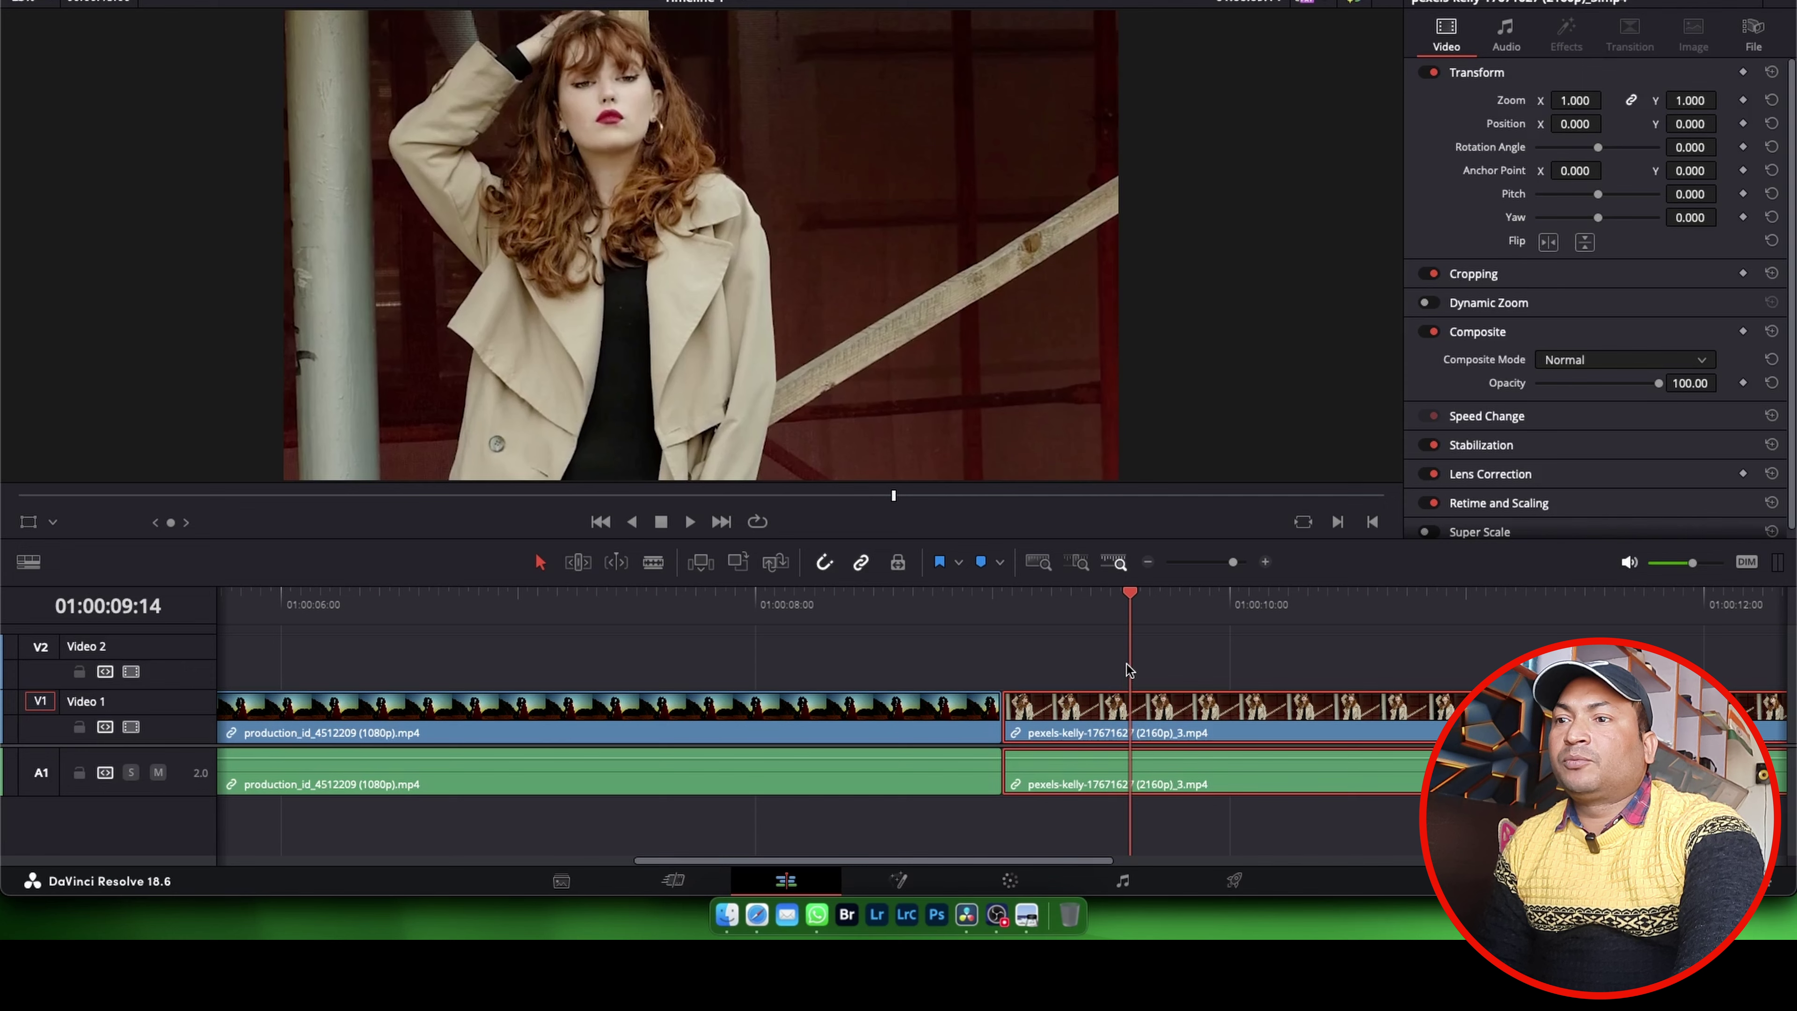
- Step the playhead back two frames to the edit point at 01:00:09:01
key("Left")
key("Left")
key("Left")
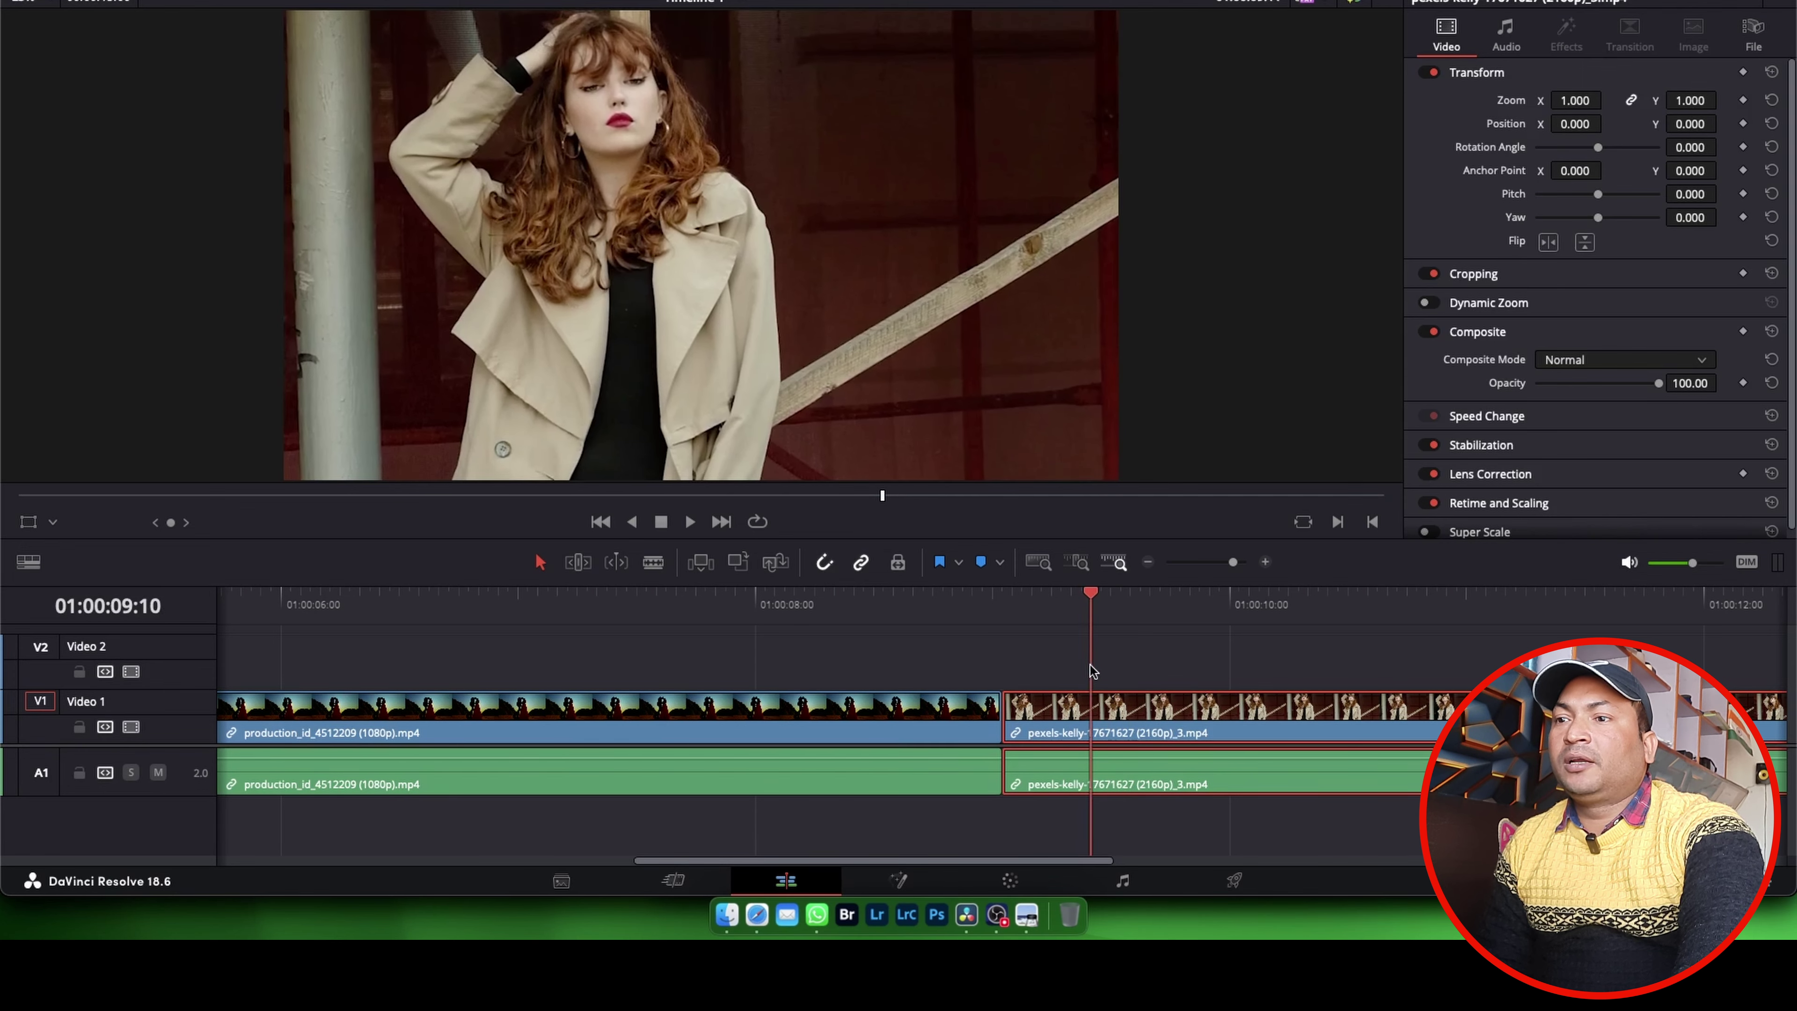
key("Left")
key("Left")
key("Left")
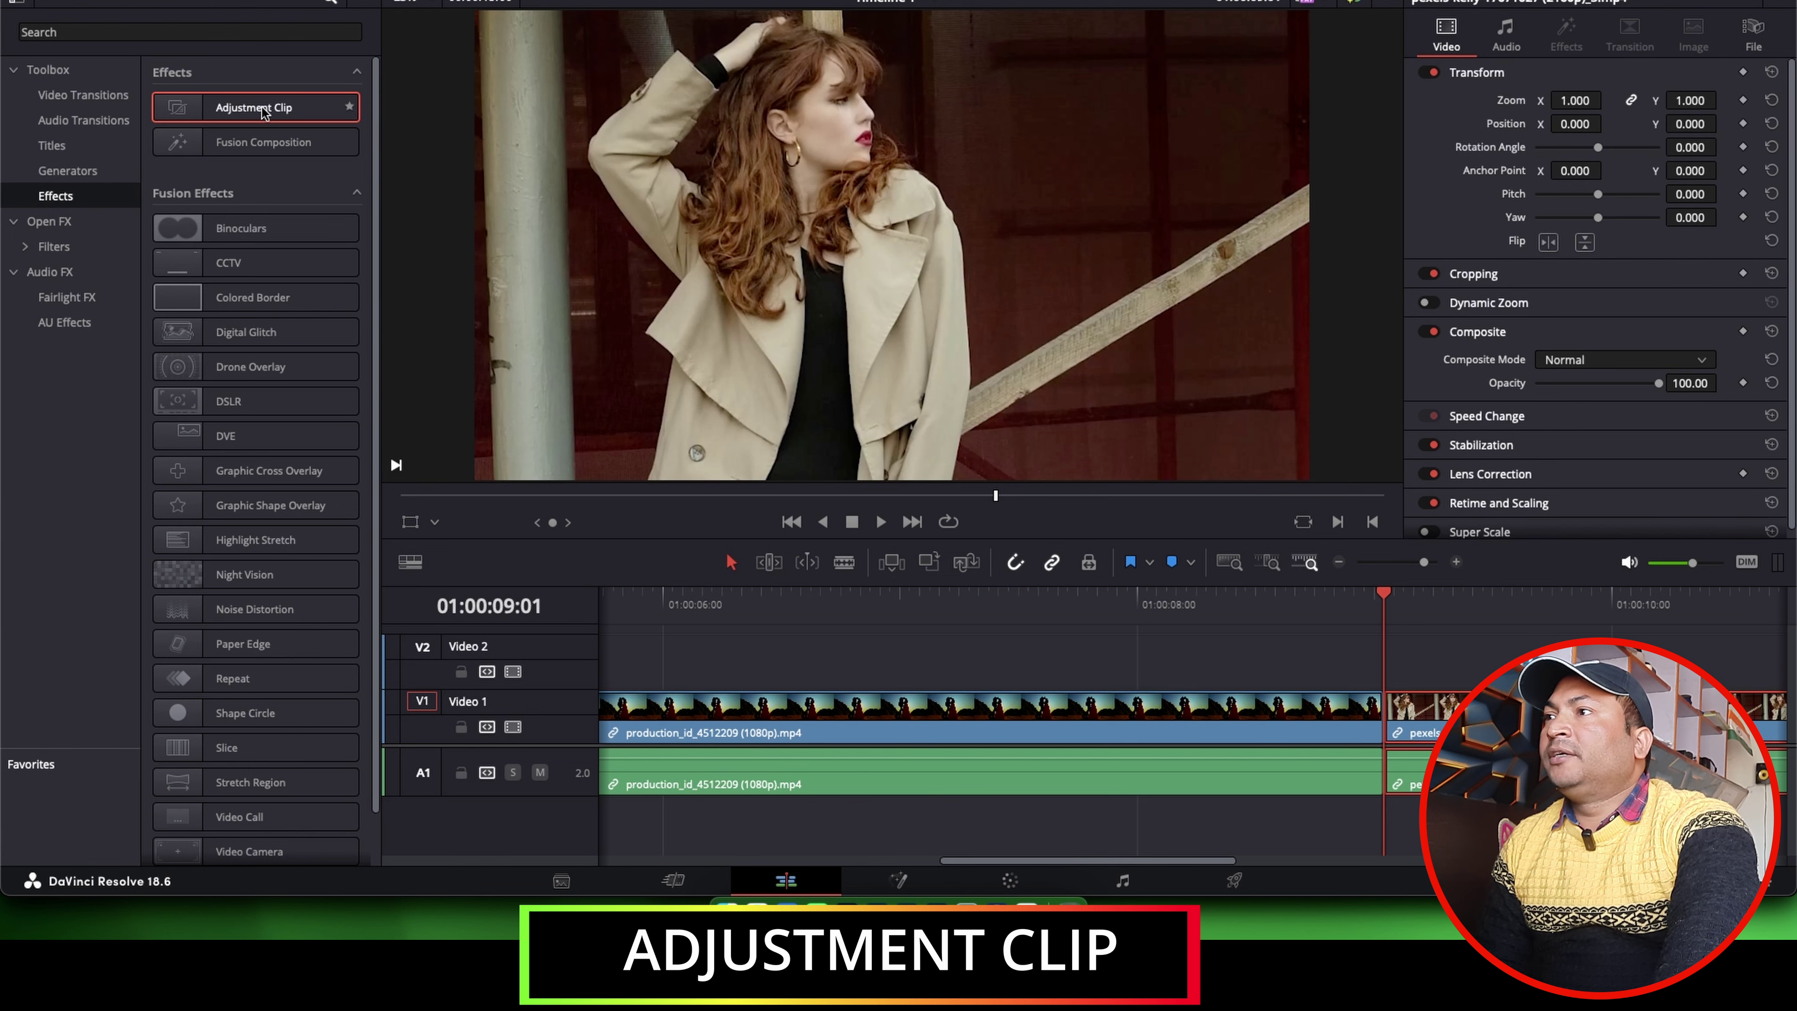
- Drop an Adjustment Clip onto Video 2 across the cut, then close the Effects library
mouse_move(230, 114)
left_mouse_down()
mouse_move(727, 456)
mouse_move(1176, 664)
mouse_move(1037, 623)
mouse_move(1041, 645)
left_mouse_up()
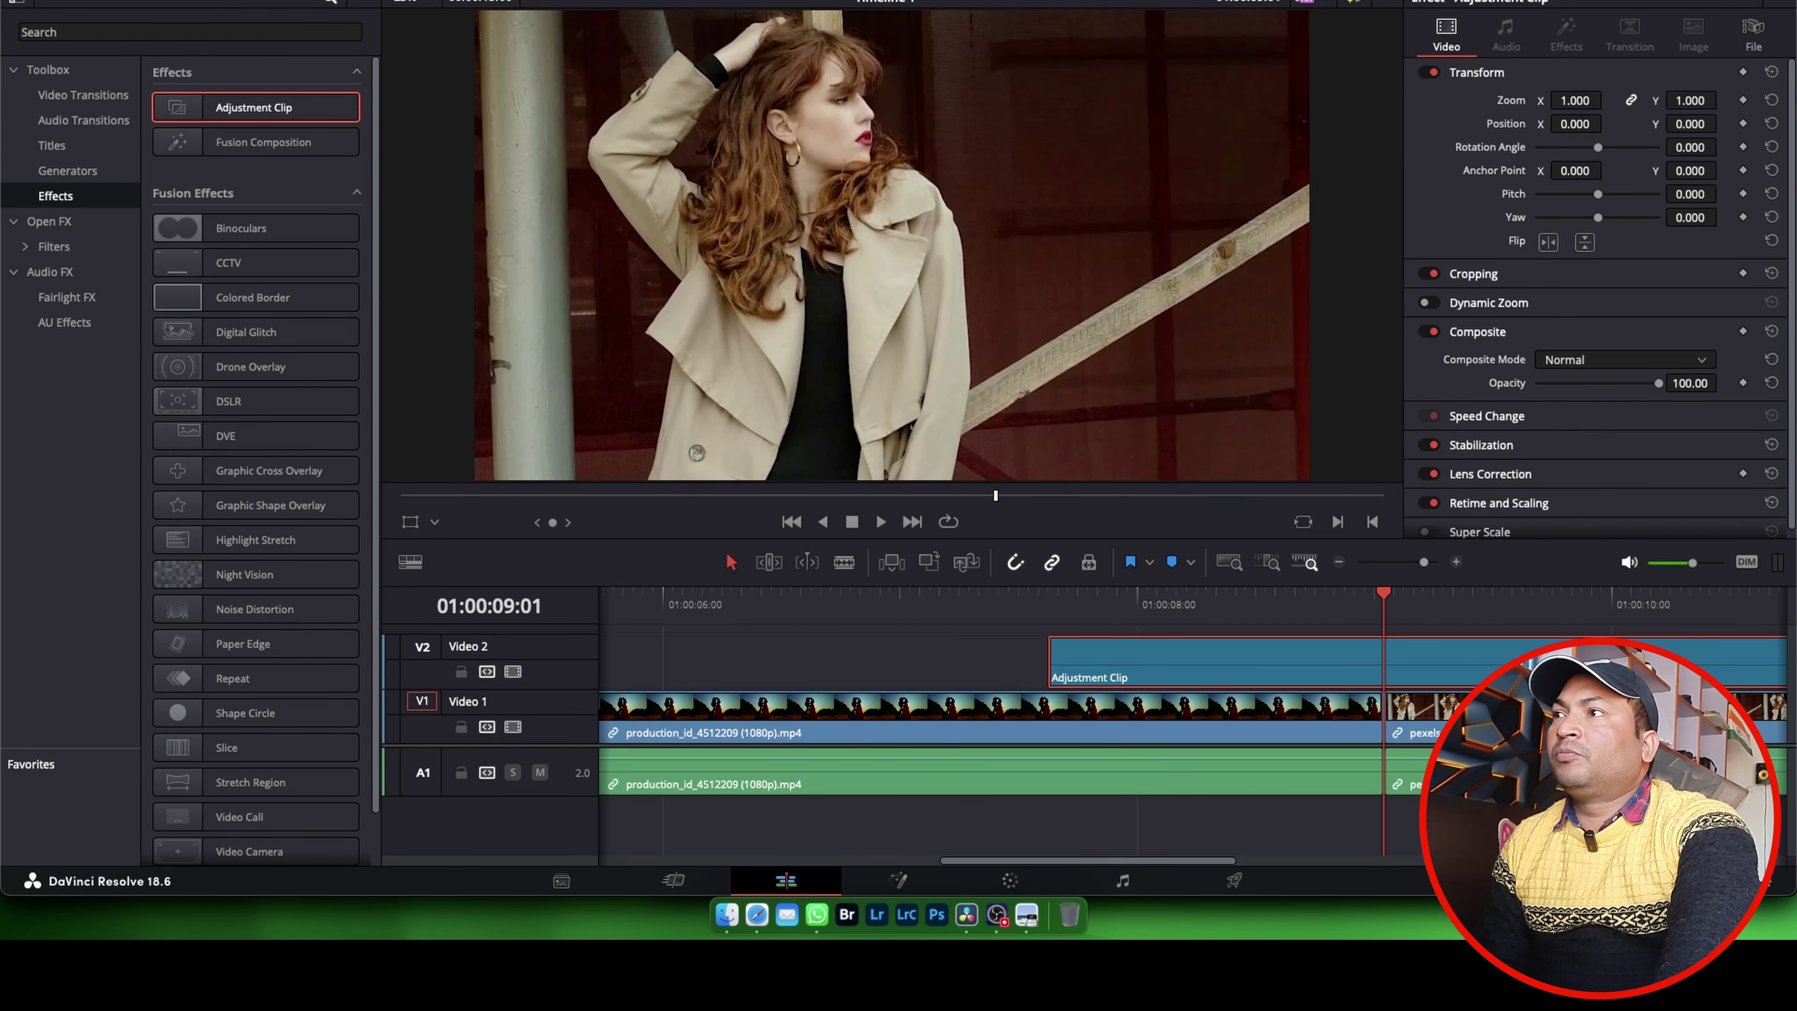
left_click(106, 1)
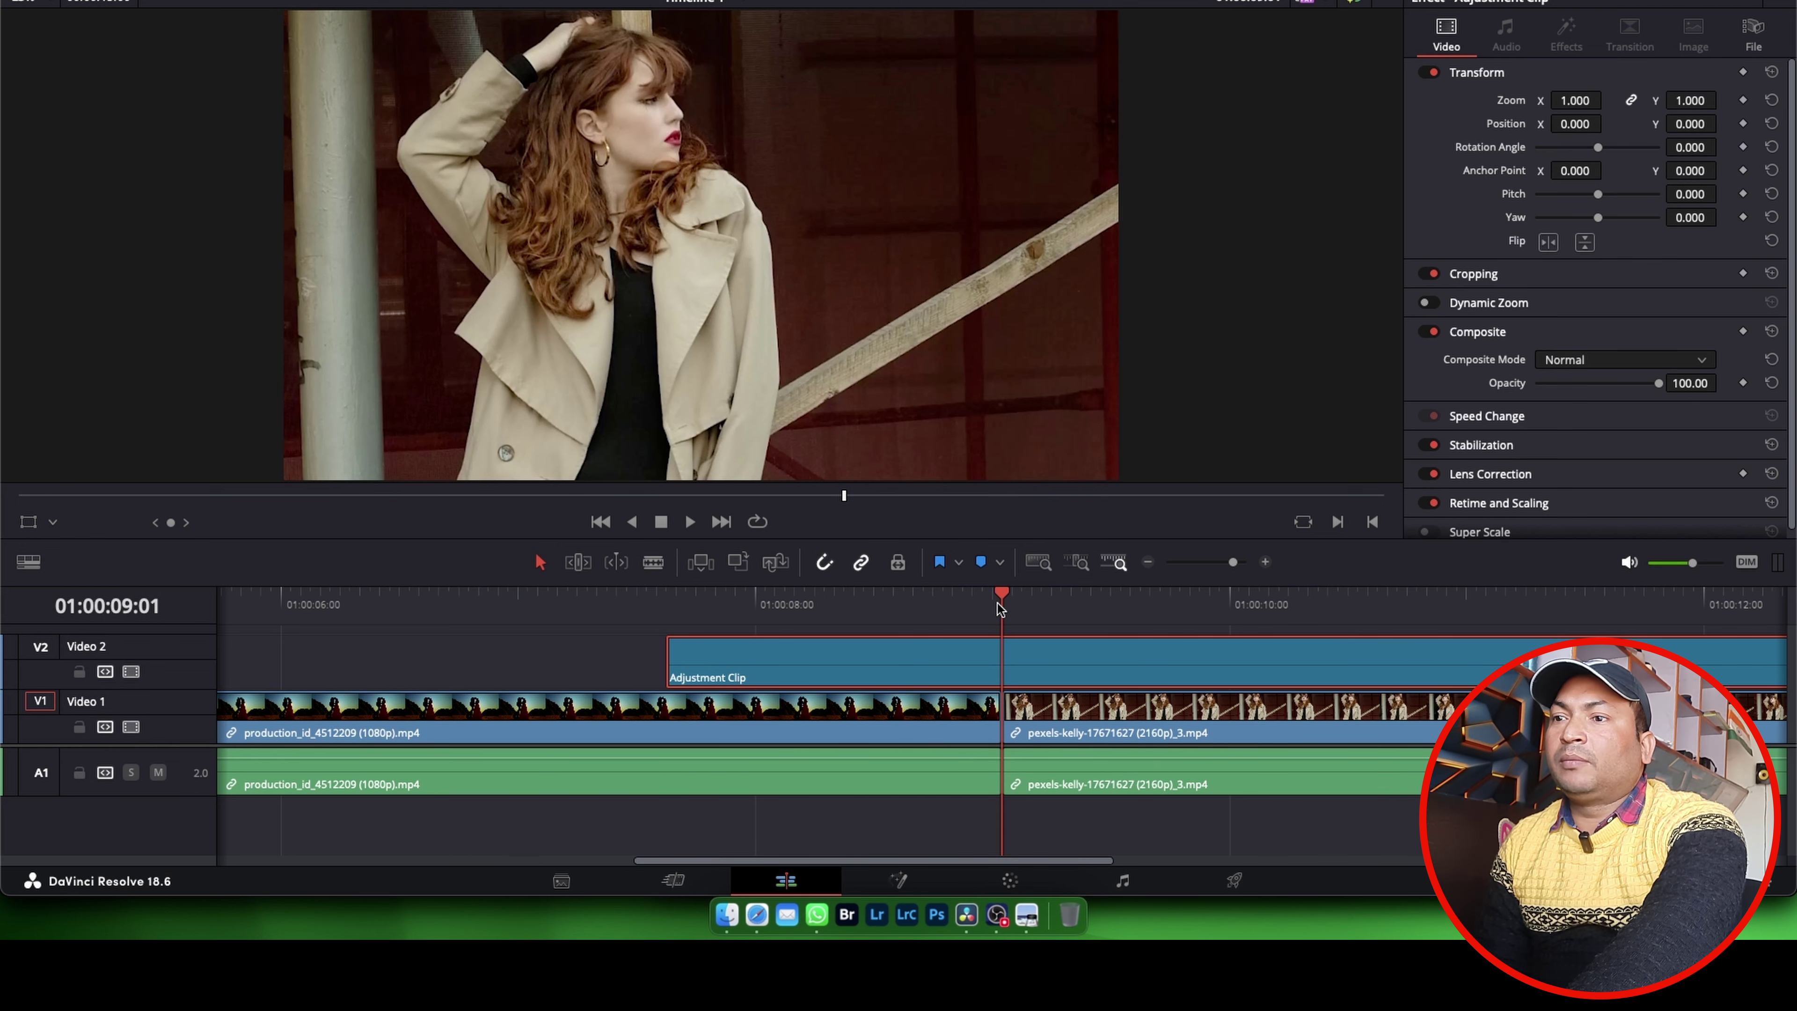
- Split the Adjustment Clip at 01:00:08:21 and delete the part before it
key("Left")
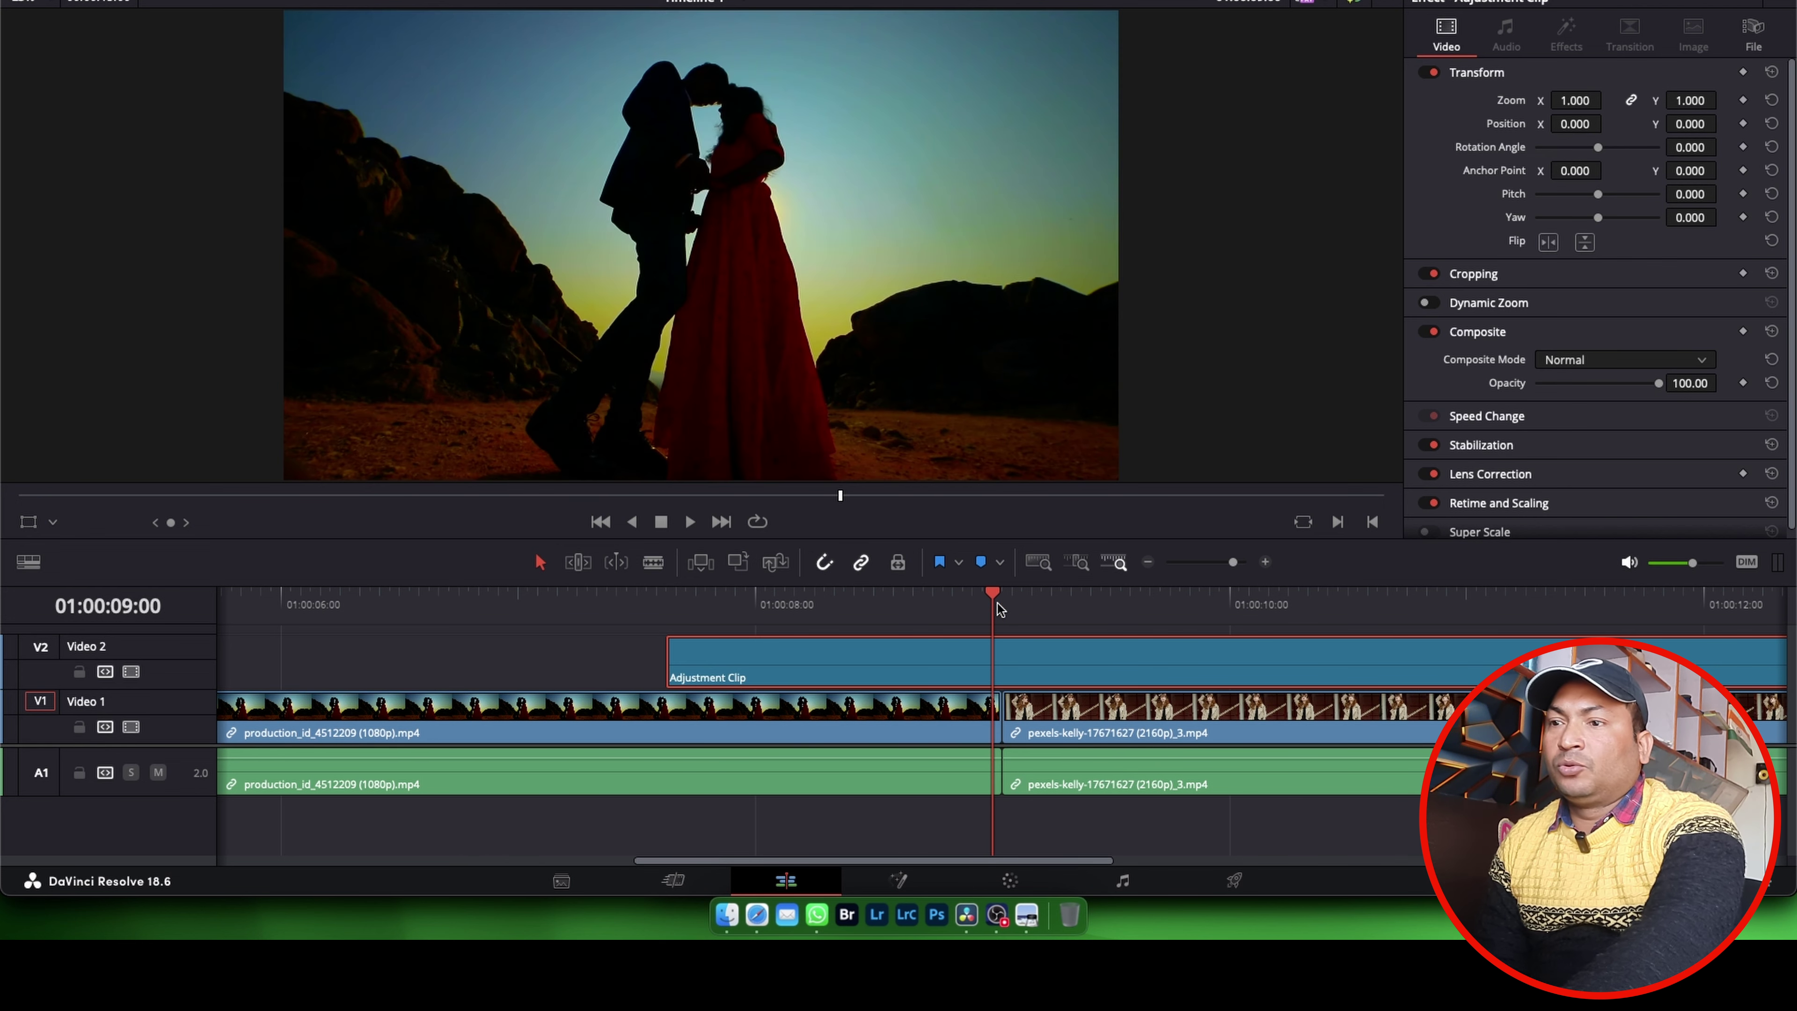
key("Left")
key("Left")
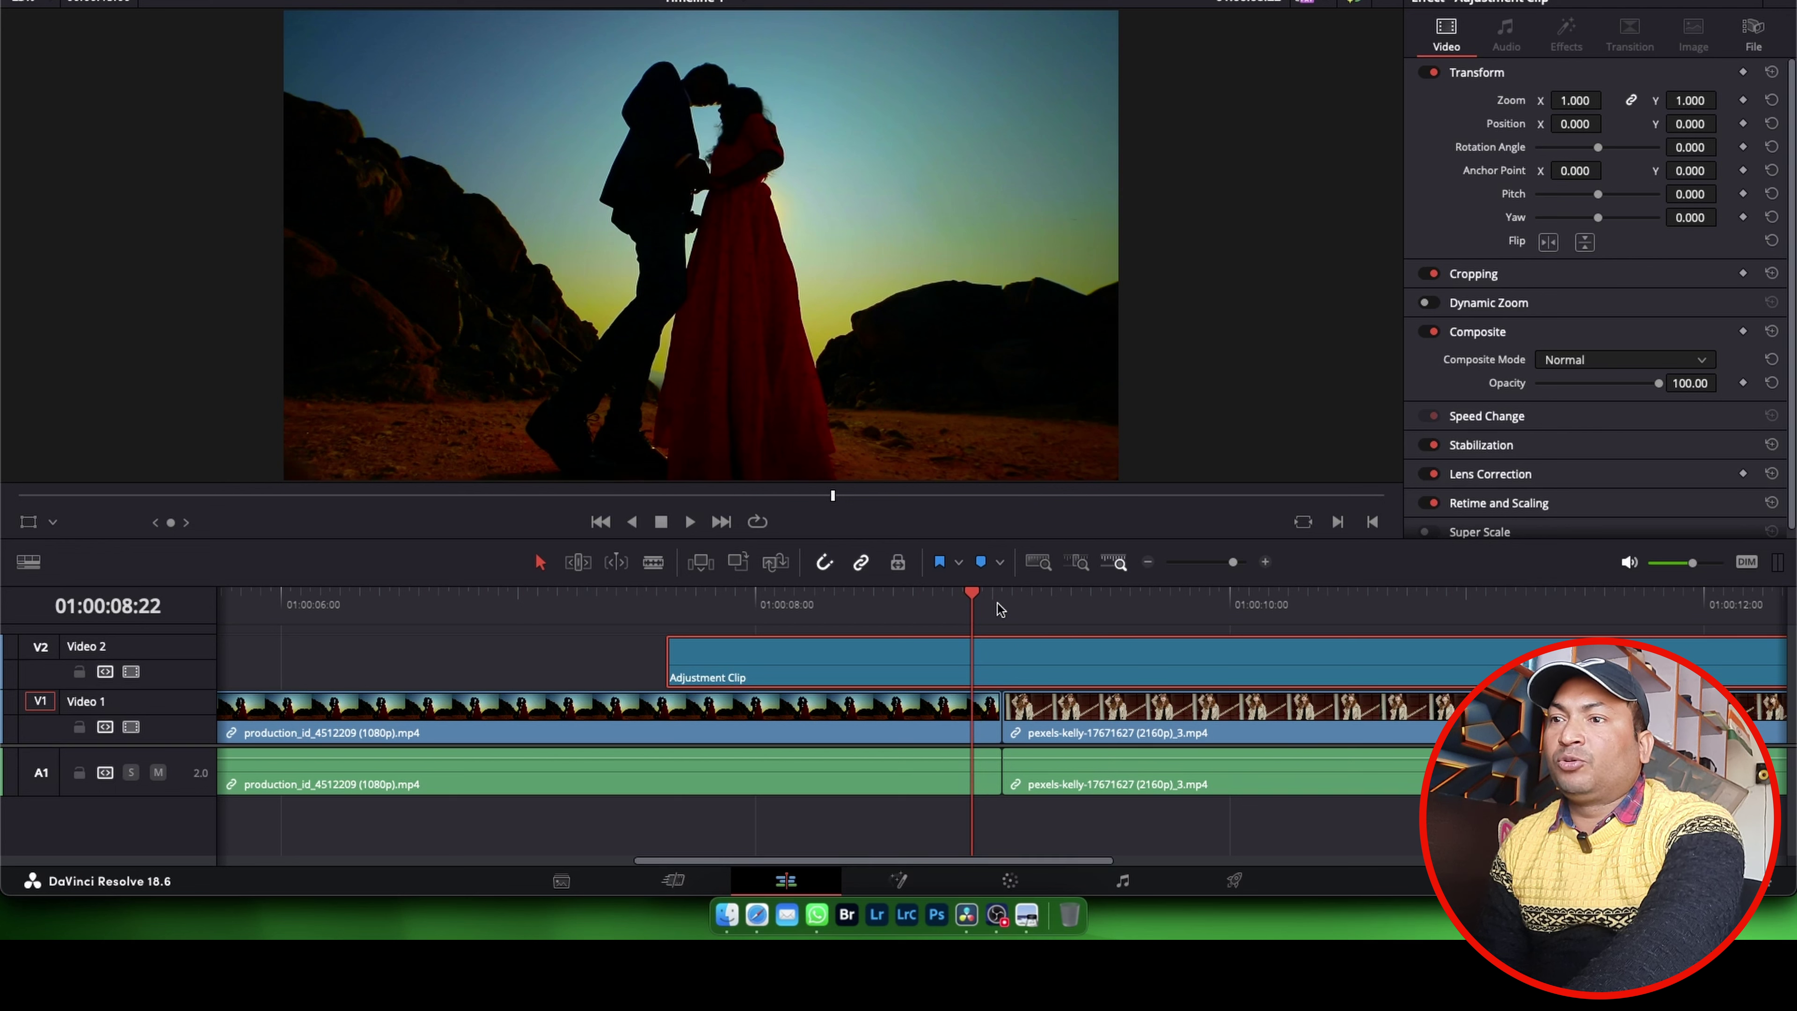
key("Left")
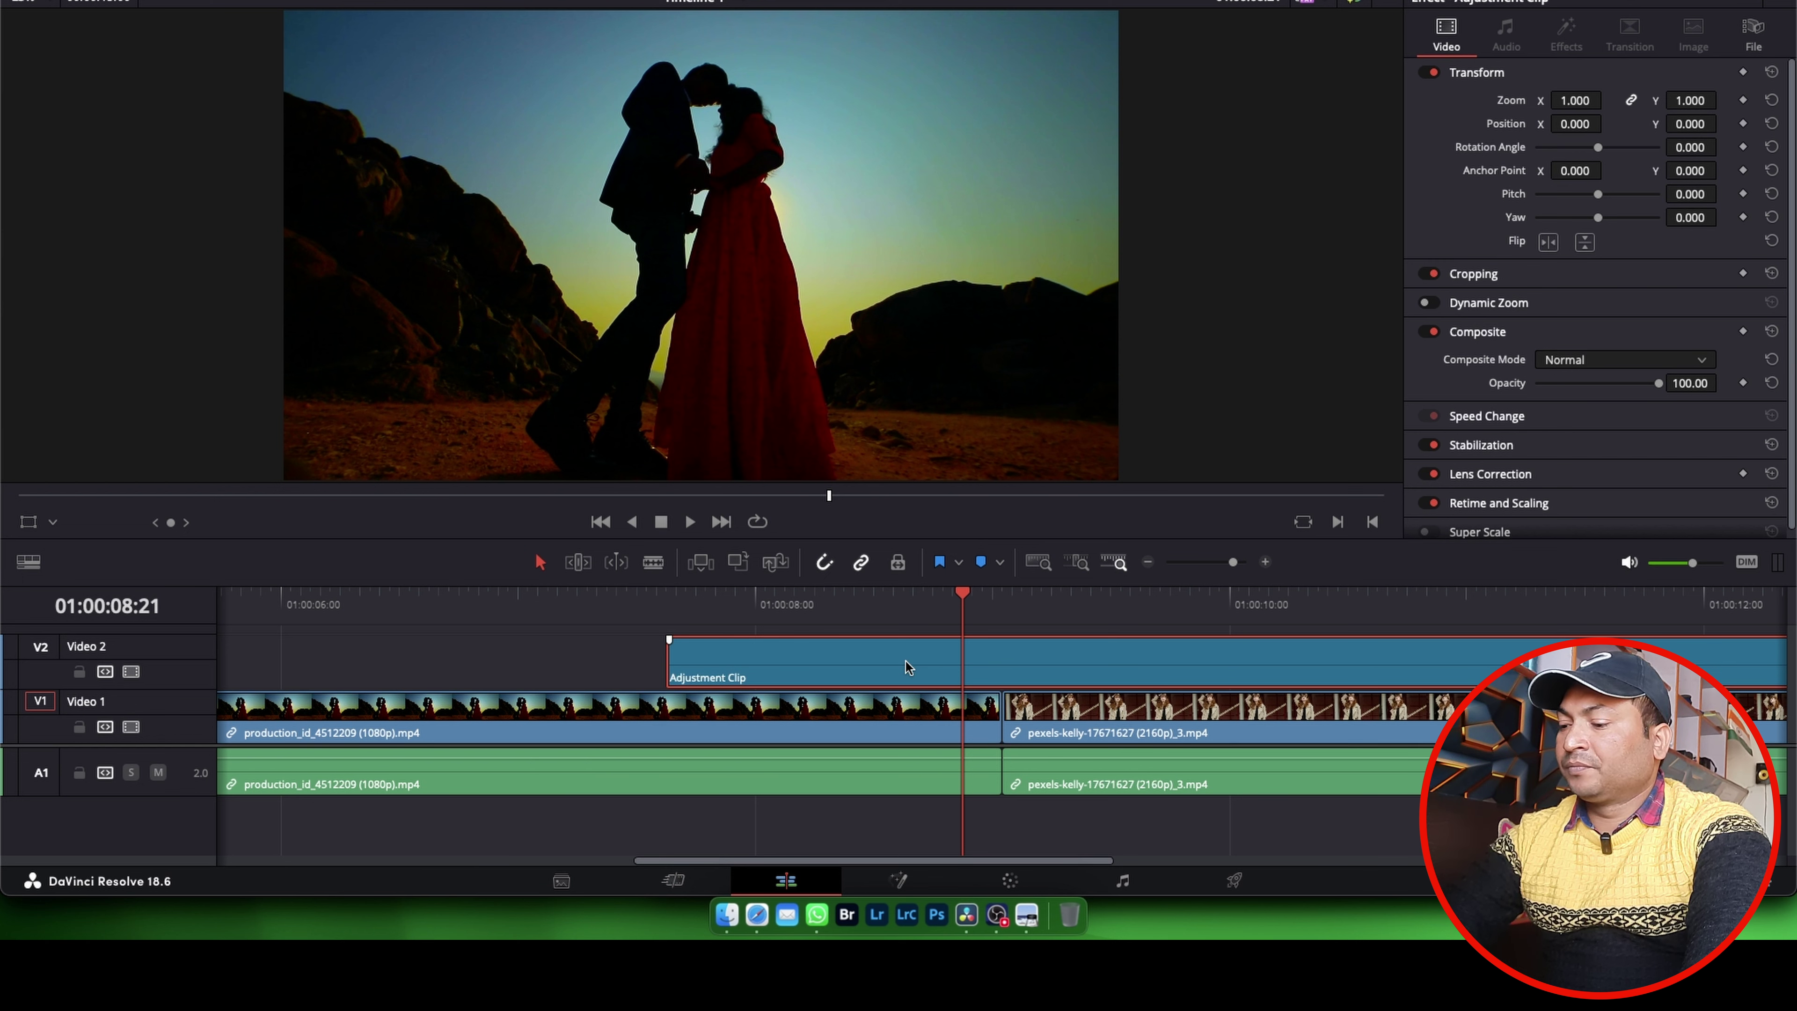
key("ctrl+b")
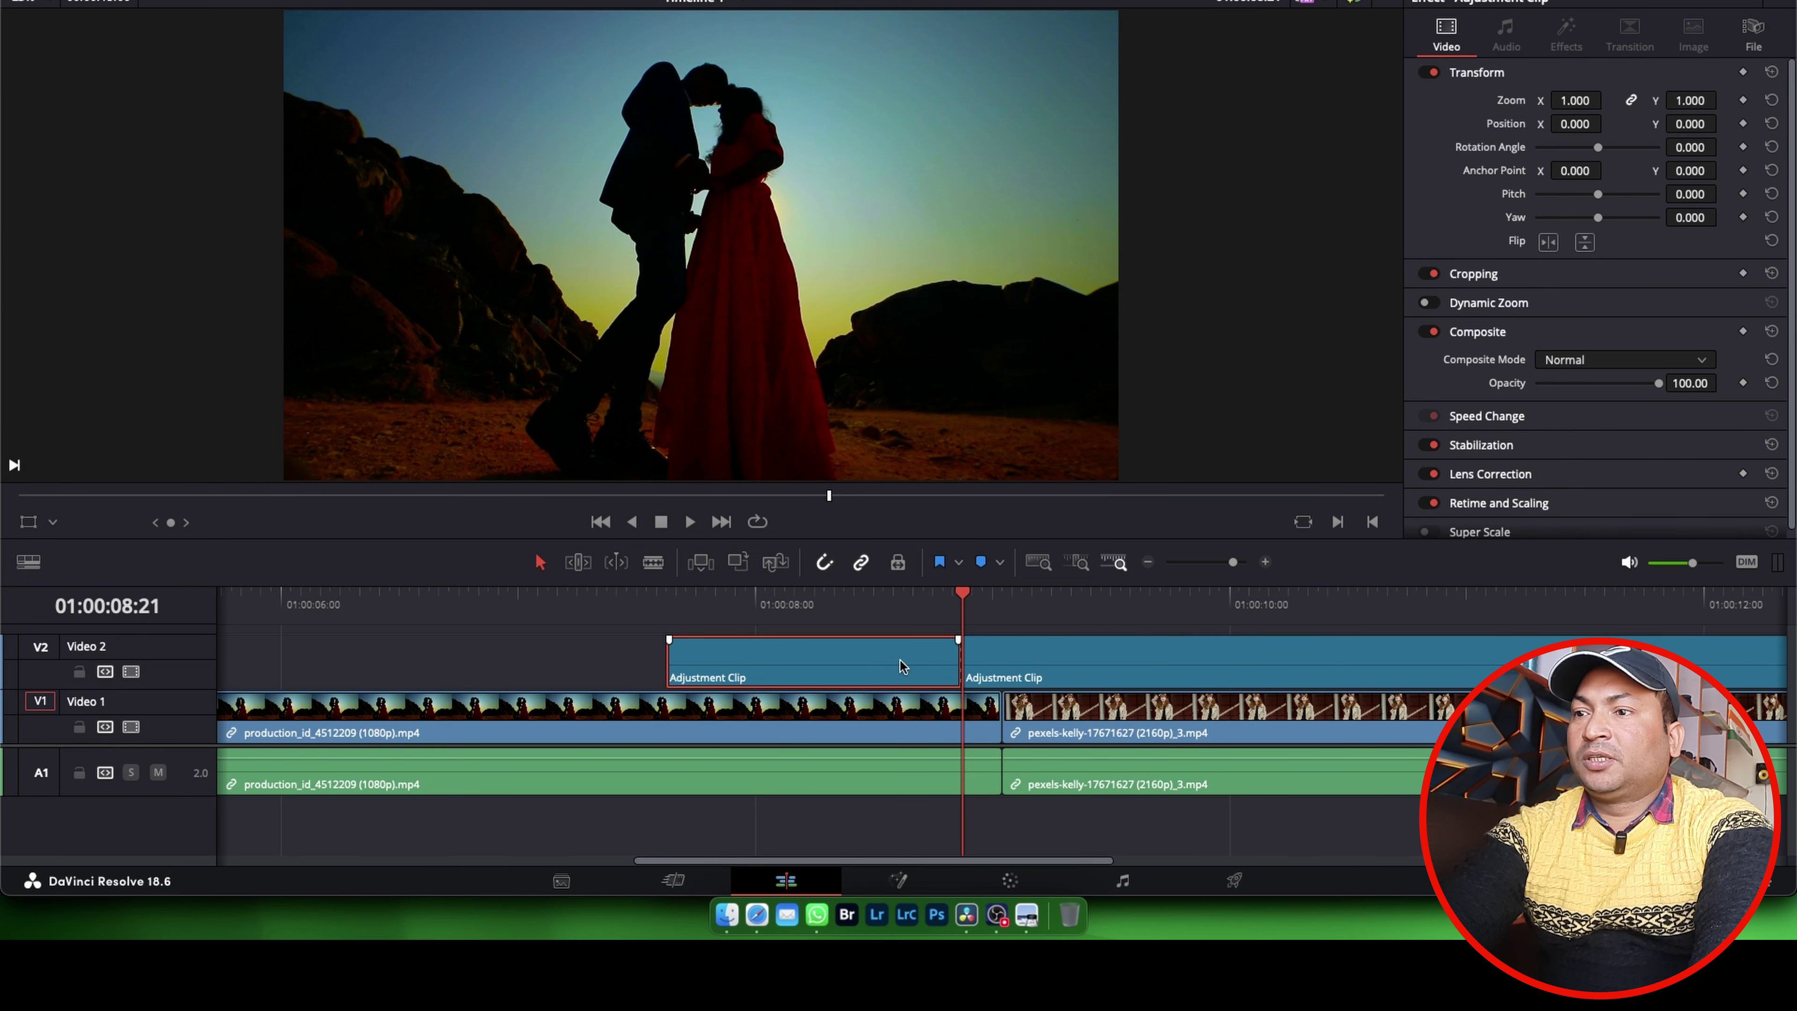
key("Delete")
- Split it again at 01:00:09:05, delete the tail, and select the short remaining piece
left_click_drag(970, 598, 987, 599)
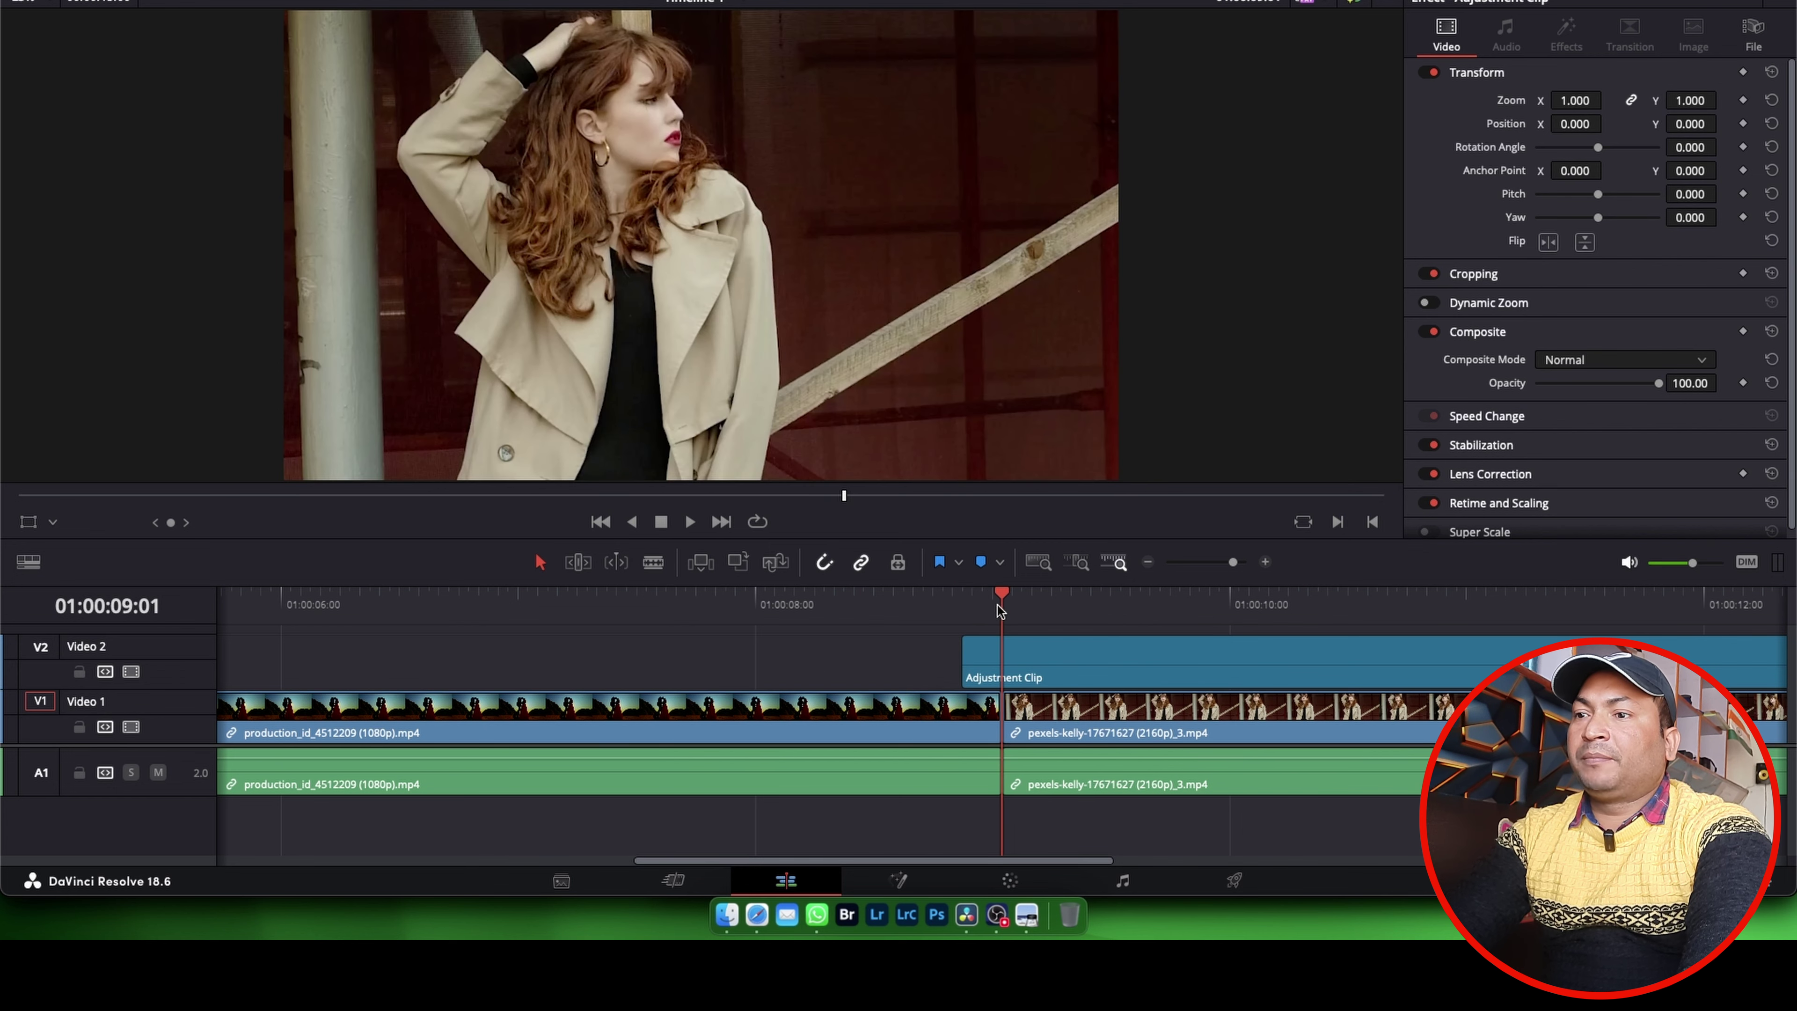
left_click(1015, 671)
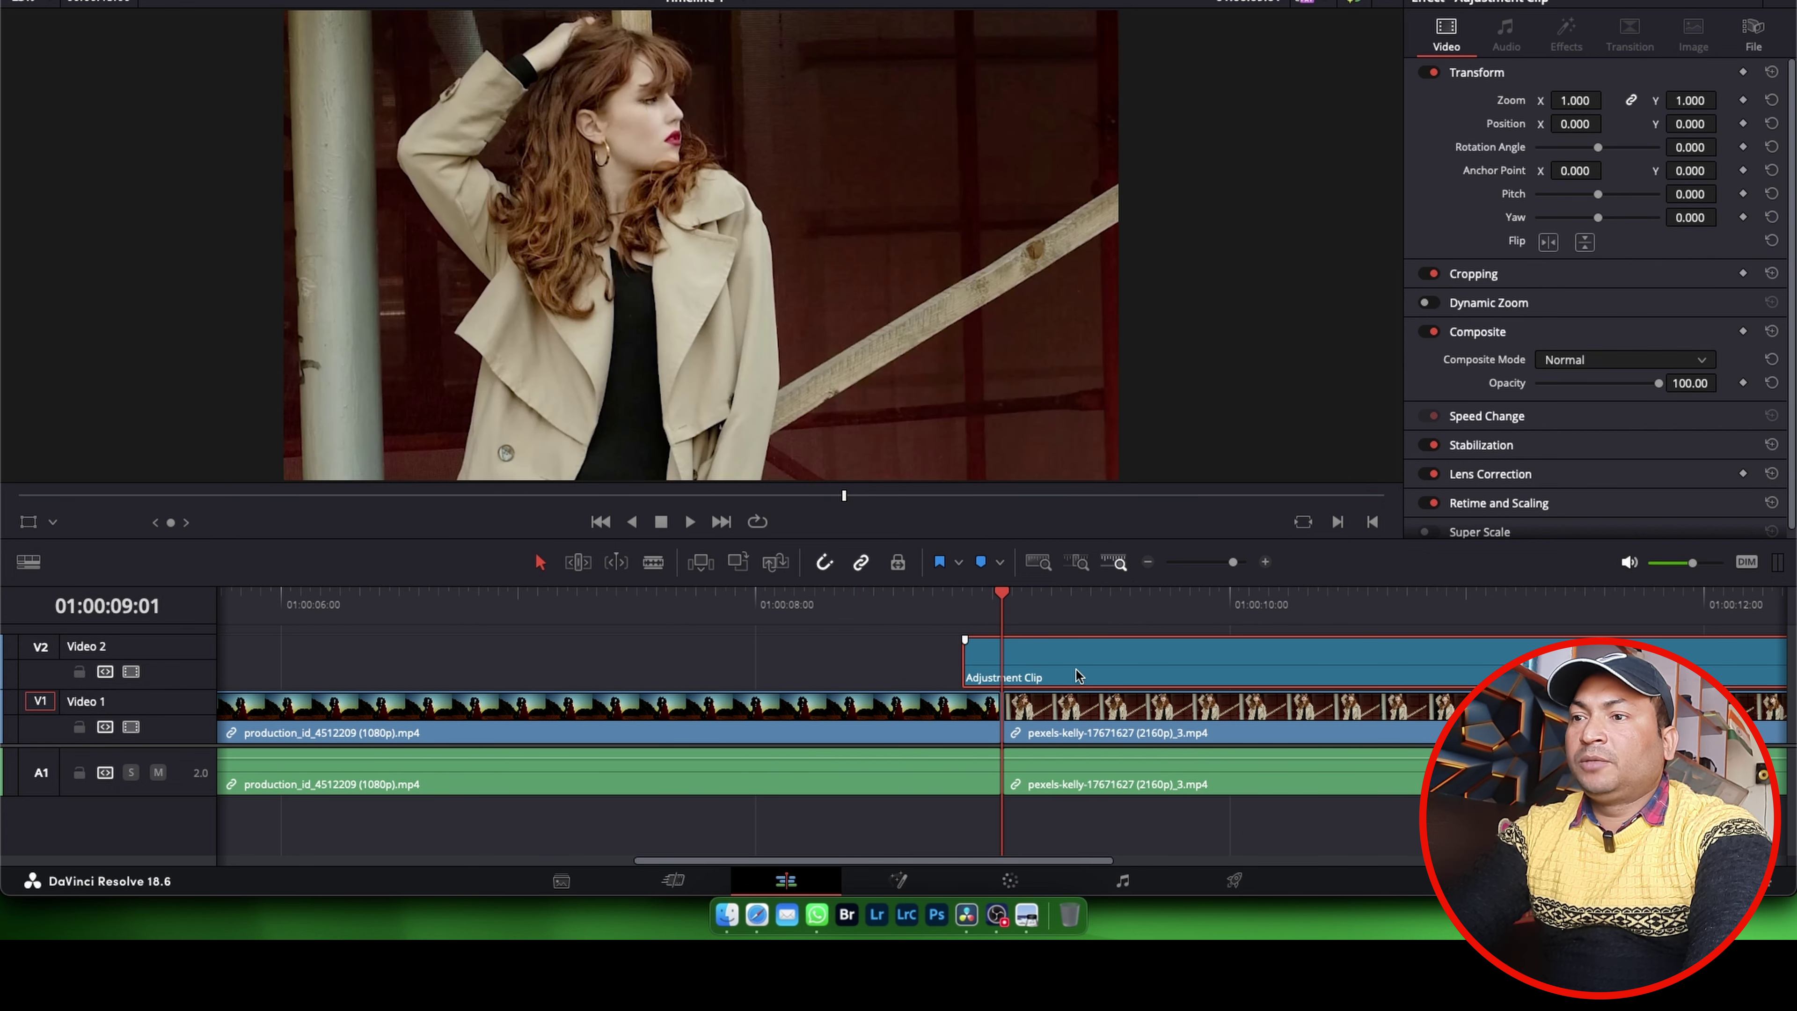
key("space")
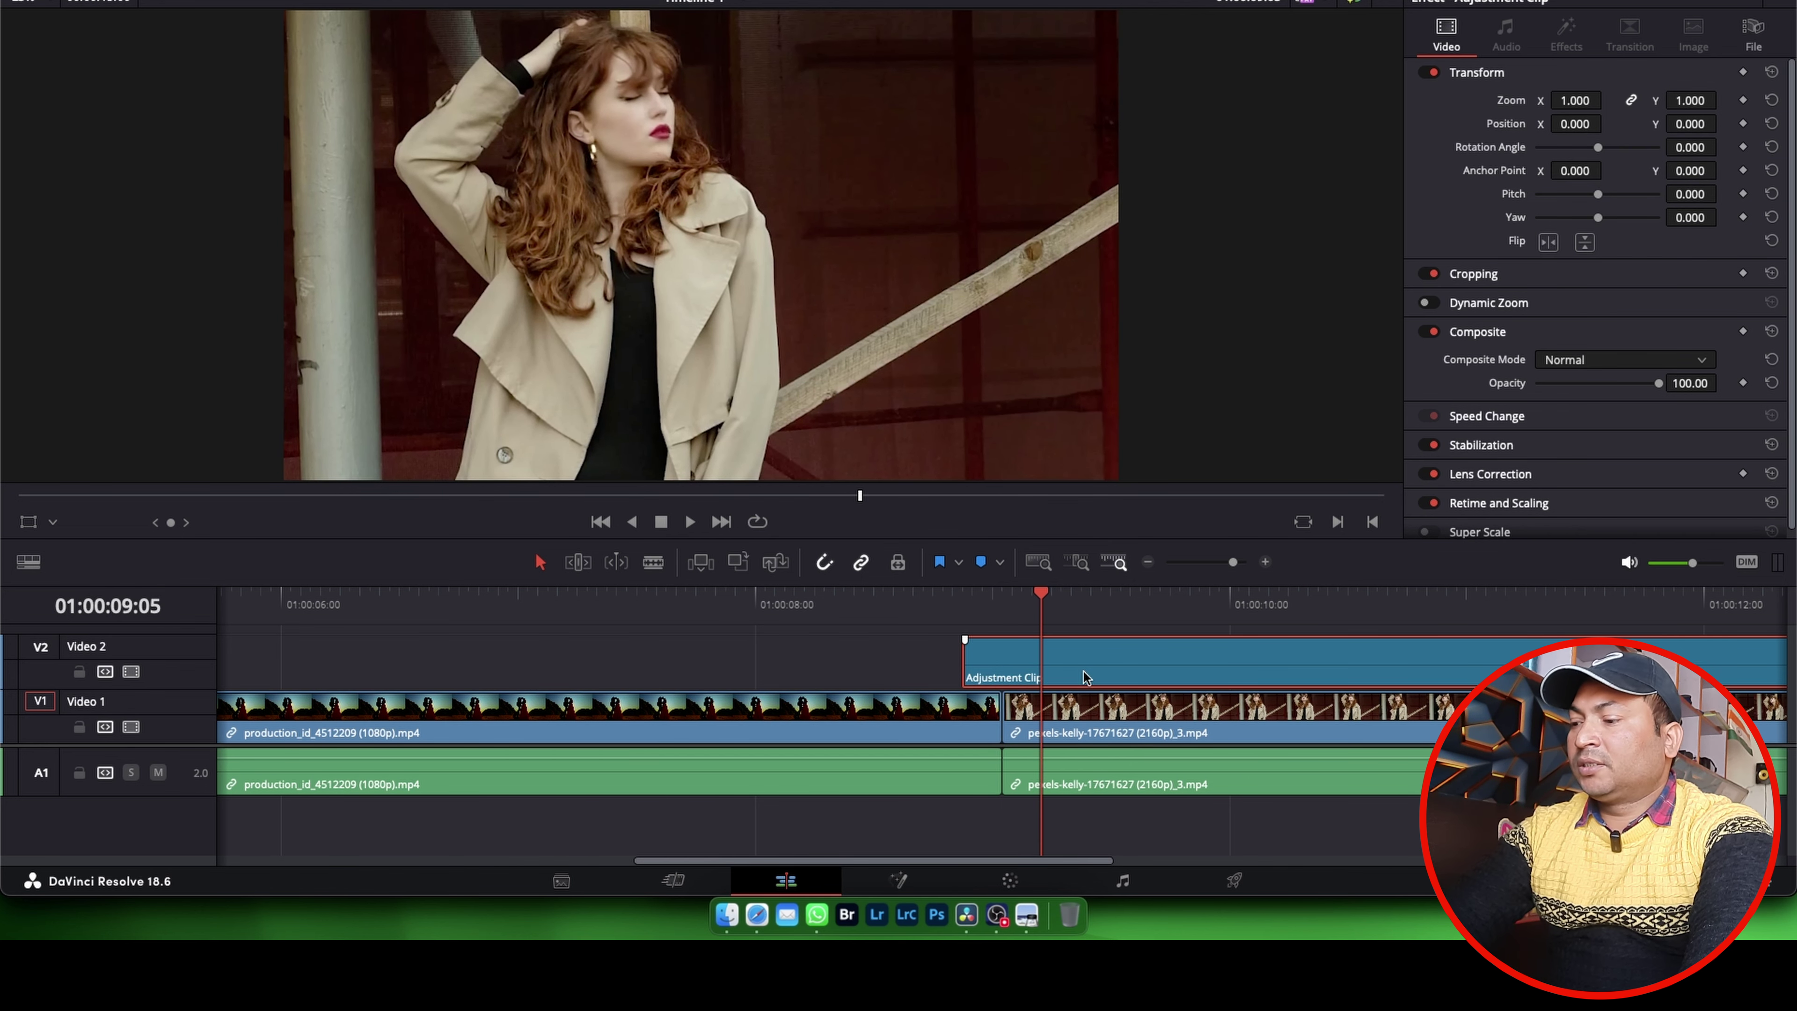
key("super+b")
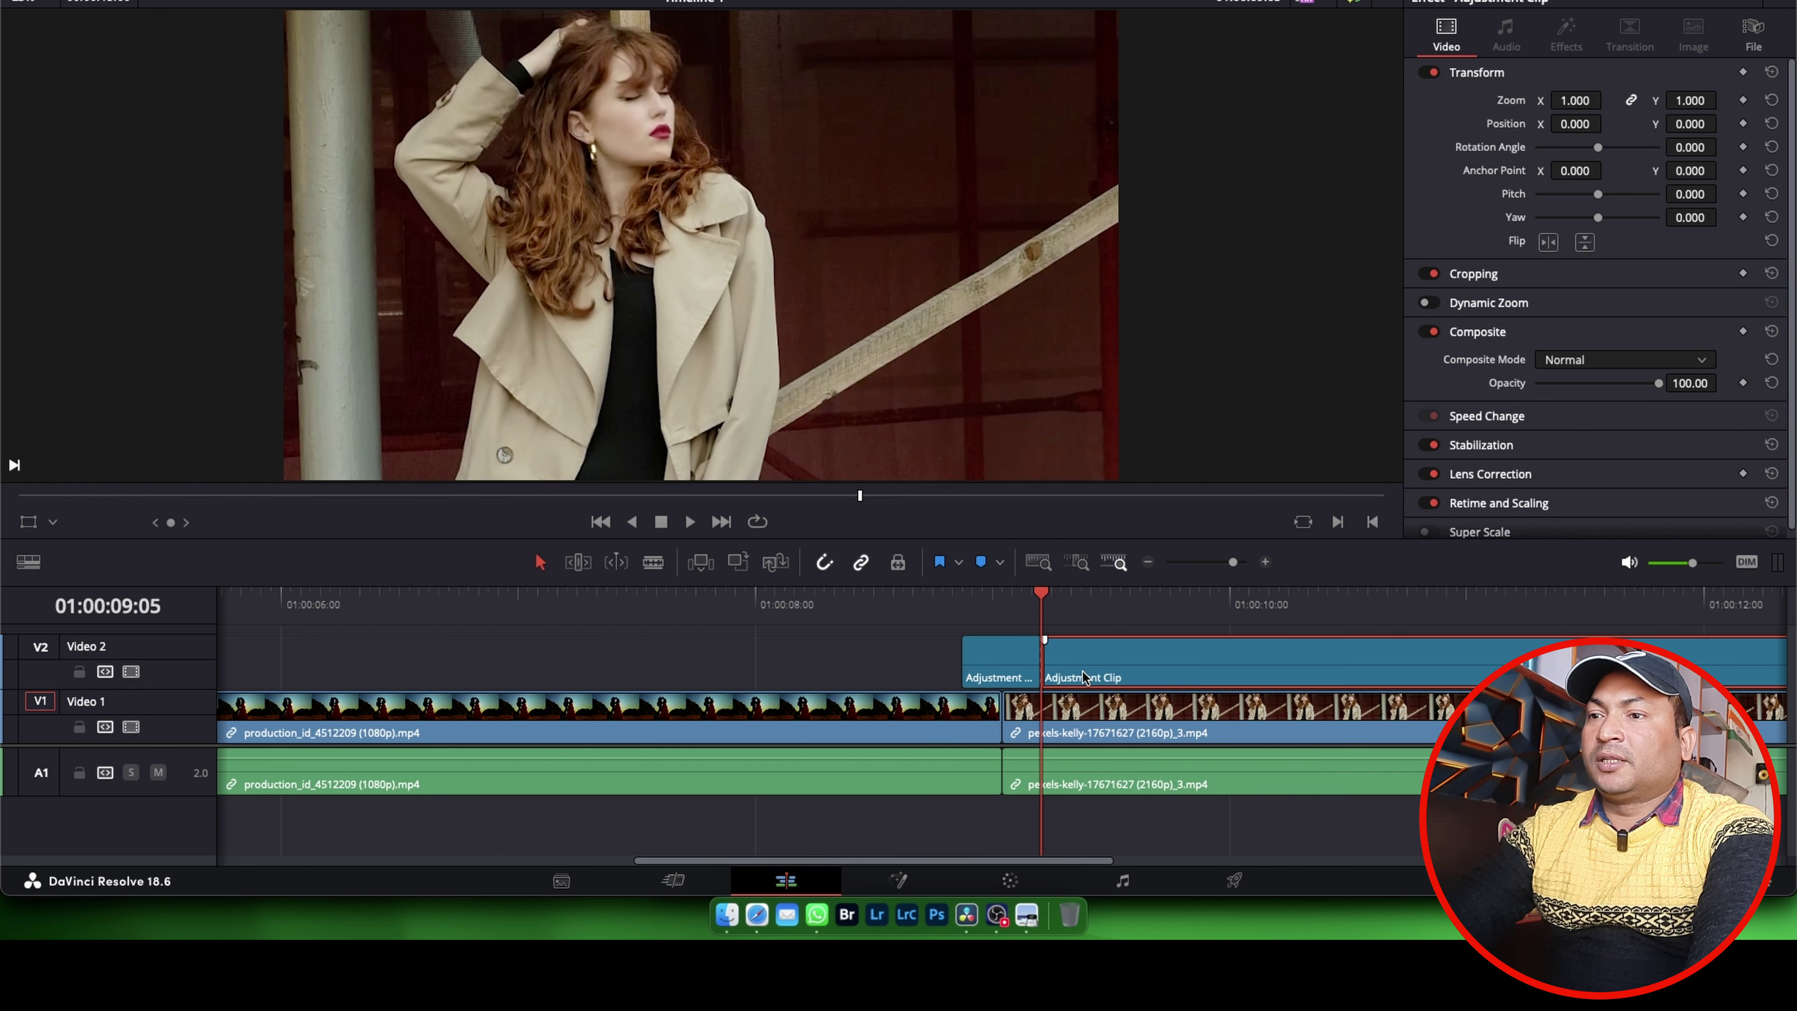
key("Delete")
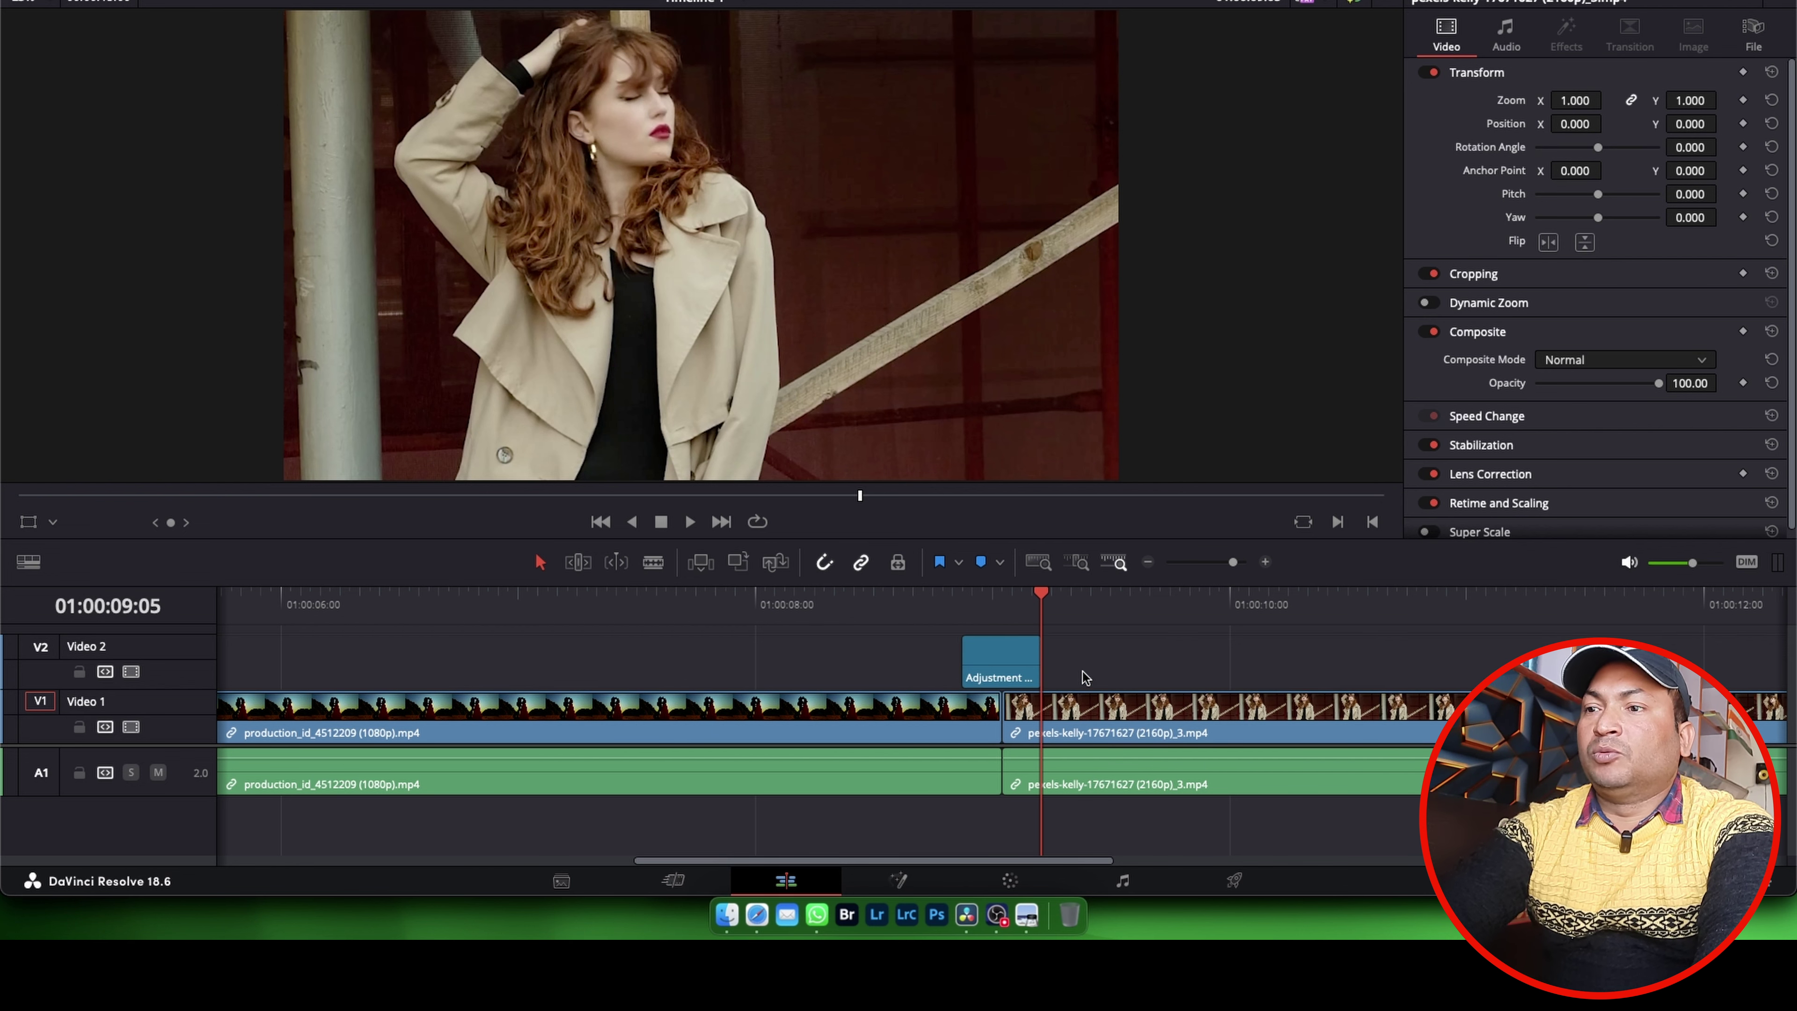
left_click(1003, 609)
left_click(1007, 658)
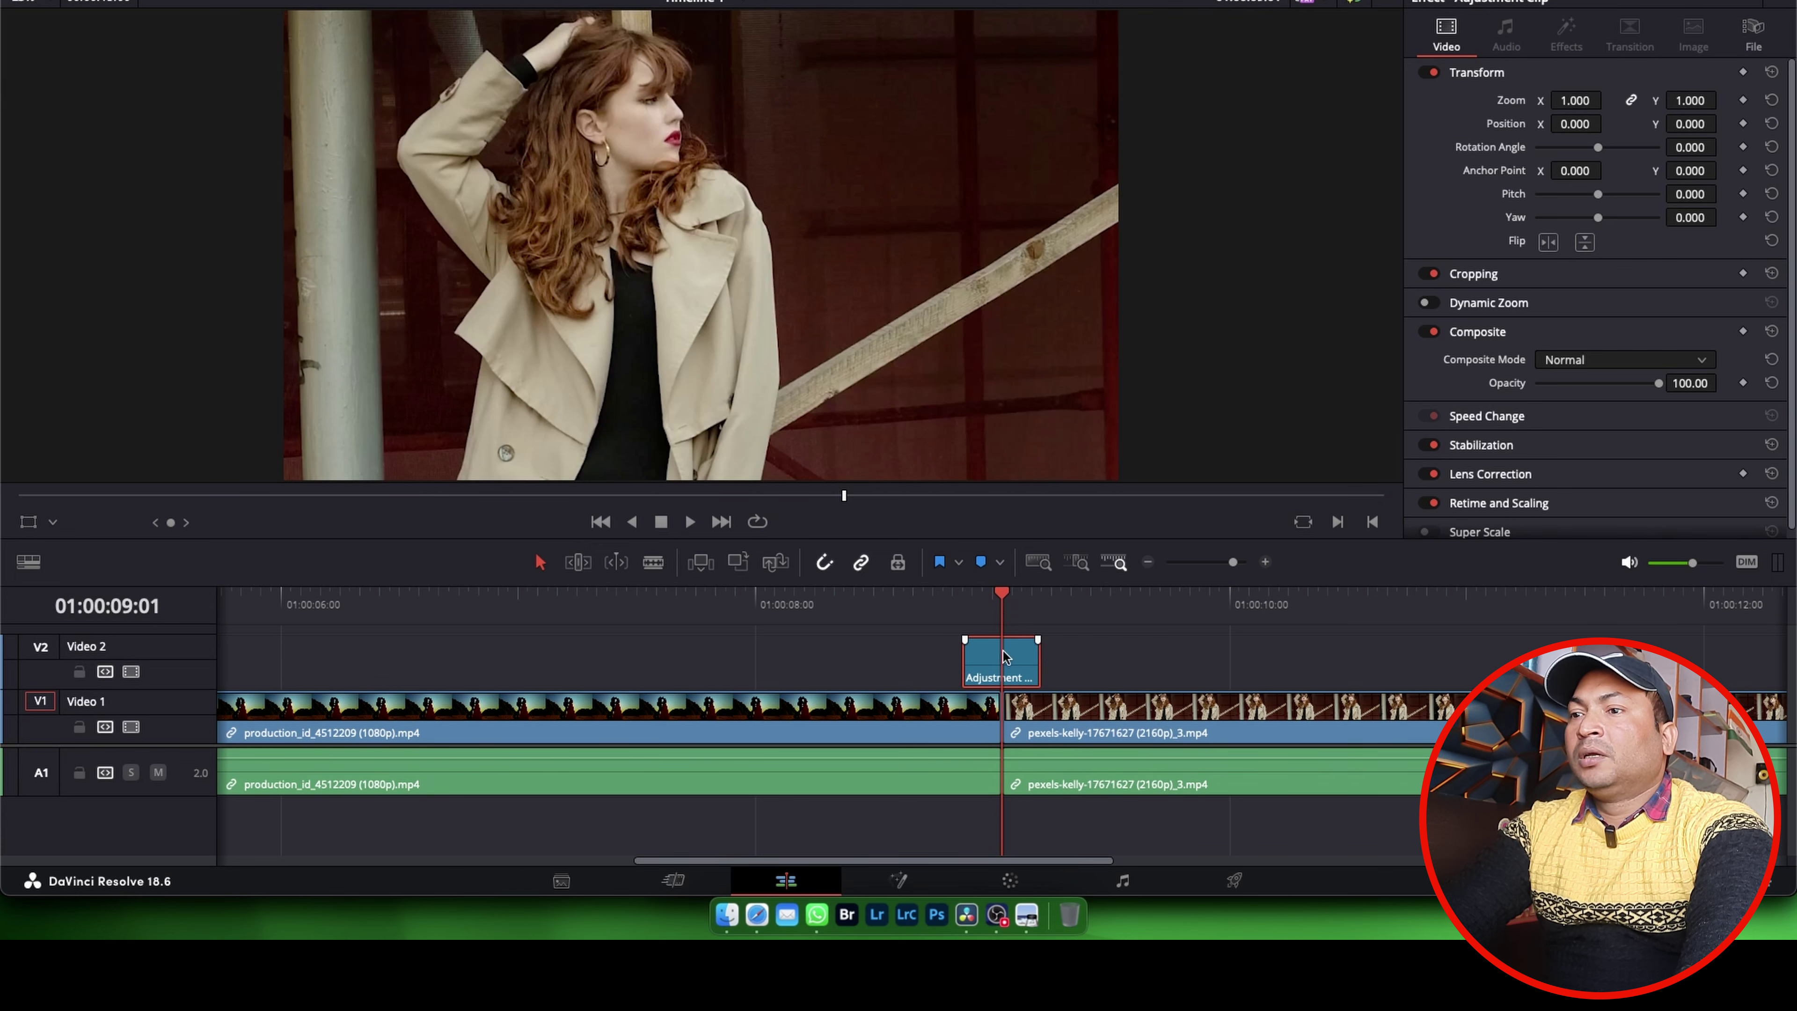
left_click(1013, 644, "super")
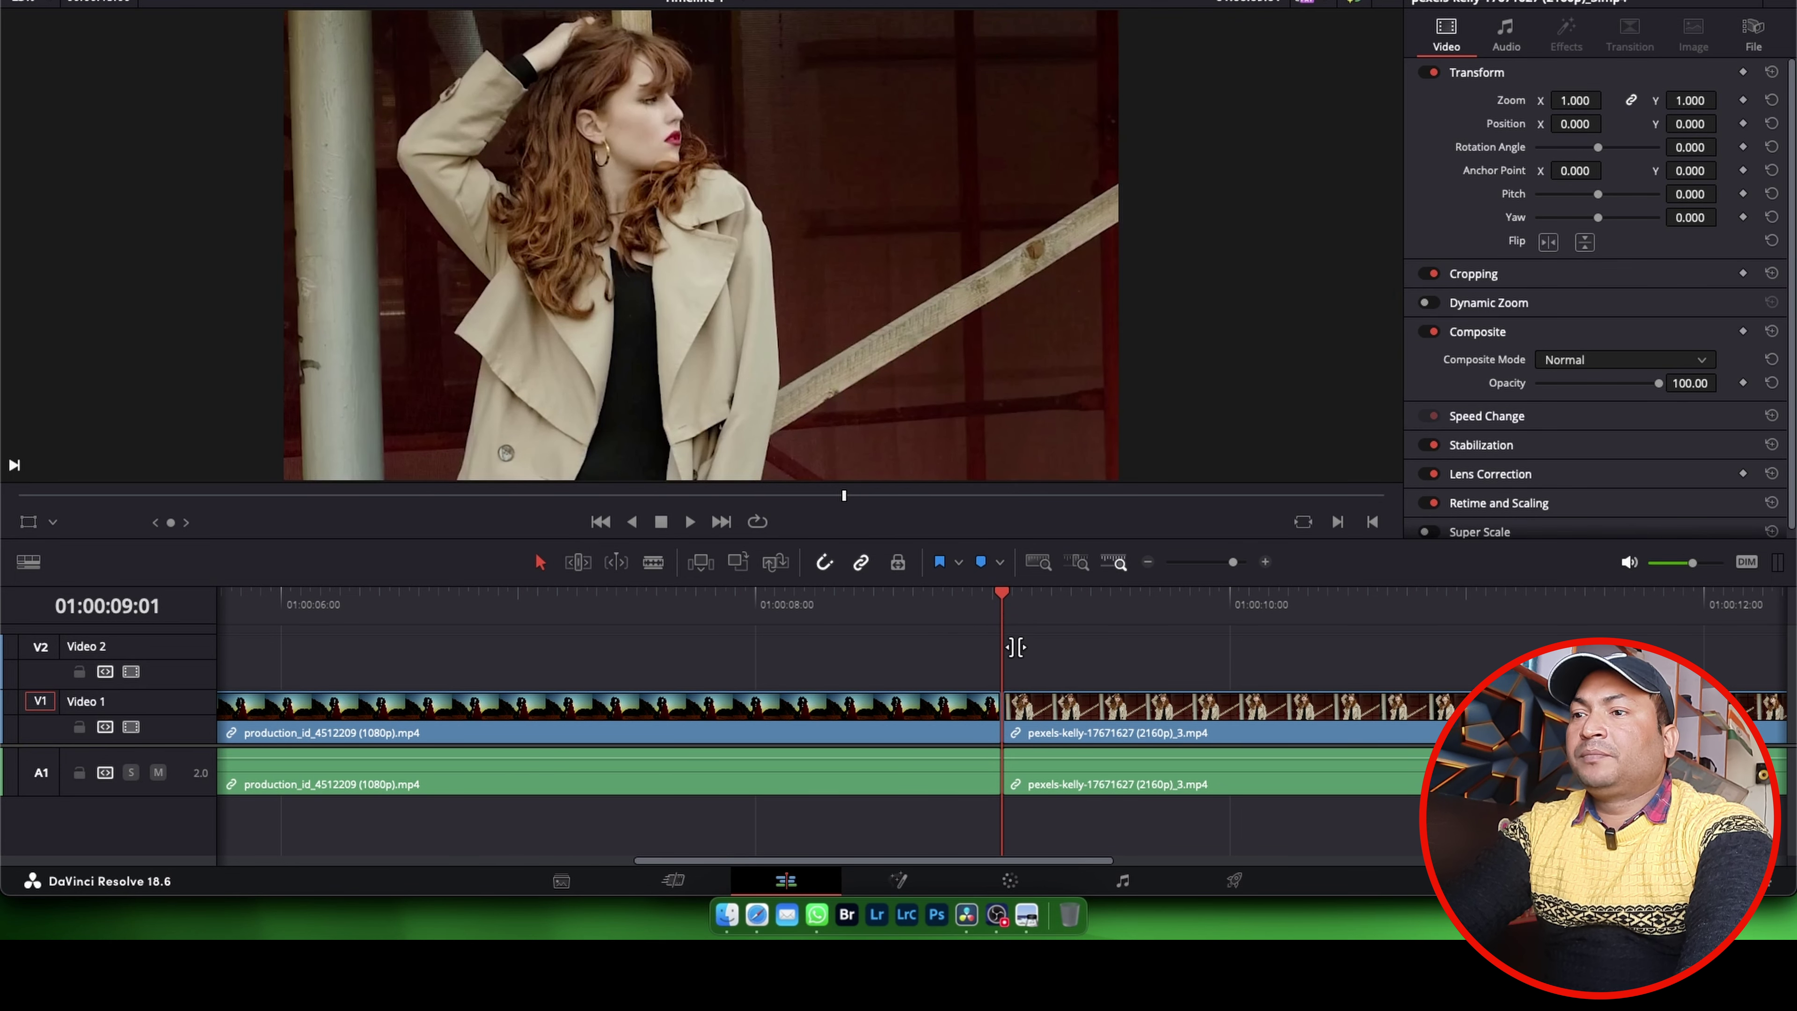
left_click(1009, 676)
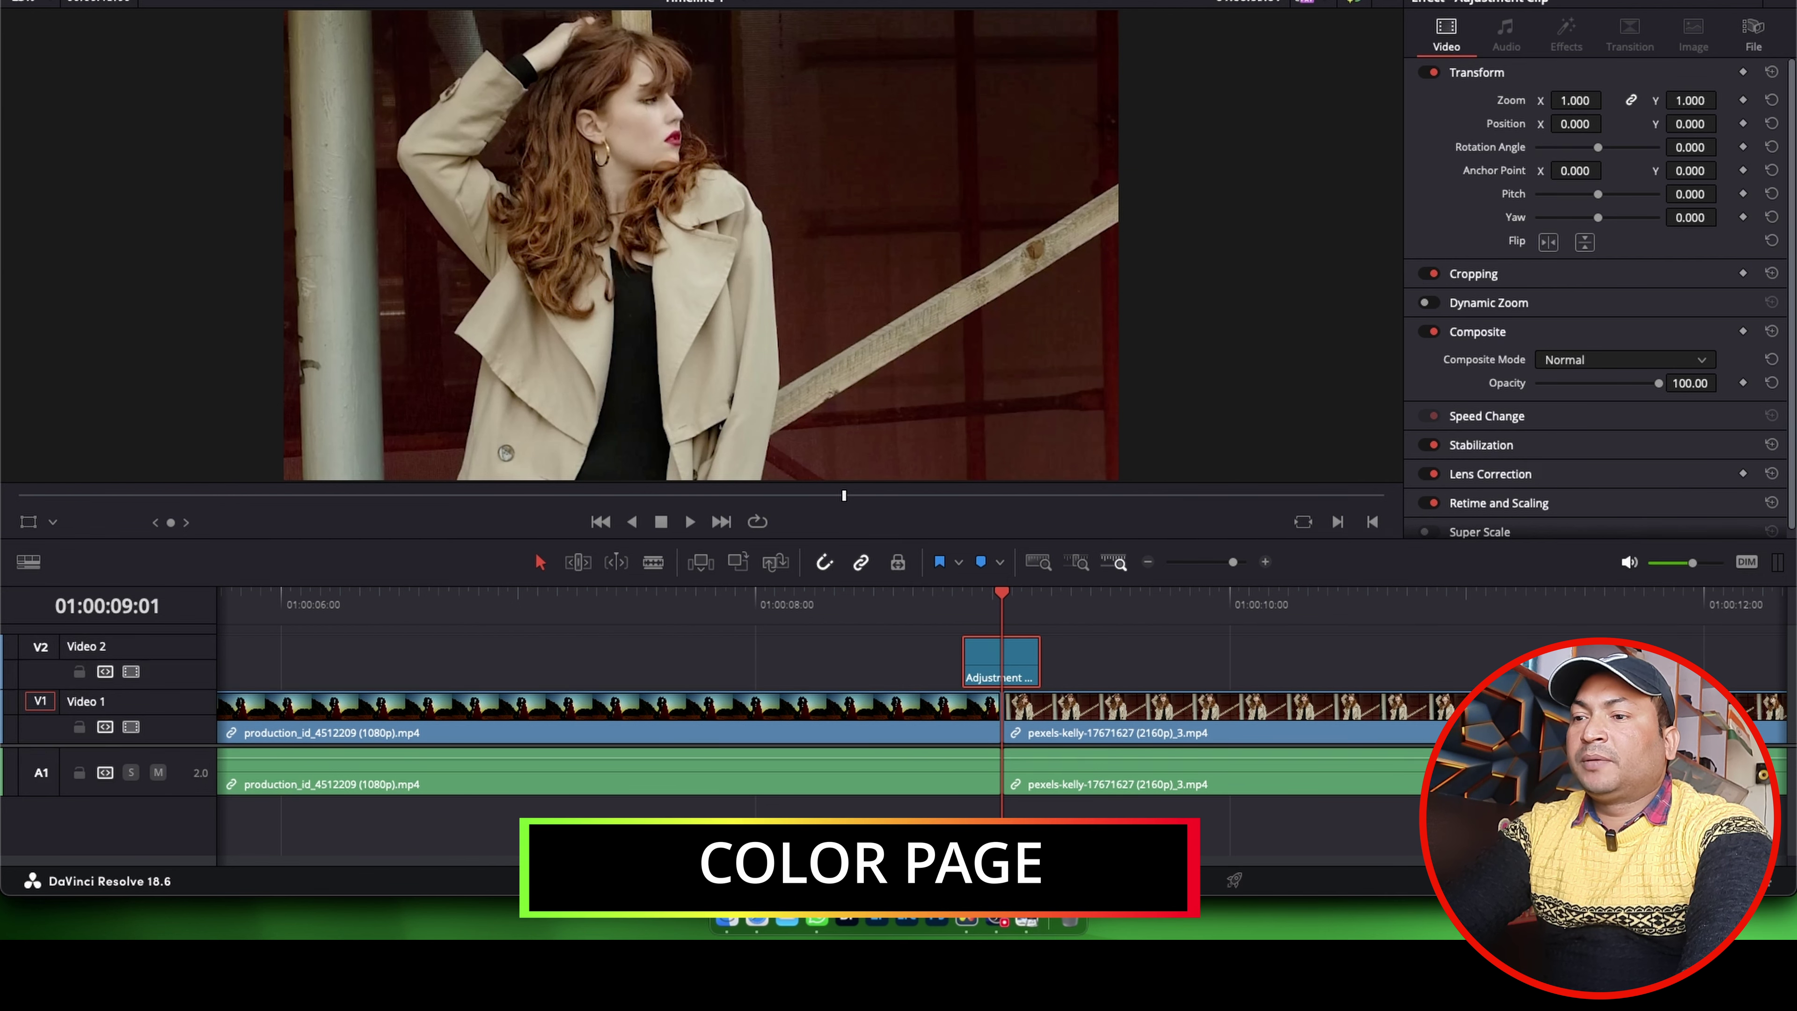
- On the Color page, set the Adjustment Clip's master Gain to 1.67, then return to Edit
key("shift+6")
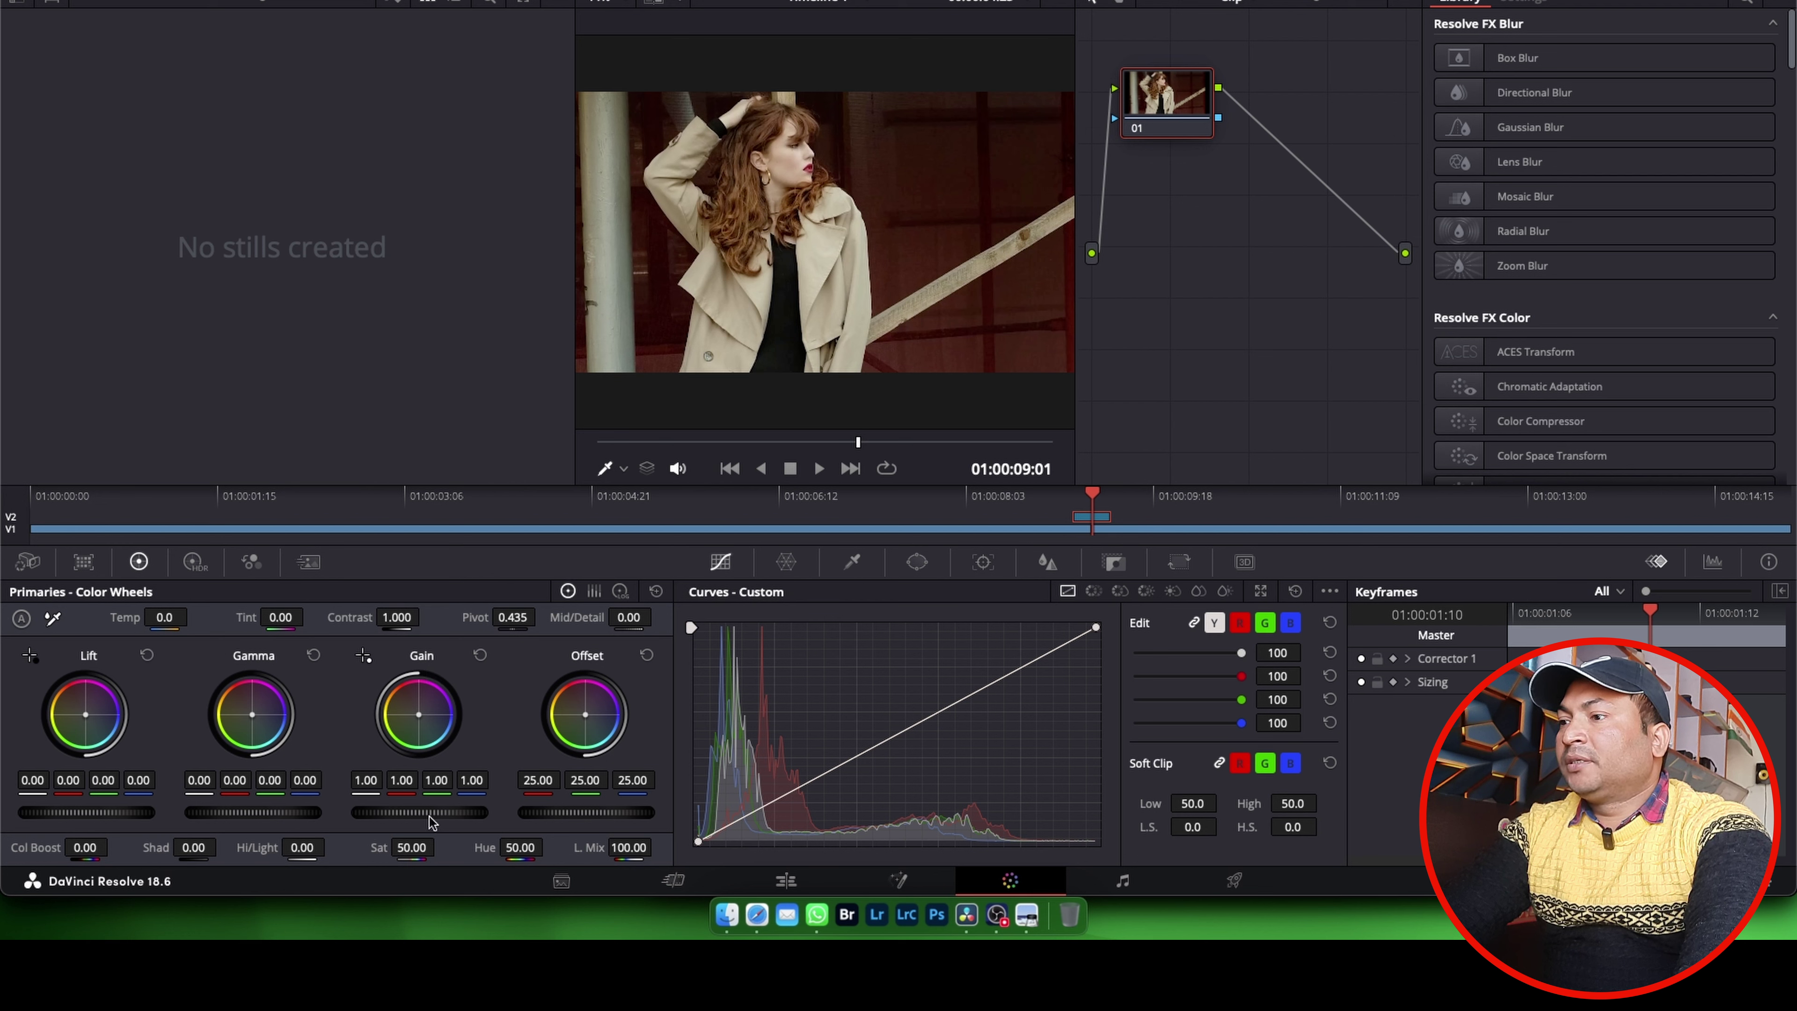
left_click_drag(396, 816, 496, 816)
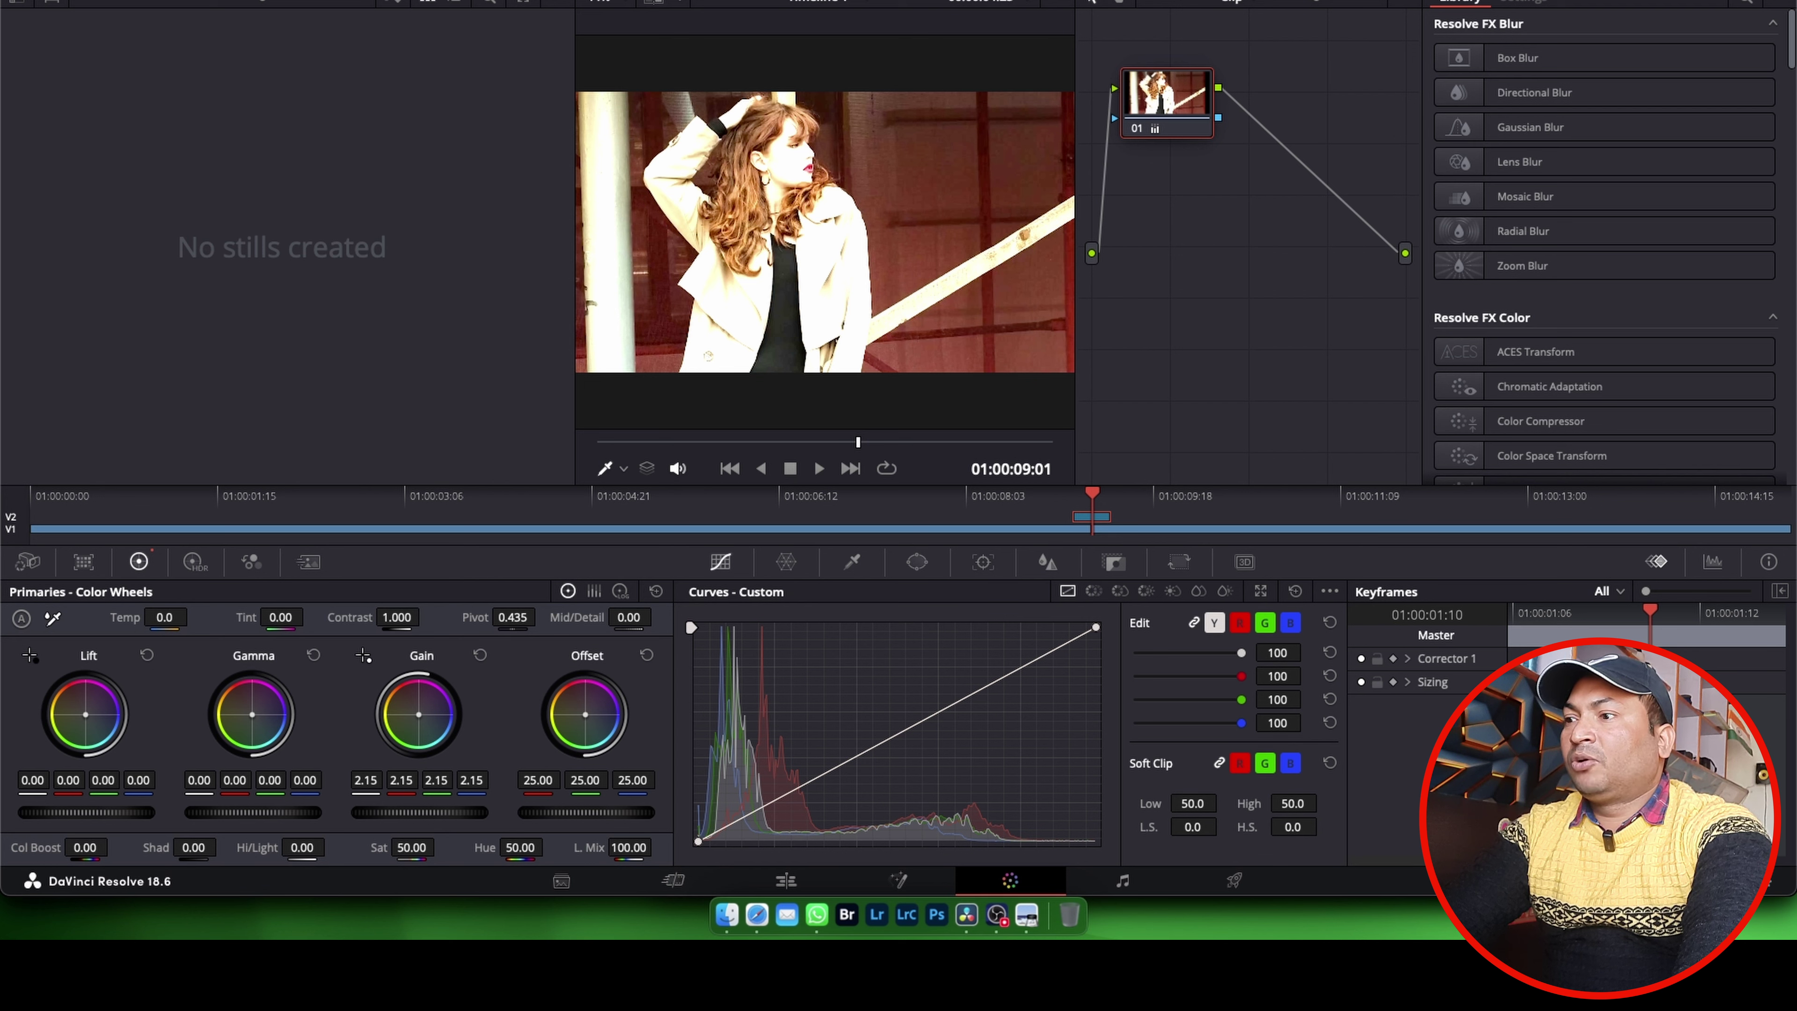
mouse_move(497, 816)
left_mouse_down()
mouse_move(396, 812)
mouse_move(454, 812)
left_mouse_up()
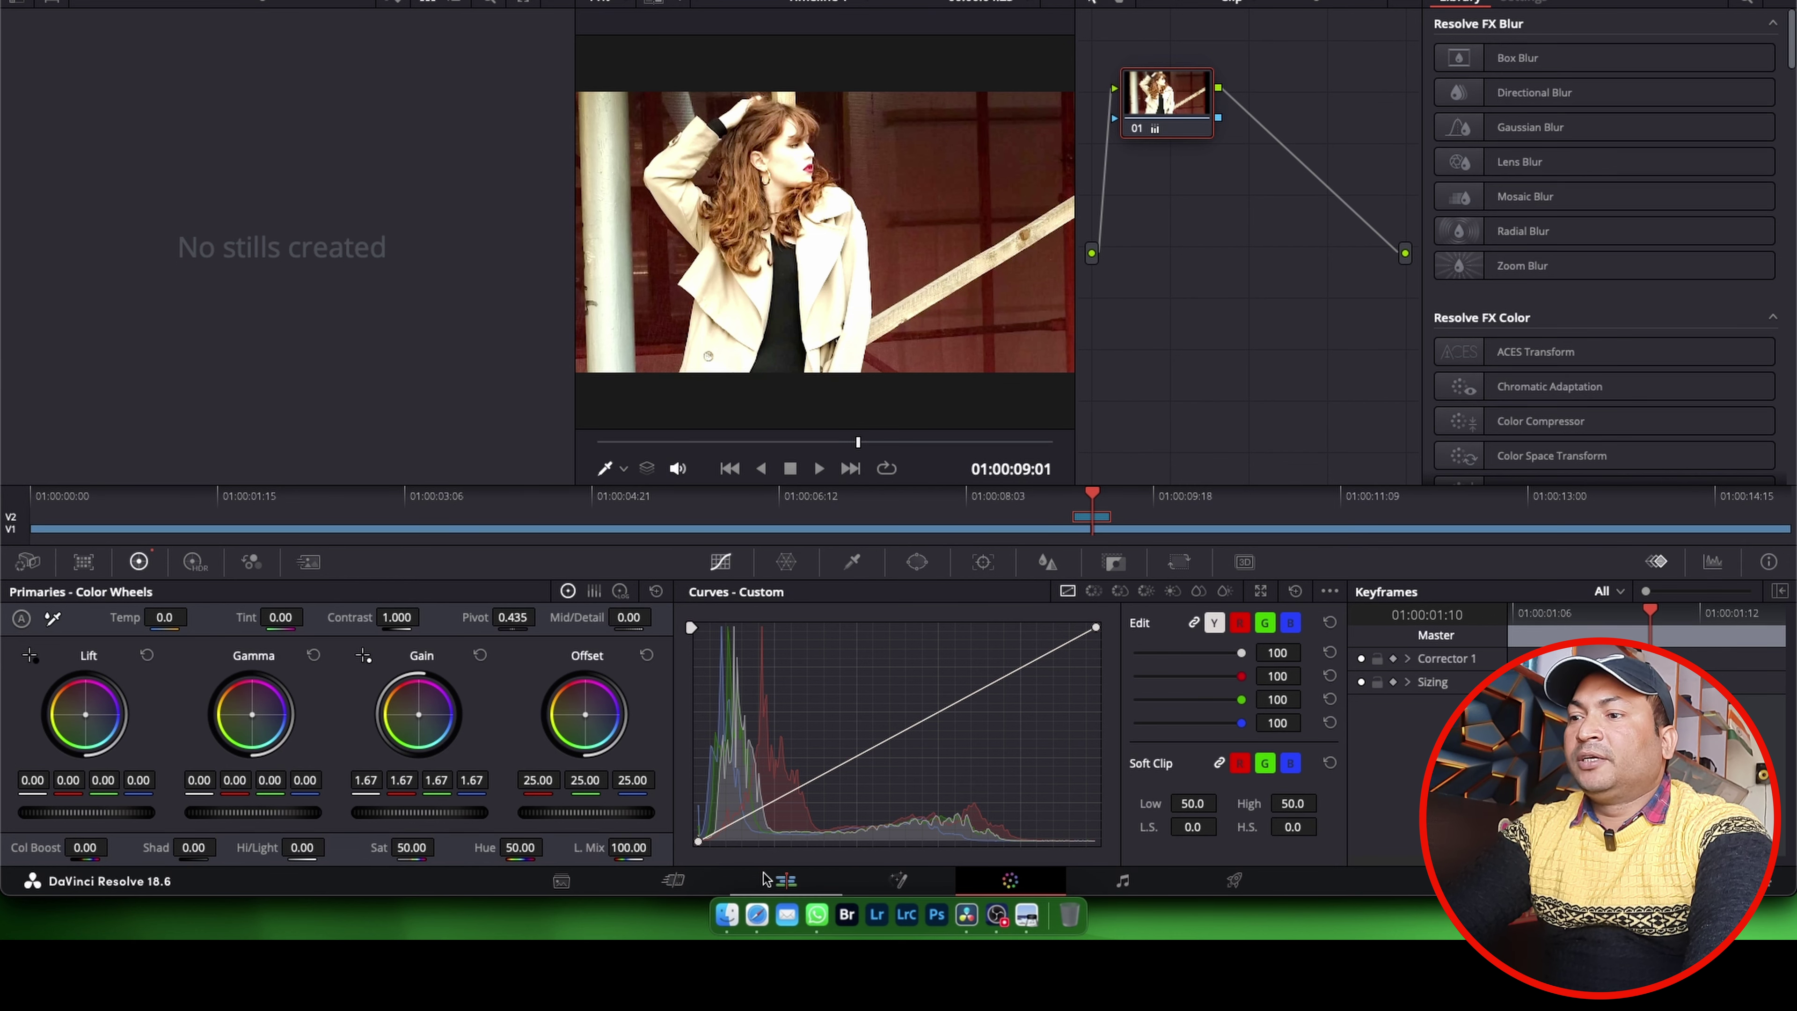
left_click(784, 882)
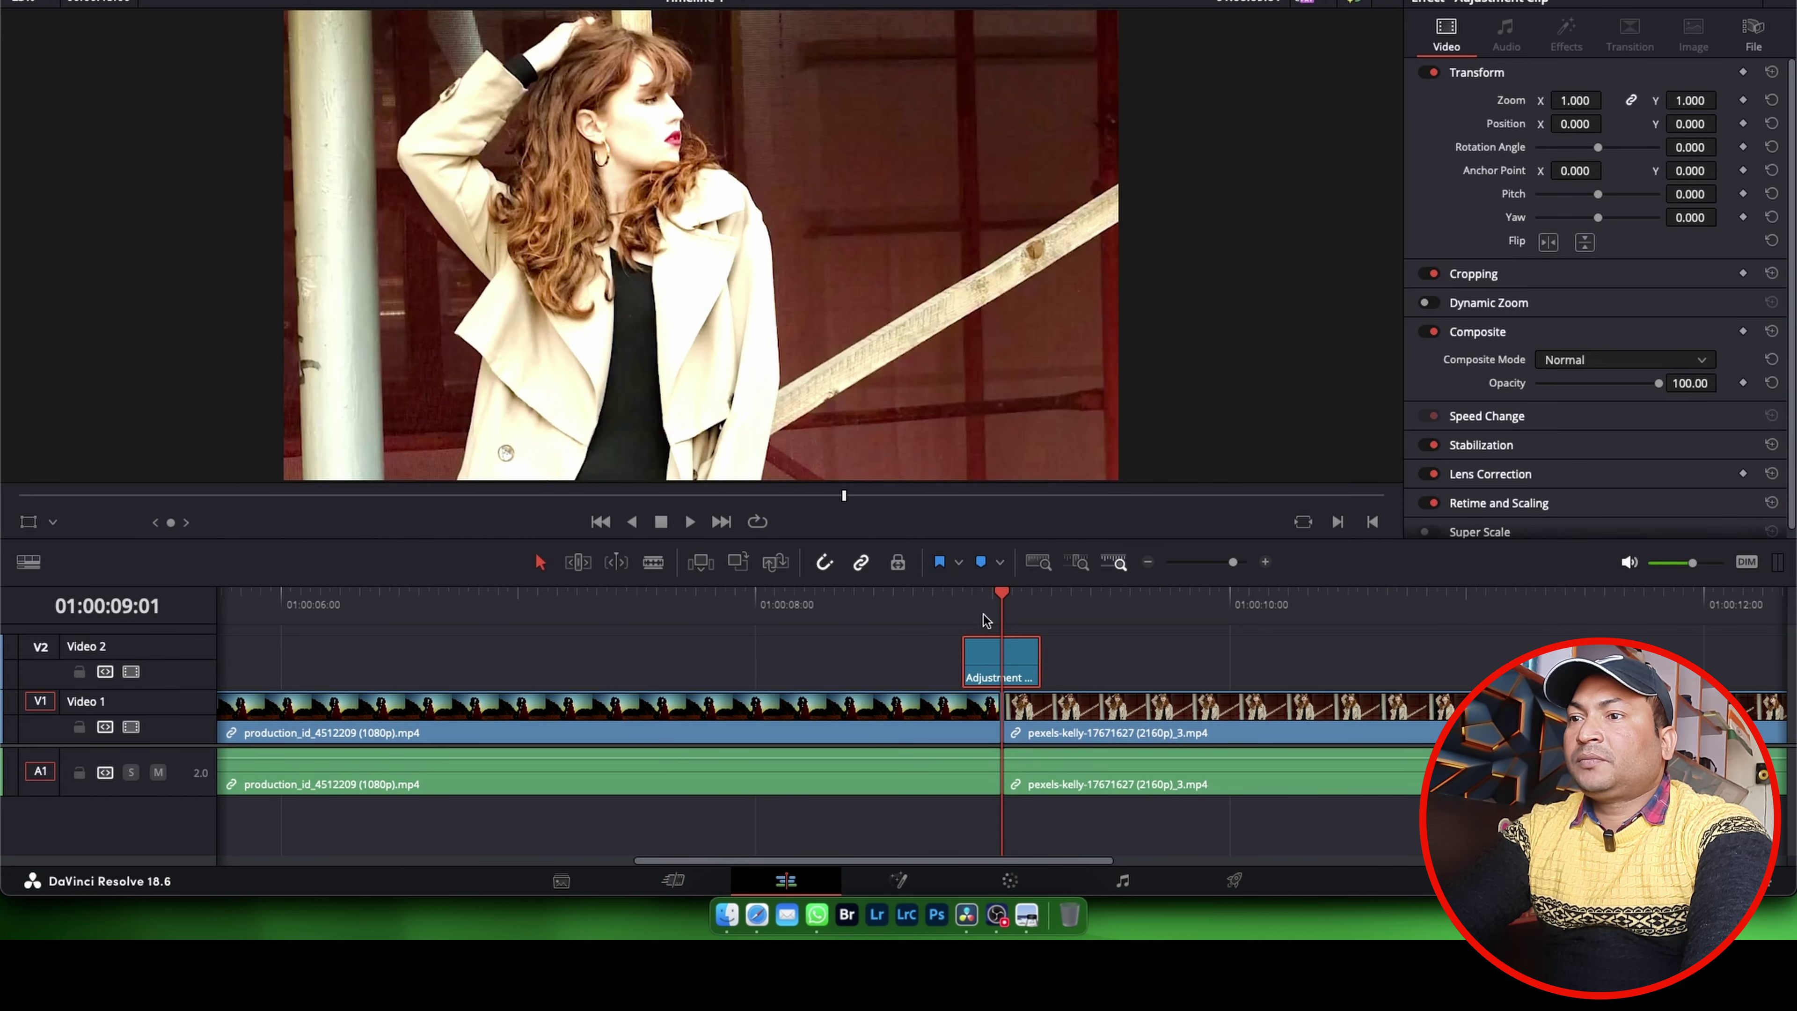
- Play through the cut twice to preview the brightness flash
left_click_drag(999, 602, 845, 601)
key("space")
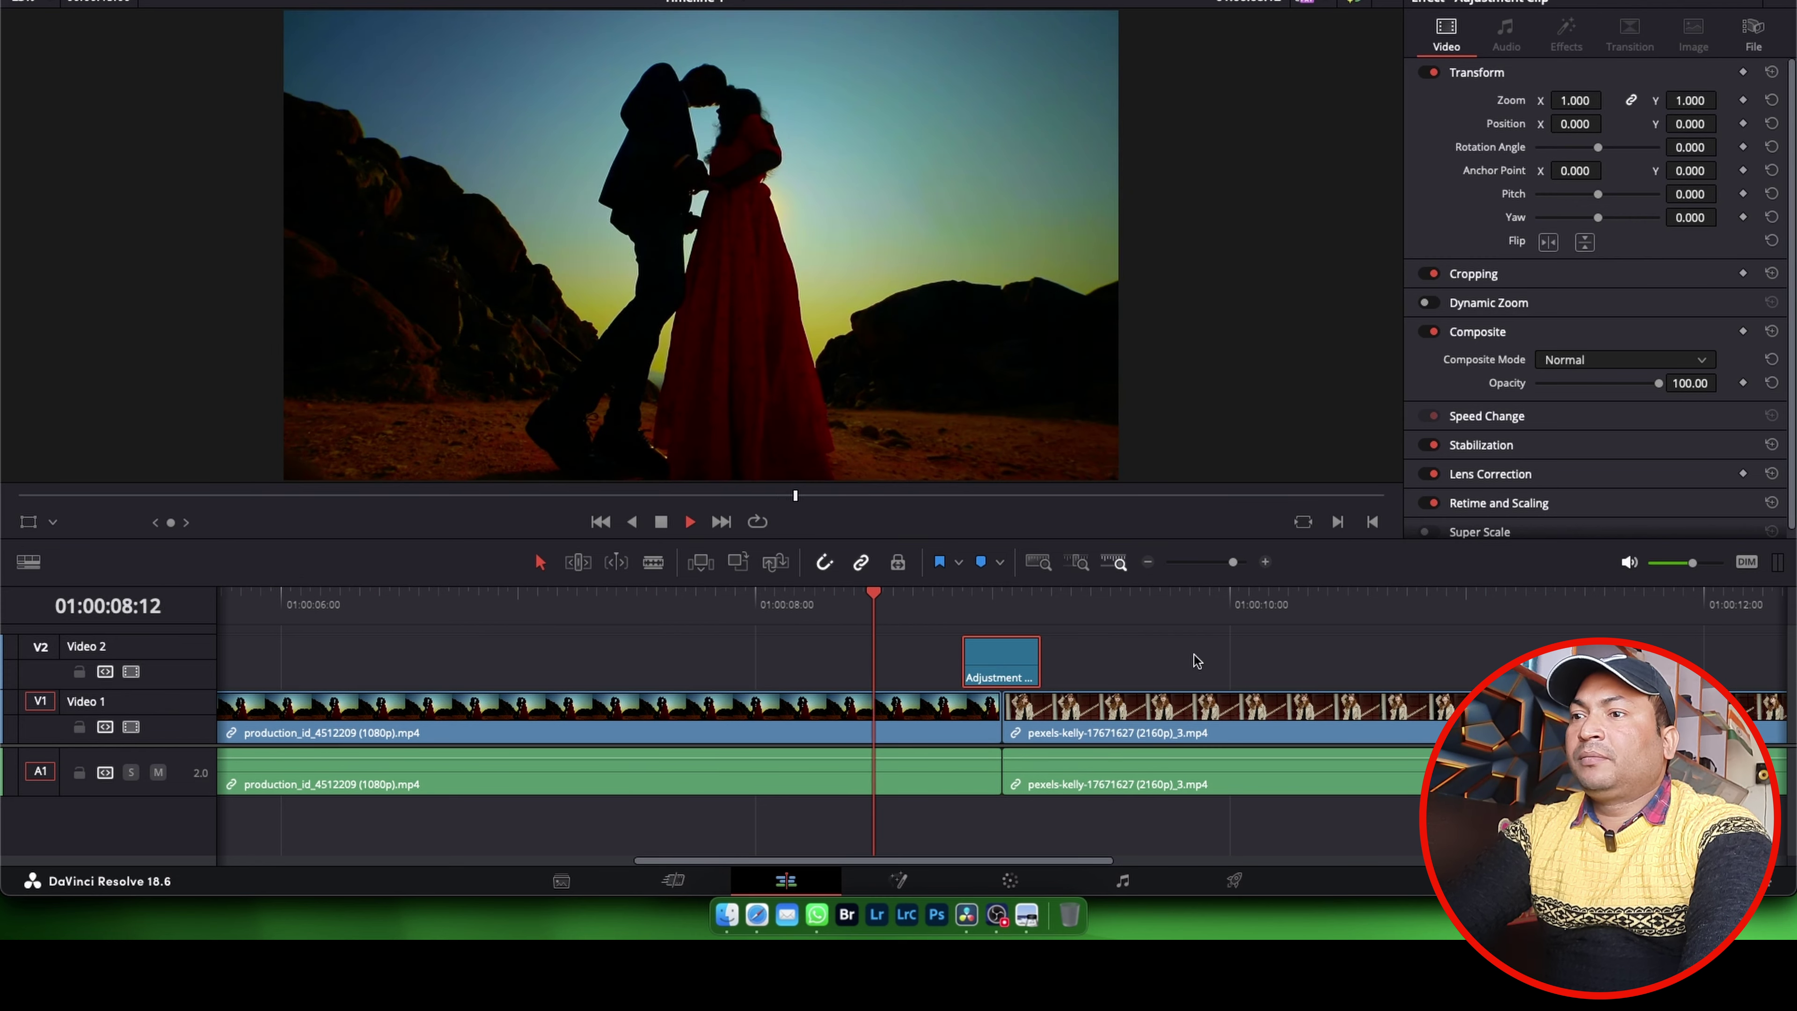
key("space")
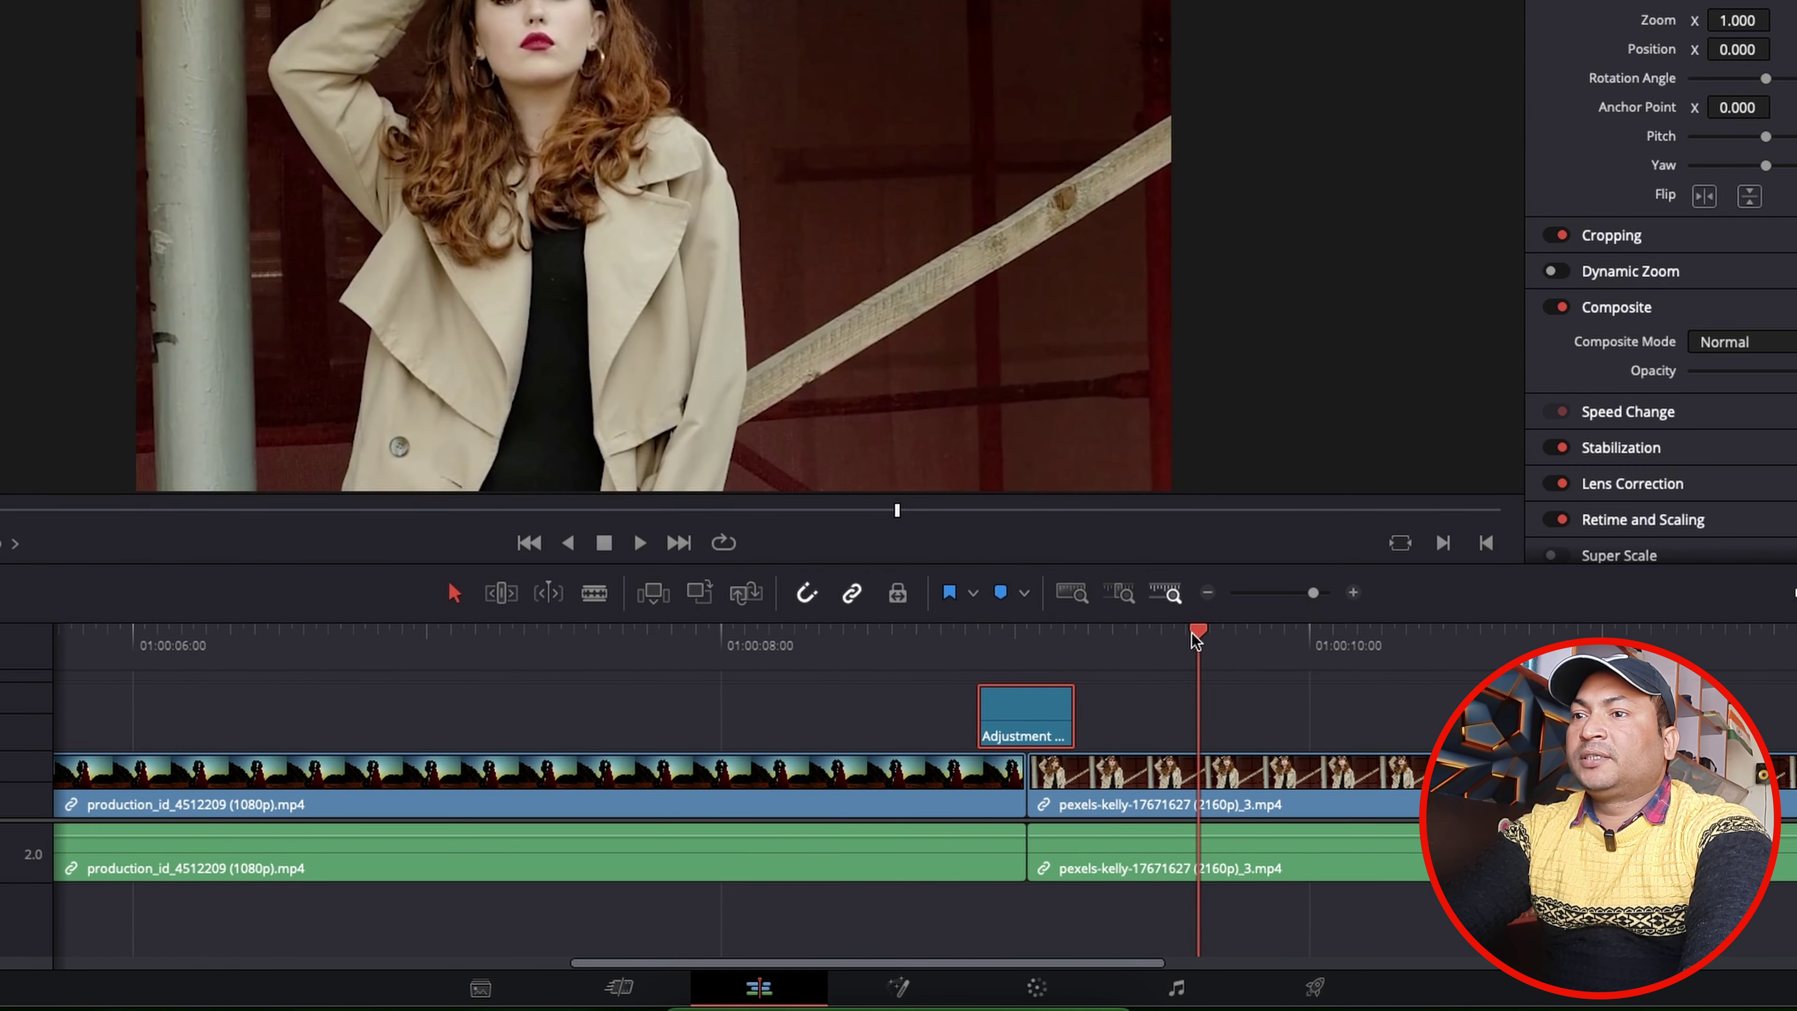
left_click(892, 625)
key("space")
key("space")
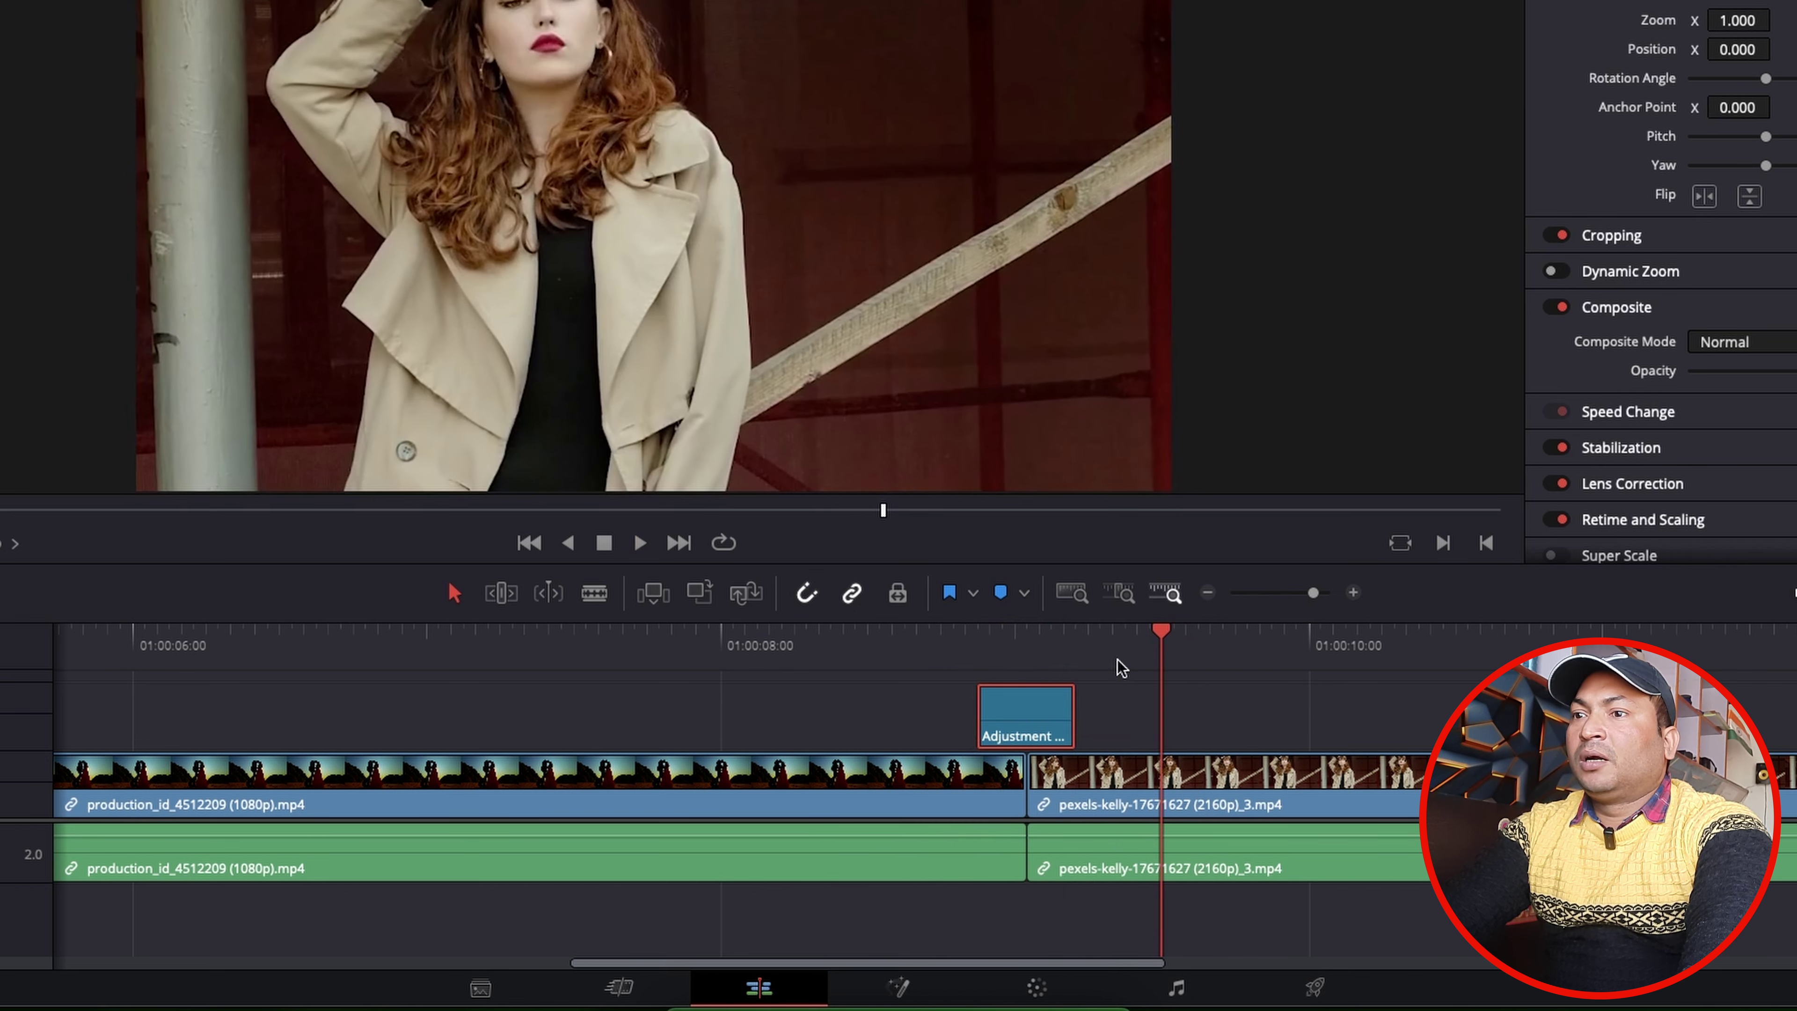
- Add a fade-in and fade-out to the Adjustment Clip and replay the cut from 01:00:08:13
left_click(1035, 711)
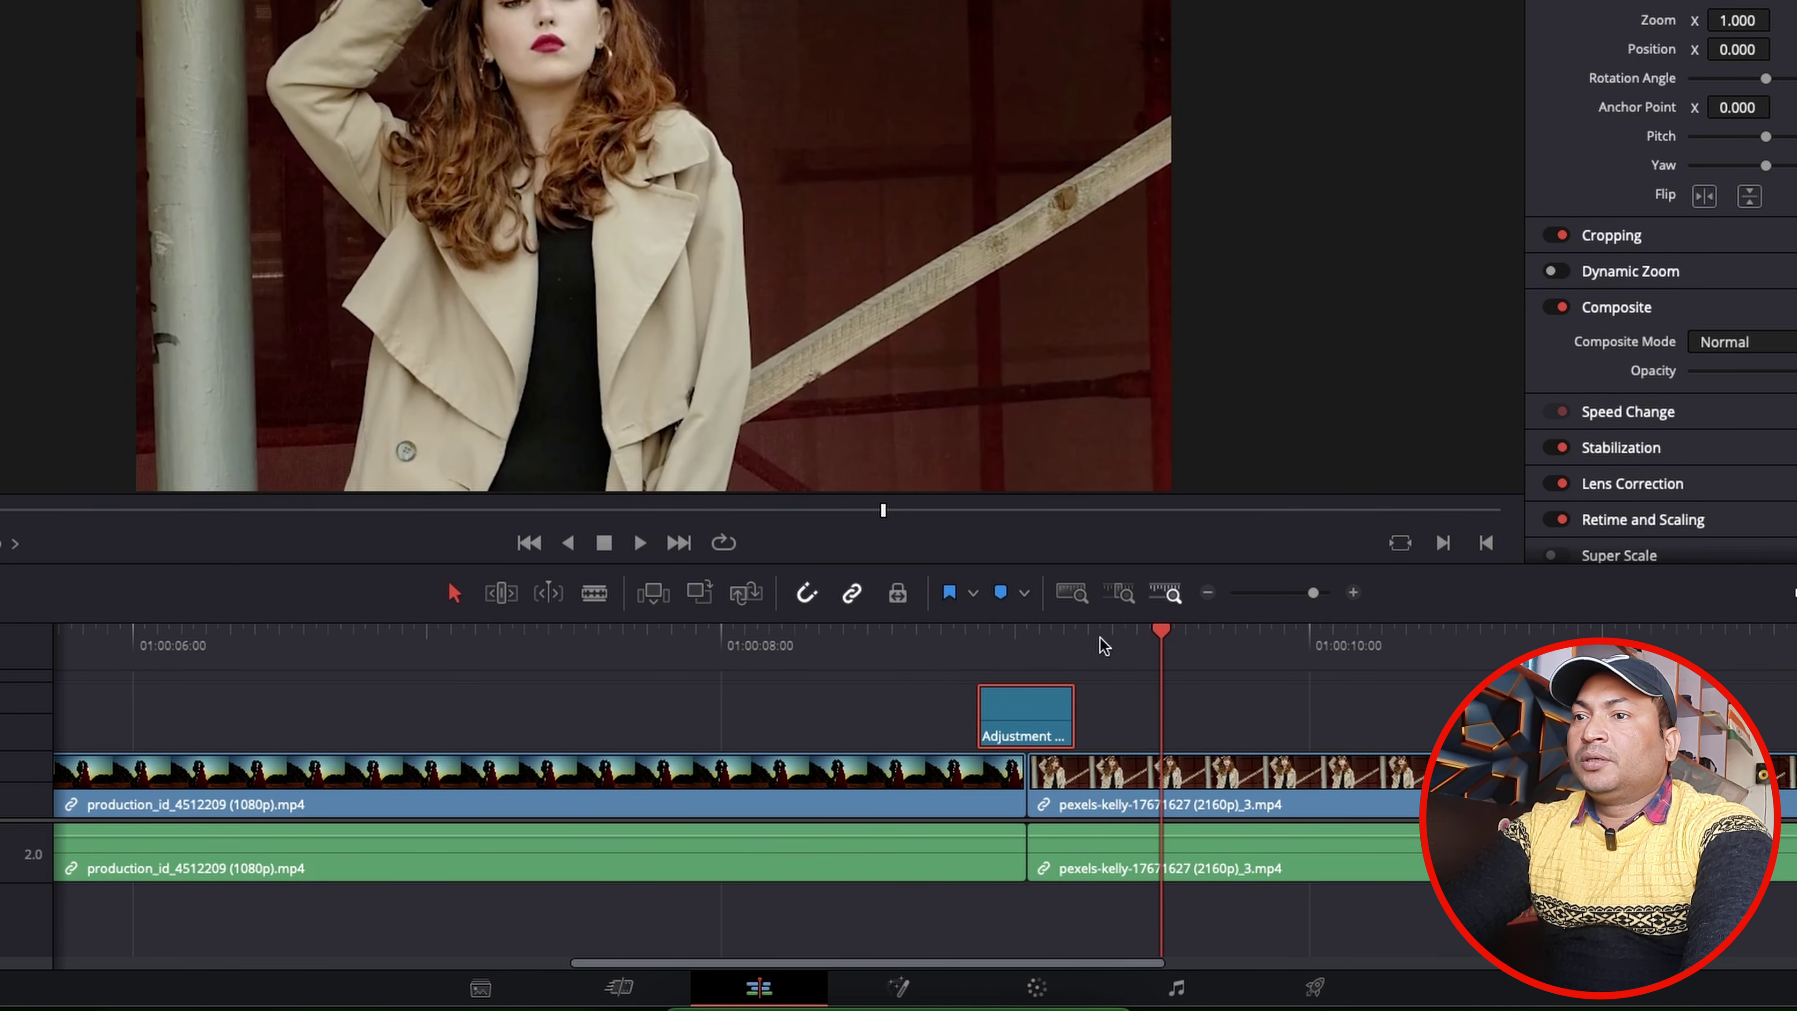
left_click(1328, 594)
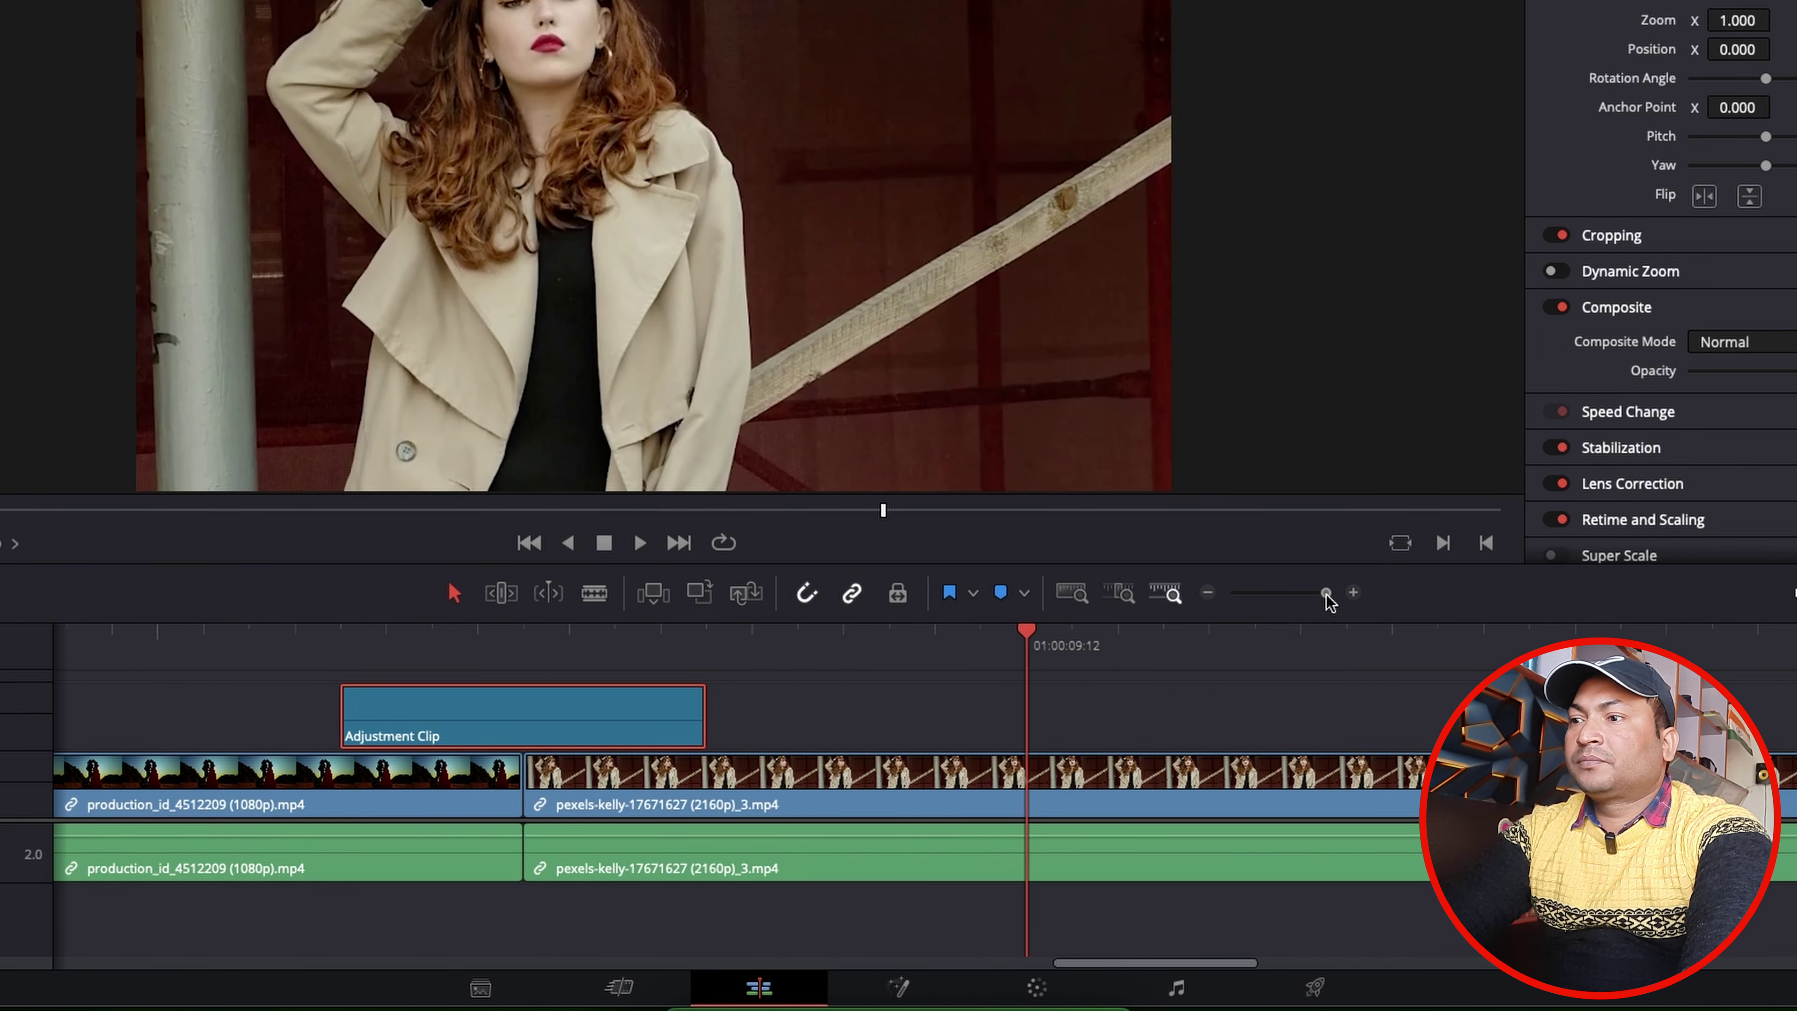
left_click_drag(702, 689, 538, 689)
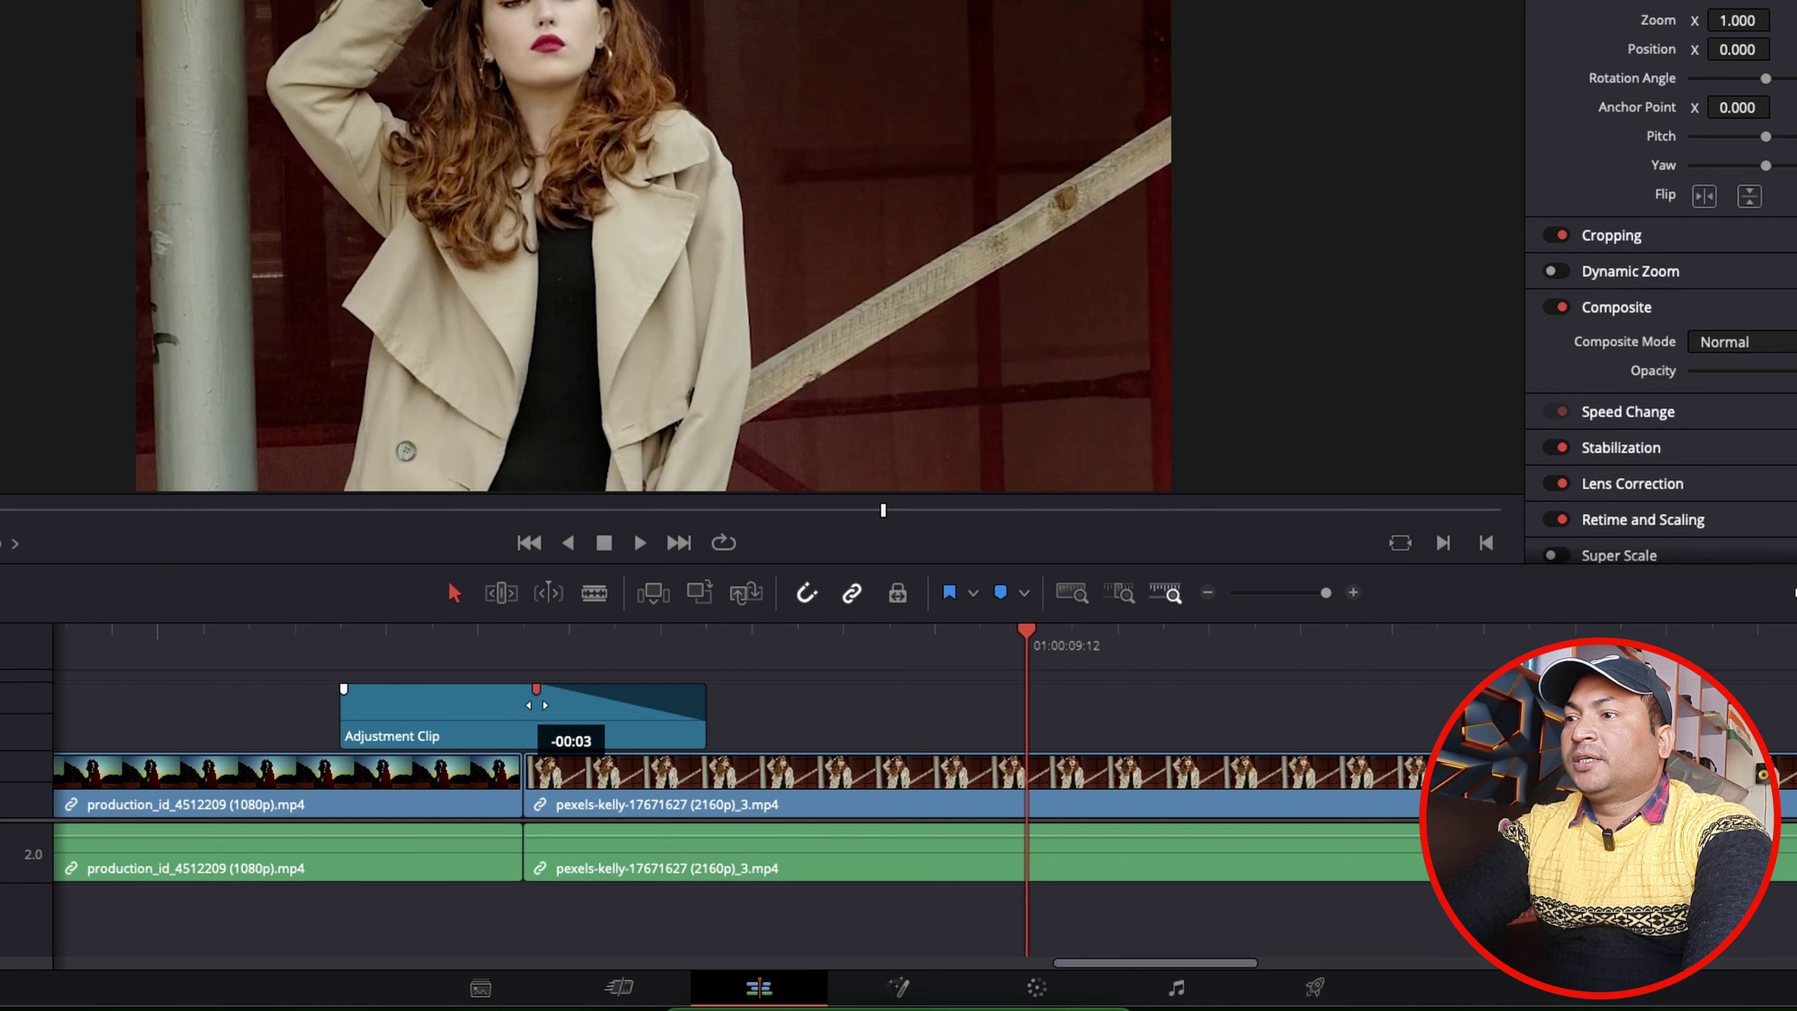
left_click_drag(344, 689, 528, 689)
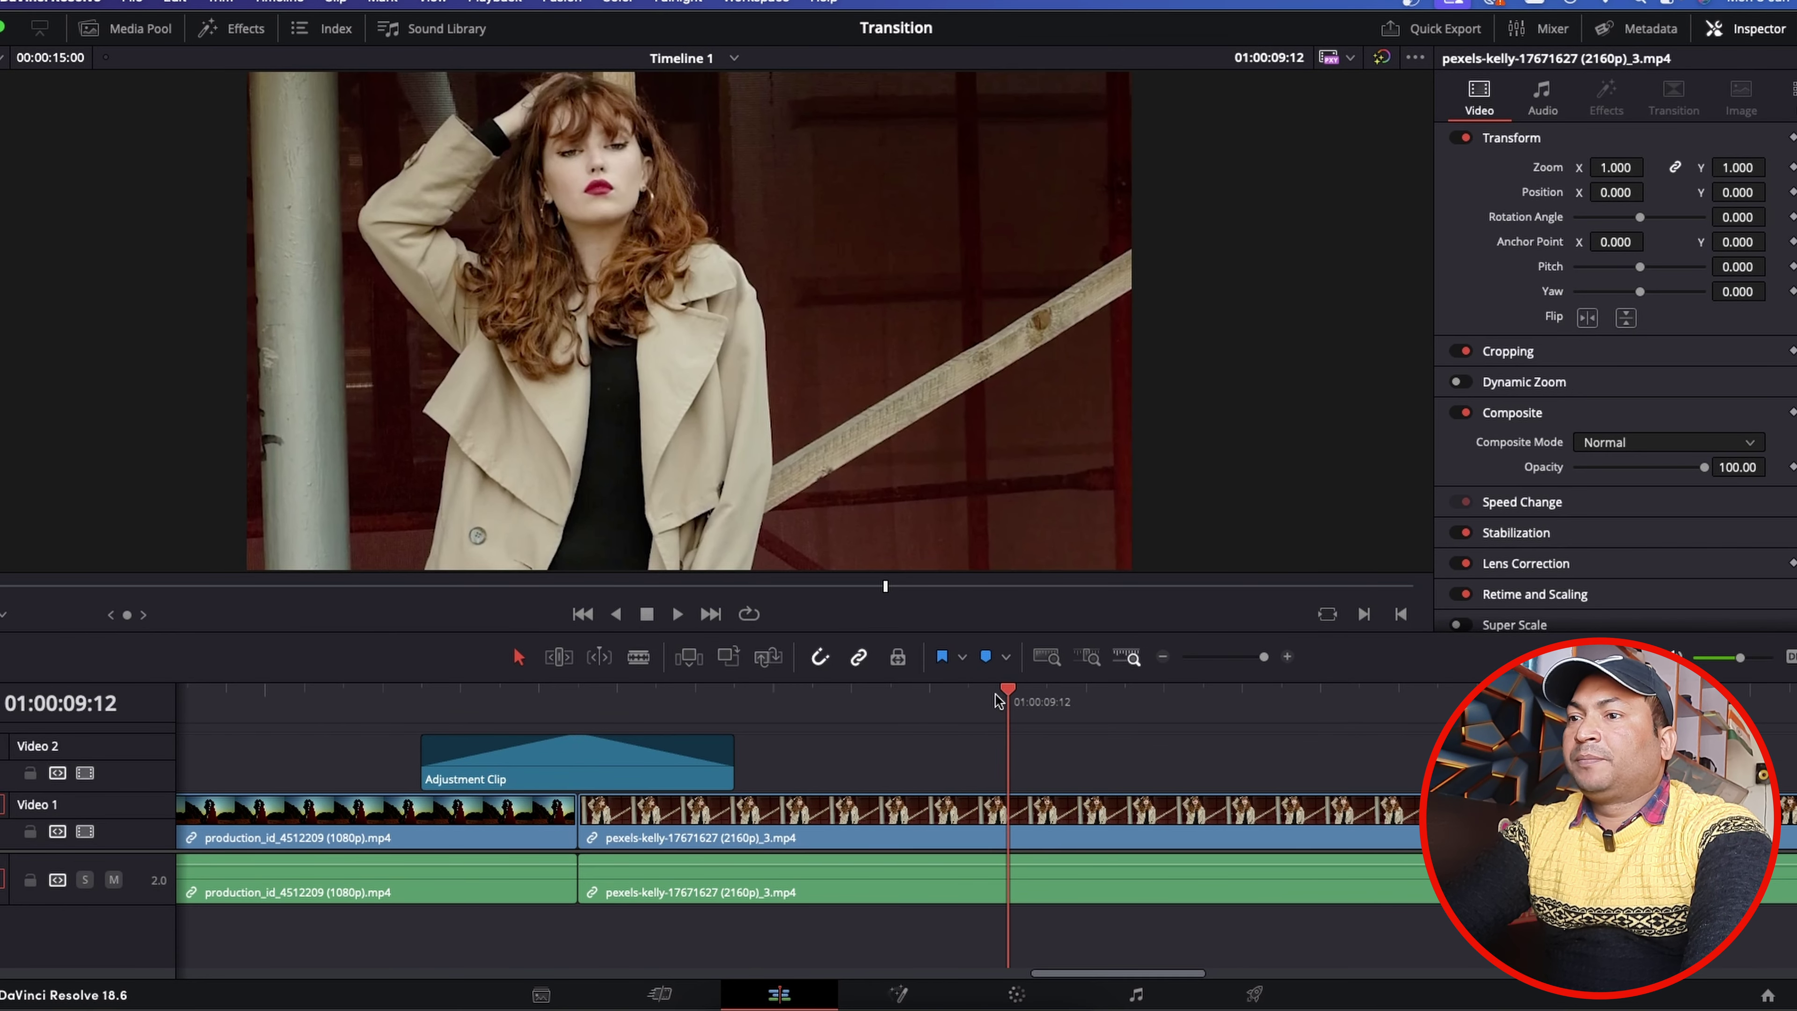
left_click(418, 701)
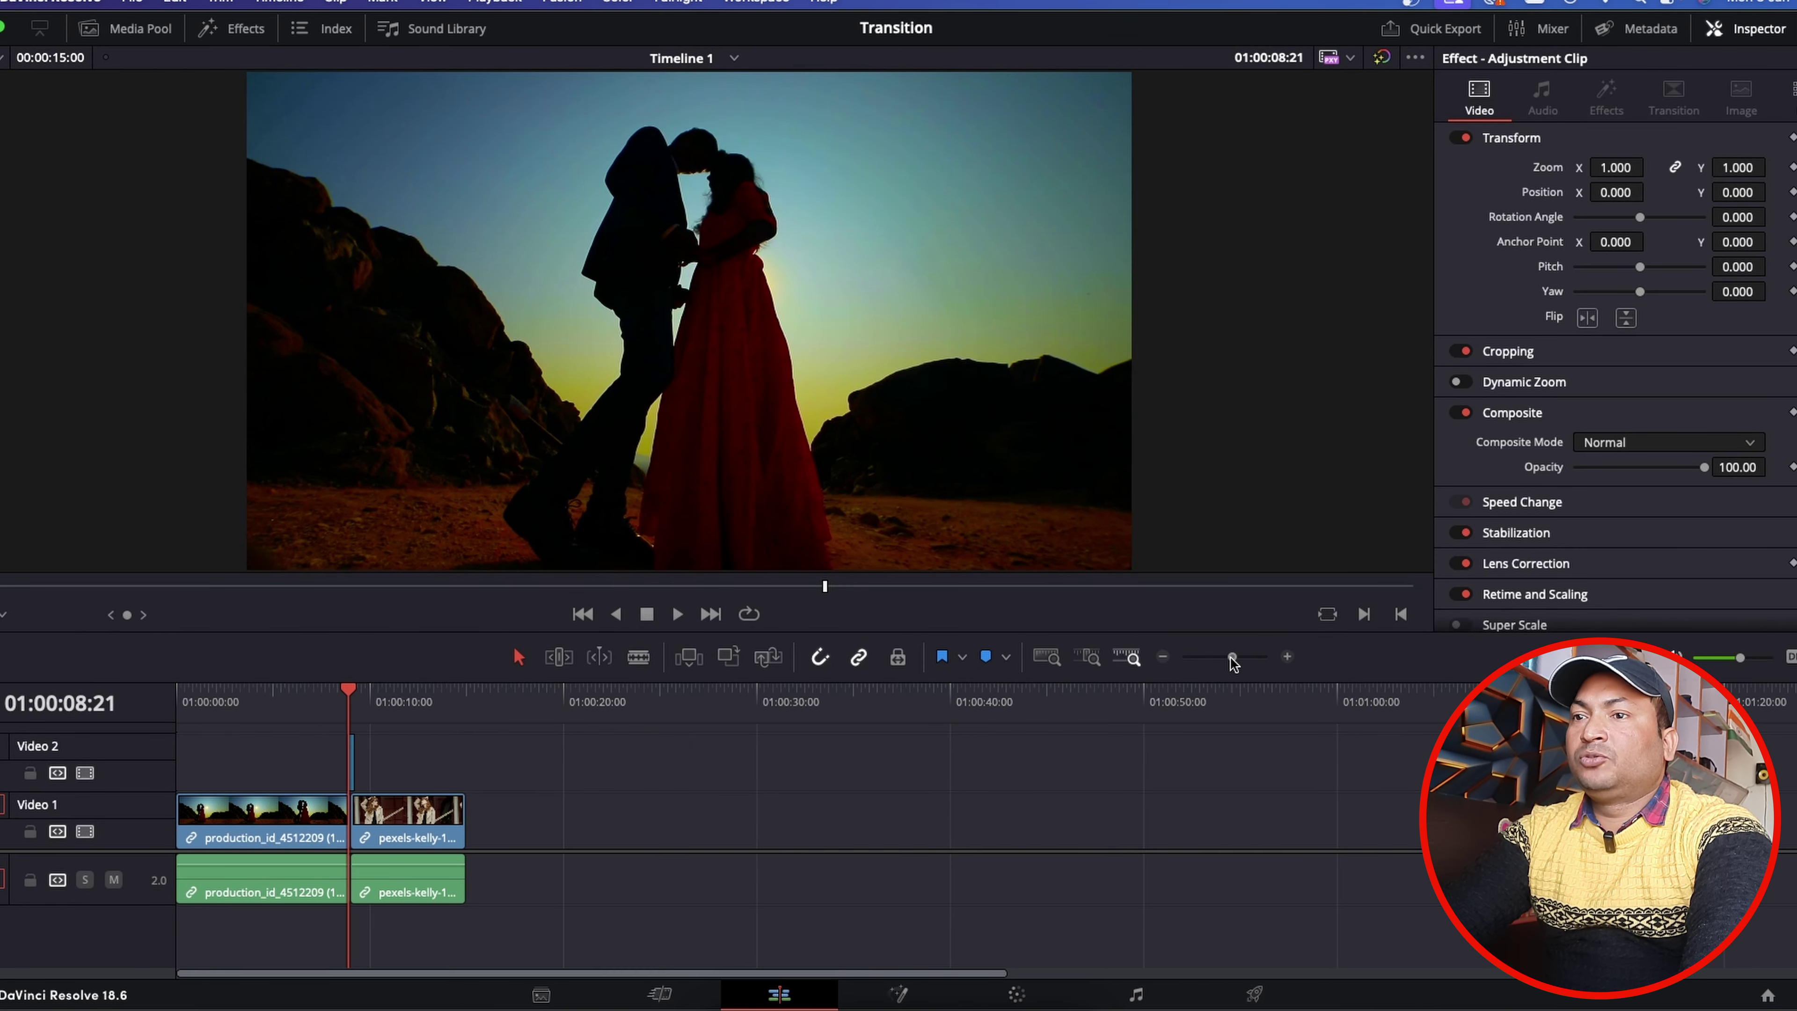
left_click(1233, 657)
left_click_drag(1232, 658, 1246, 656)
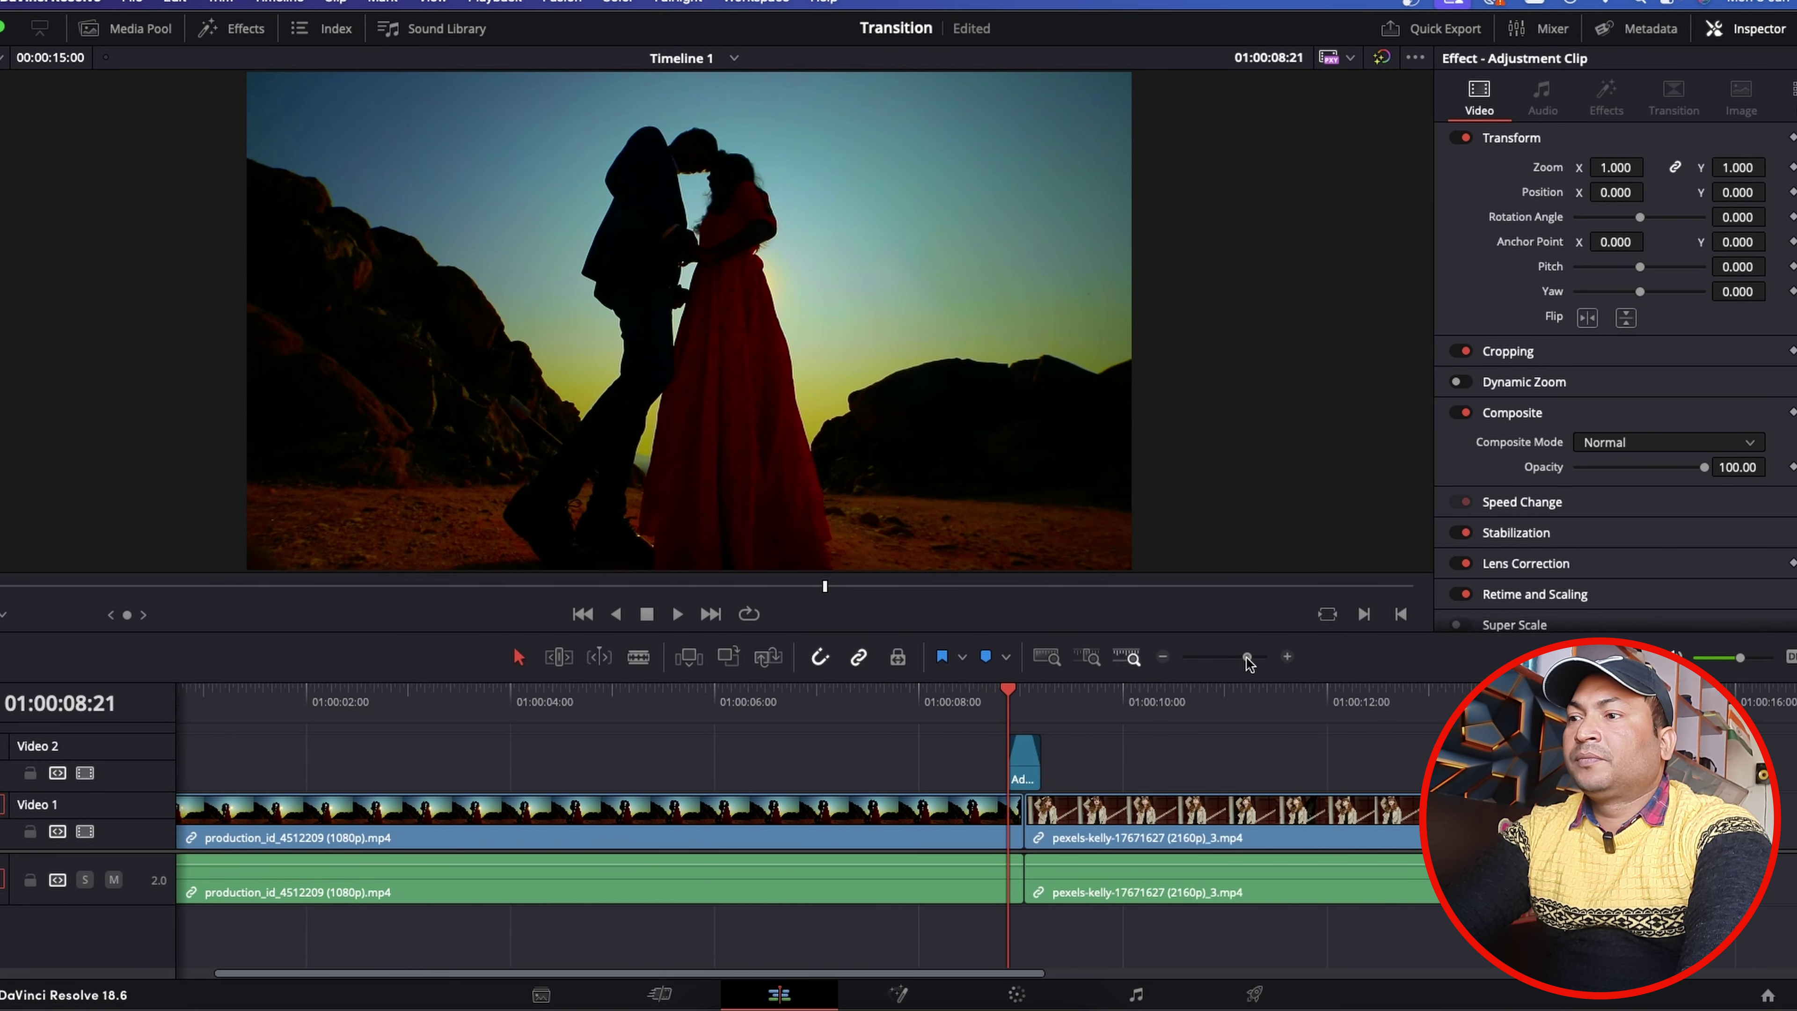
left_click(965, 697)
key("space")
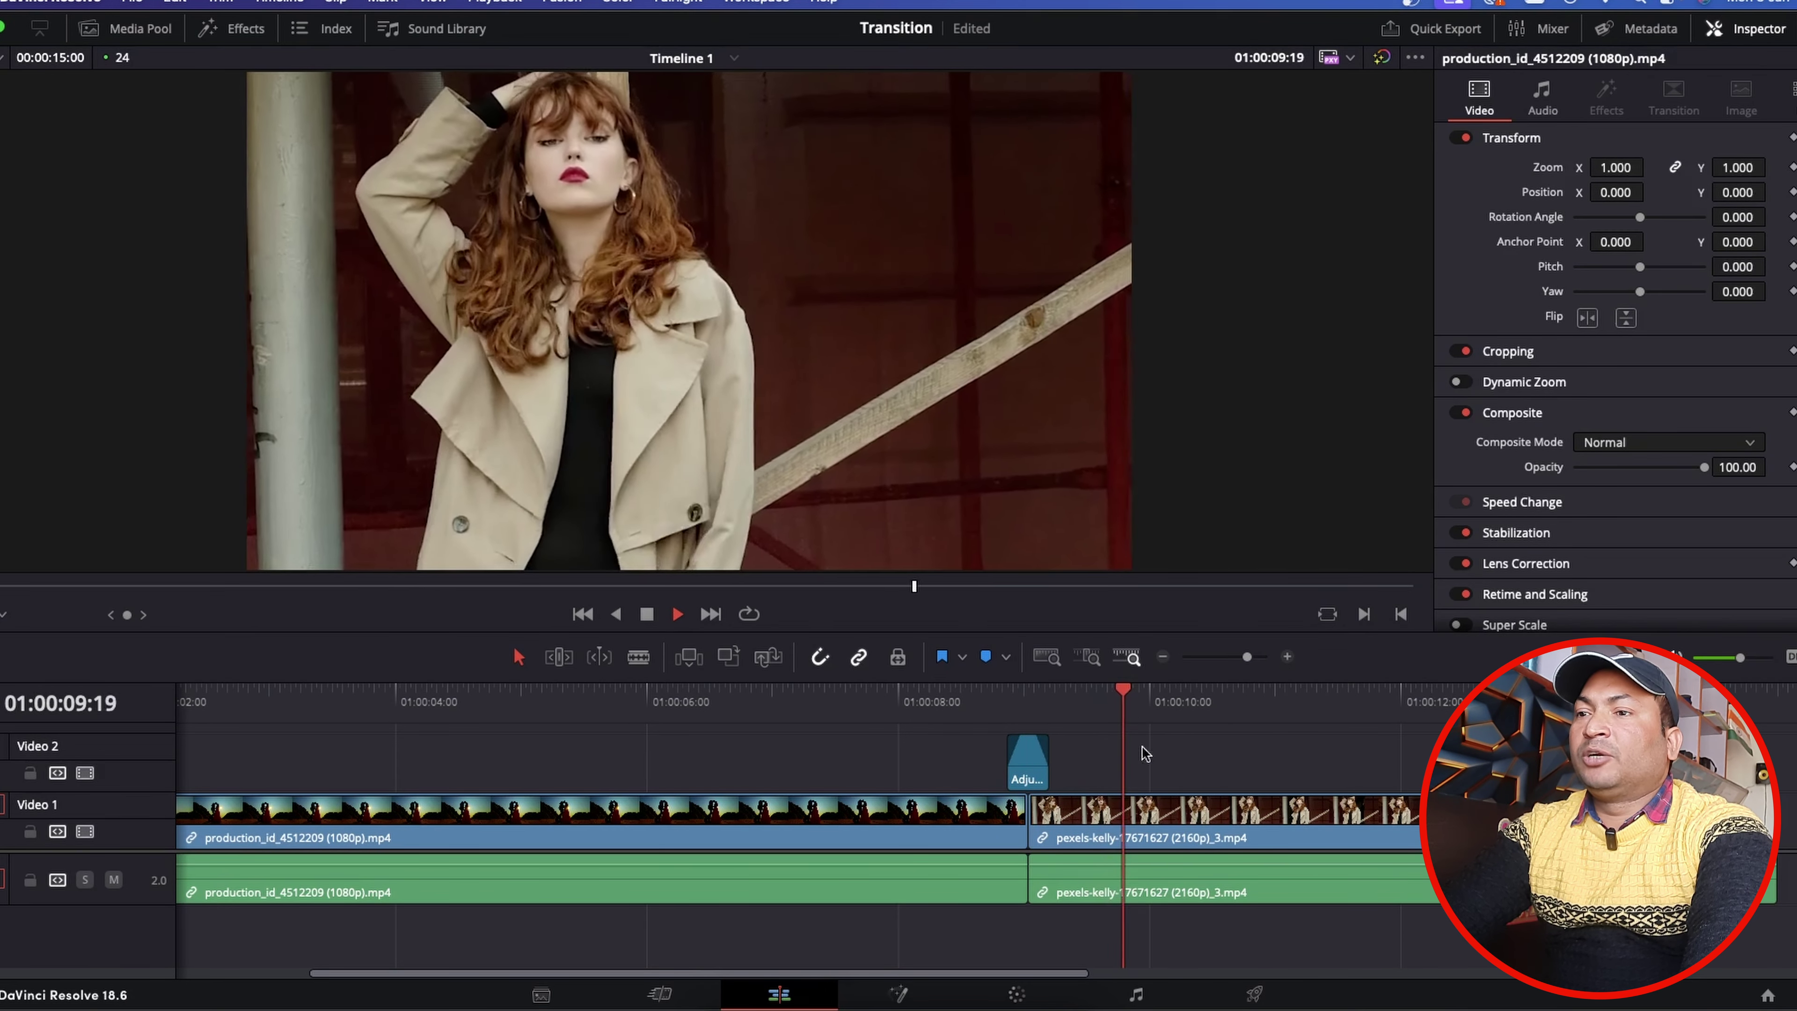
- Review the cut, then search the Effects library's transitions for 'burn'
key("space")
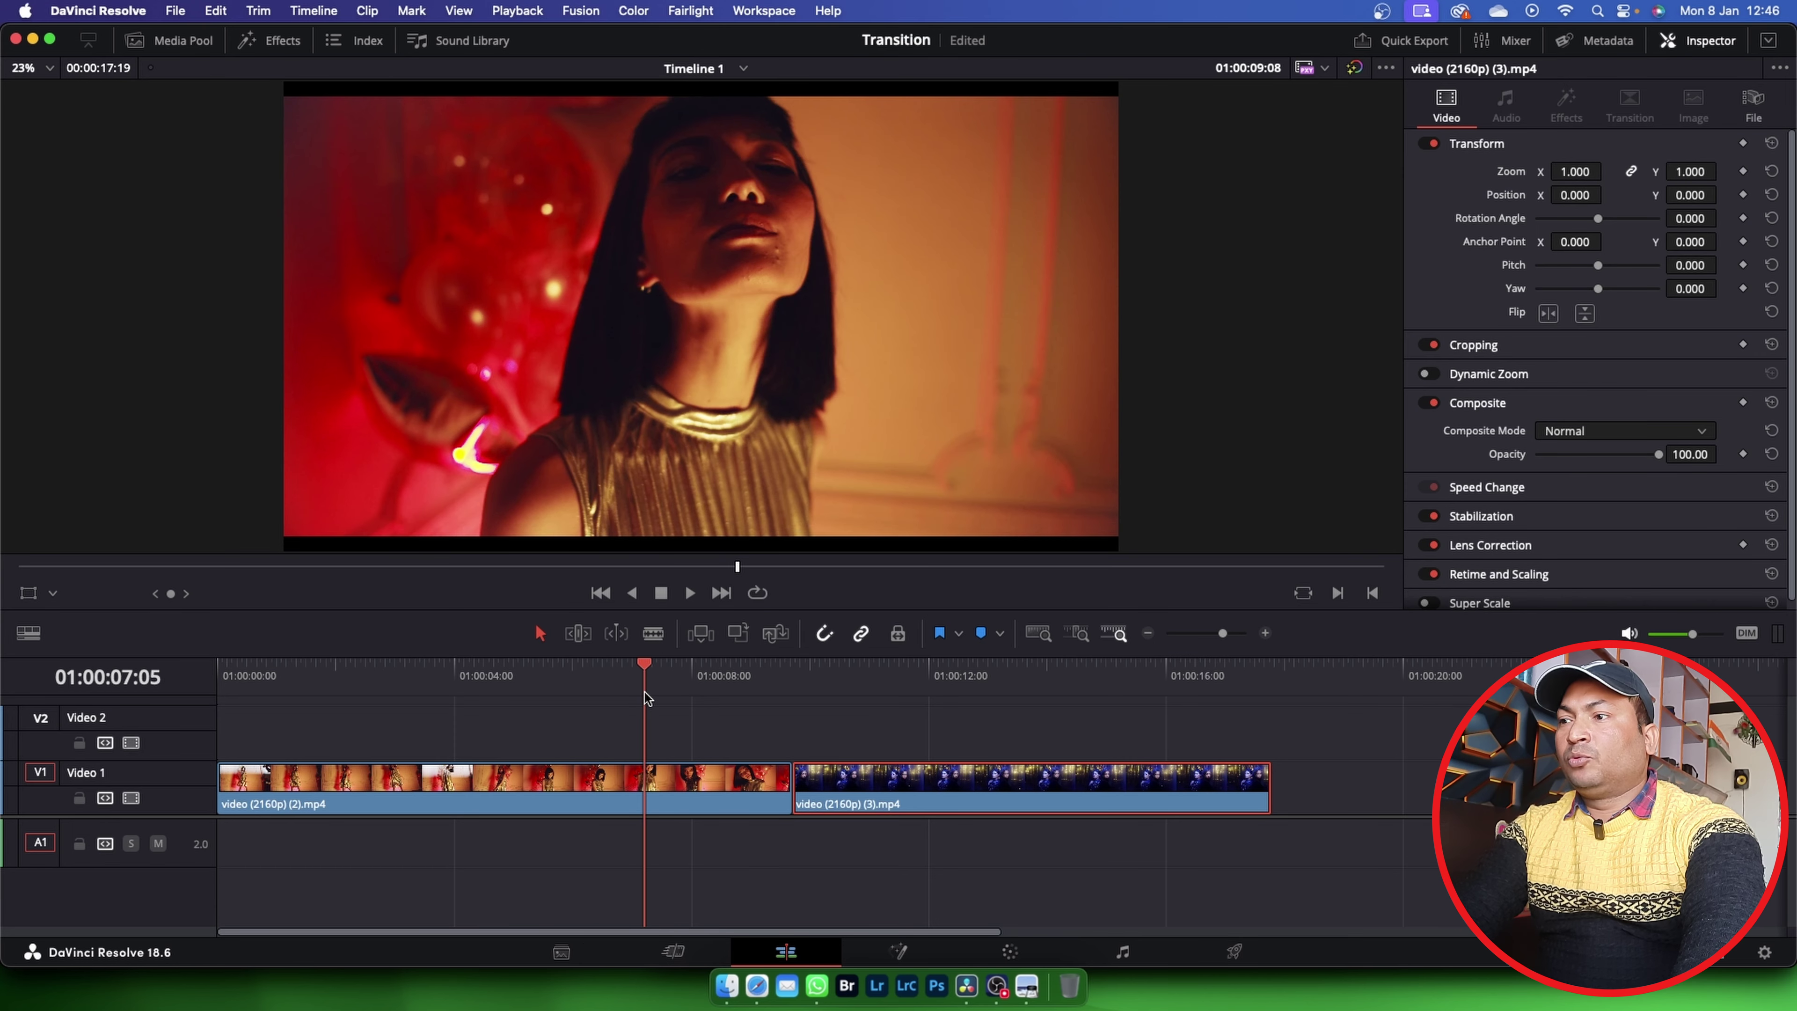
left_click_drag(645, 697, 791, 690)
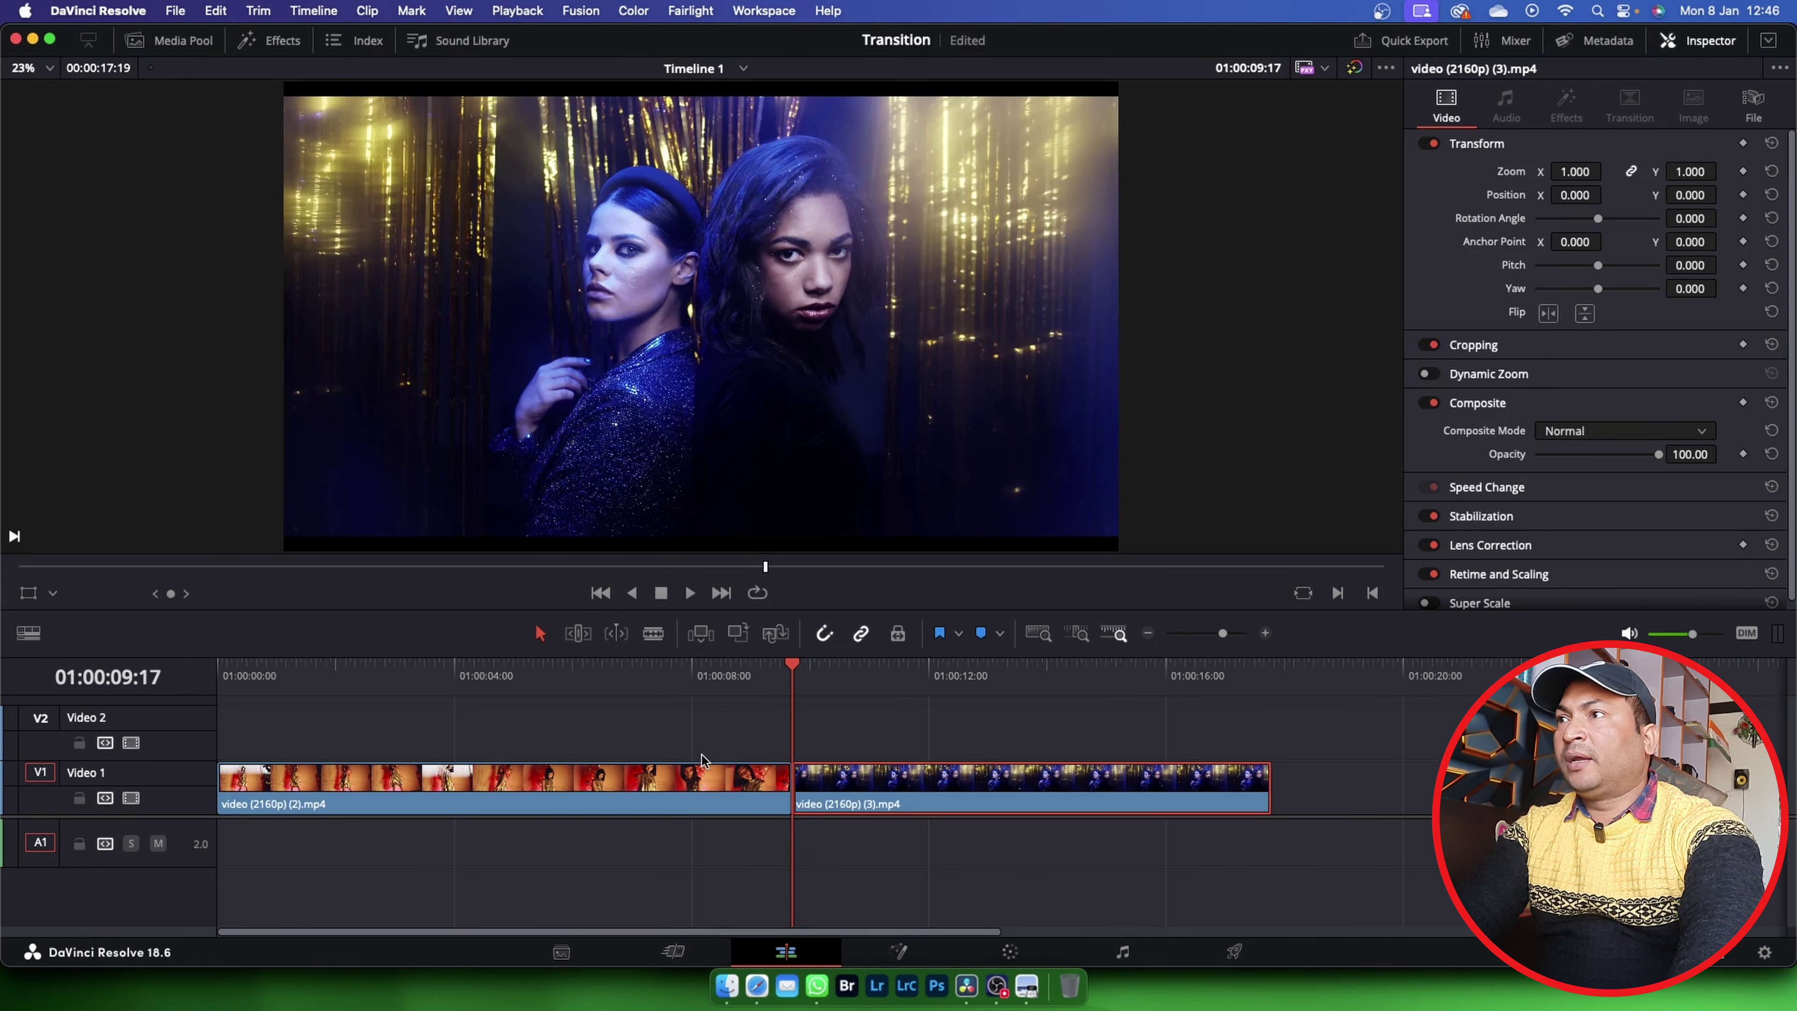
left_click(271, 49)
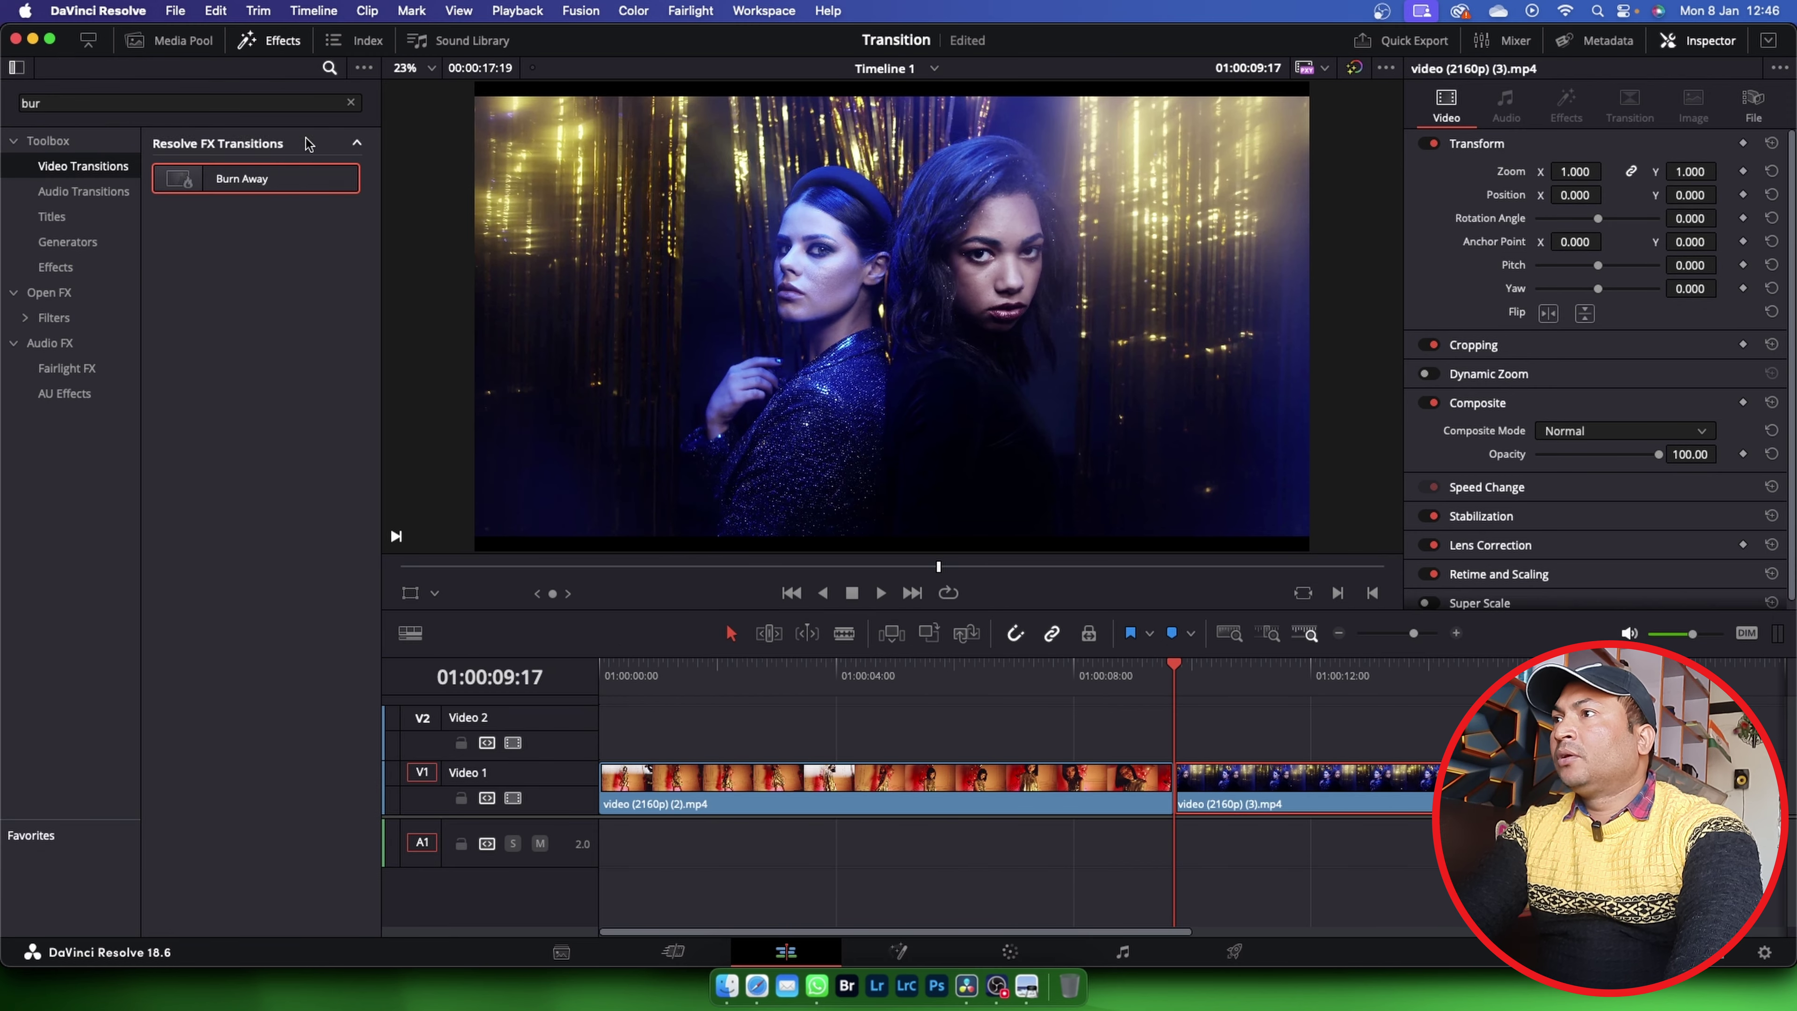
left_click(350, 102)
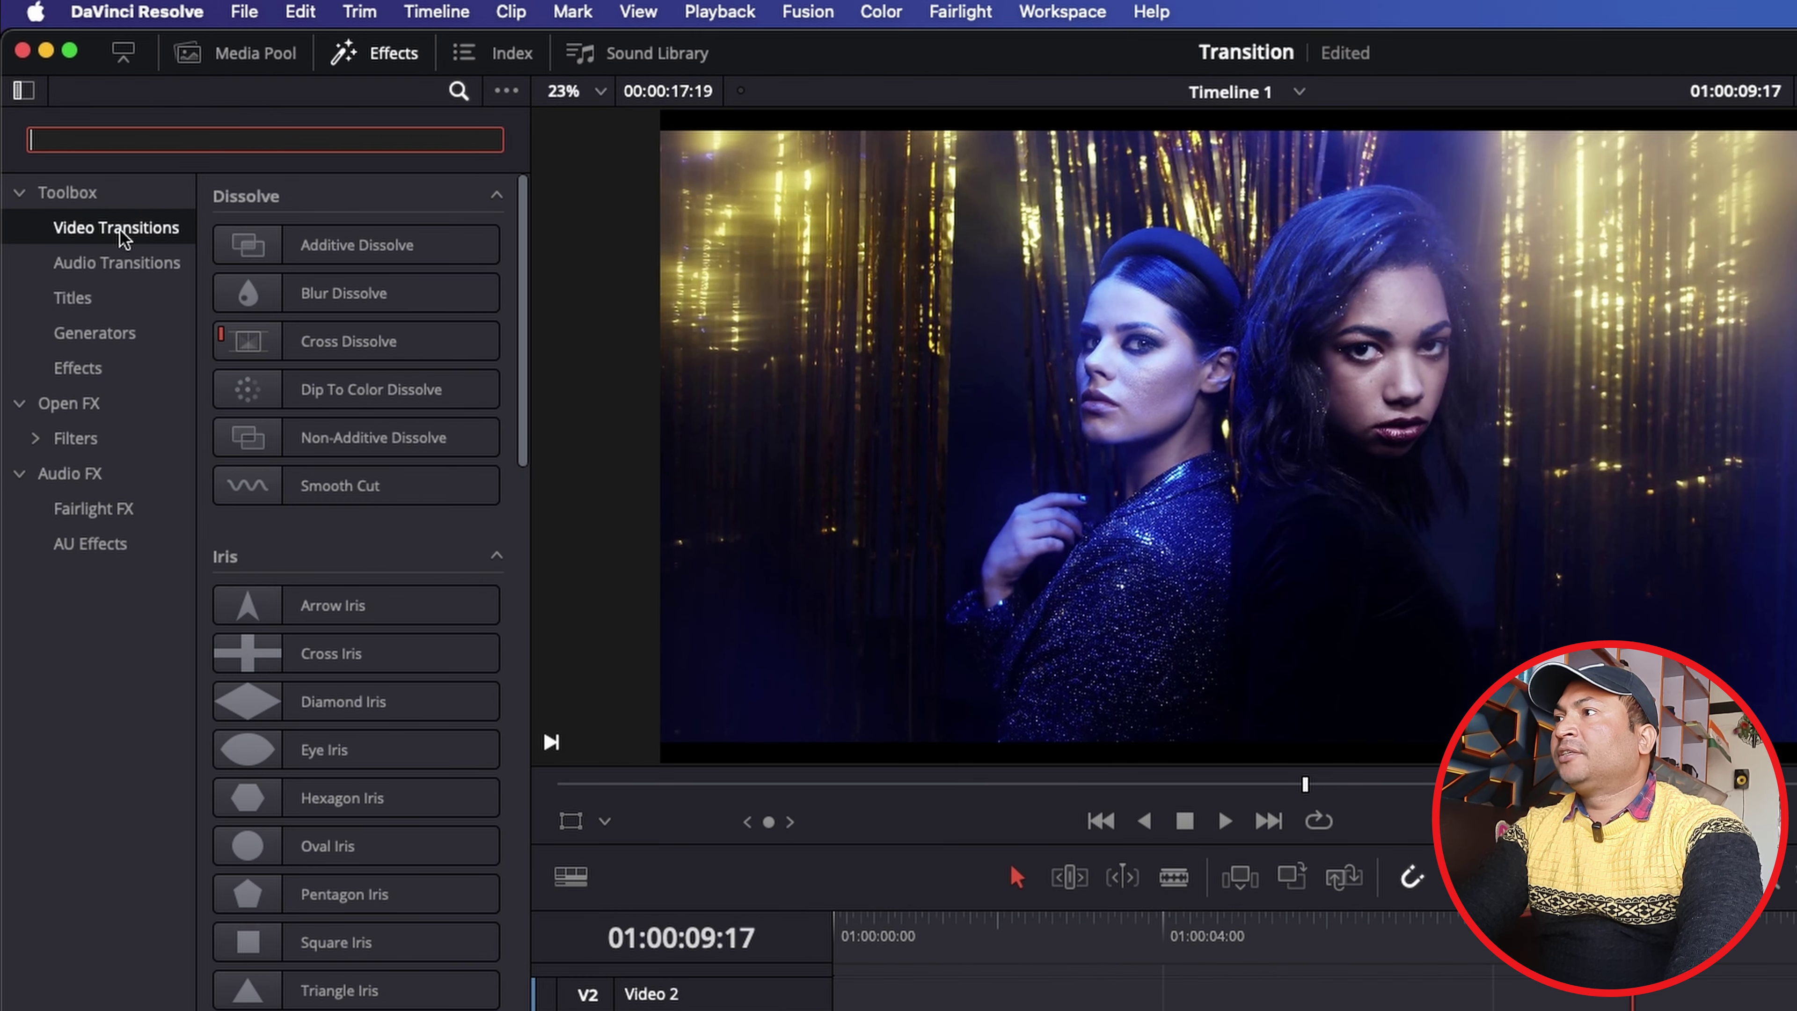
left_click(112, 142)
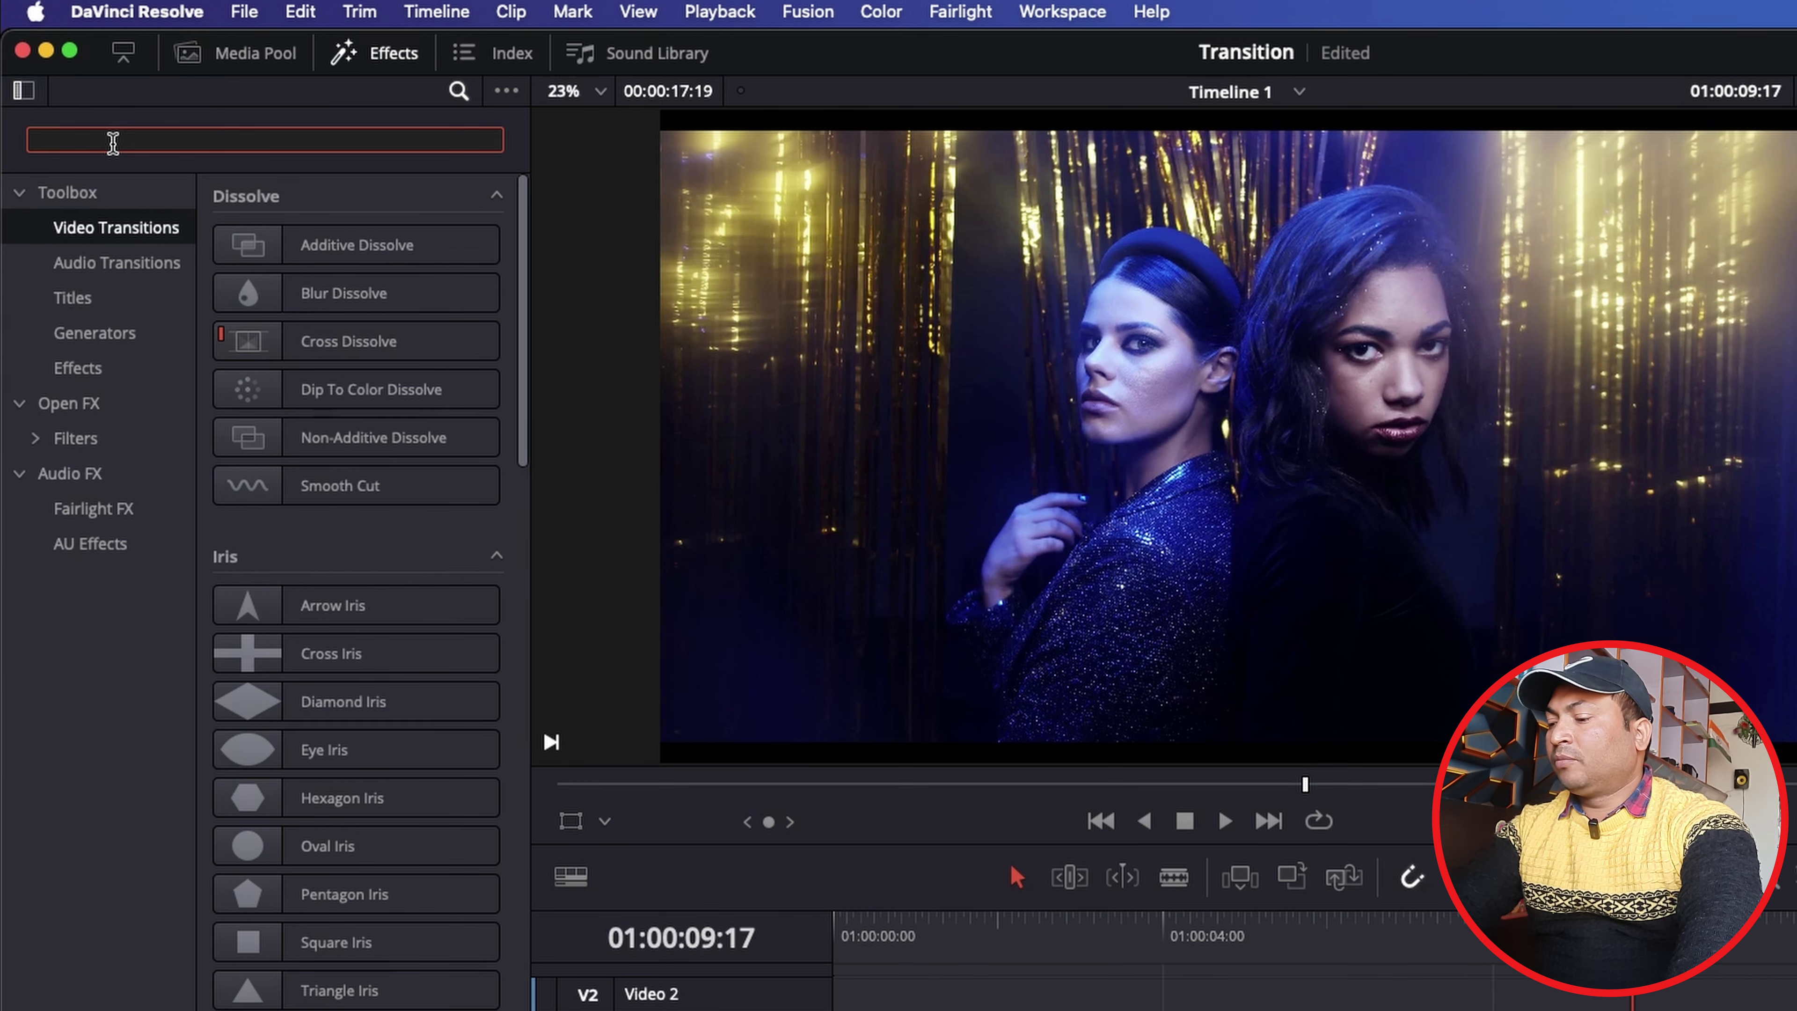
type("bur")
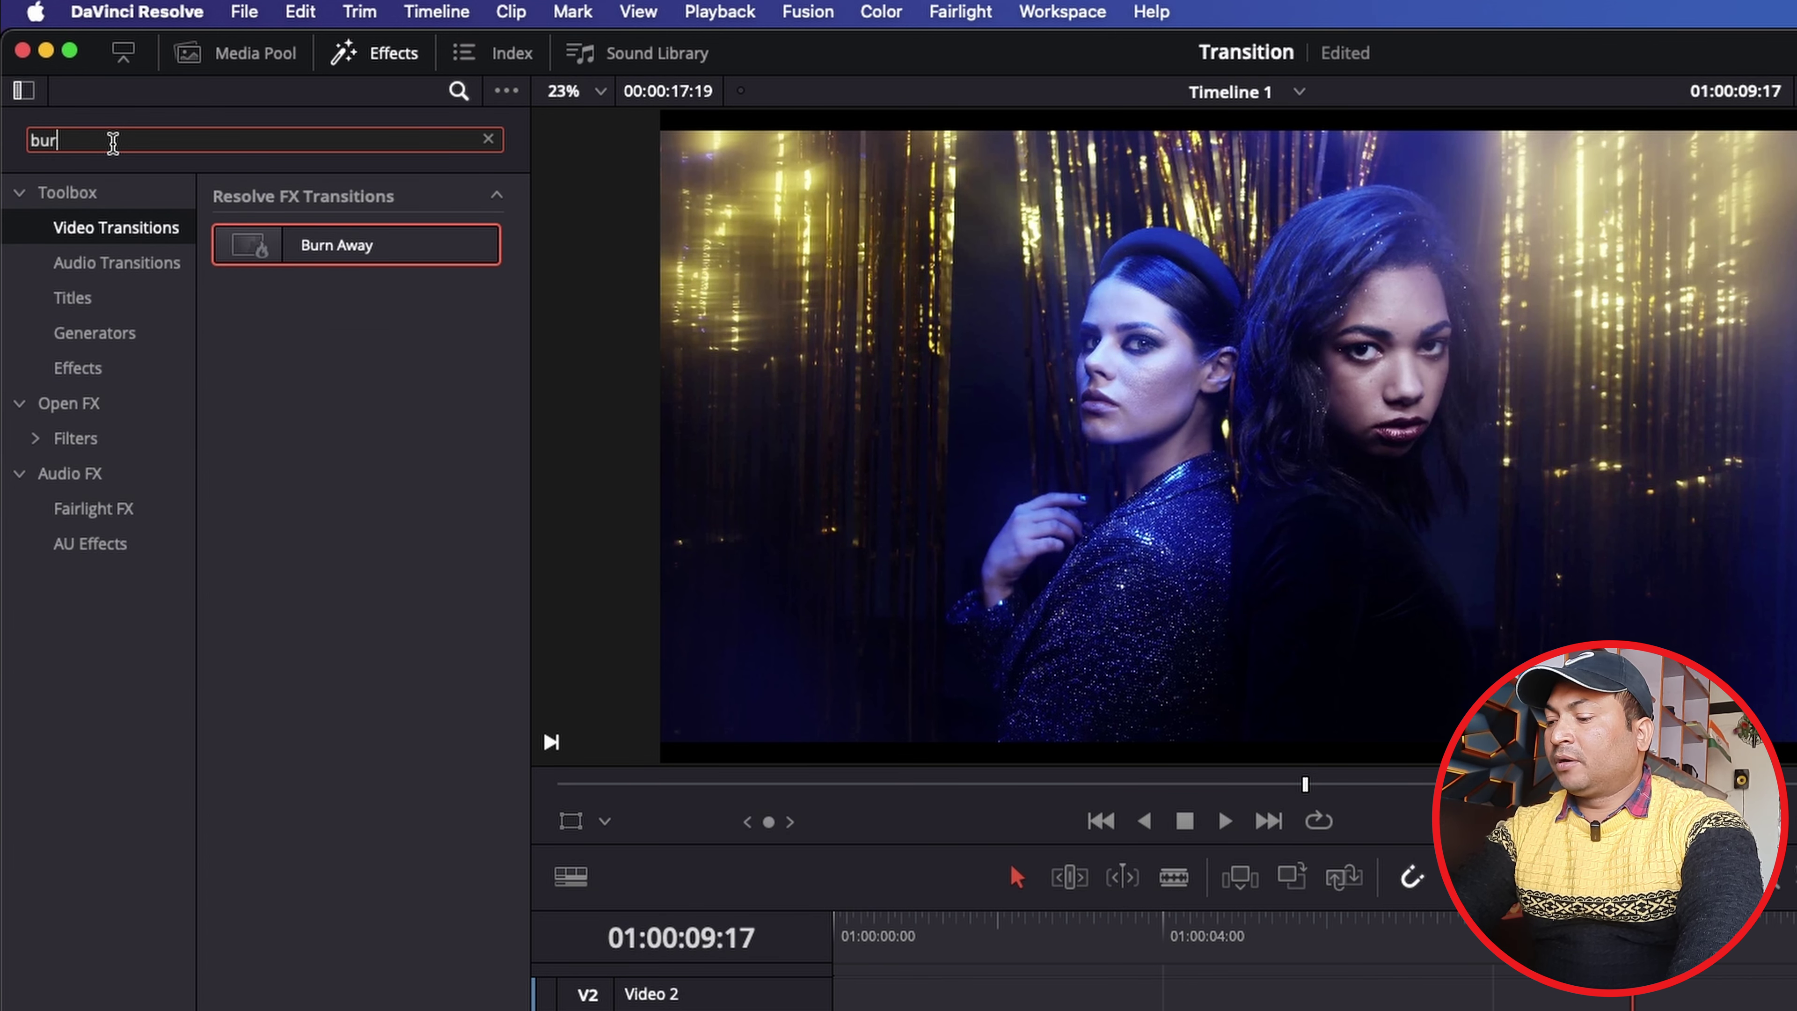
type("n")
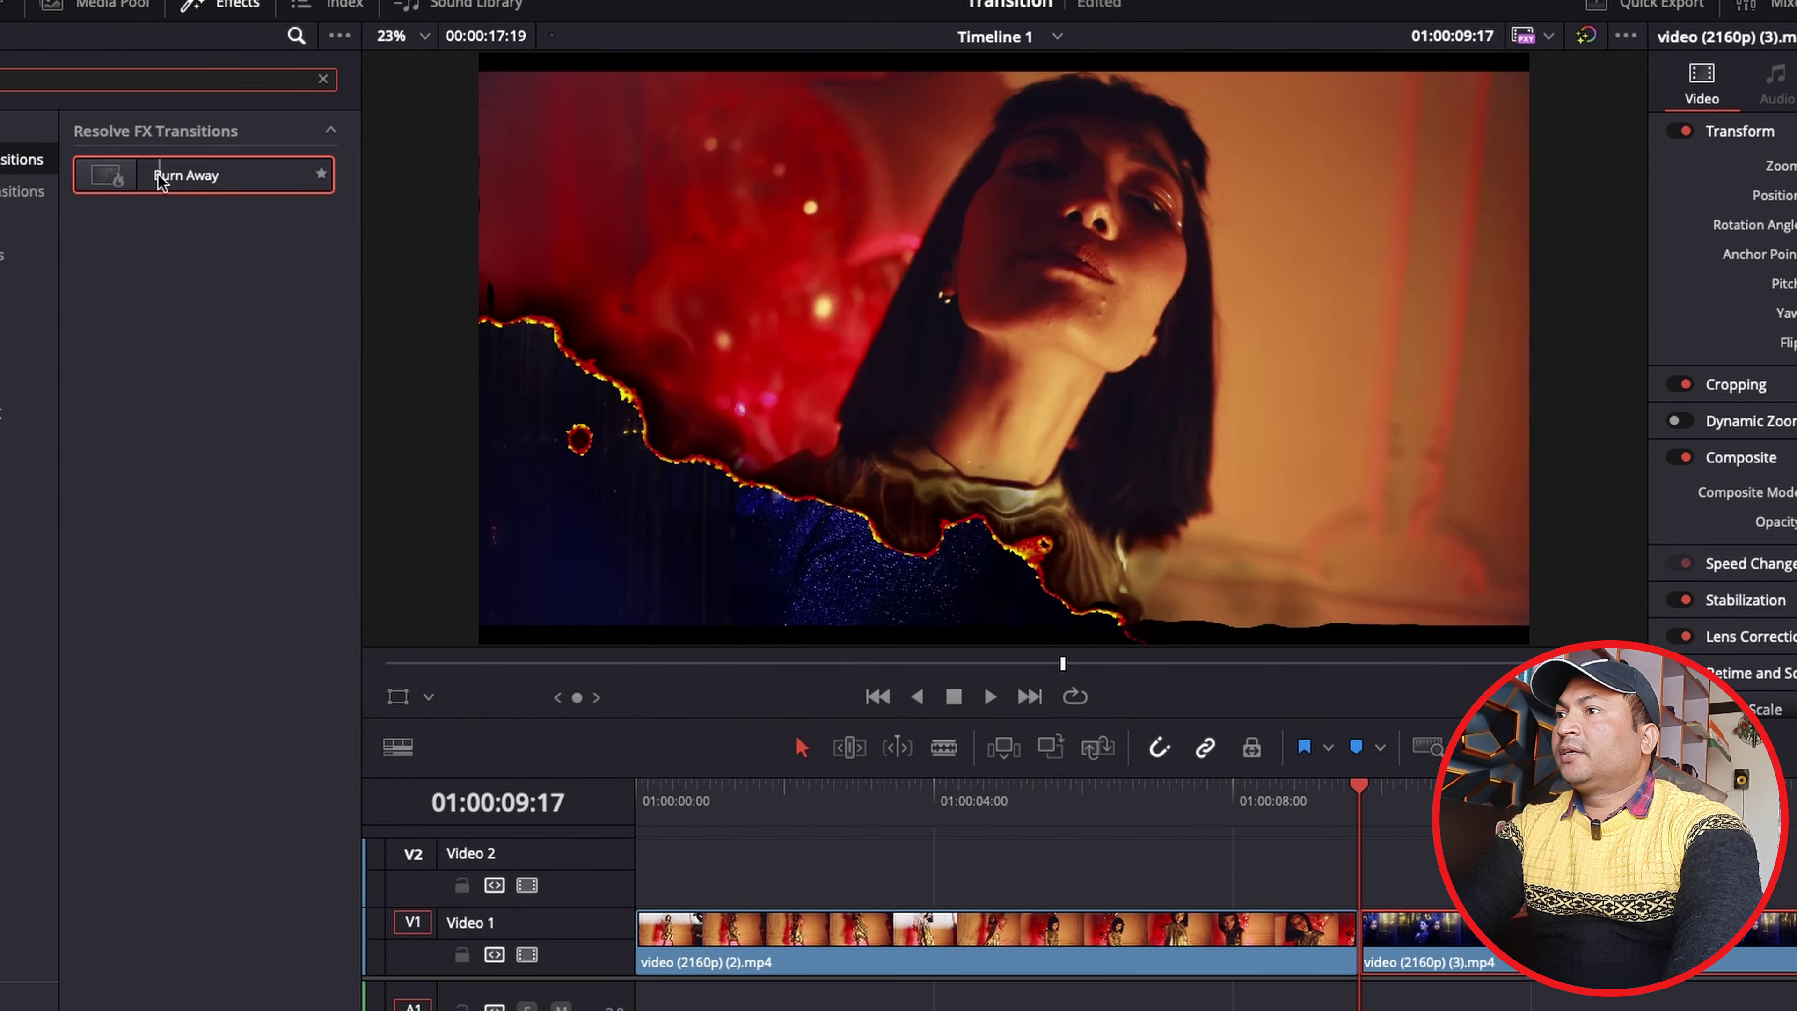
- Place the Burn Away transition on the Video 1 cut and select it to show its settings
left_click_drag(318, 257, 1001, 771)
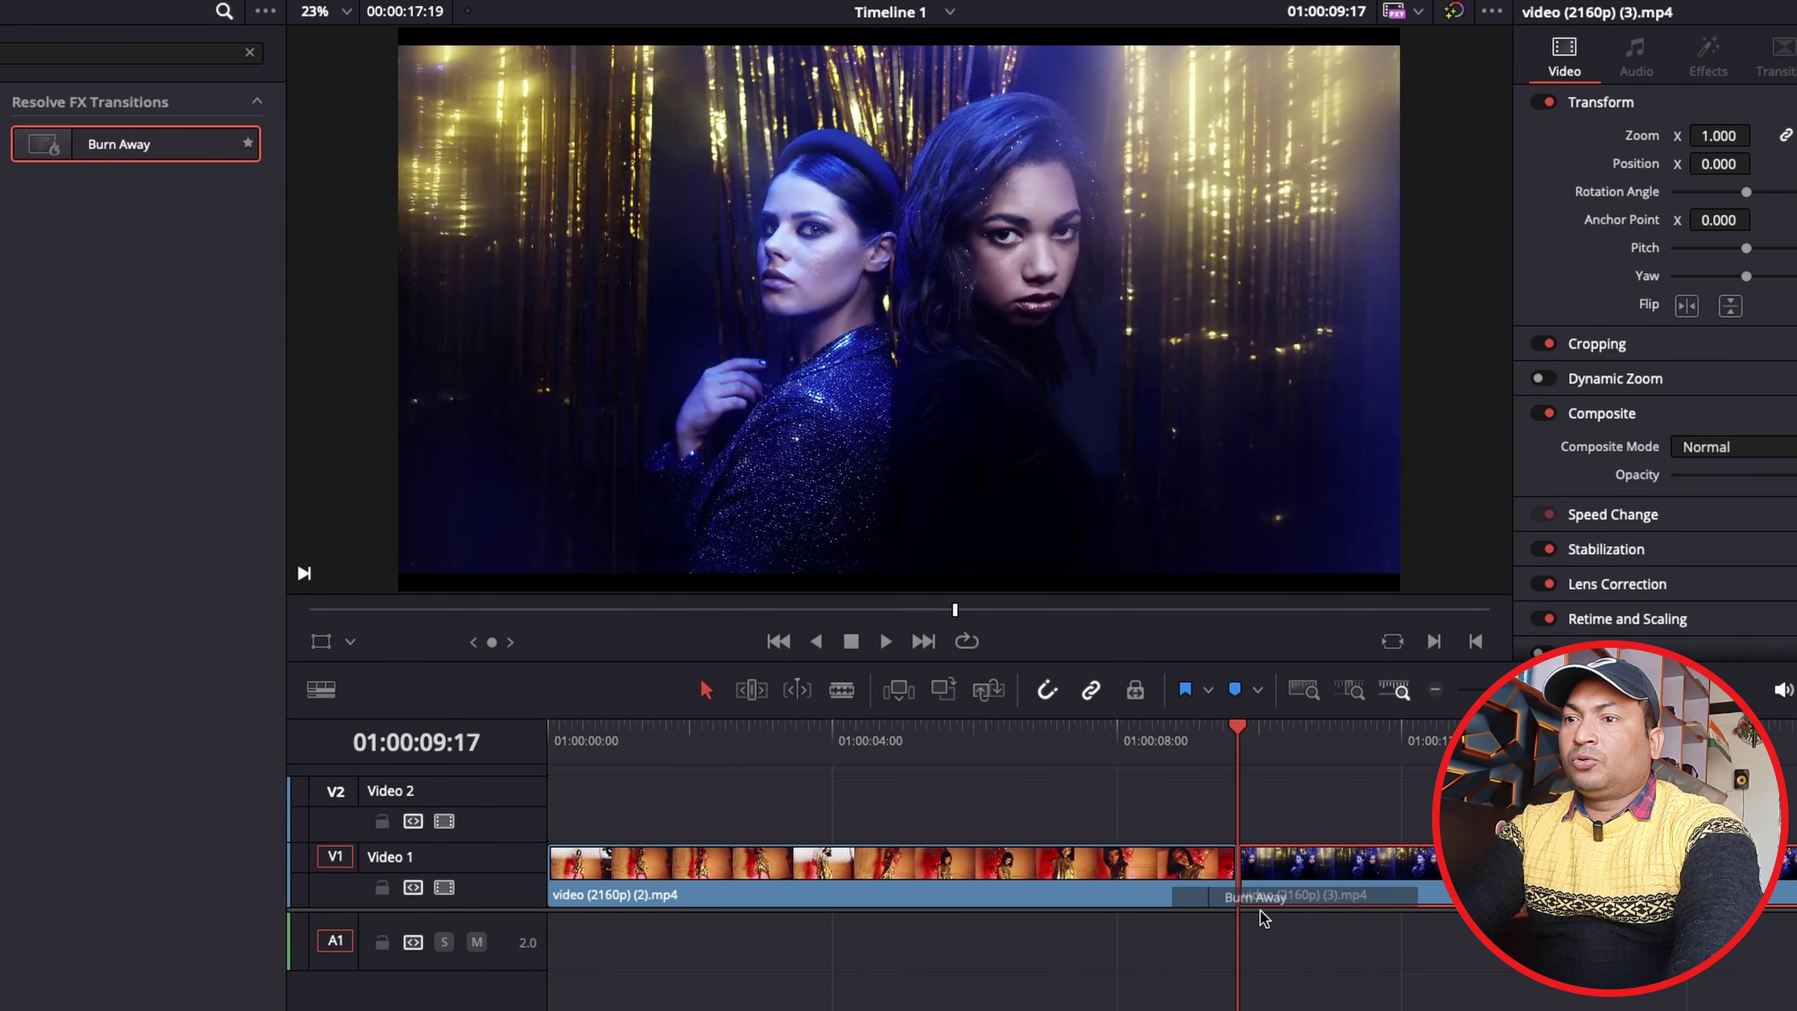
left_click_drag(691, 597, 1246, 875)
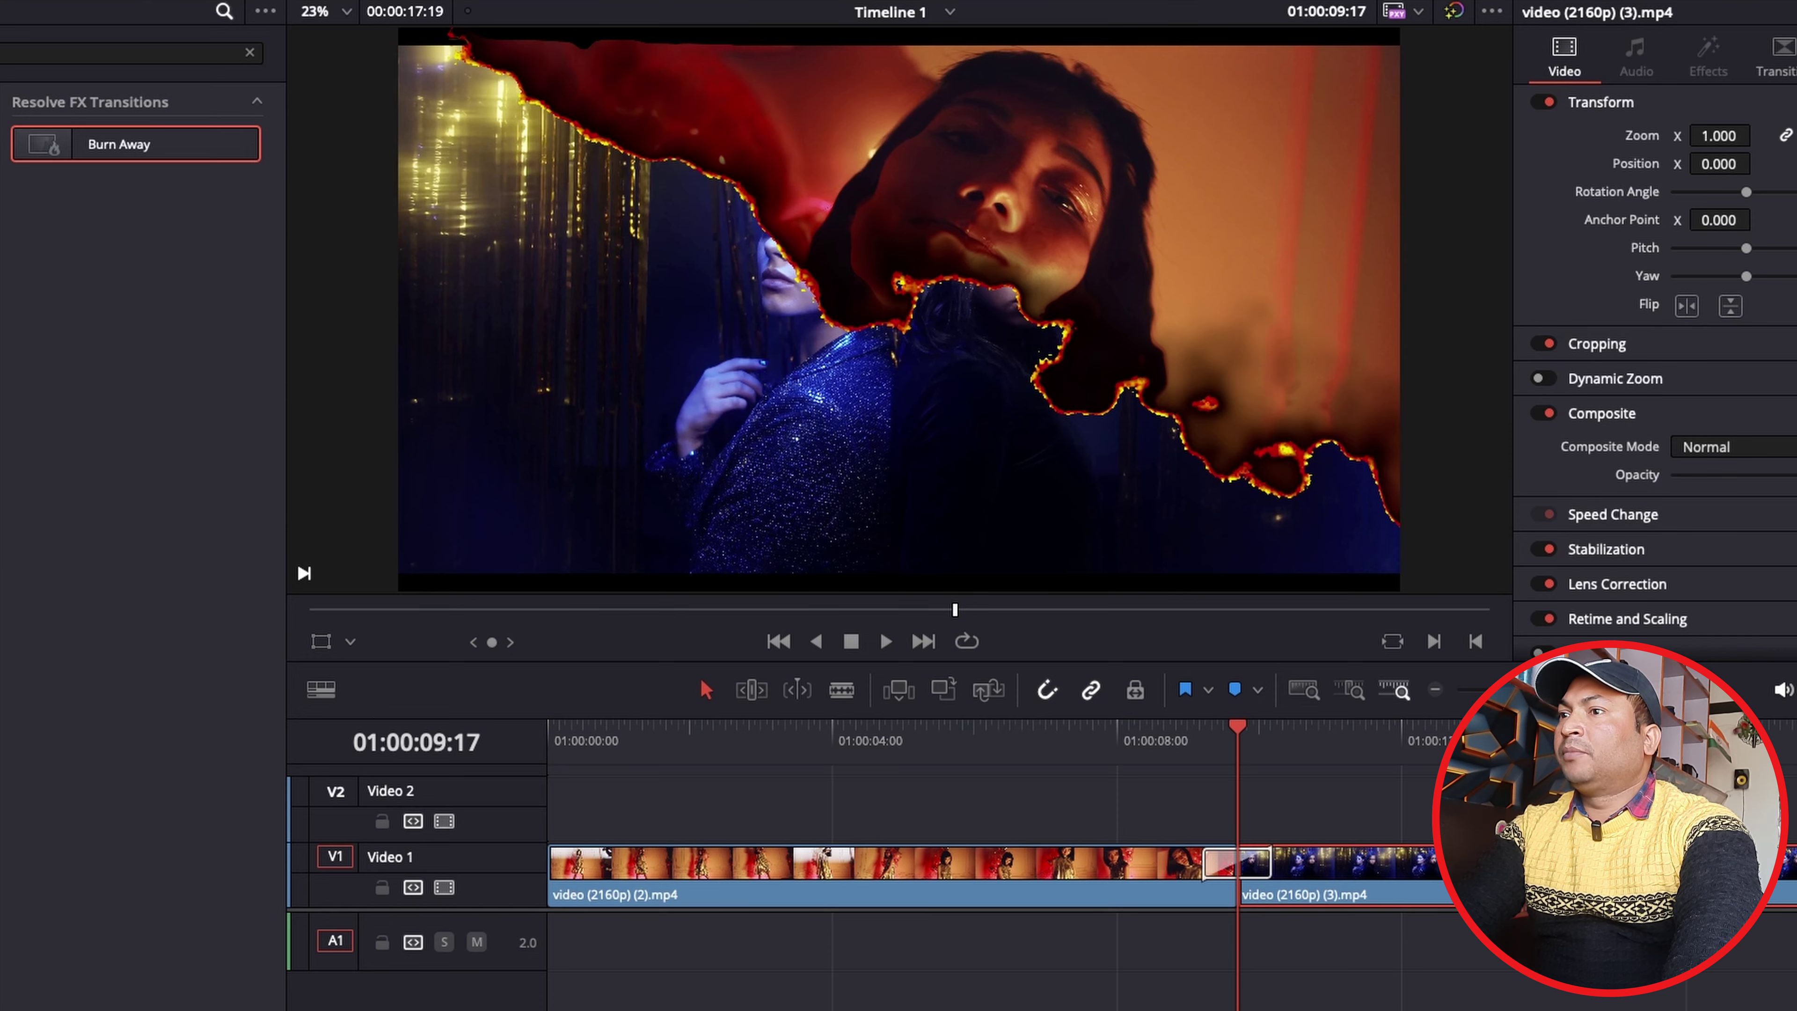
left_click(304, 572)
left_click_drag(1293, 698, 1307, 699)
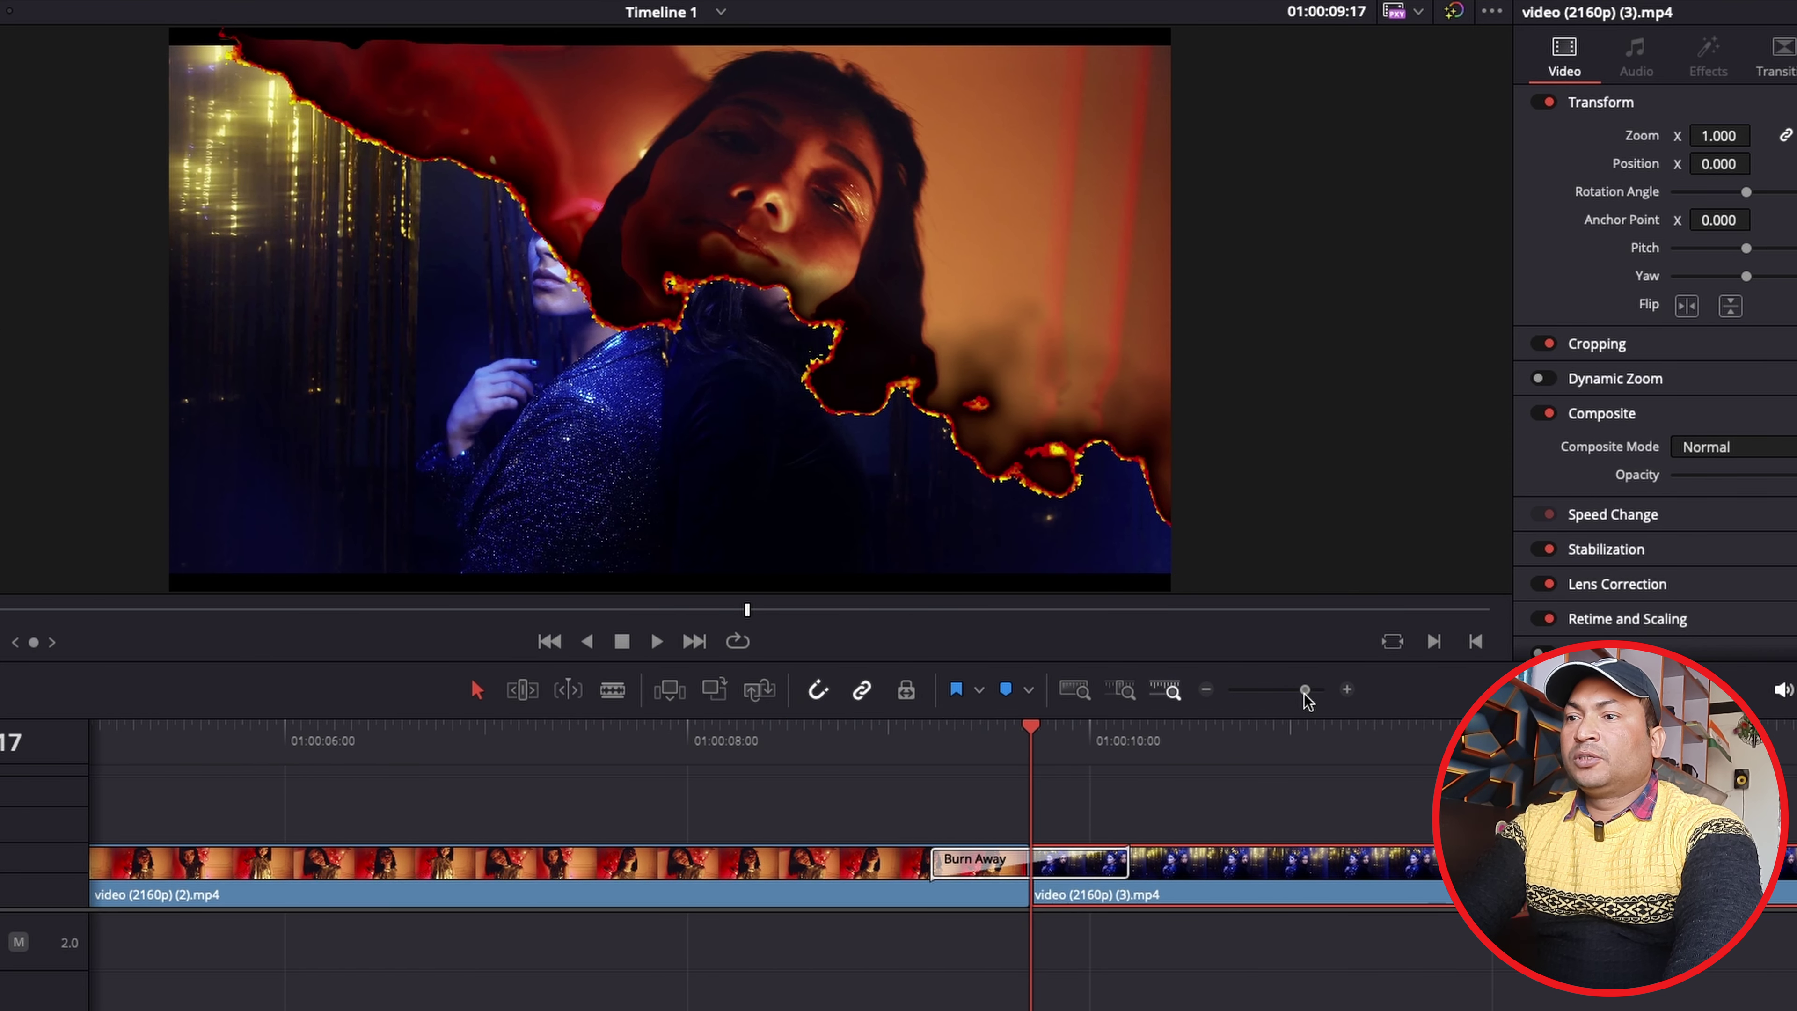
left_click(990, 875)
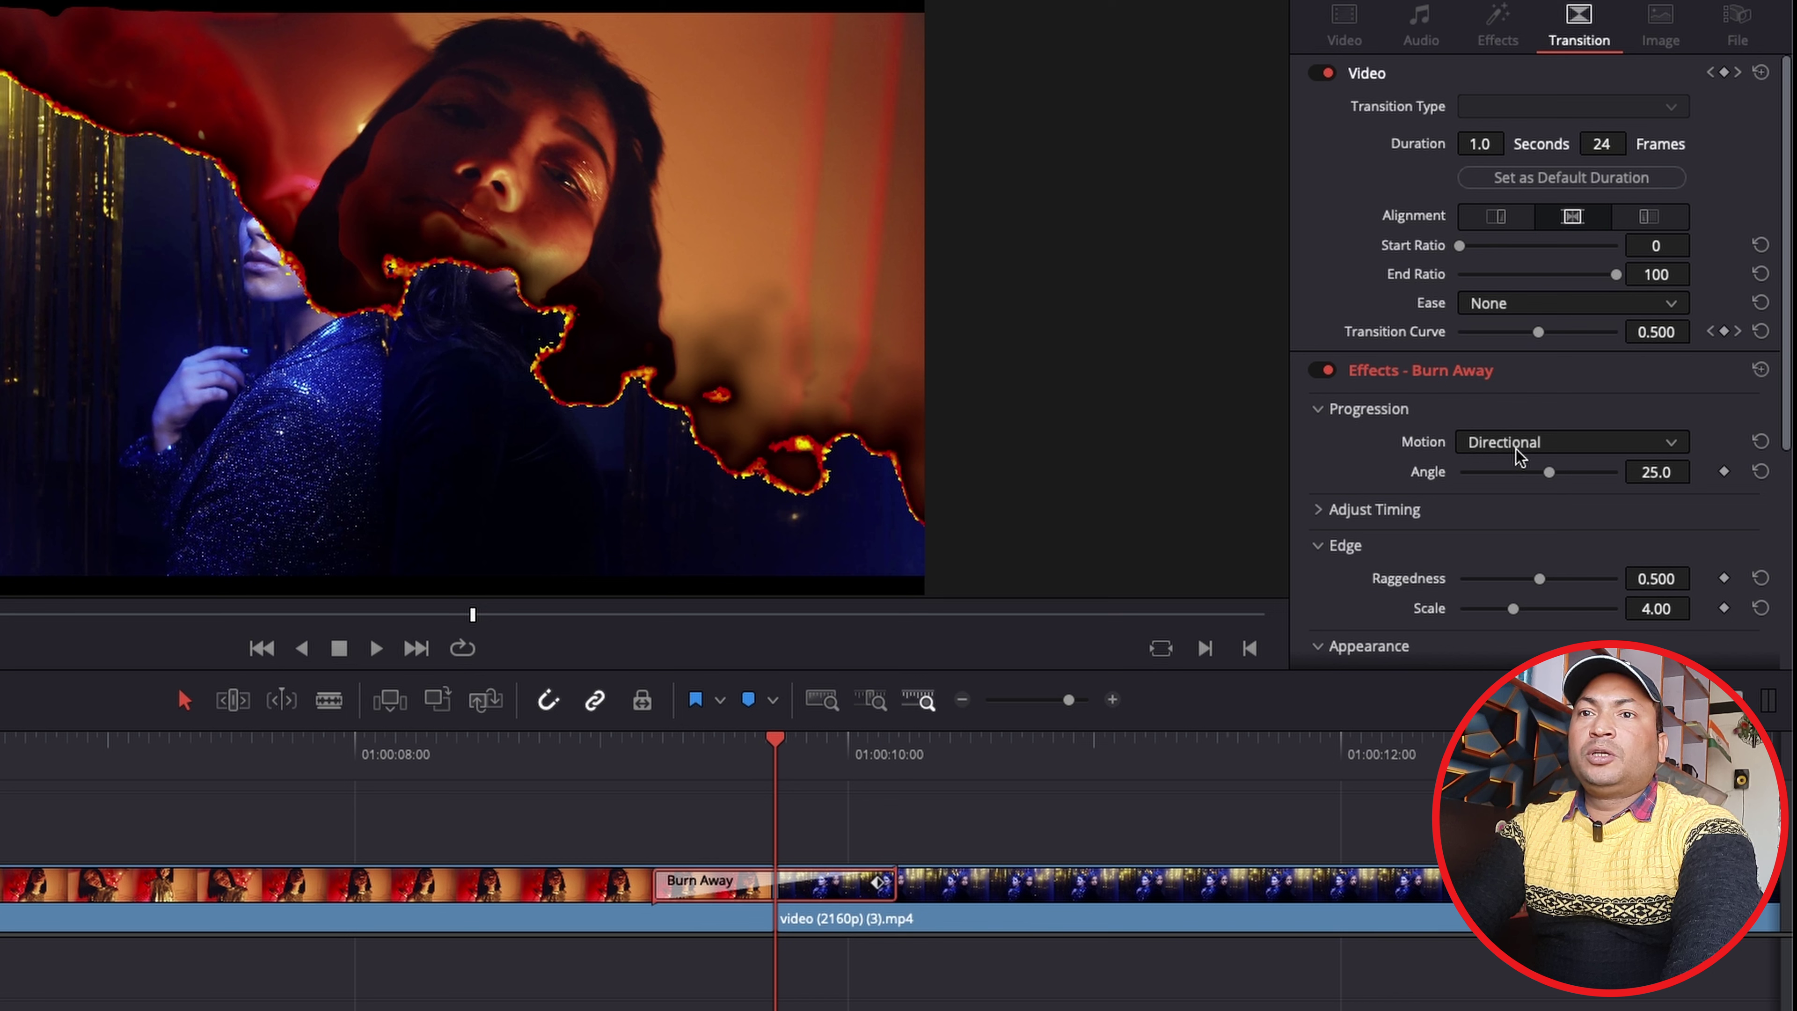
- Switch the Burn Away Motion to Hotspots and randomise the 3 hotspots
left_click(1542, 450)
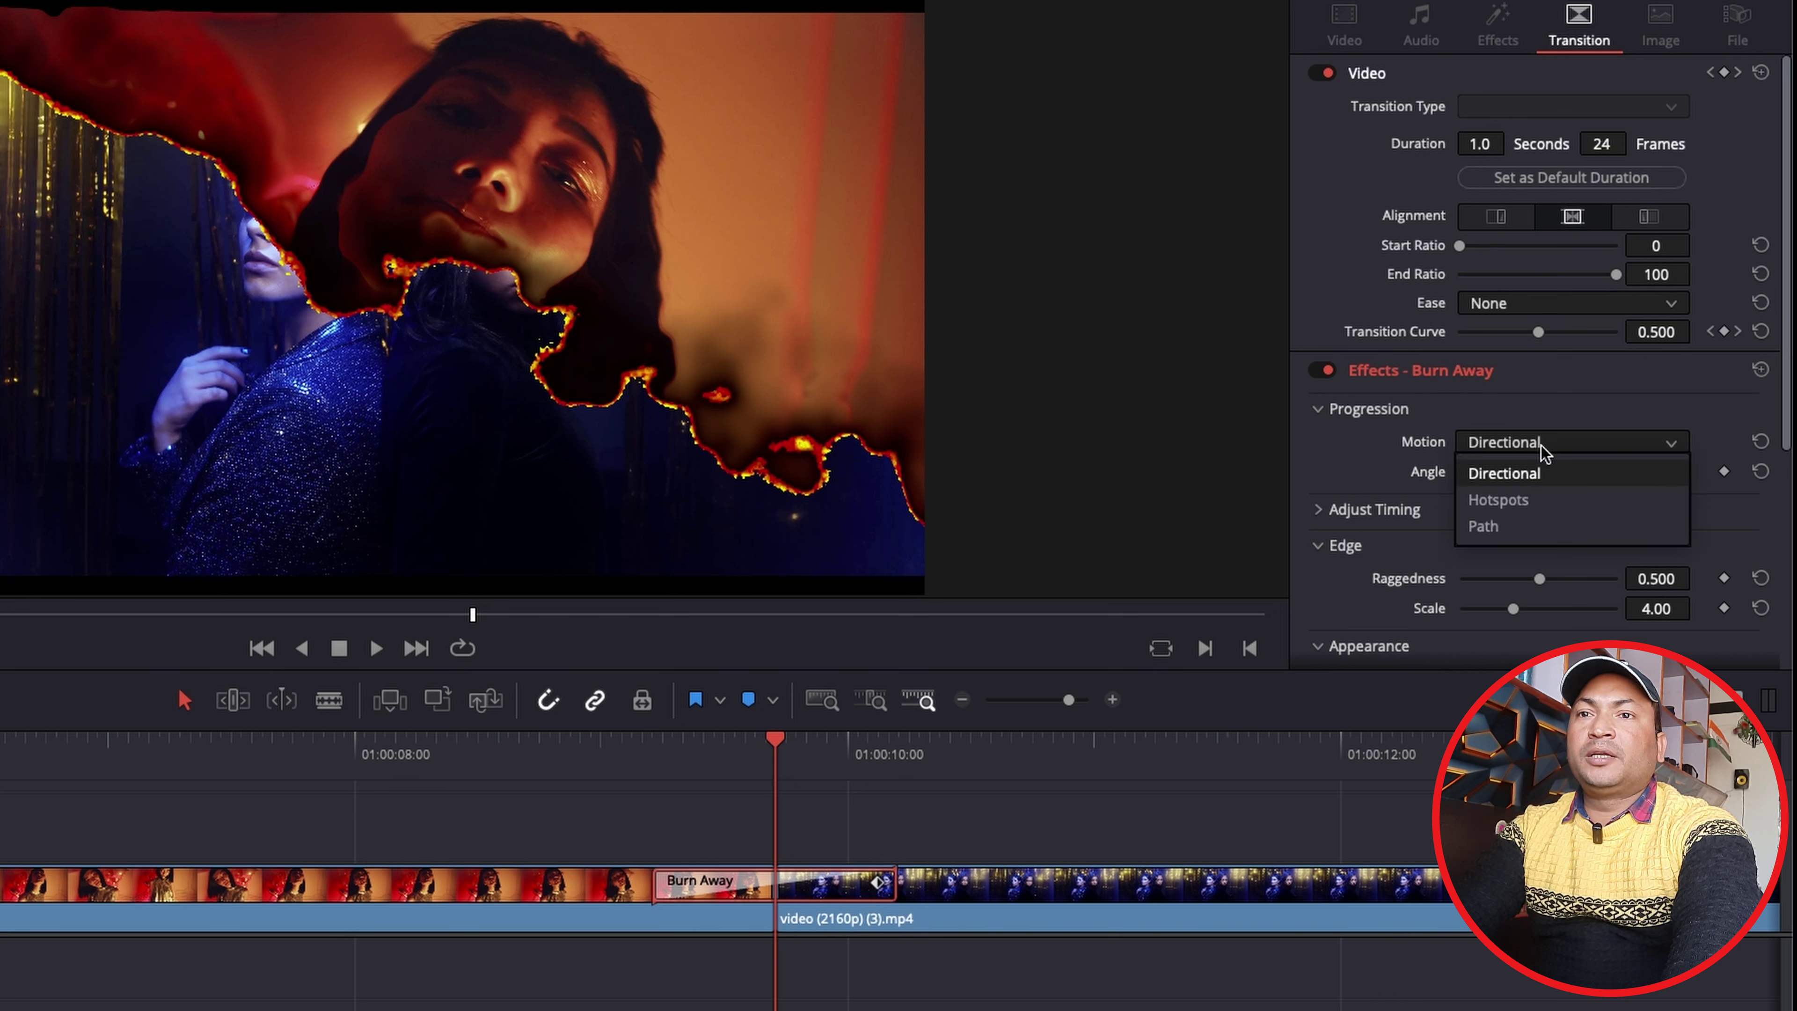
left_click(1532, 507)
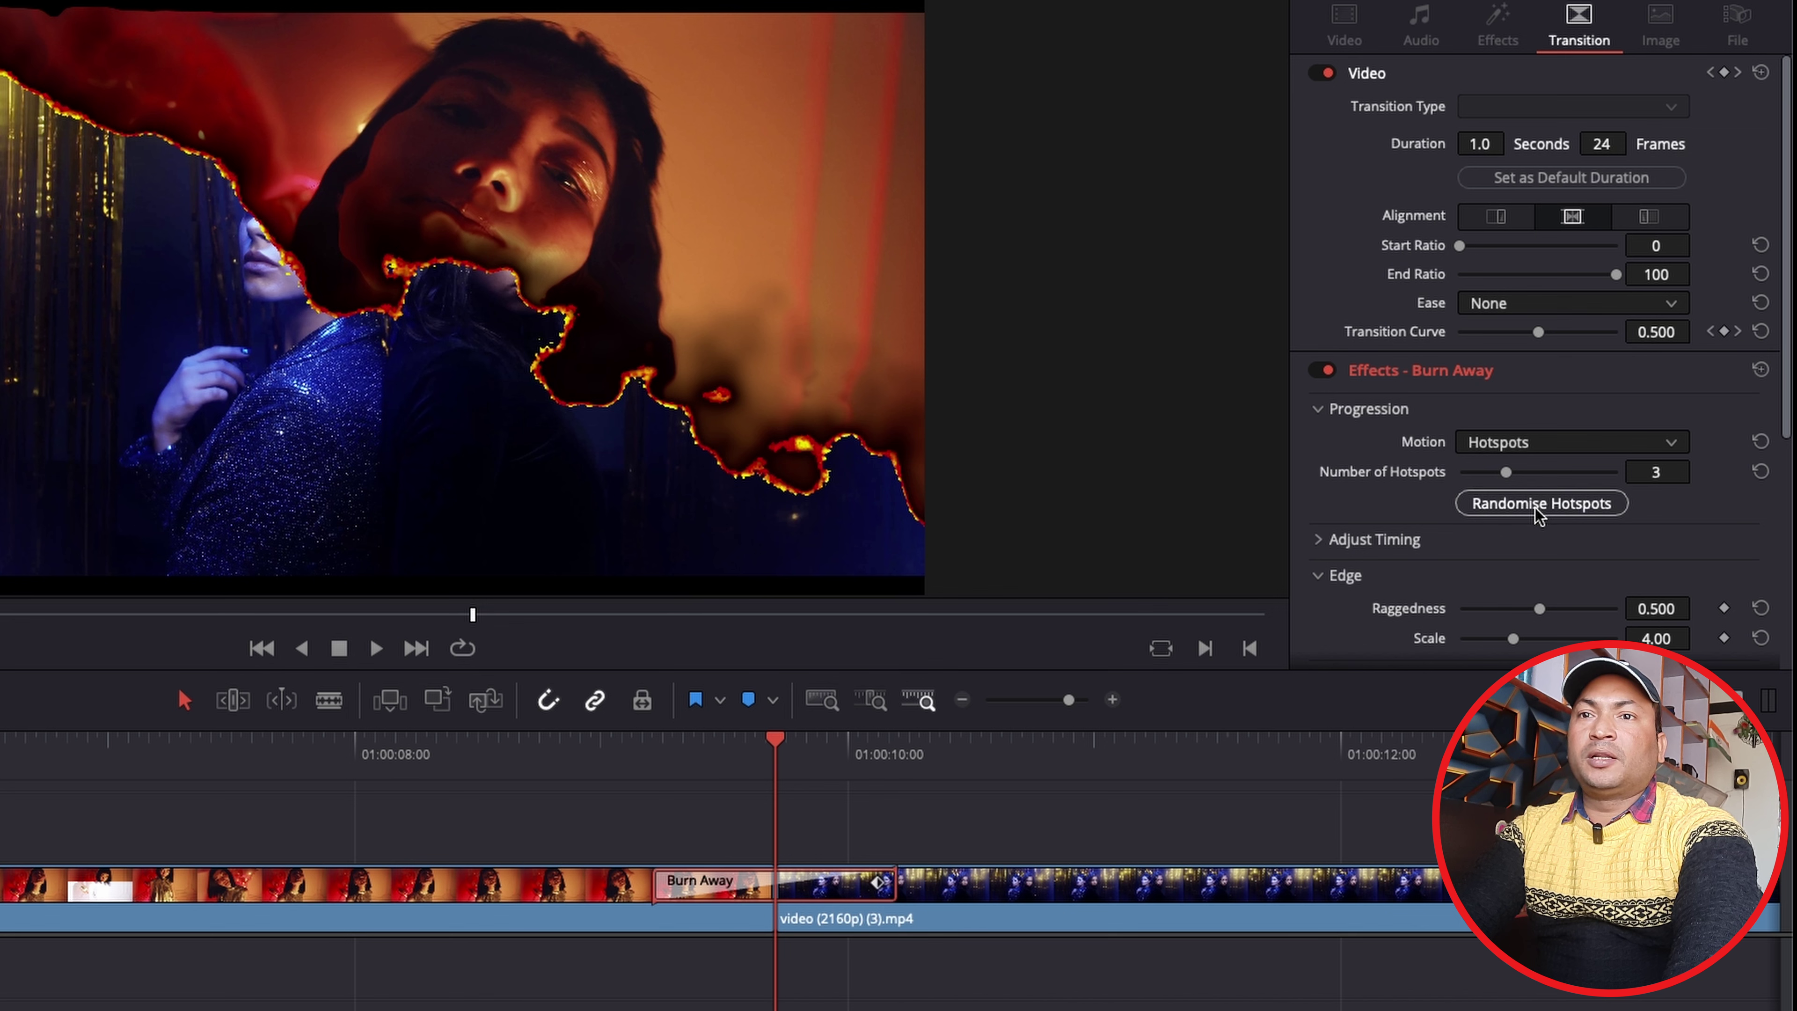
left_click(1539, 503)
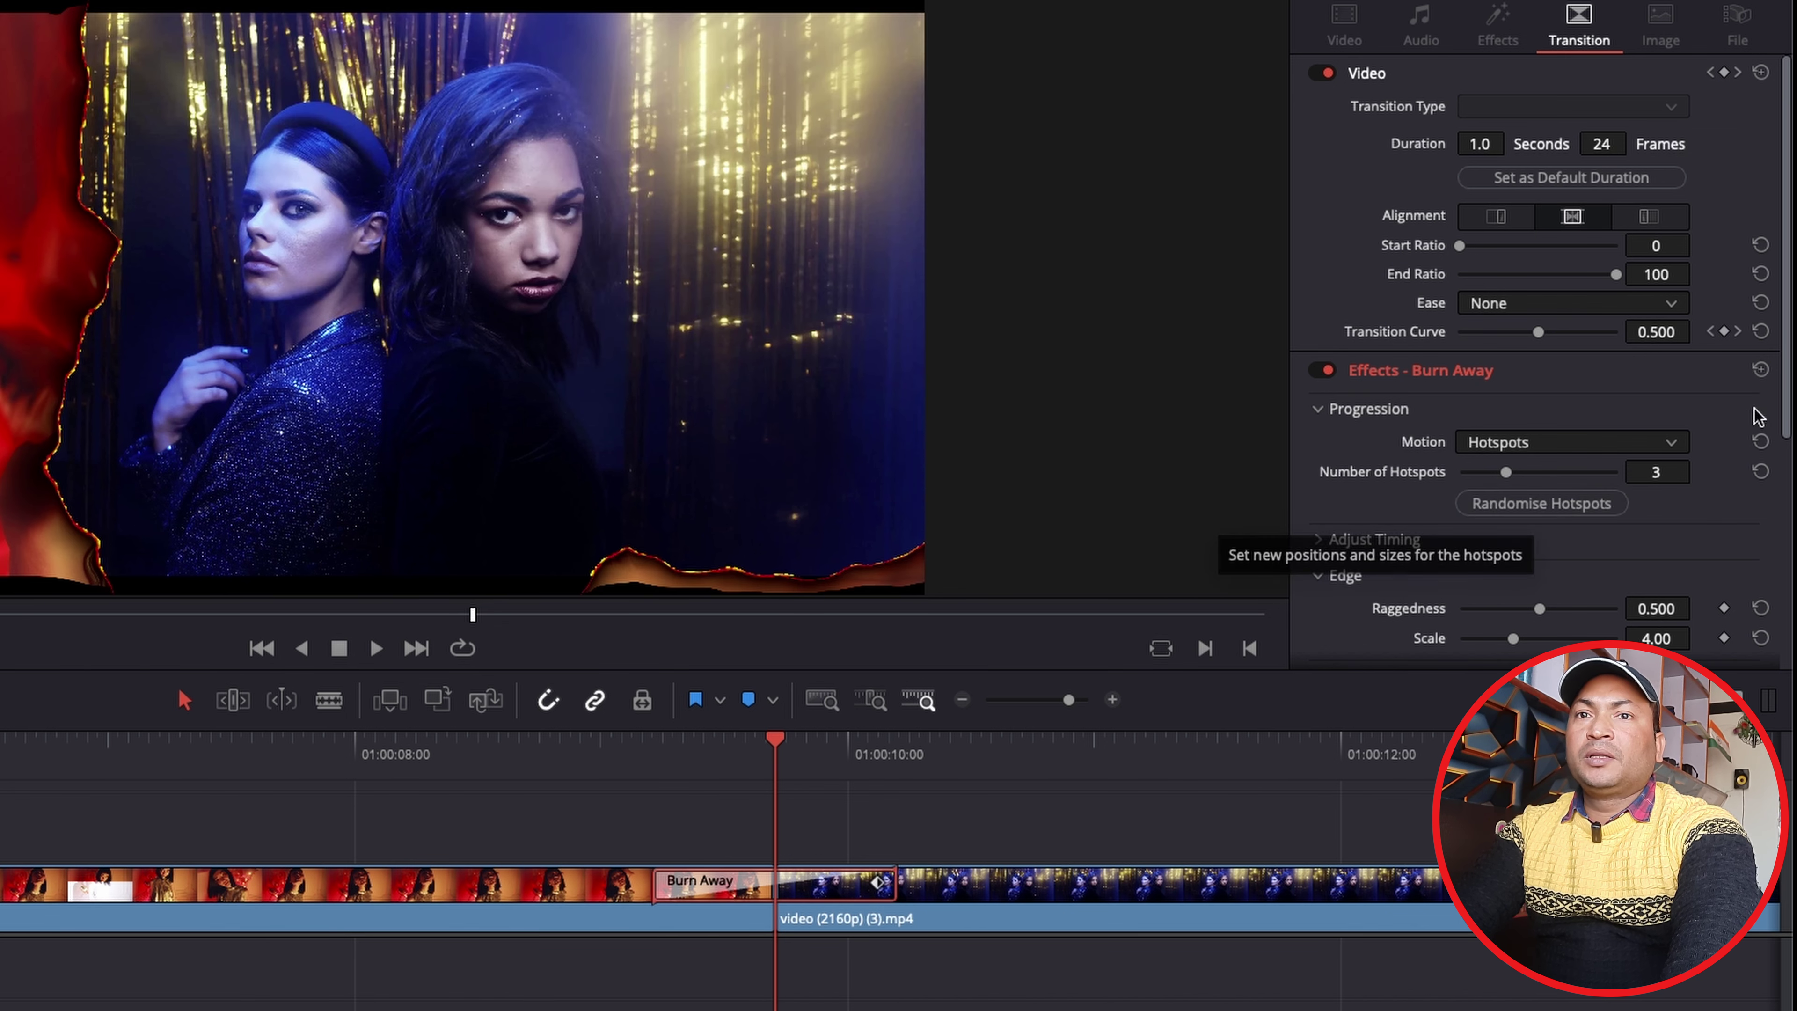
scroll(1780, 535, "down", 5)
left_click_drag(1779, 535, 1783, 610)
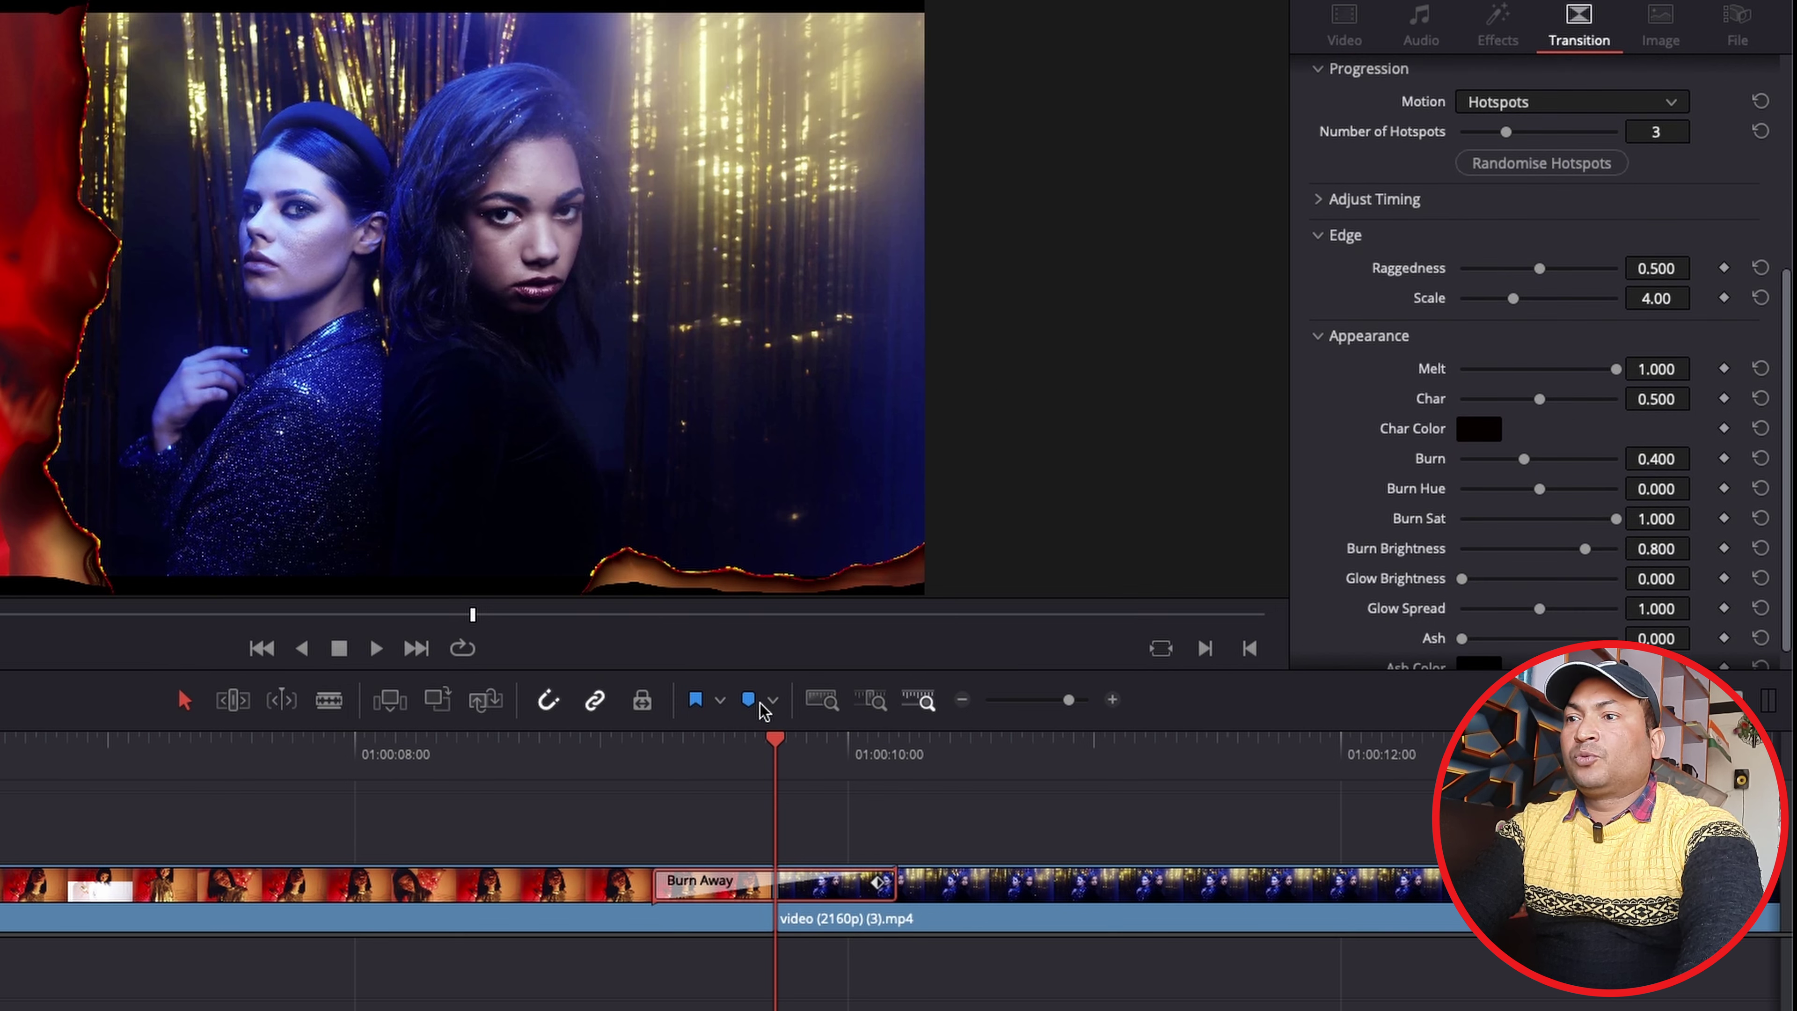
mouse_move(778, 753)
left_mouse_down()
mouse_move(612, 749)
mouse_move(769, 769)
mouse_move(582, 772)
mouse_move(742, 793)
mouse_move(561, 790)
mouse_move(750, 806)
left_mouse_up()
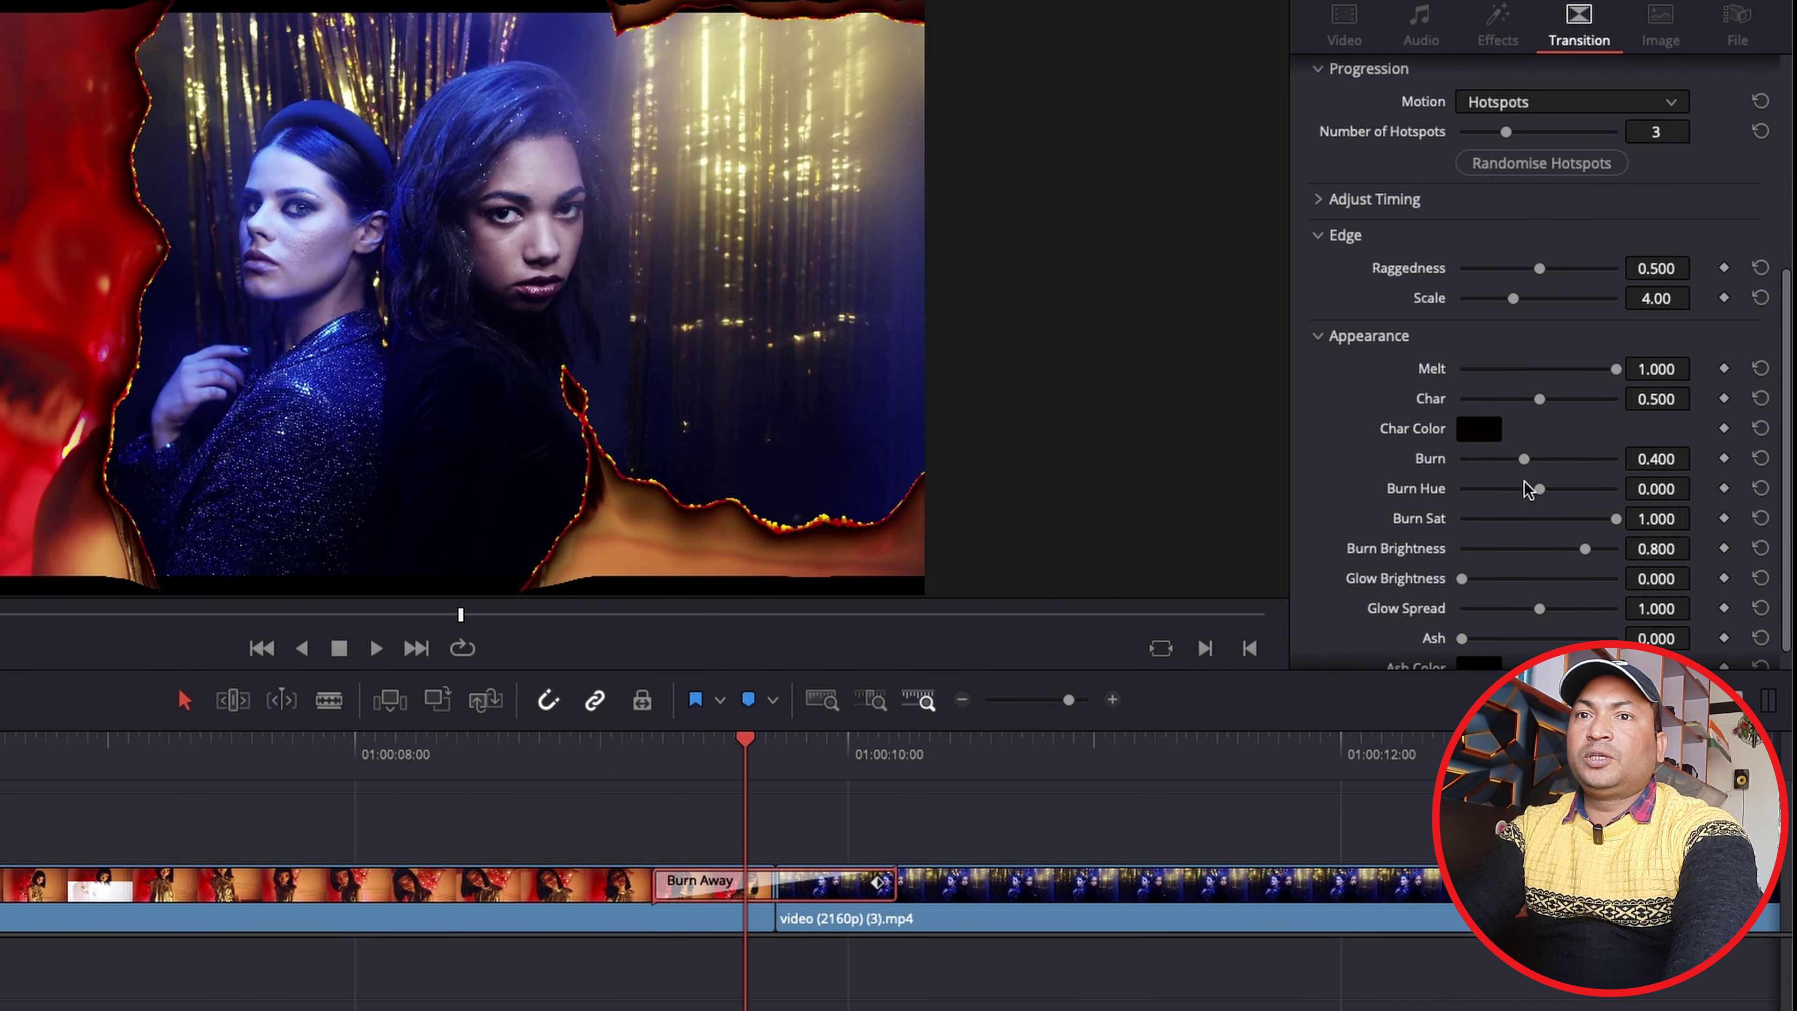
- Set Burn 0.550, Burn Brightness 0.845, Glow Brightness 0.636, Glow Spread 1.333, then scrub the transition
left_click_drag(1527, 466, 1538, 466)
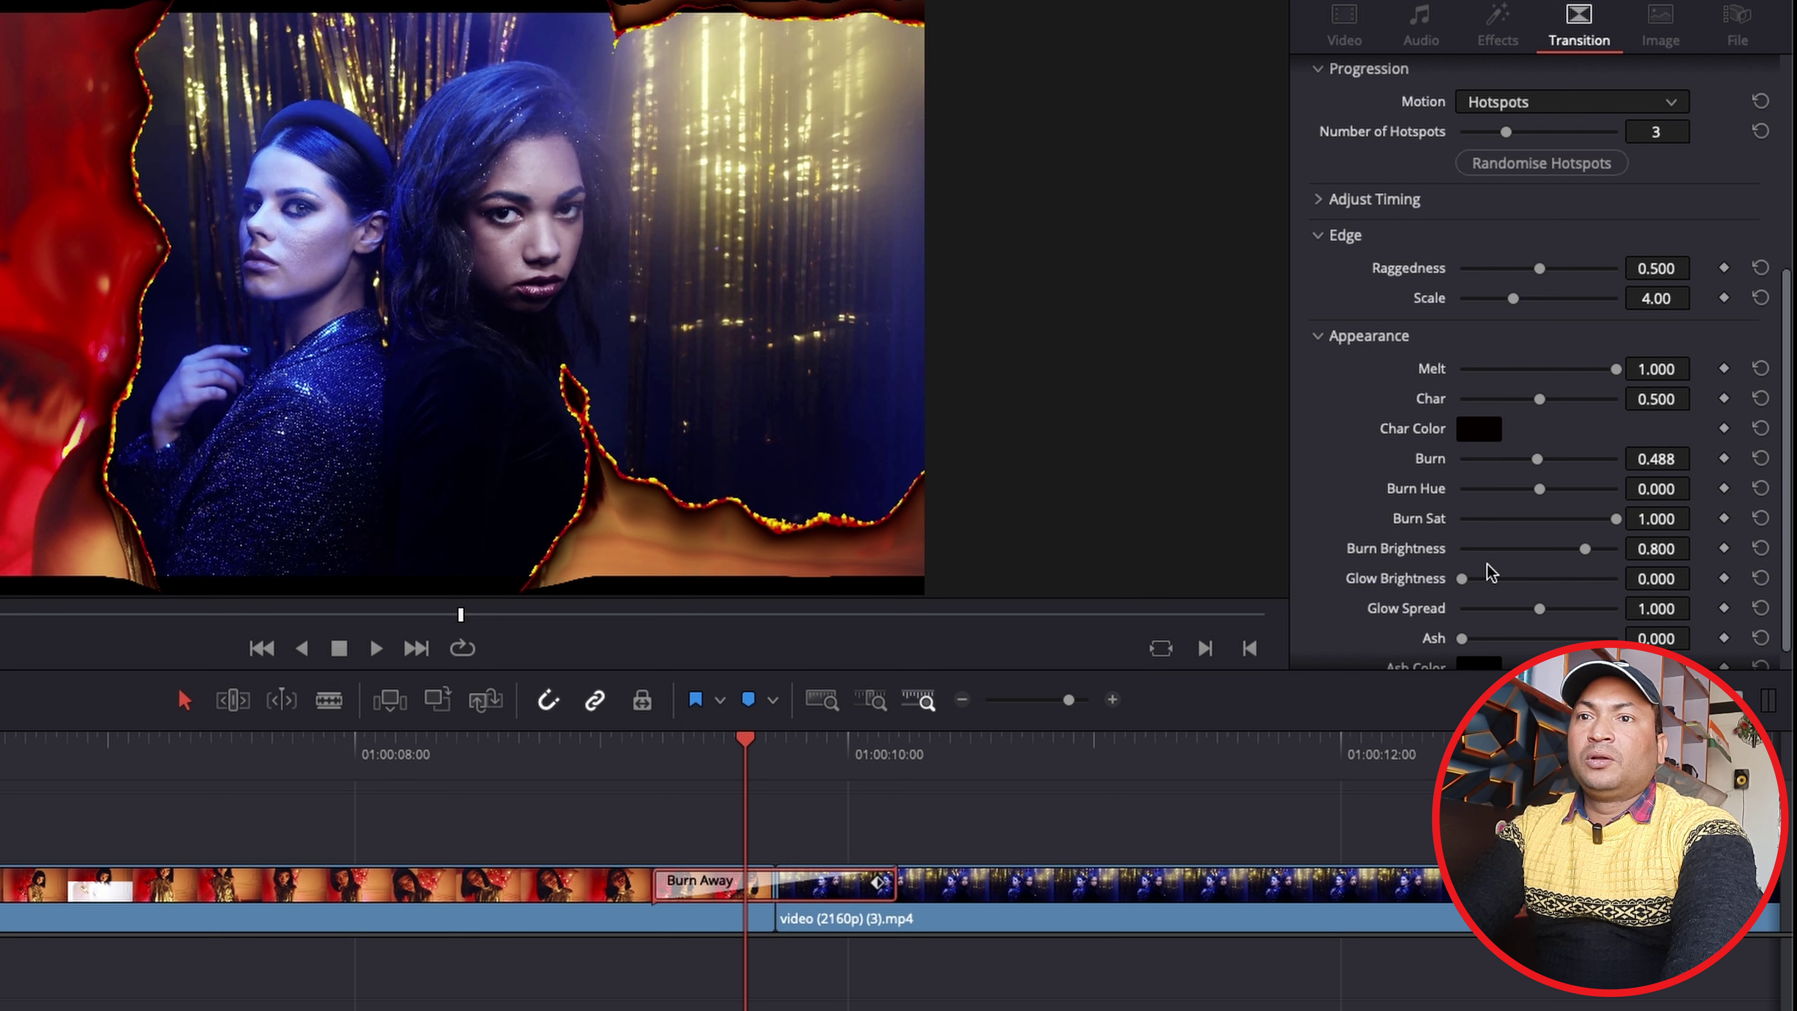
left_click_drag(1584, 549, 1591, 549)
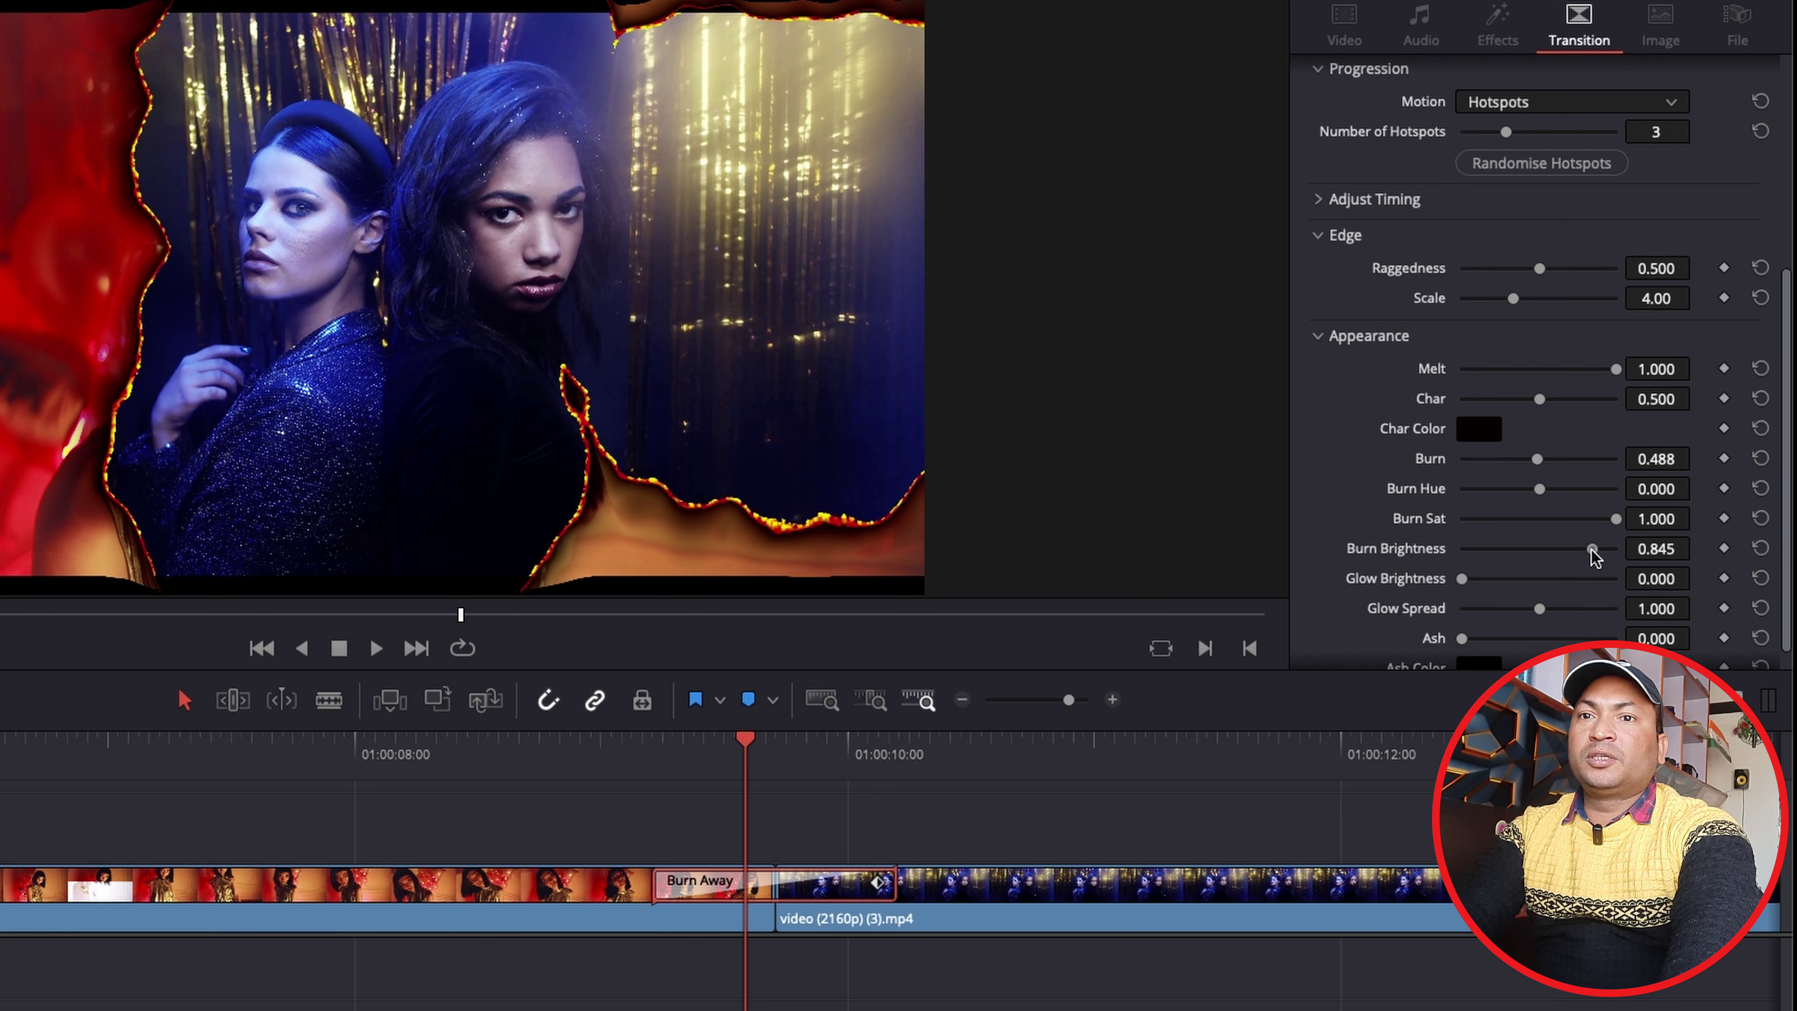
scroll(1536, 637, "down", 1)
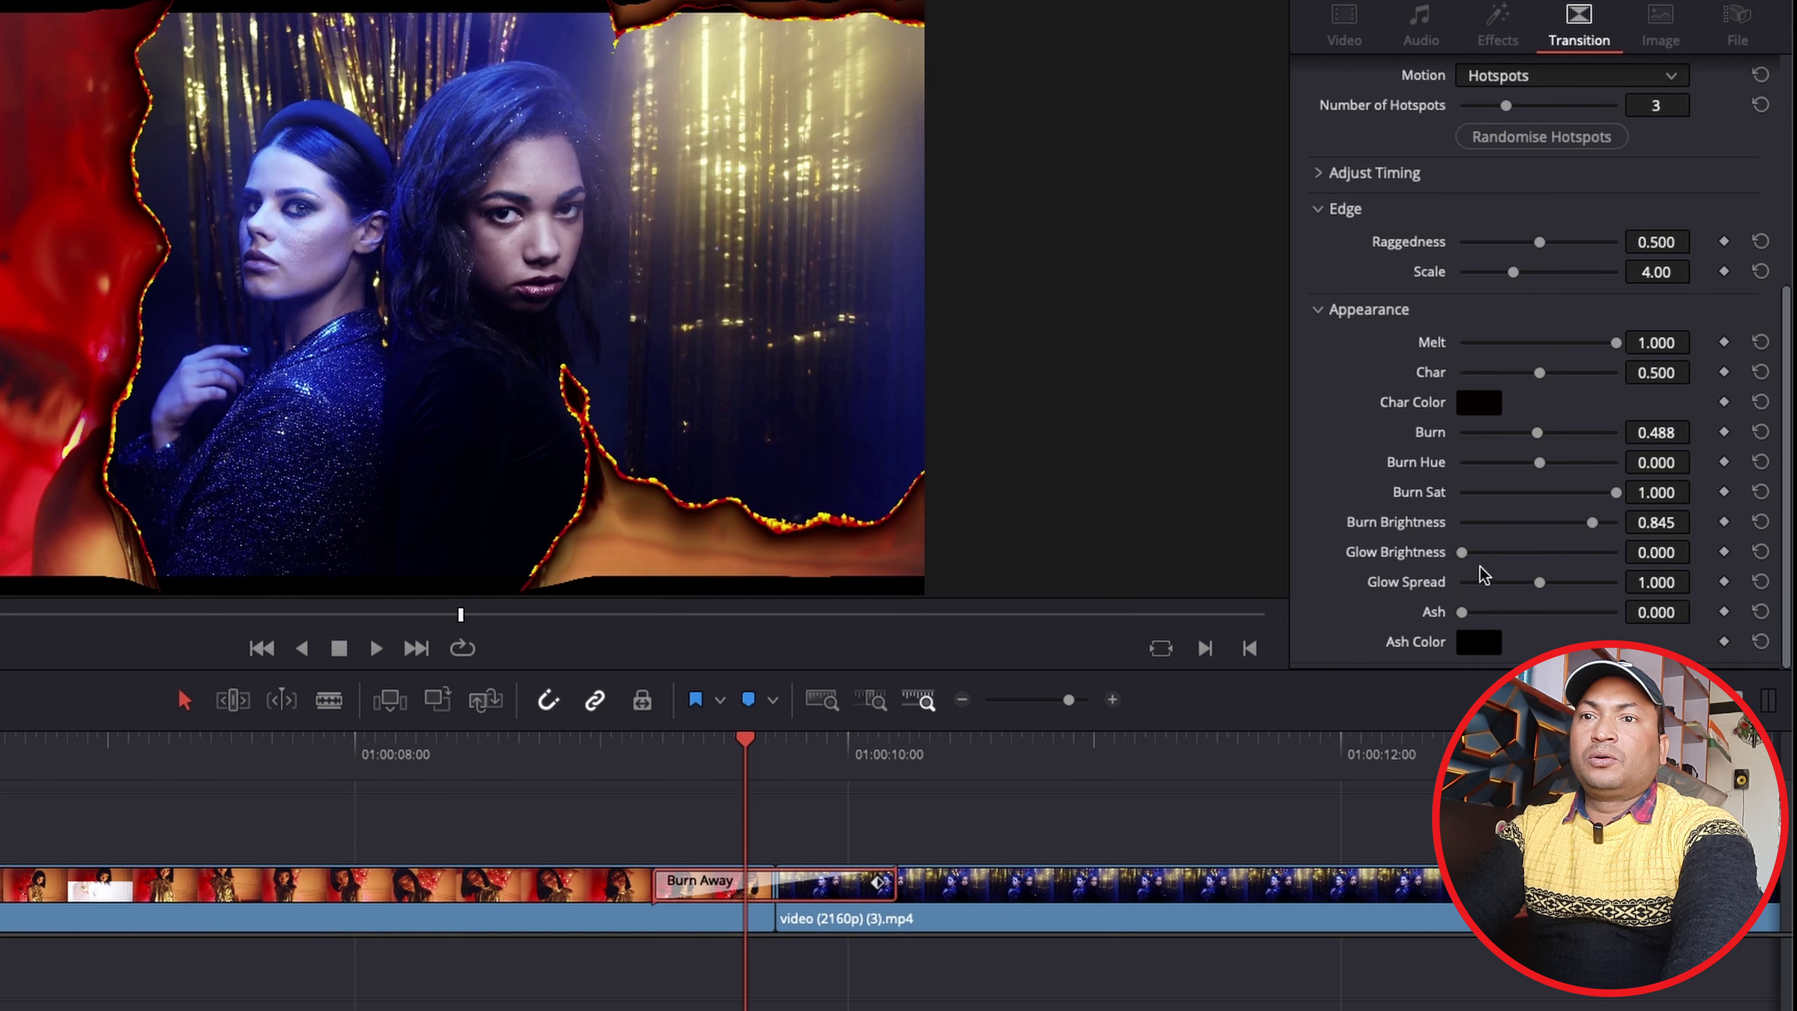
left_click_drag(1462, 553, 1511, 552)
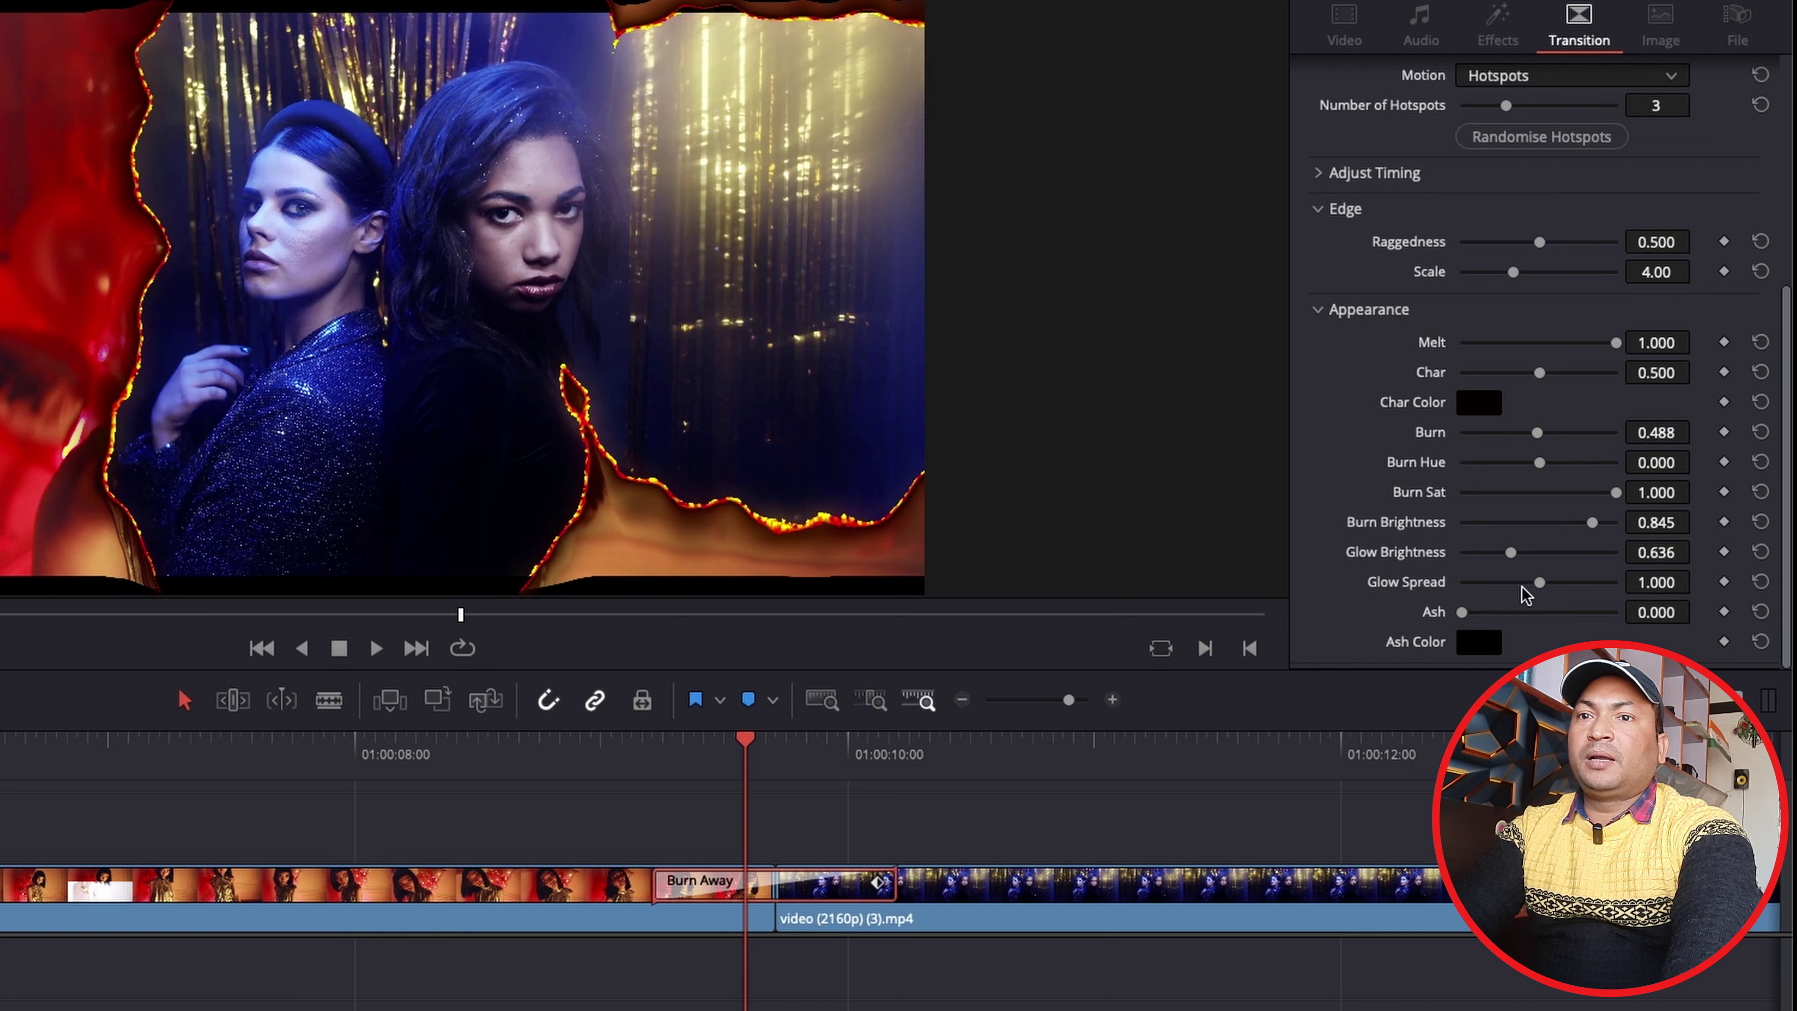
left_click_drag(1540, 582, 1564, 583)
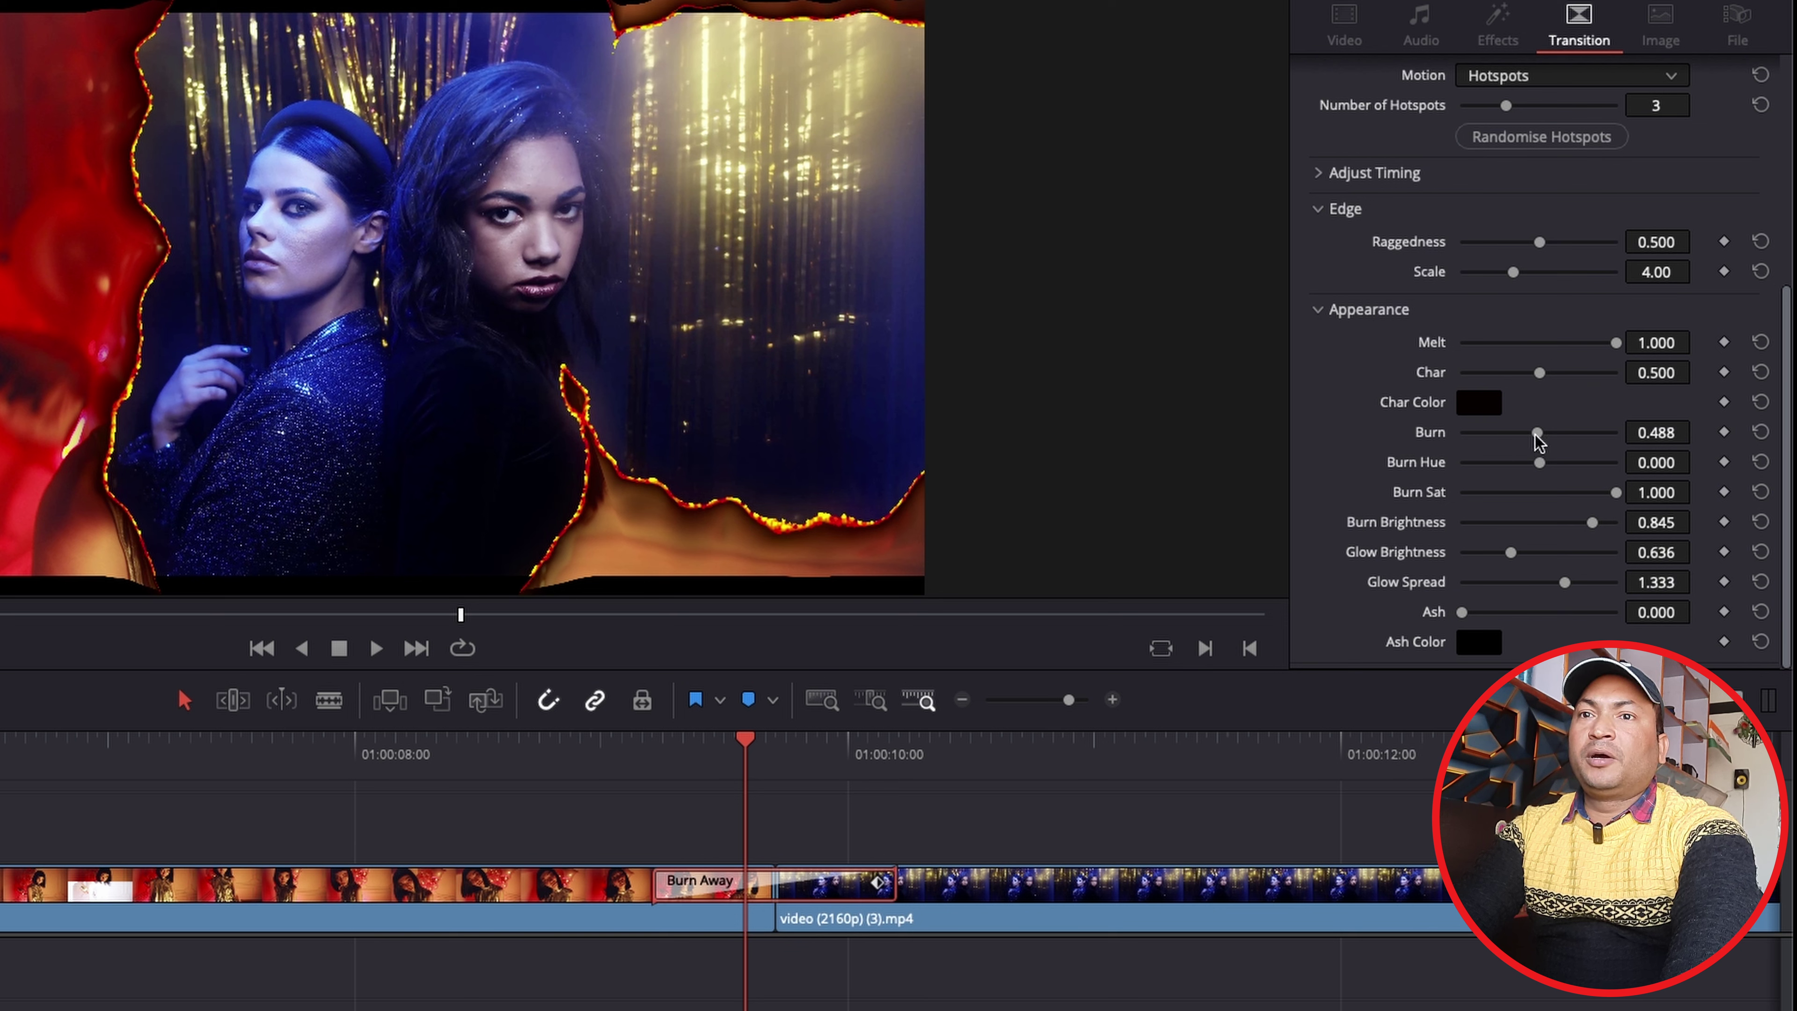
mouse_move(1536, 432)
left_mouse_down()
mouse_move(1601, 440)
mouse_move(1553, 440)
left_mouse_up()
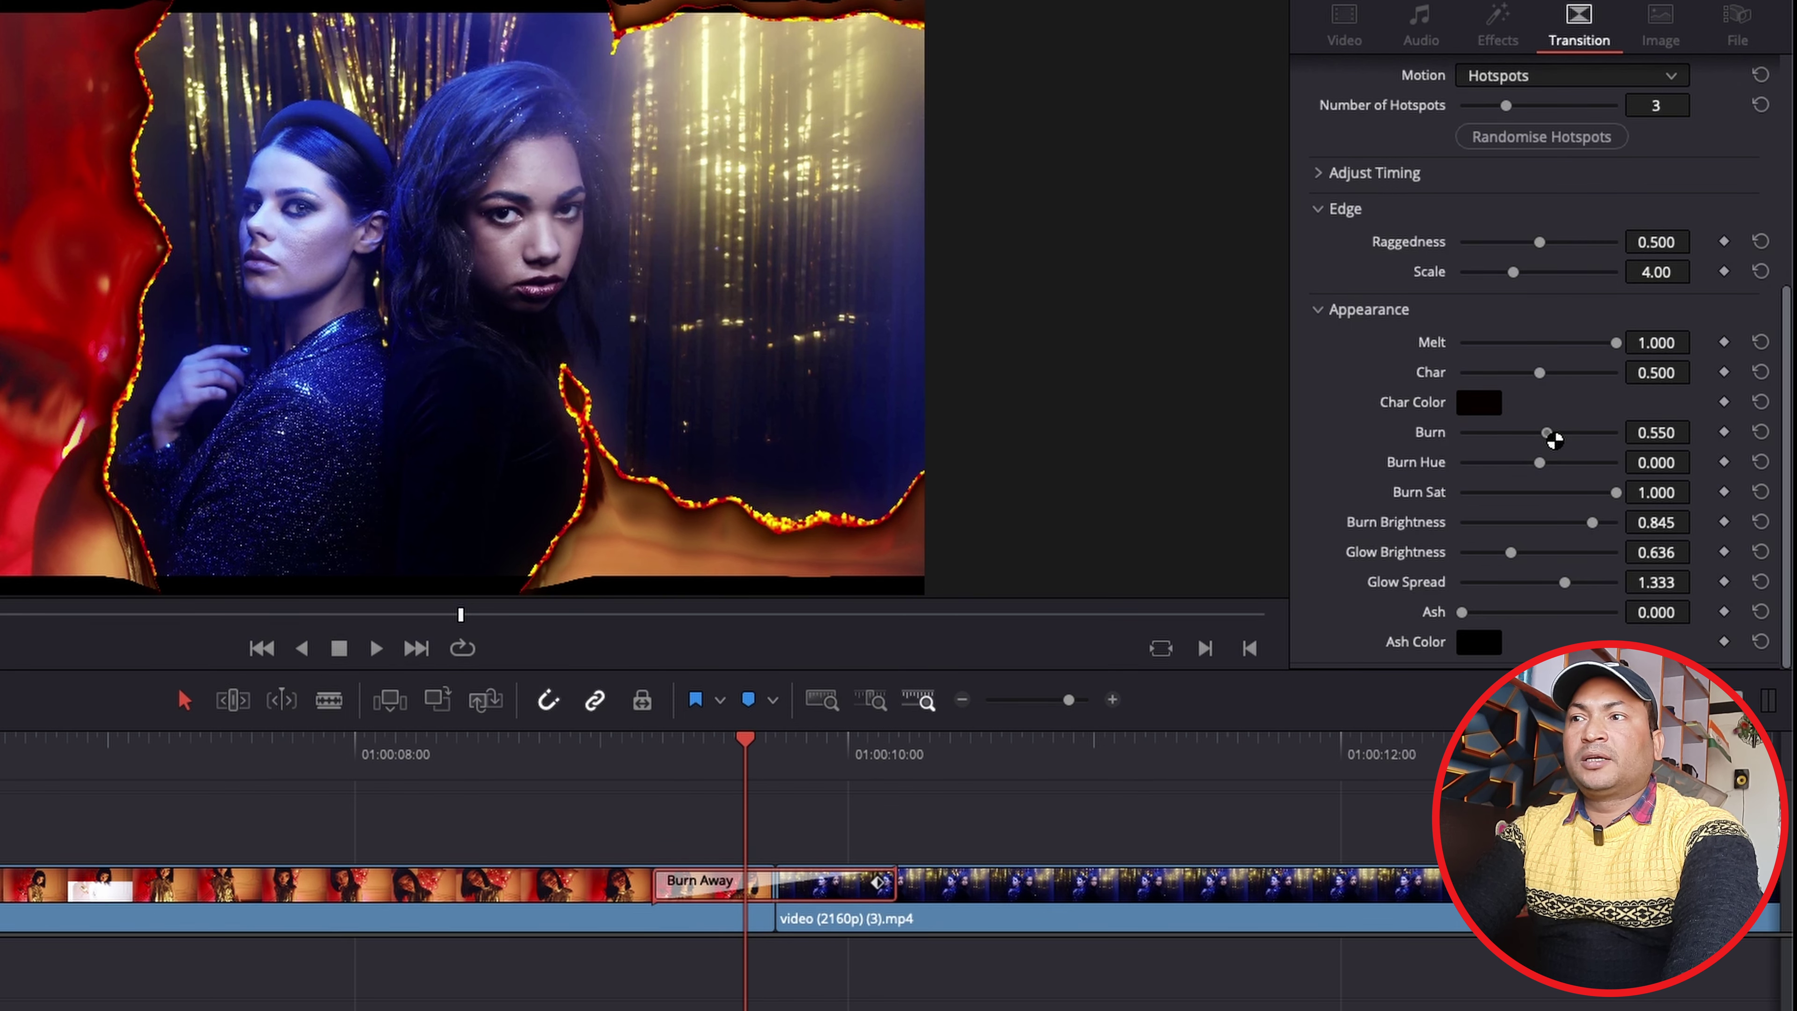
left_click_drag(605, 761, 771, 755)
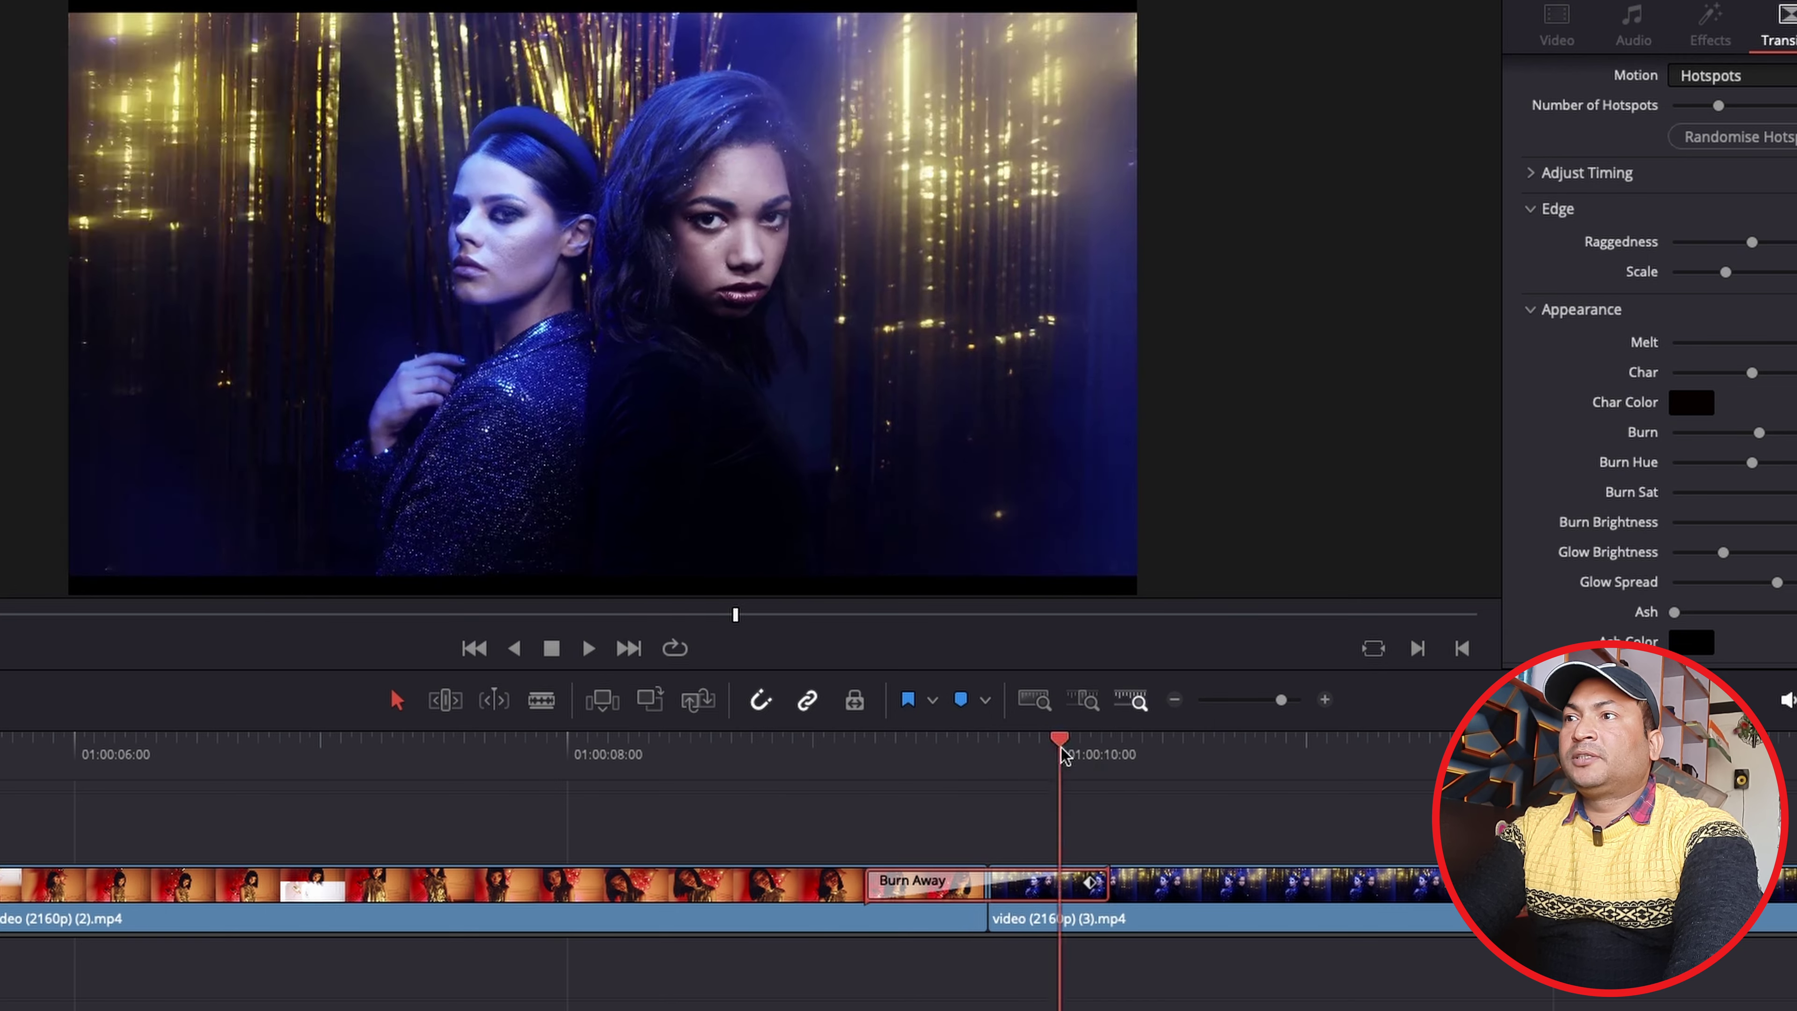
- Scrub back before the Burn Away transition and play it through twice
left_click_drag(842, 756, 598, 761)
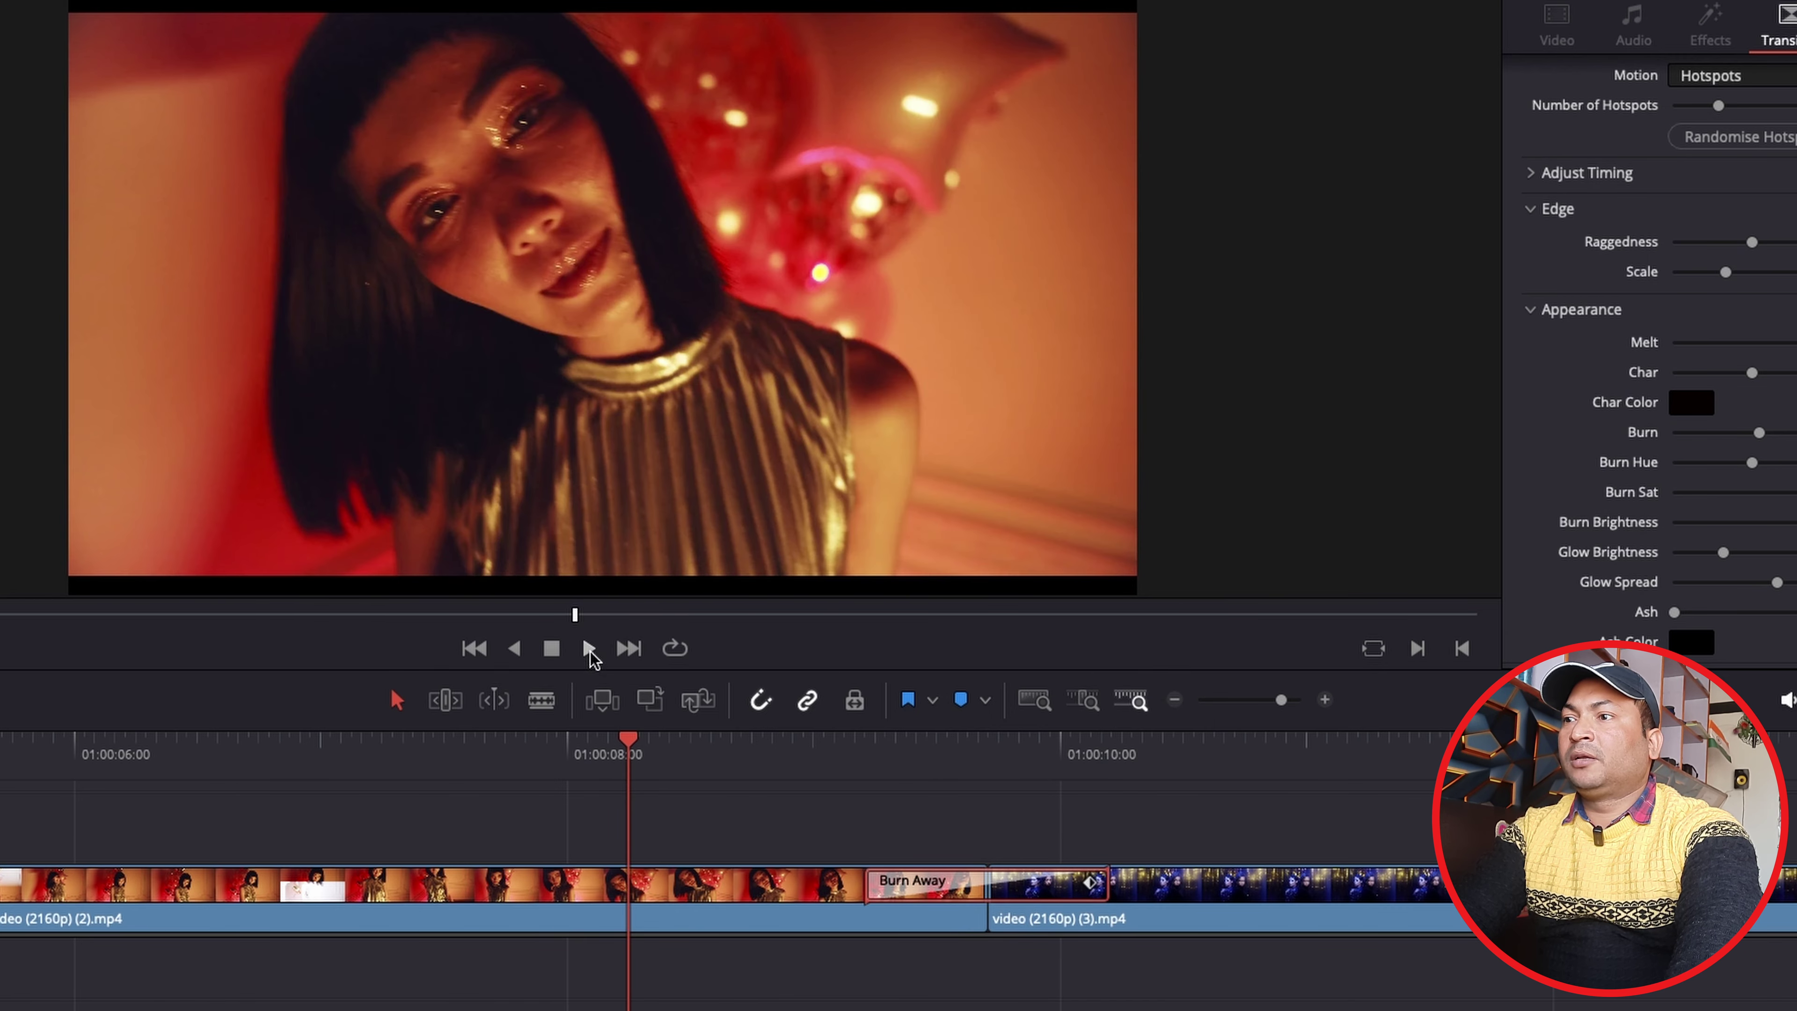
left_click(588, 648)
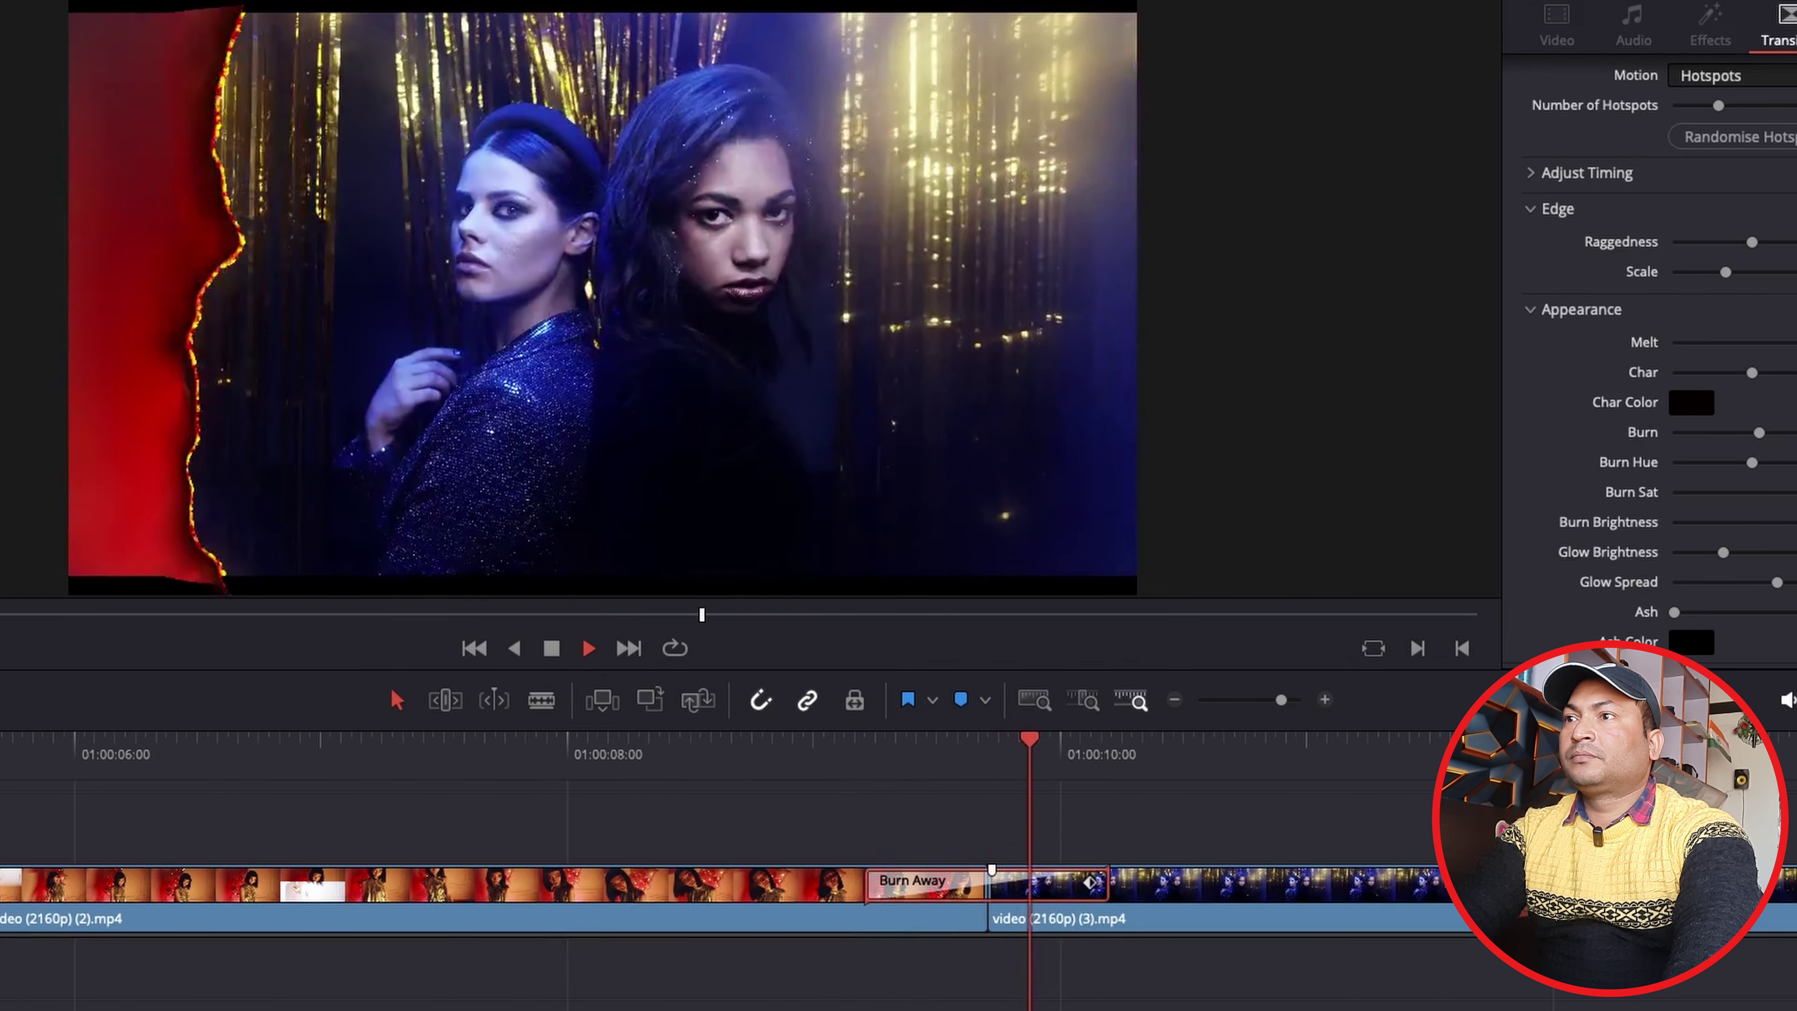
left_click_drag(1107, 778, 762, 790)
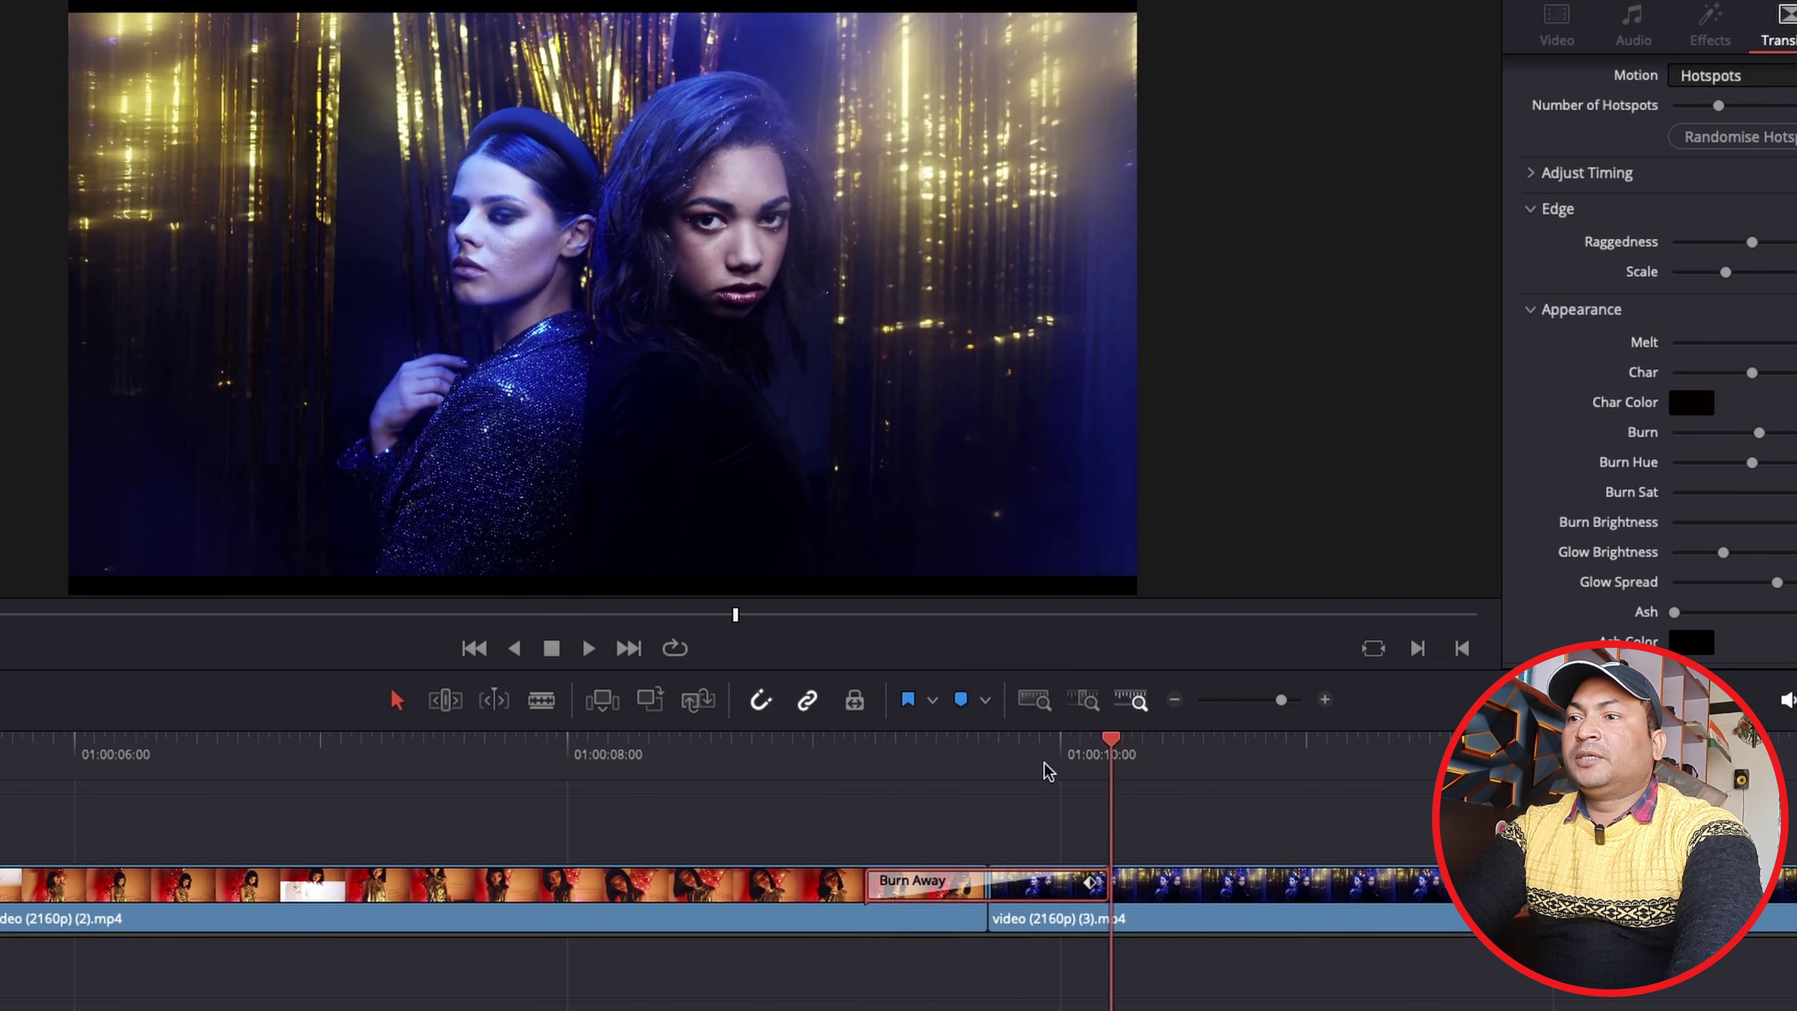
key("space")
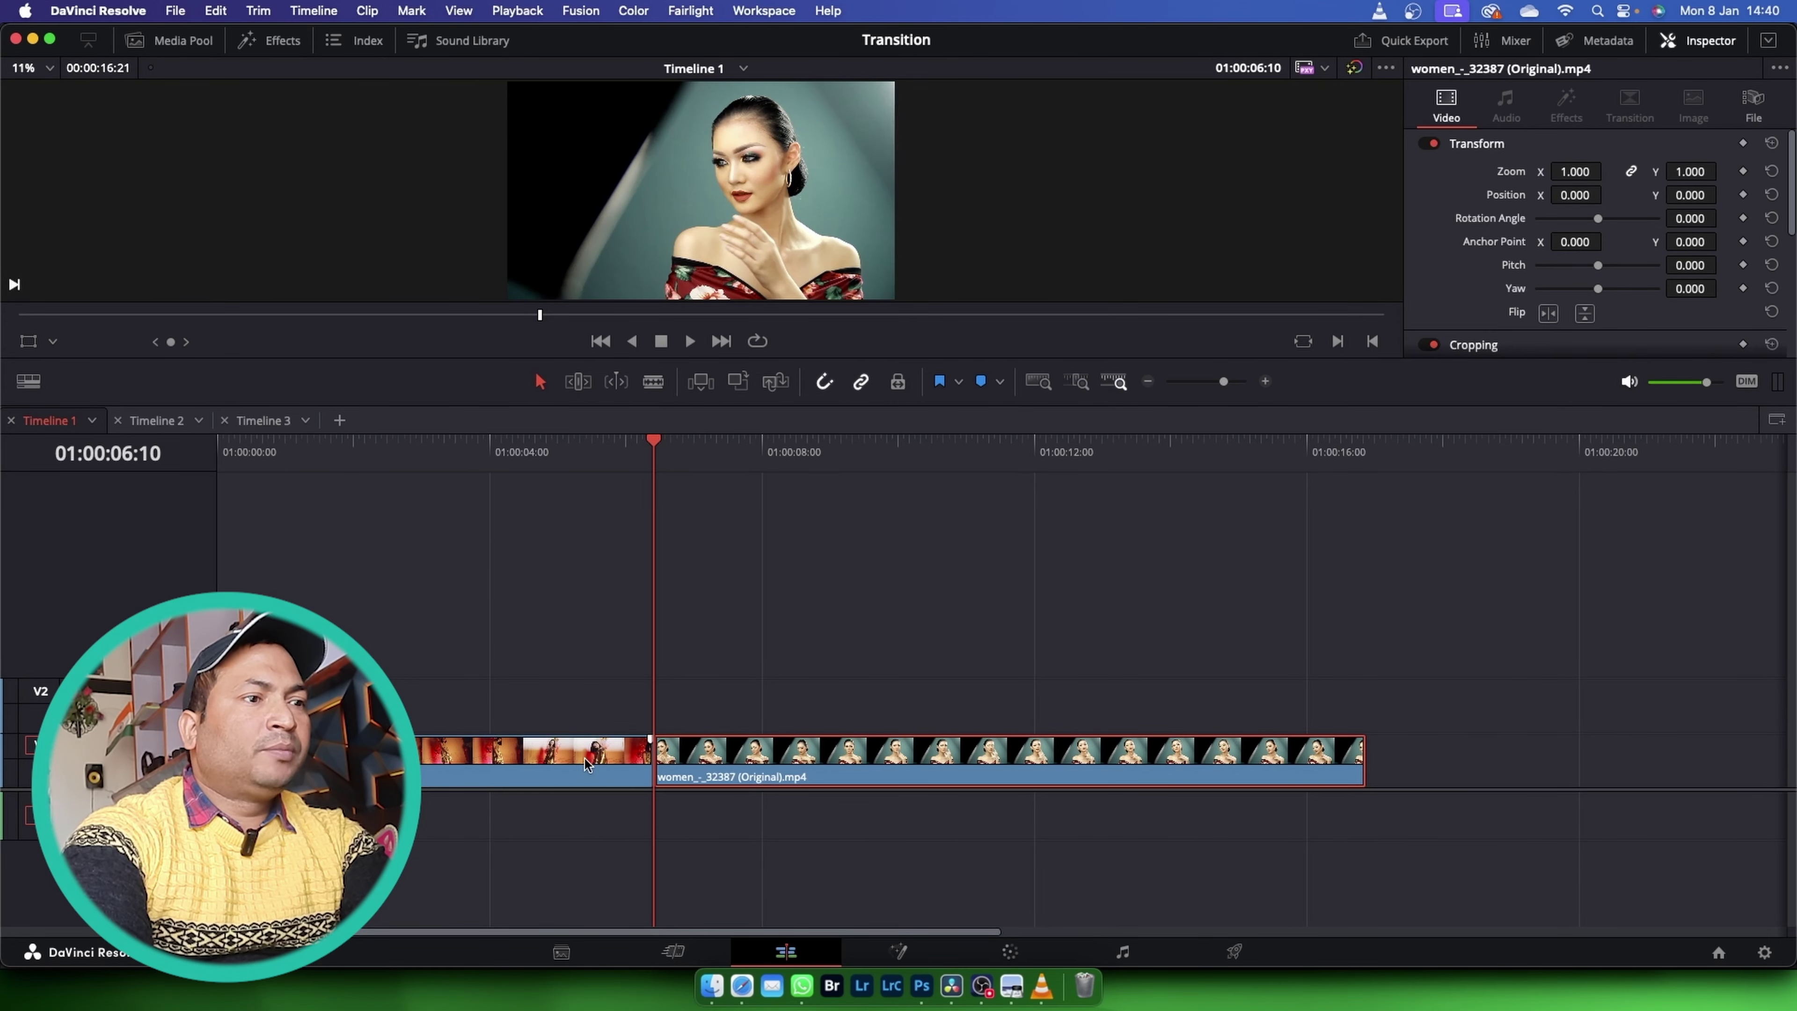
- Copy the first clip onto V2 directly above it, then show the copy's retime controls with Ctrl+R
left_click(585, 763)
left_click(679, 757)
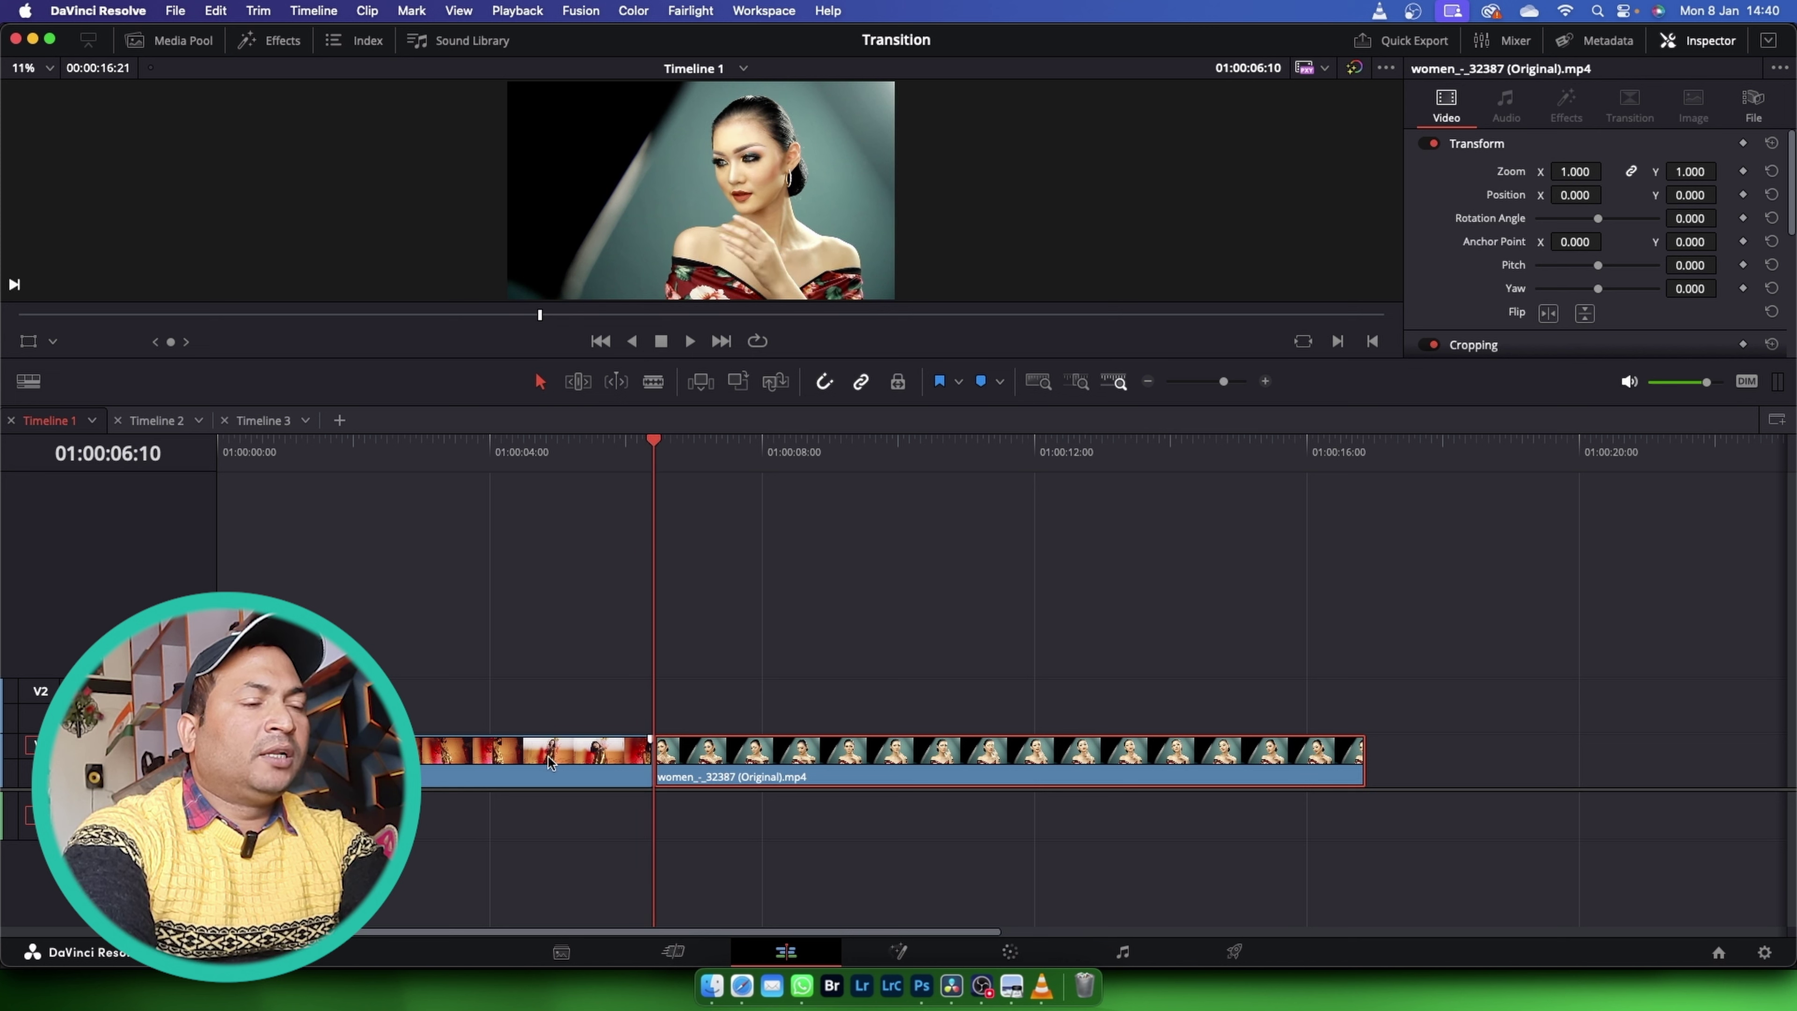
left_click(532, 762)
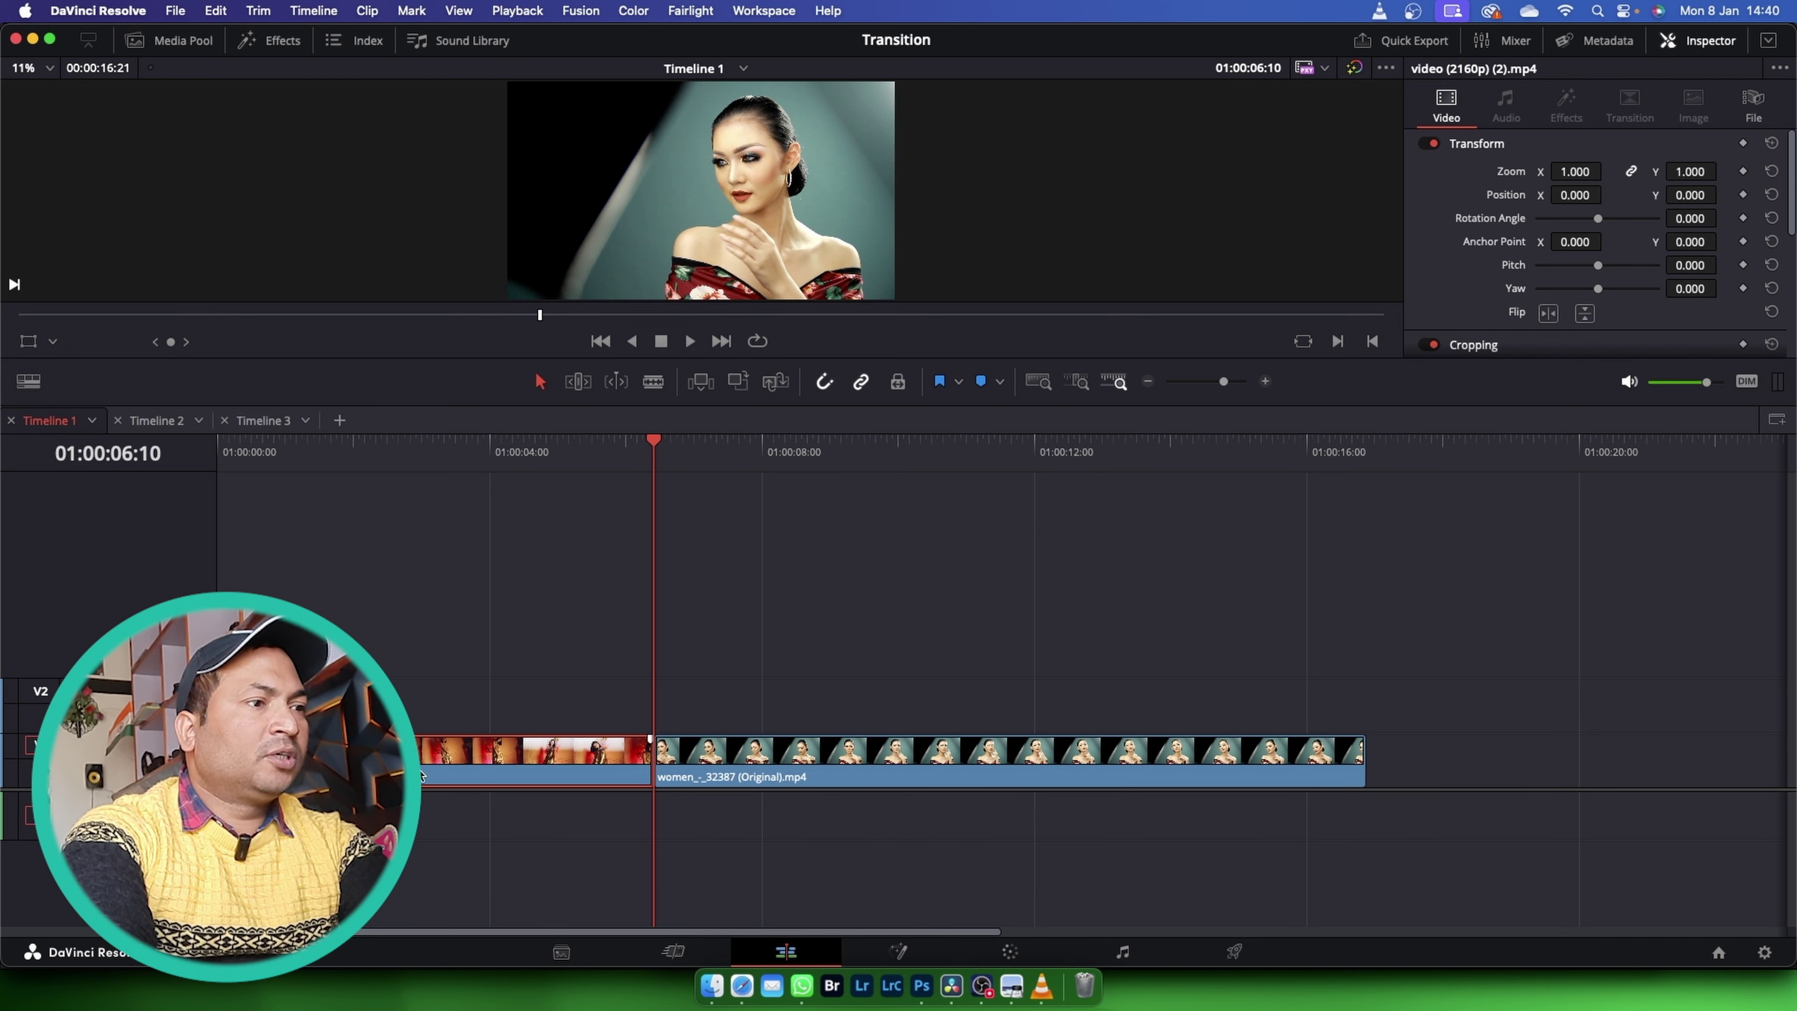
left_click_drag(446, 771, 445, 702)
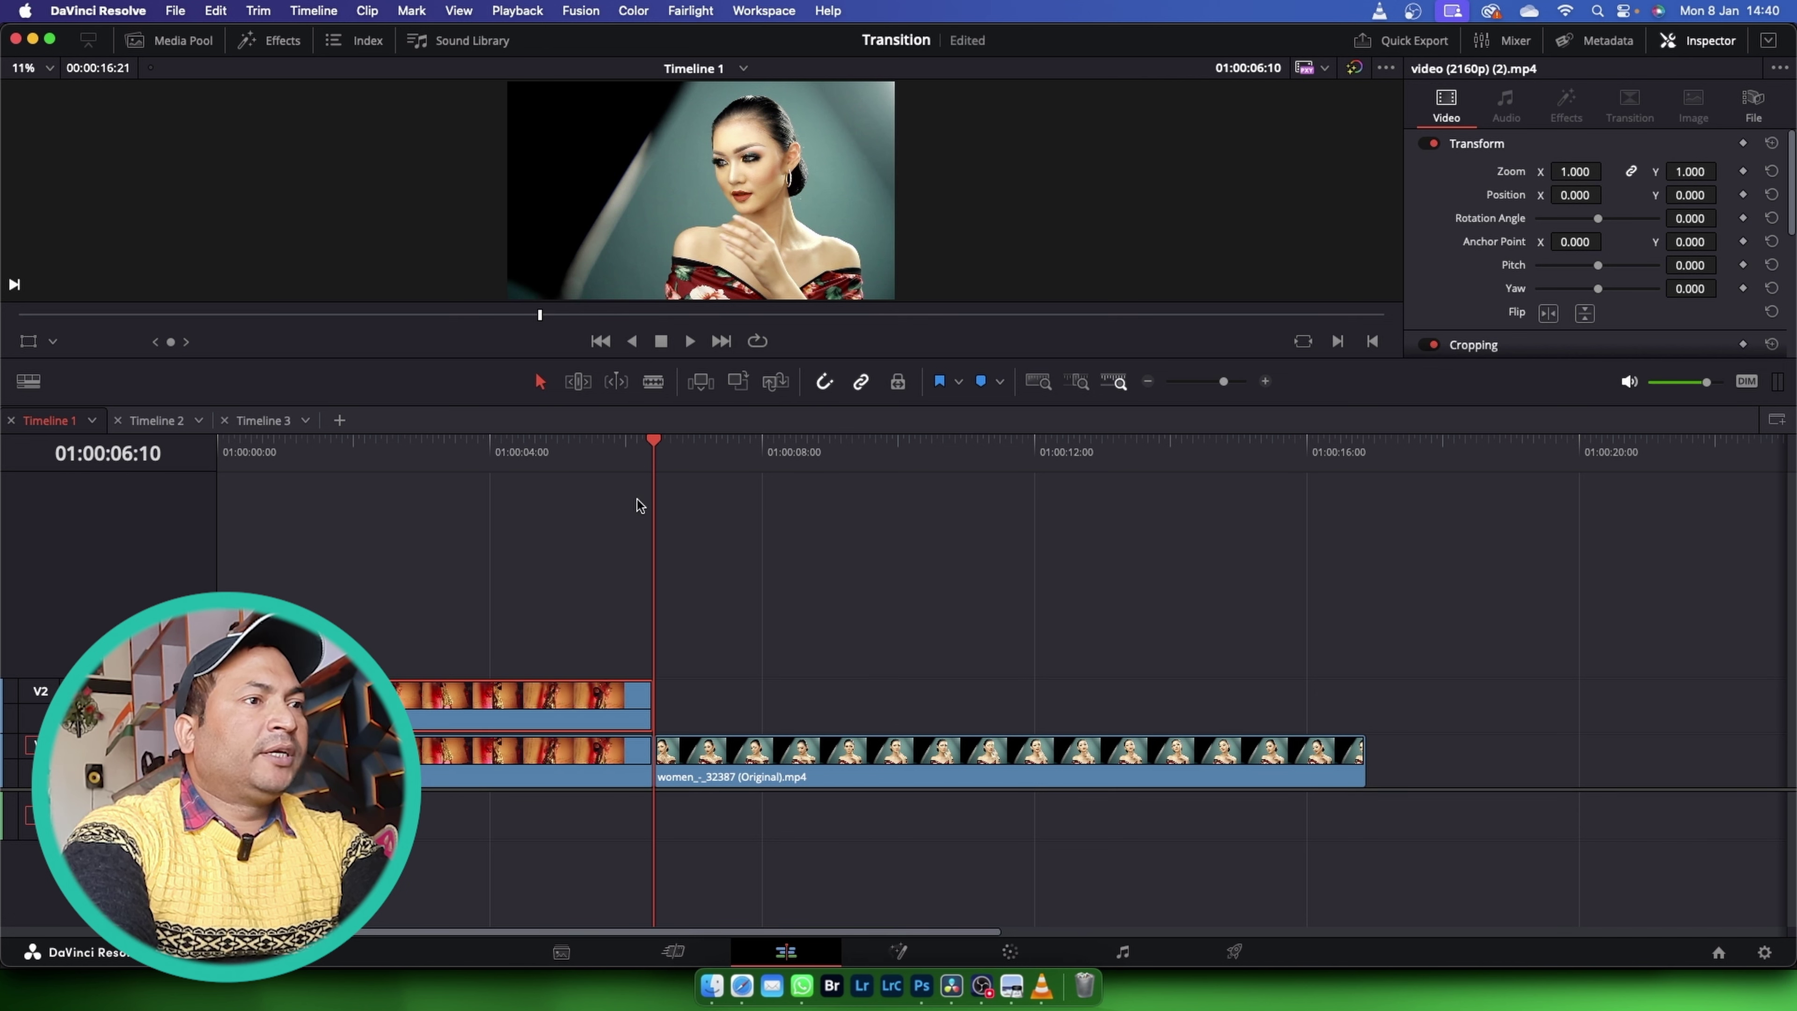
left_click(433, 494)
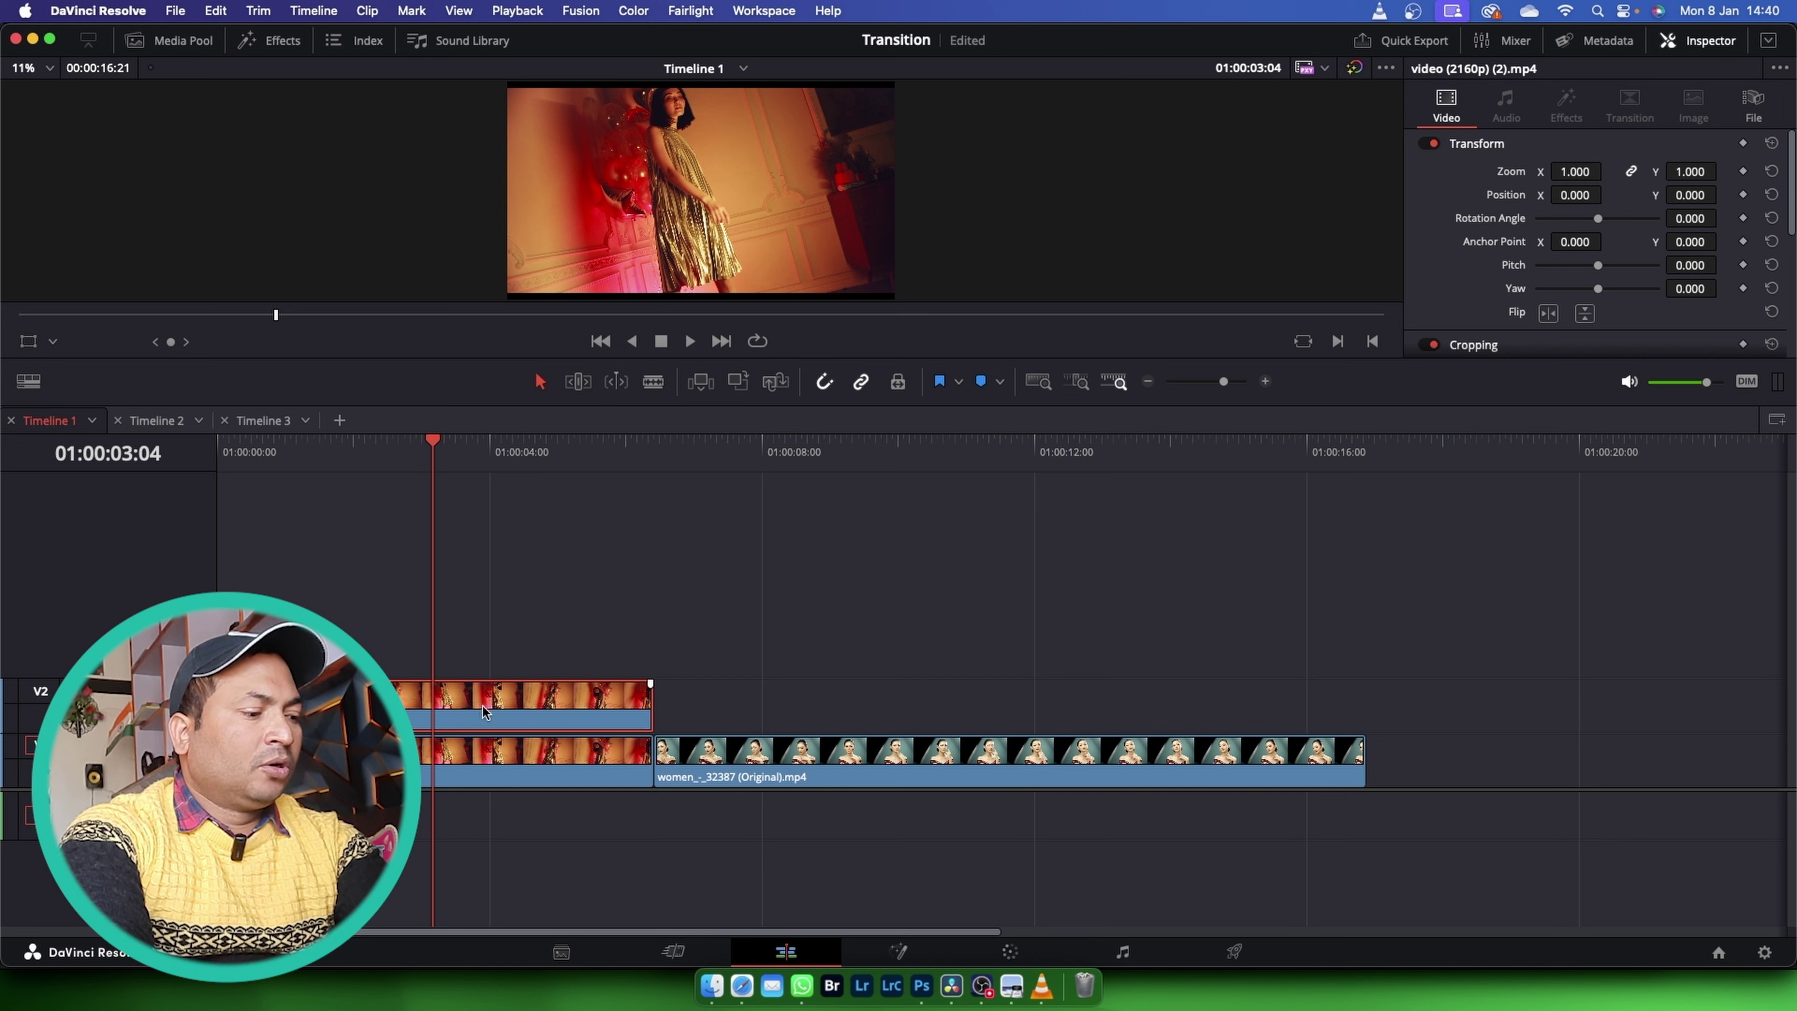
key("ctrl+r")
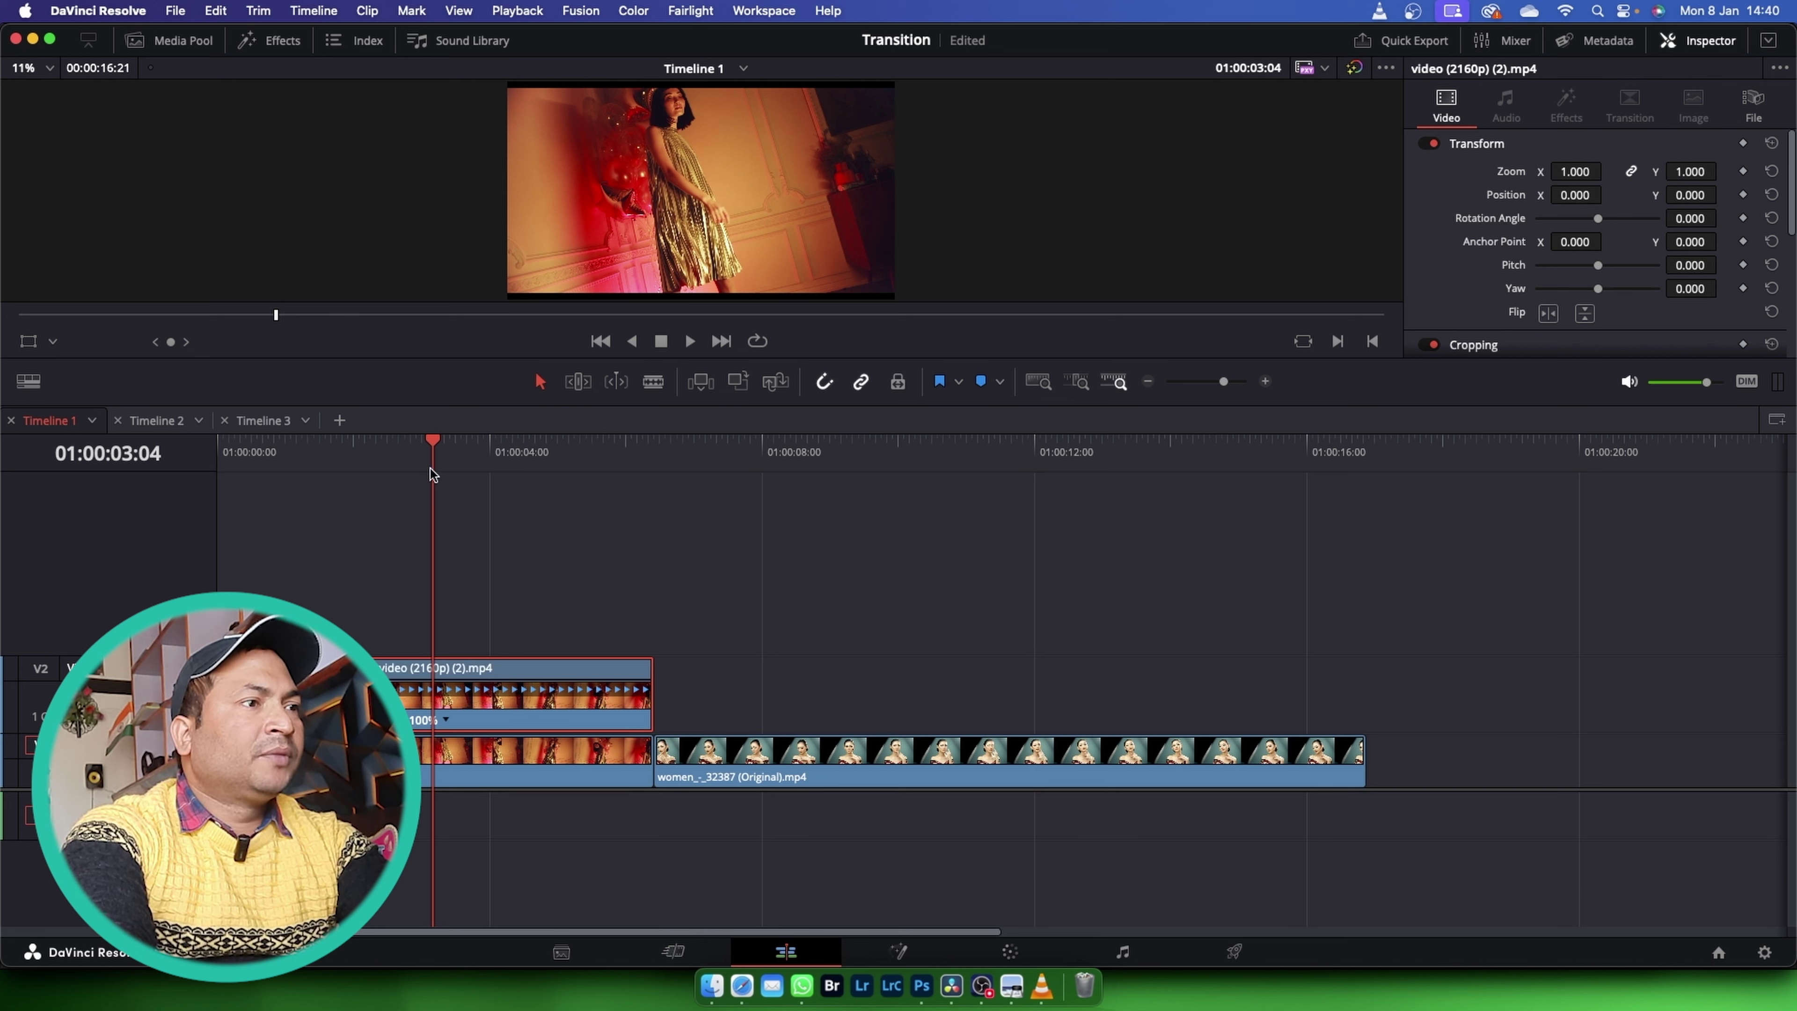
- Change the V2 clip's speed from 100% to 800%
left_click_drag(433, 473, 498, 473)
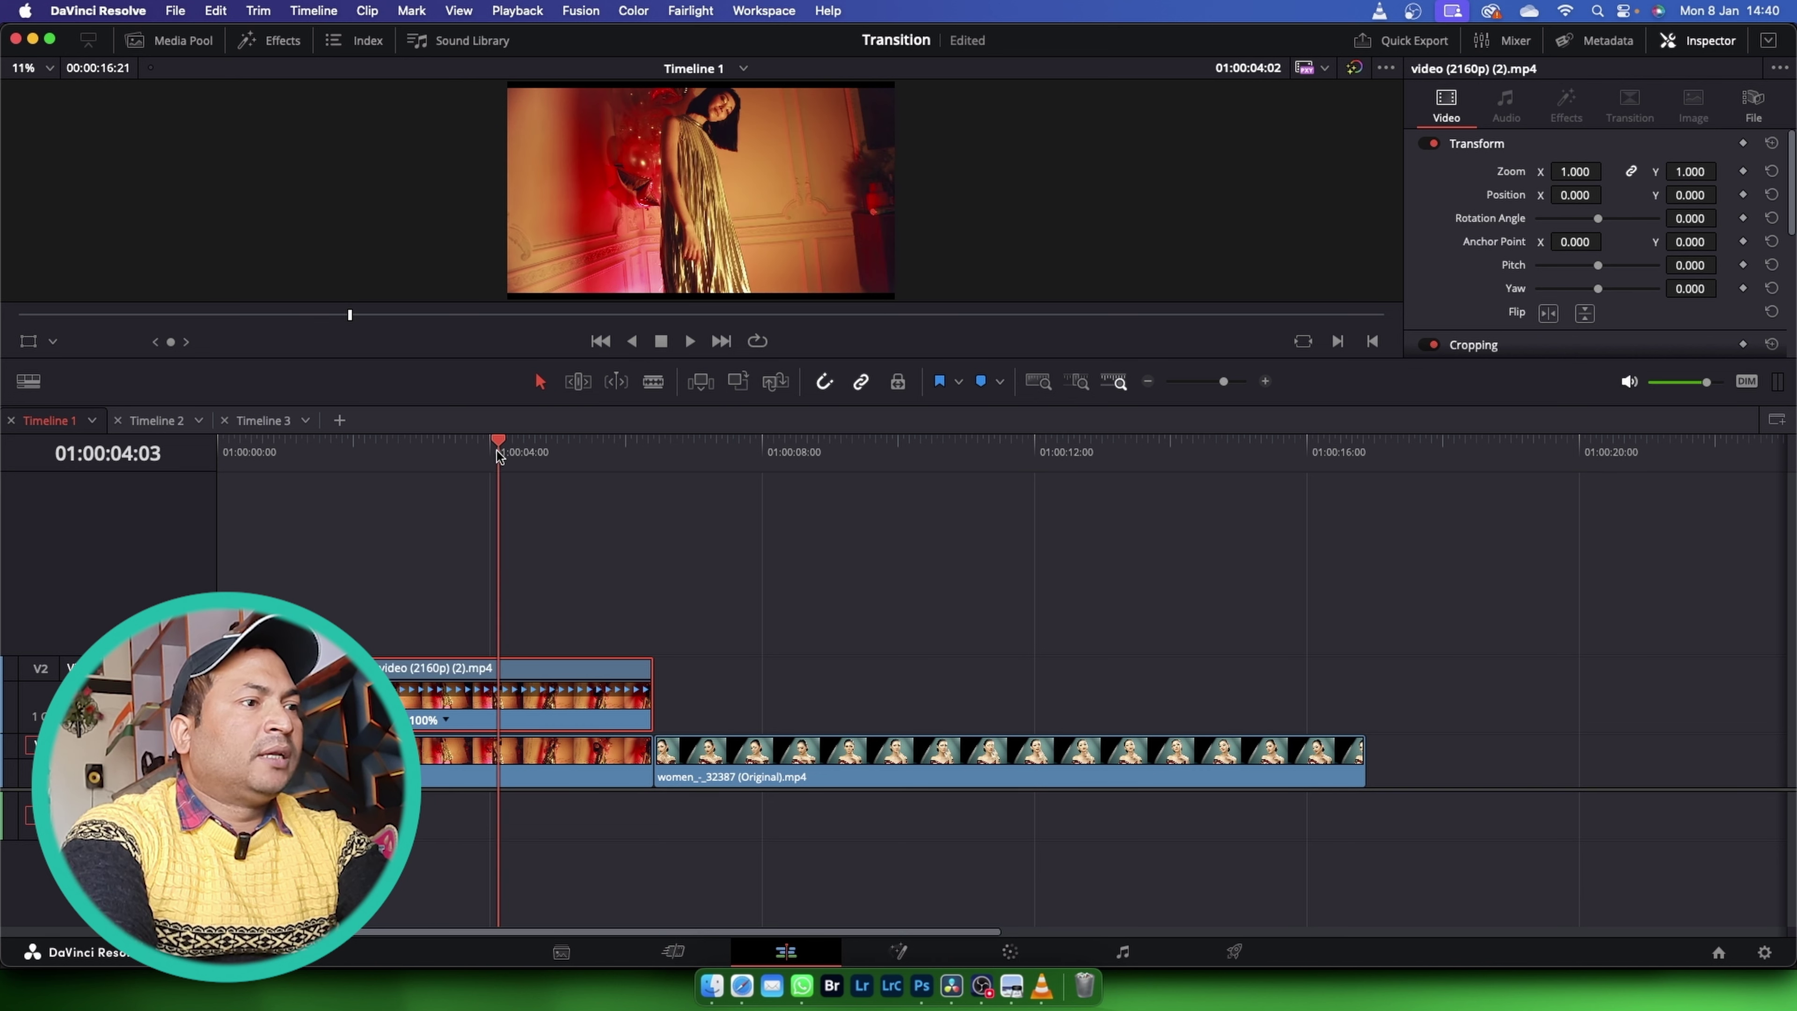
left_click(445, 721)
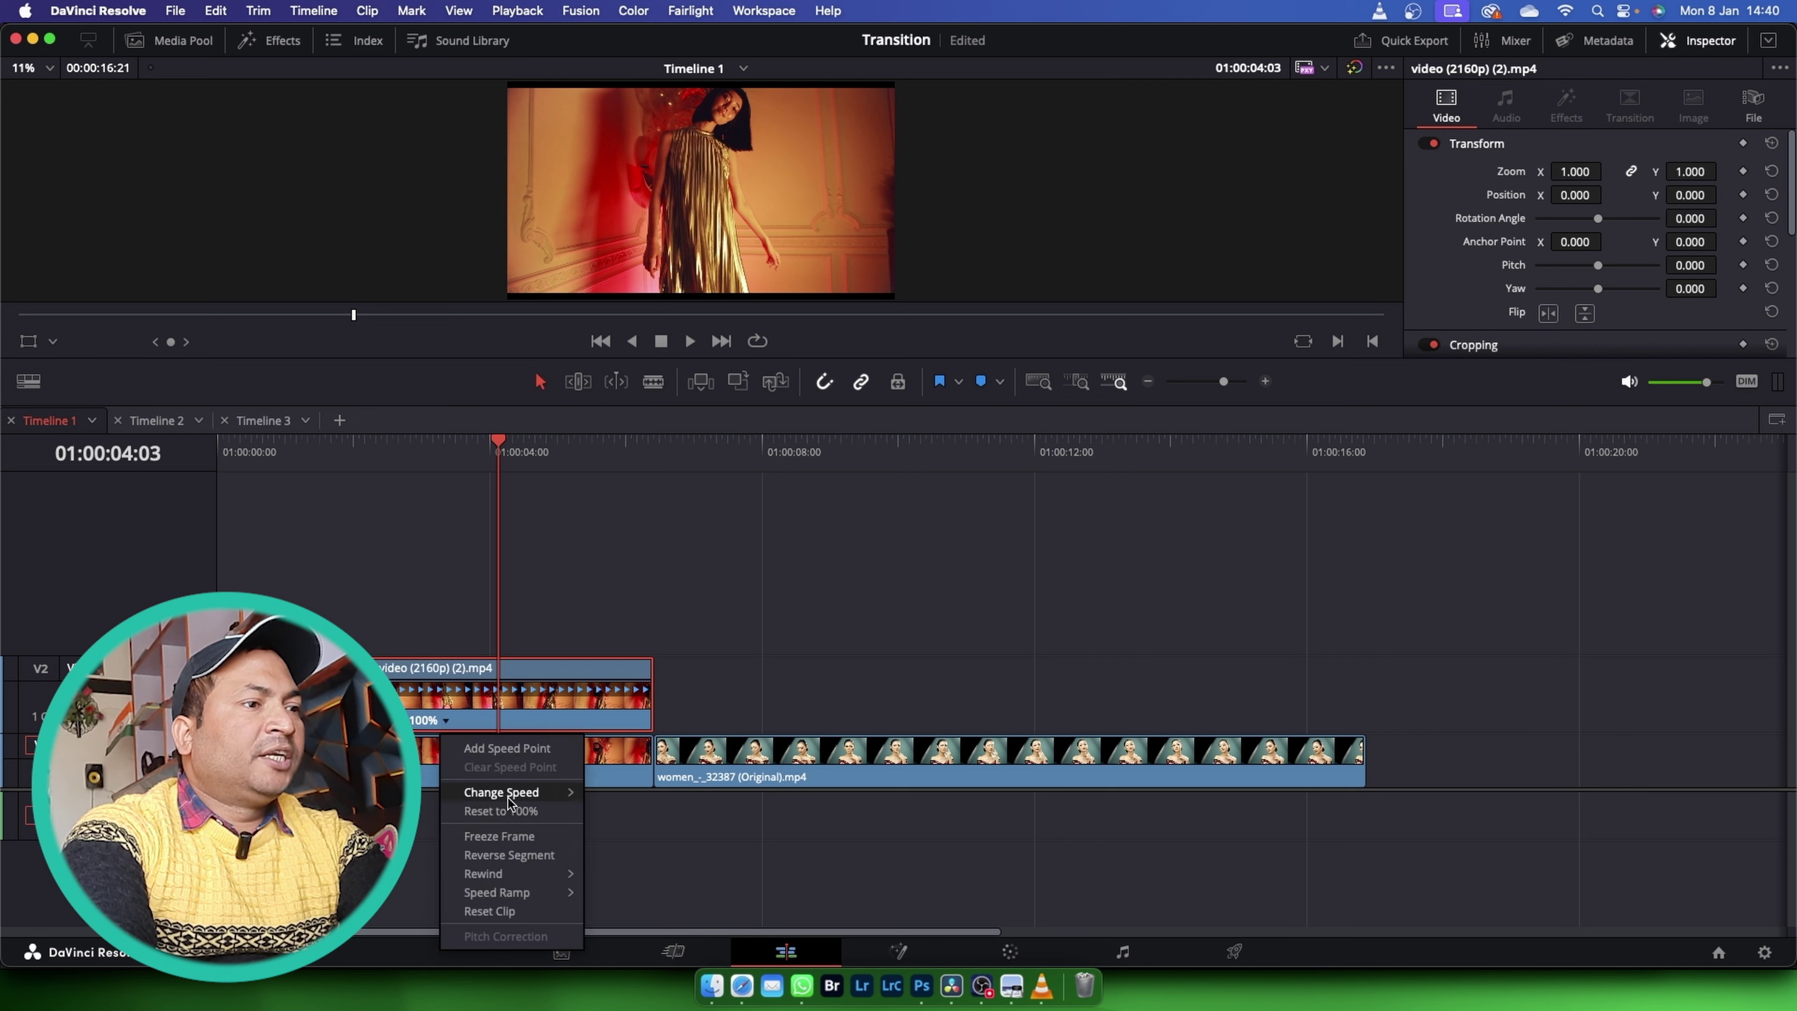
mouse_move(506, 798)
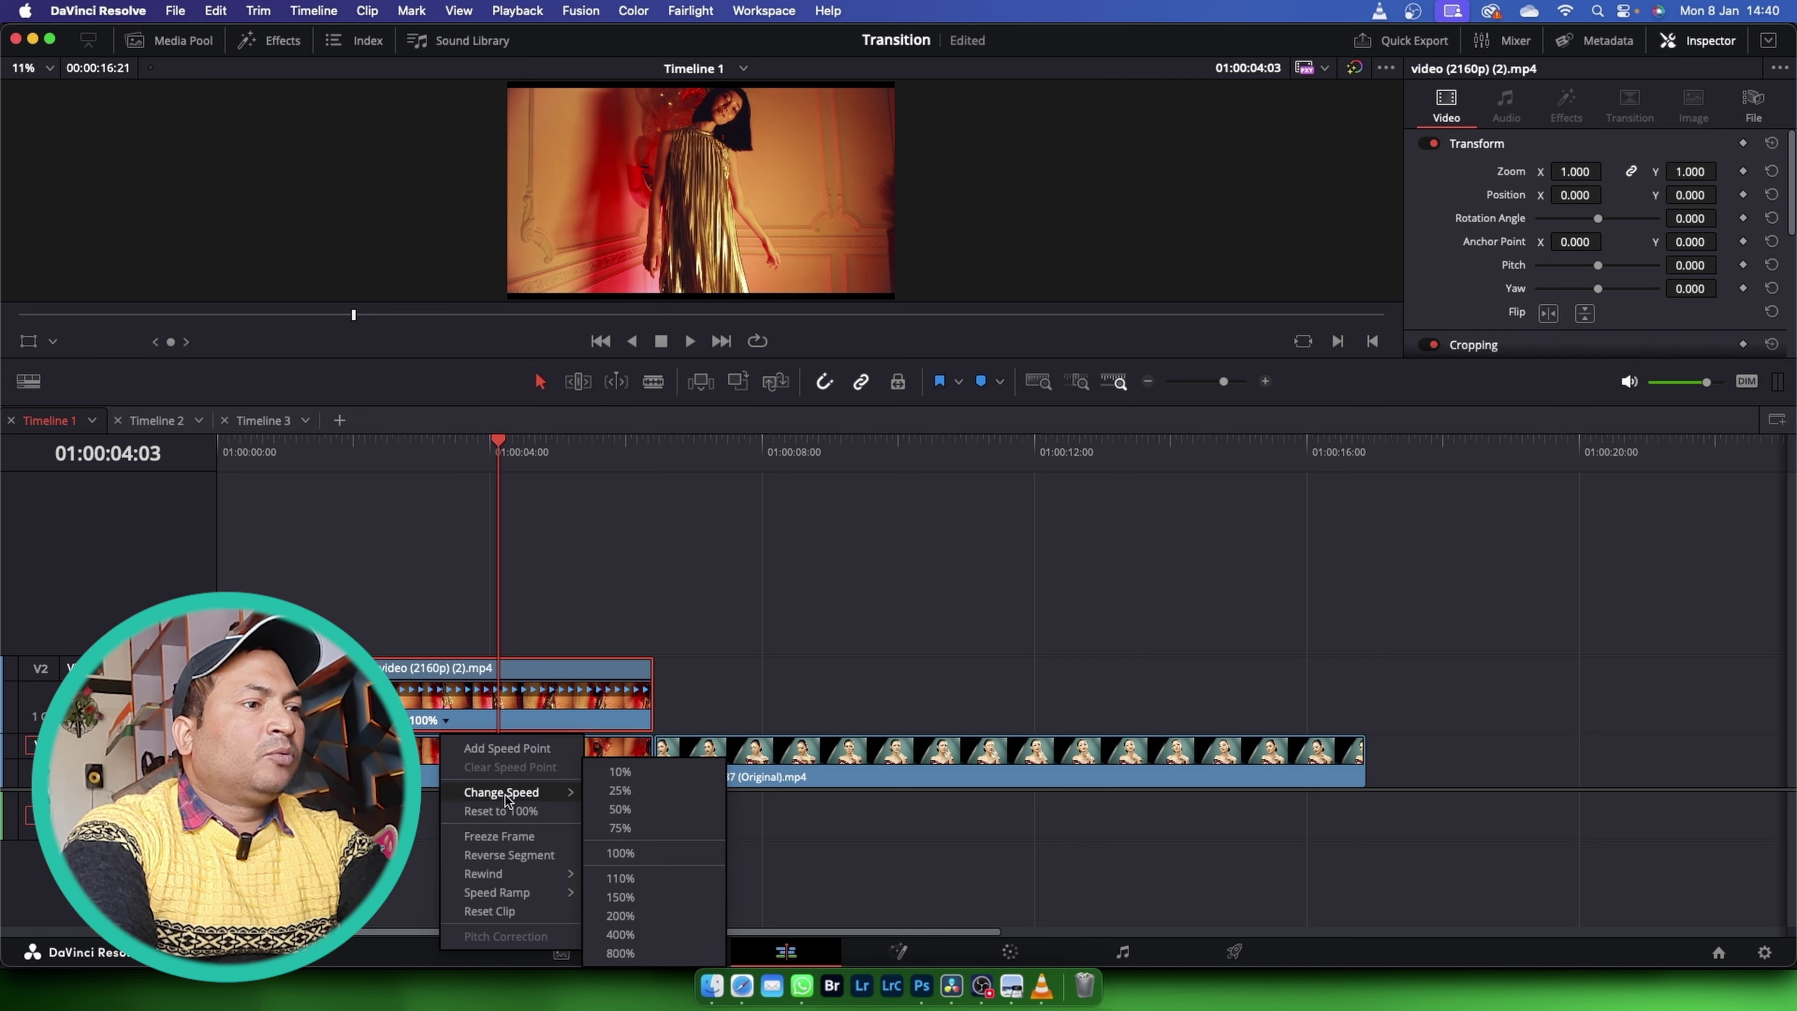
left_click(621, 952)
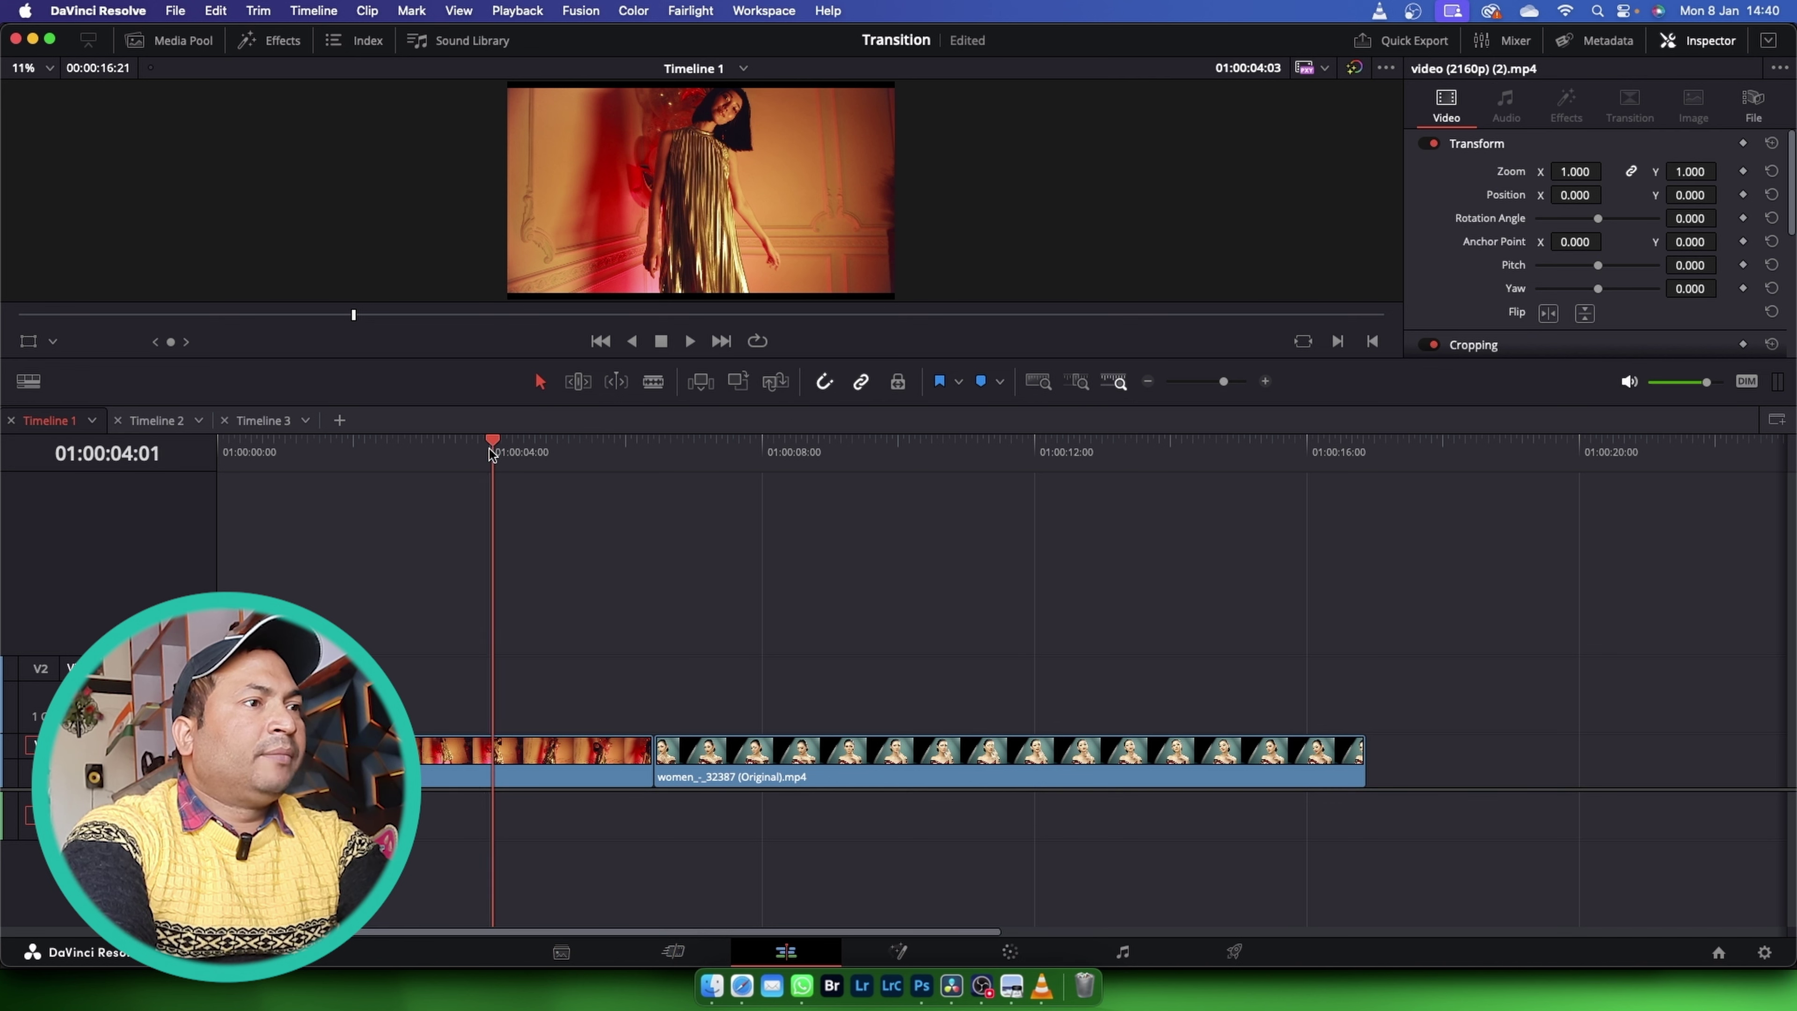
- Move the shortened 800% clip so it sits just above the V1 cut, then preview
left_click_drag(499, 453, 251, 446)
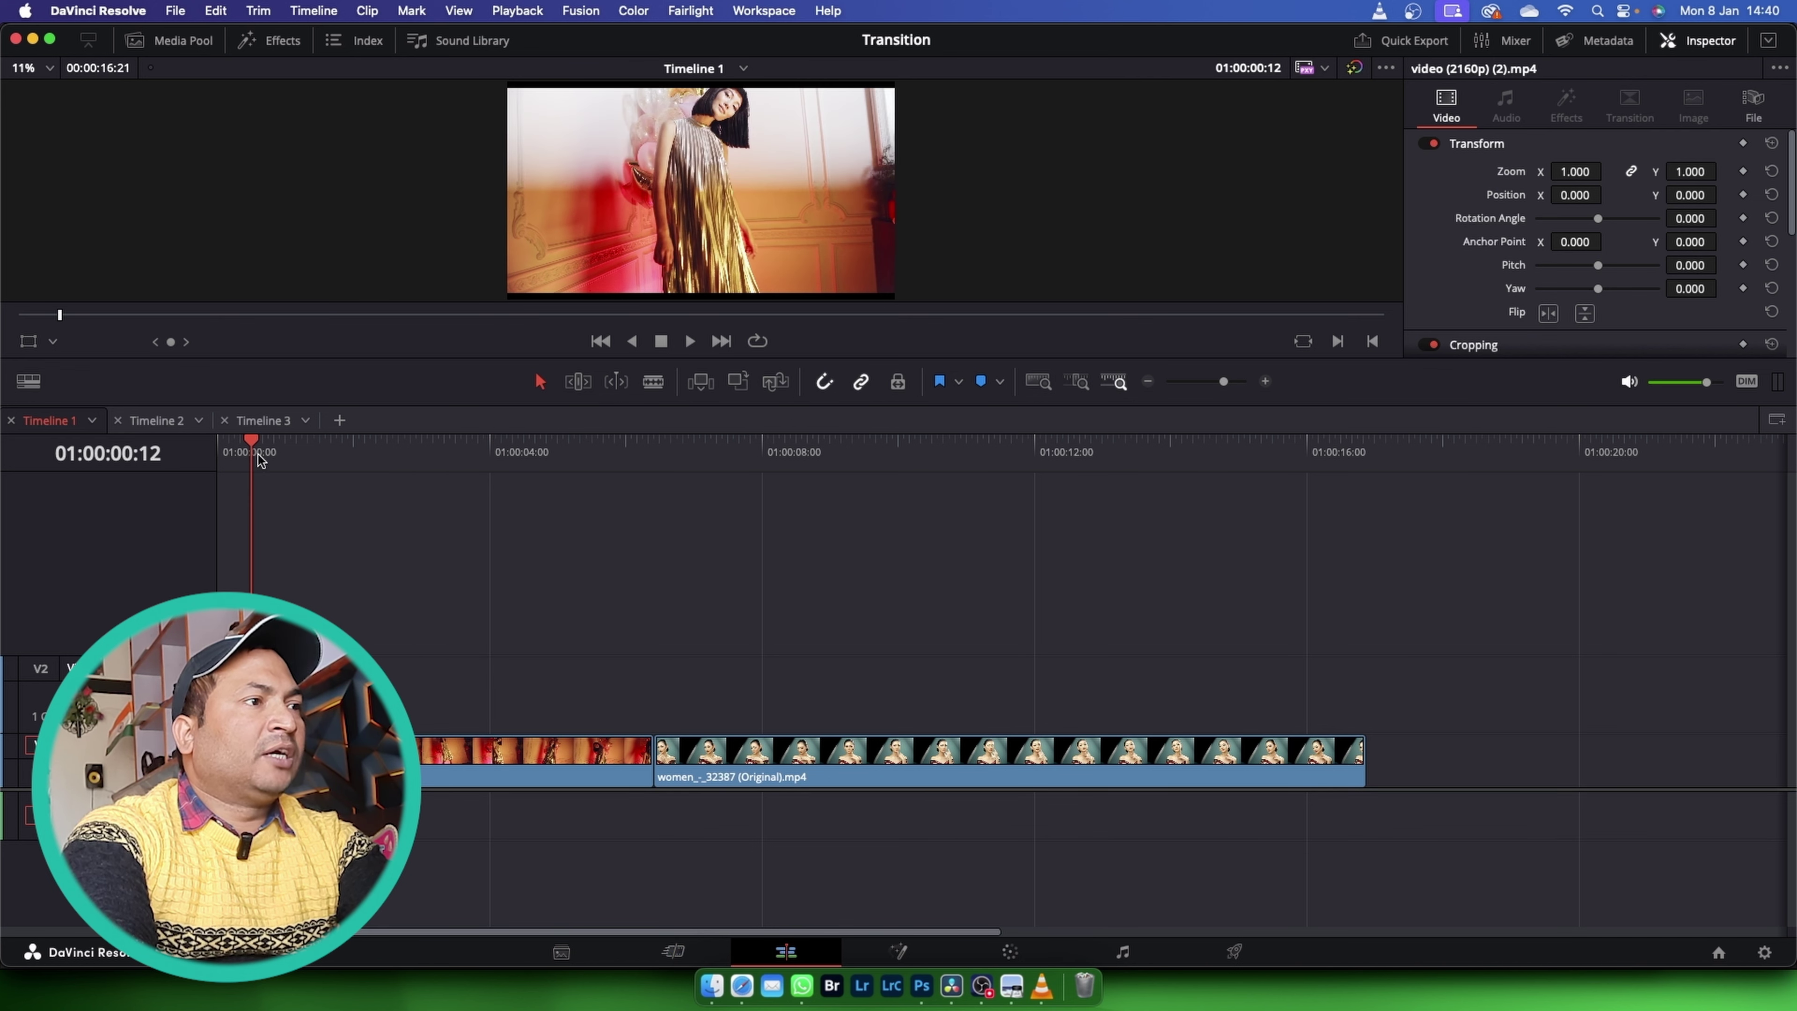
left_click_drag(382, 697, 626, 697)
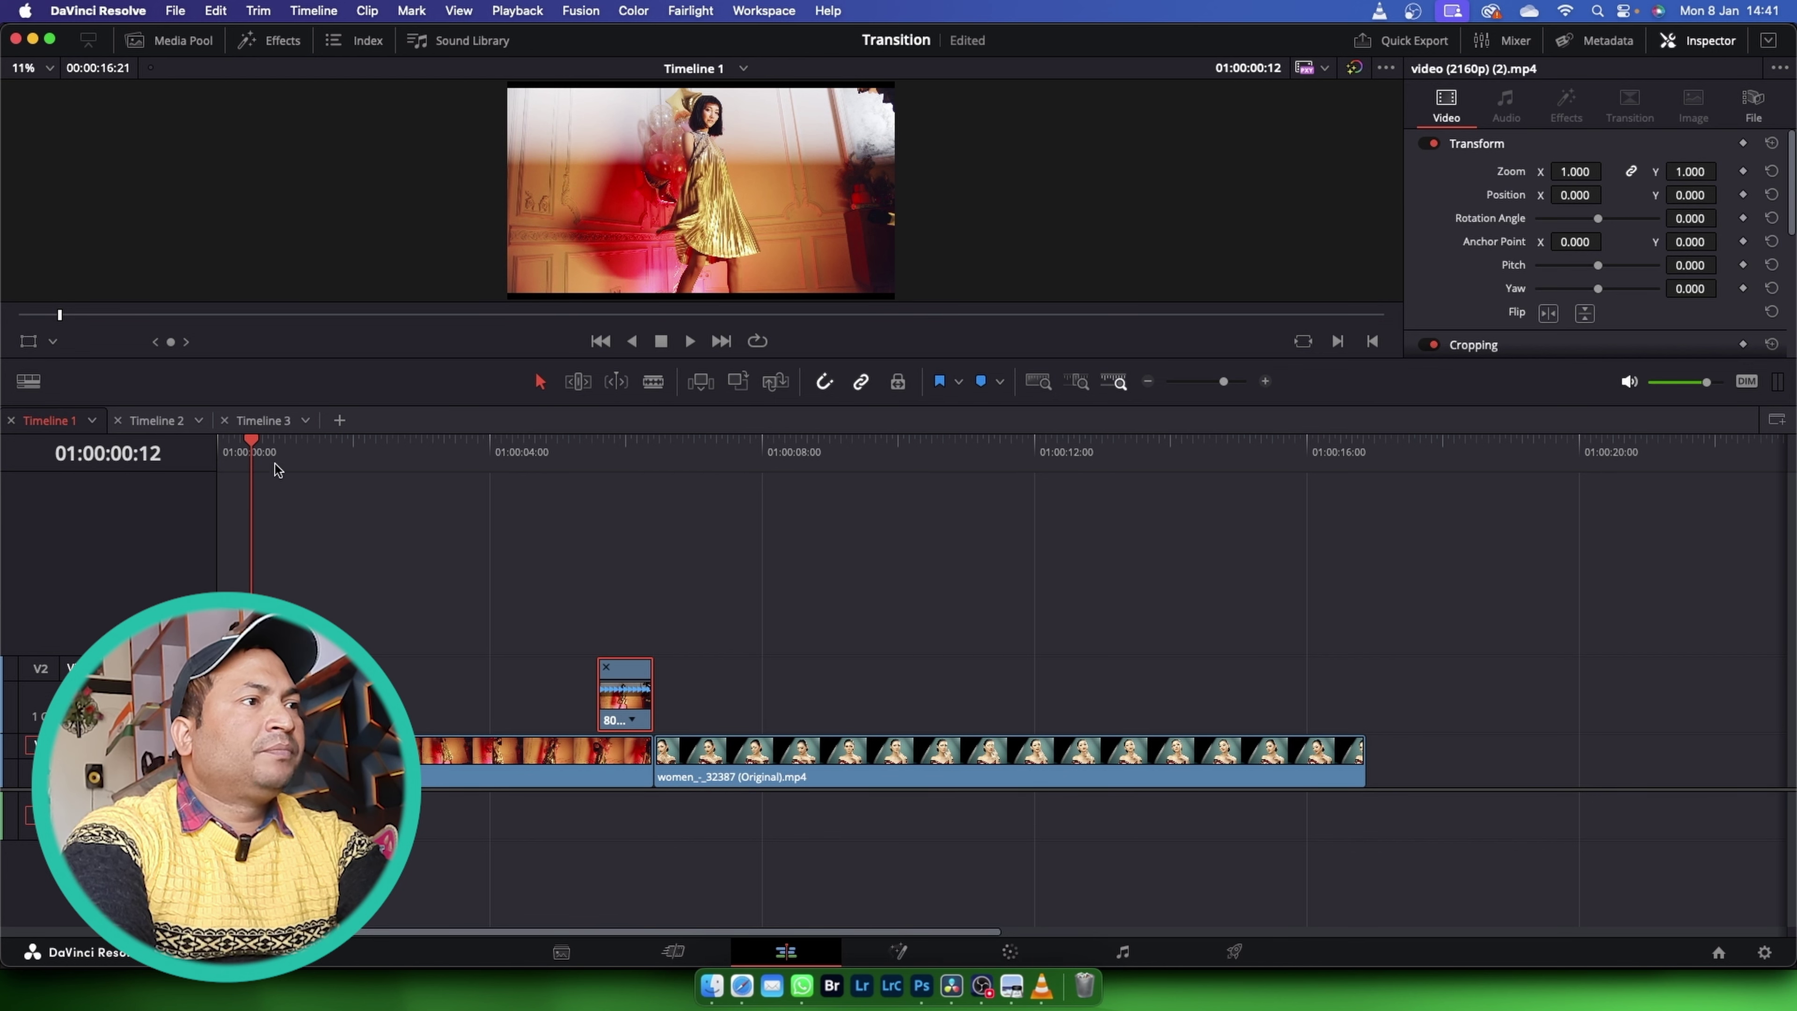
left_click_drag(254, 444, 533, 447)
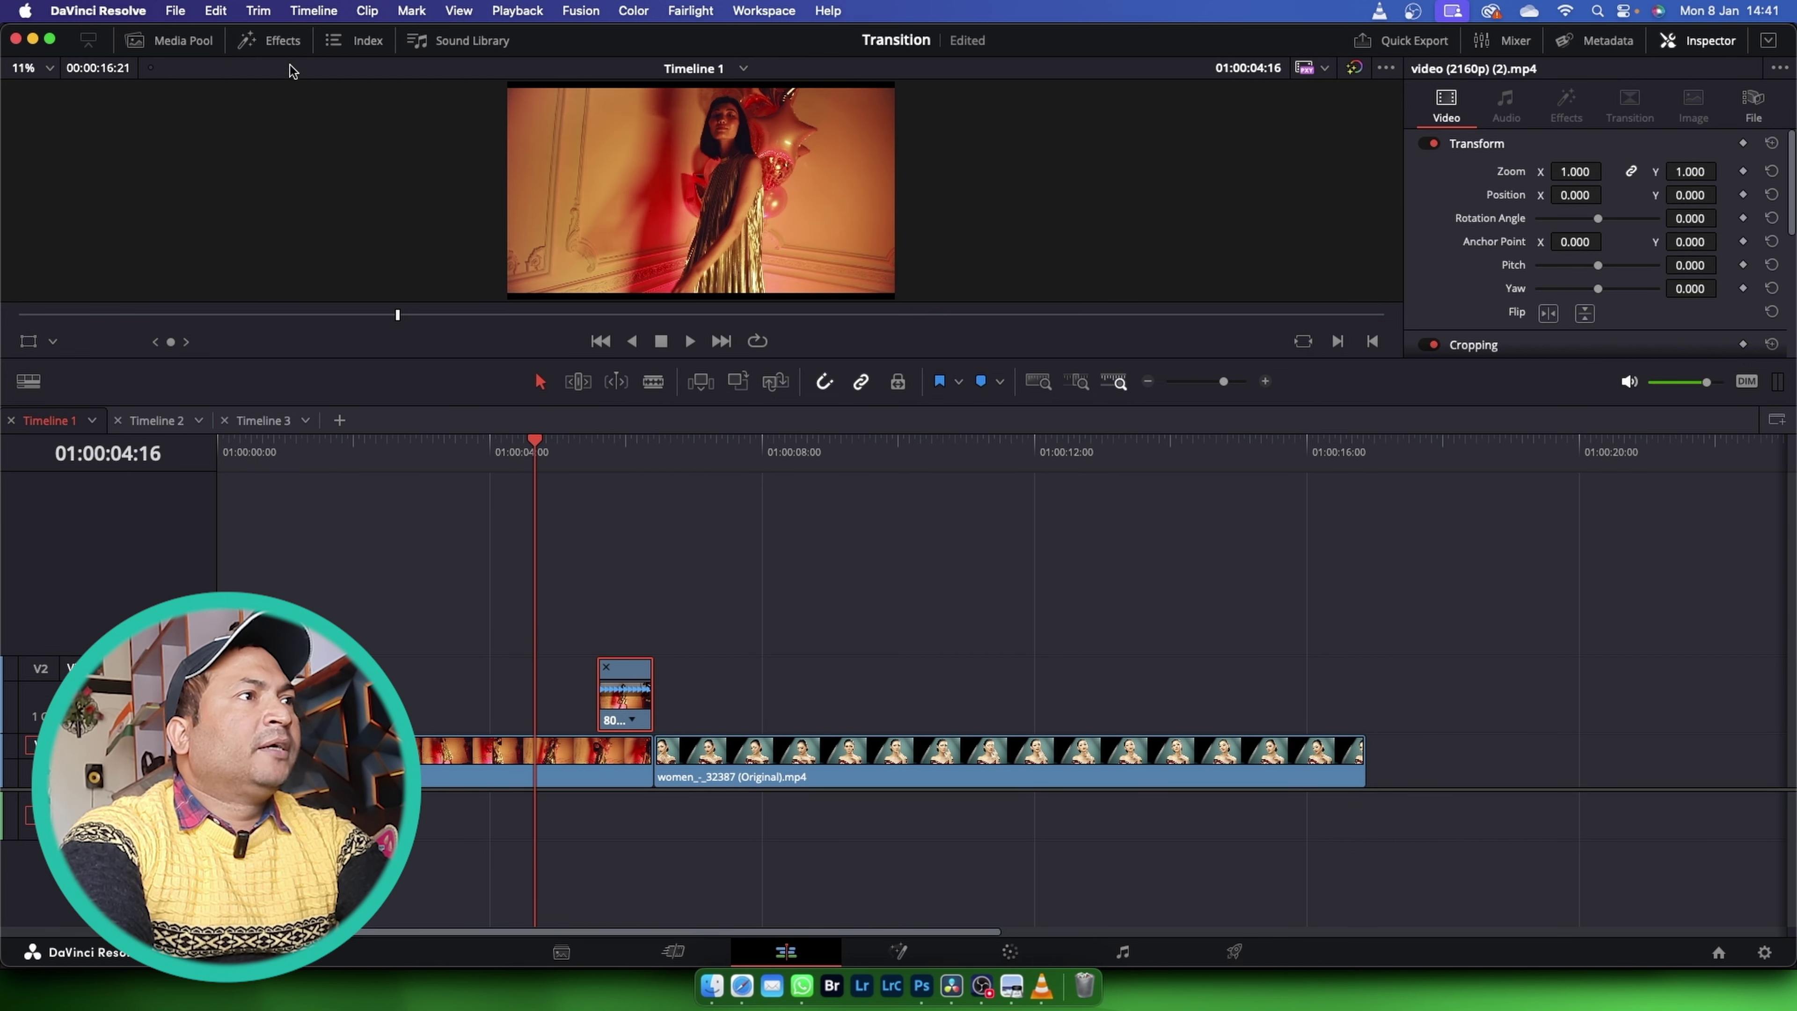
- Search effects for 'invert' and drop Invert Color onto the short 800% V2 clip
left_click(282, 43)
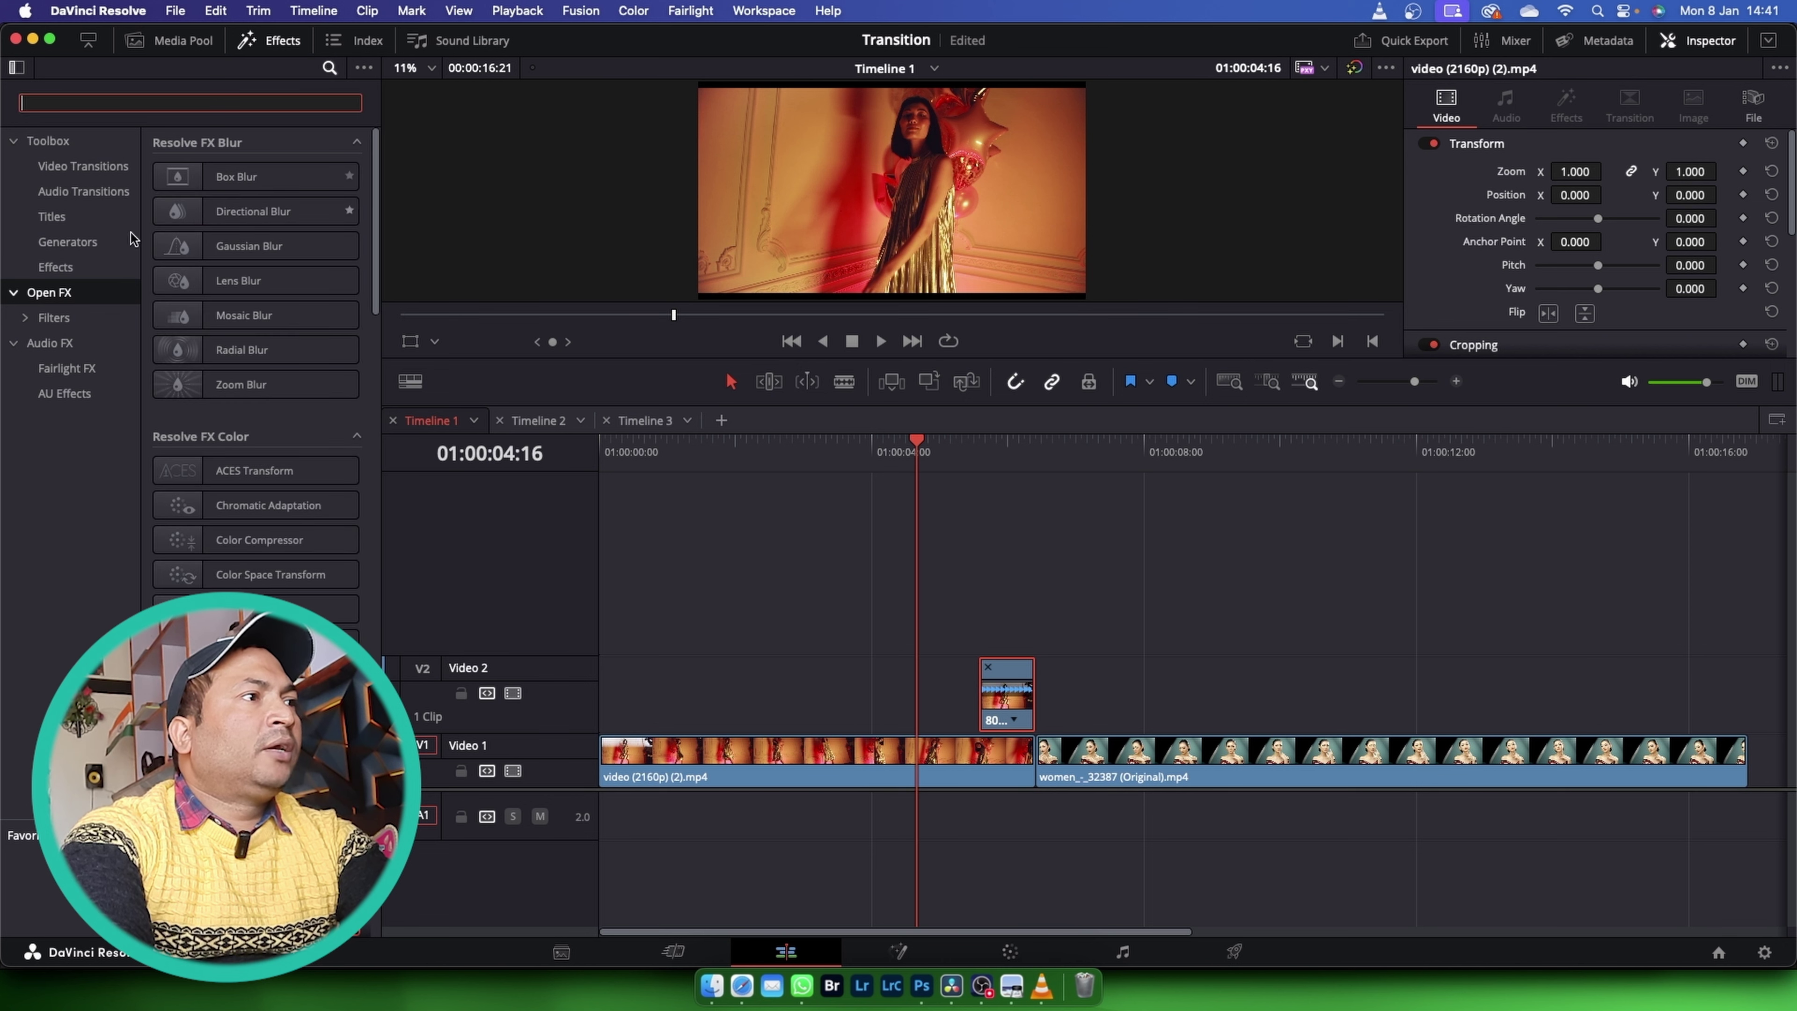
left_click(350, 104)
left_click(56, 300)
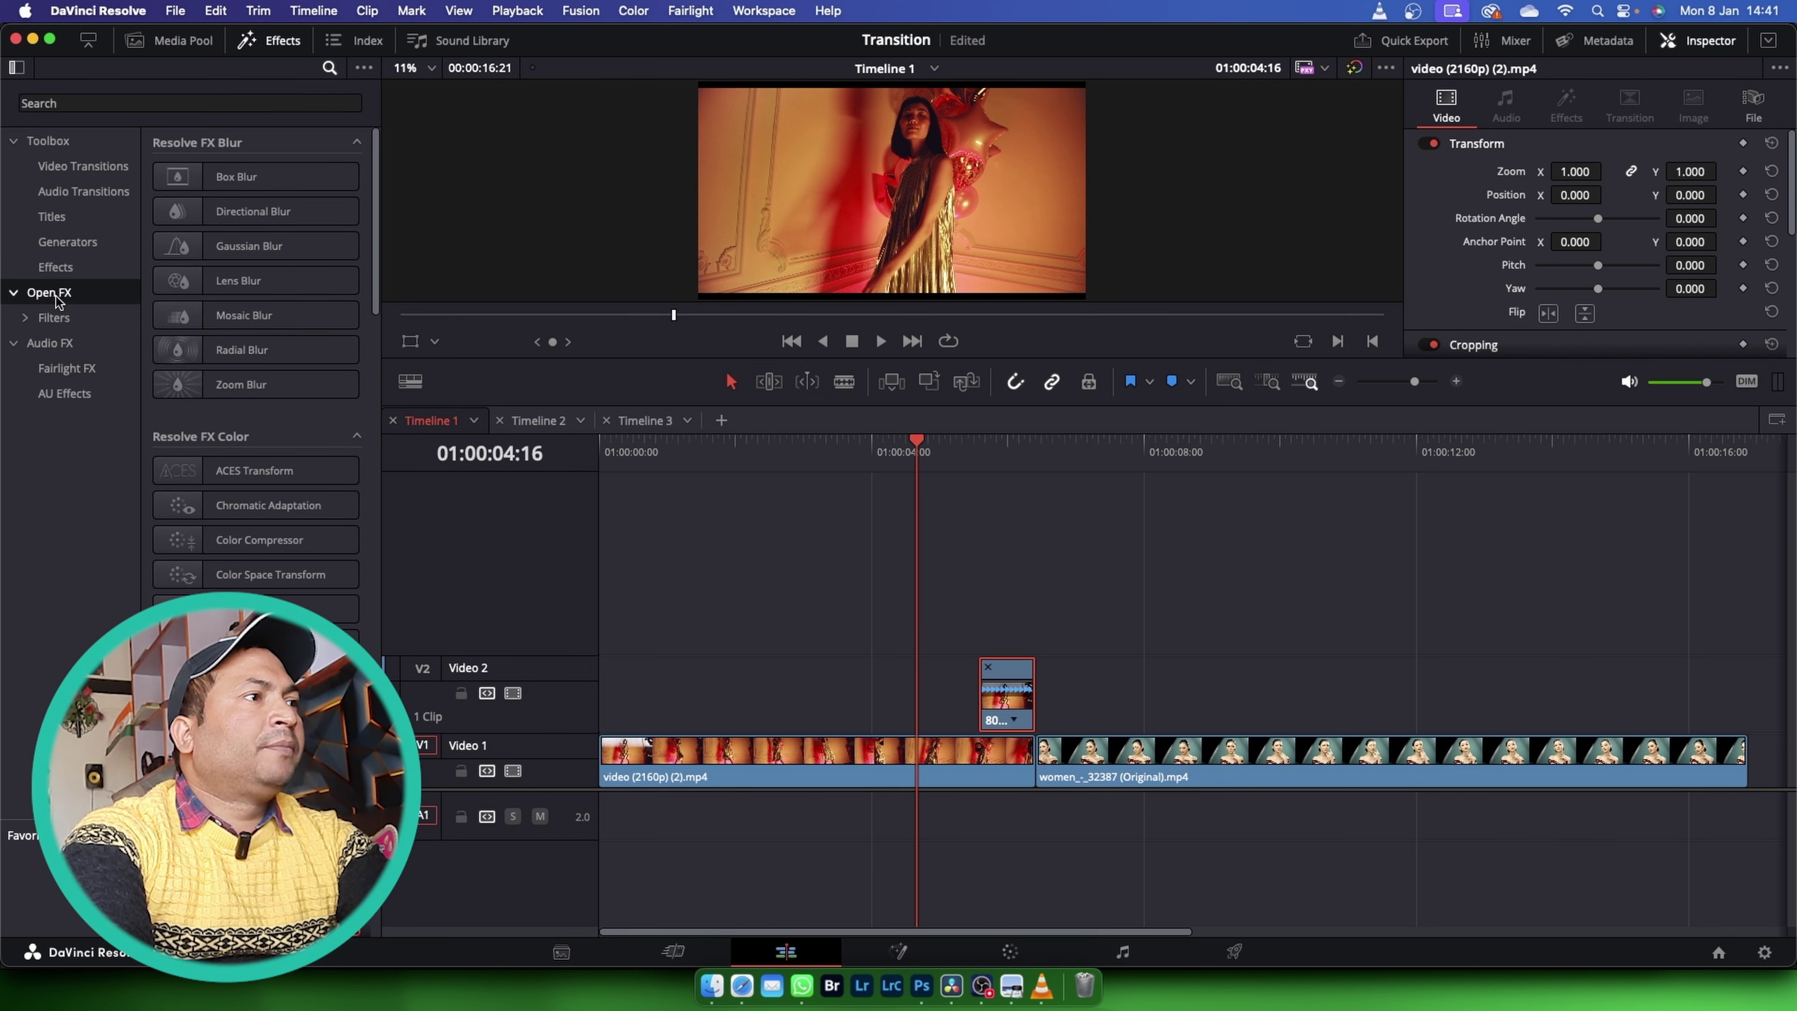
left_click(105, 103)
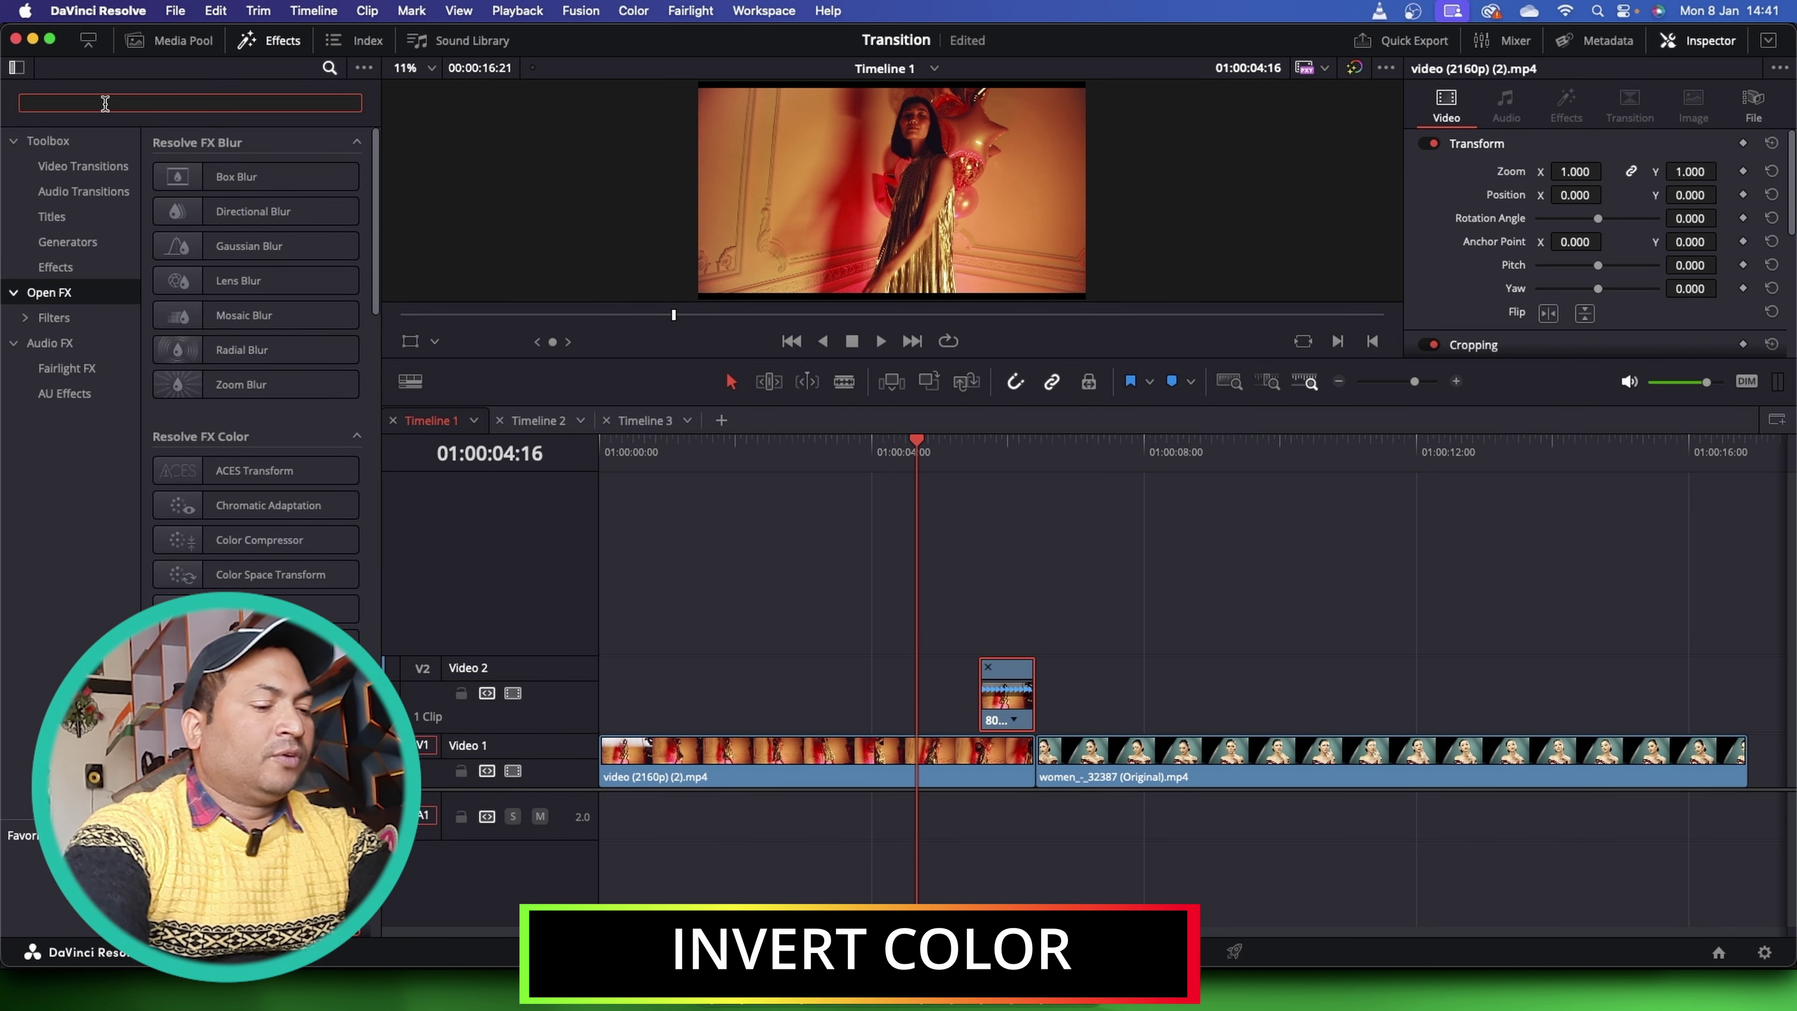
type("invert")
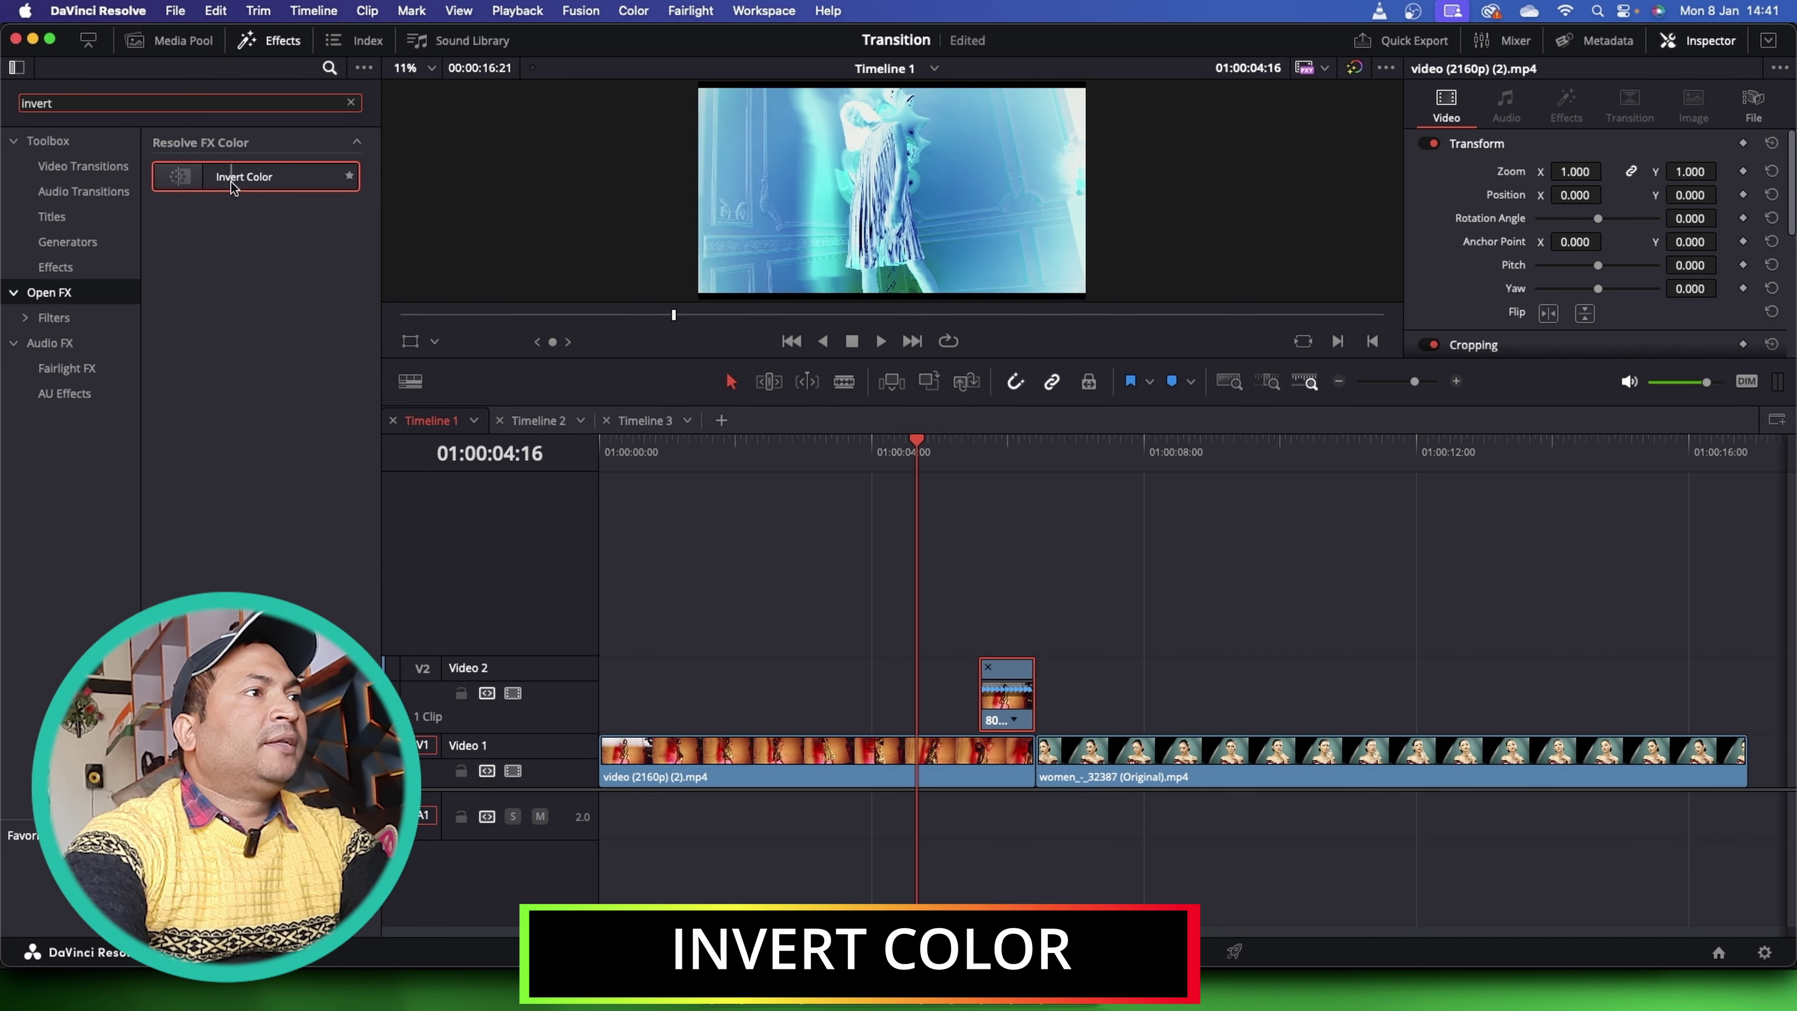
left_click_drag(228, 184, 1001, 677)
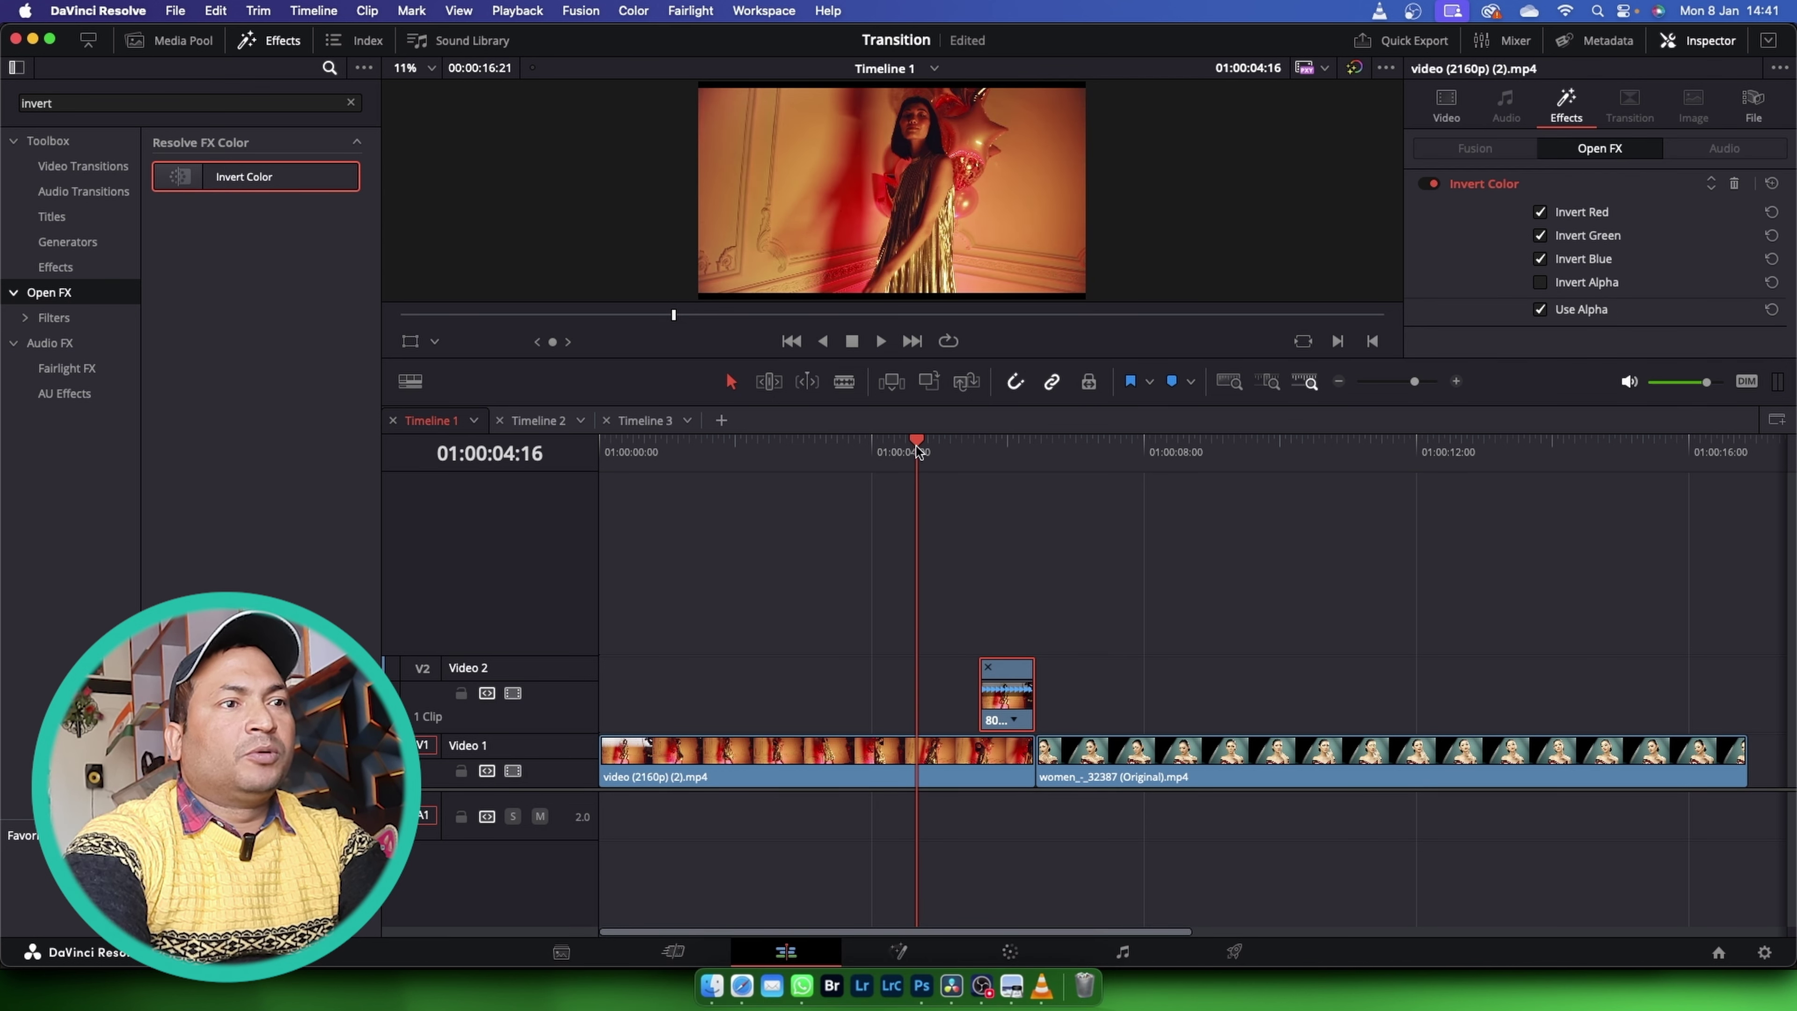
left_click_drag(914, 447, 950, 448)
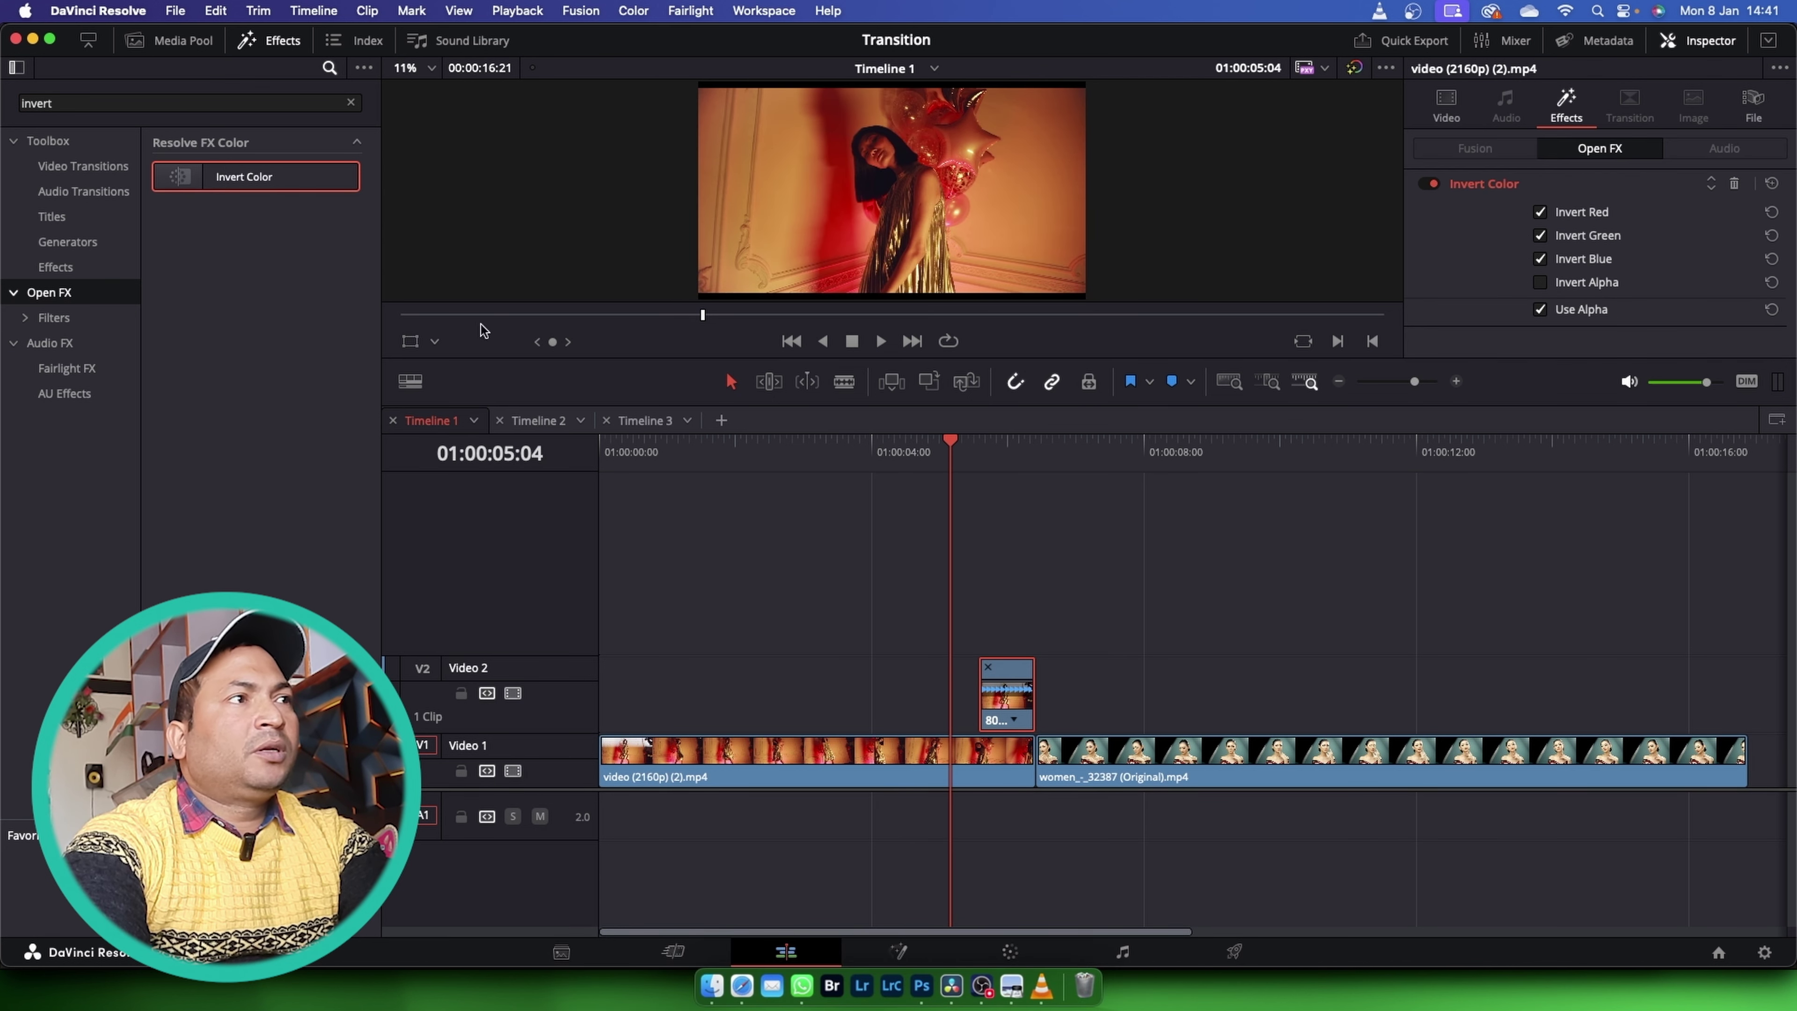
left_click(289, 47)
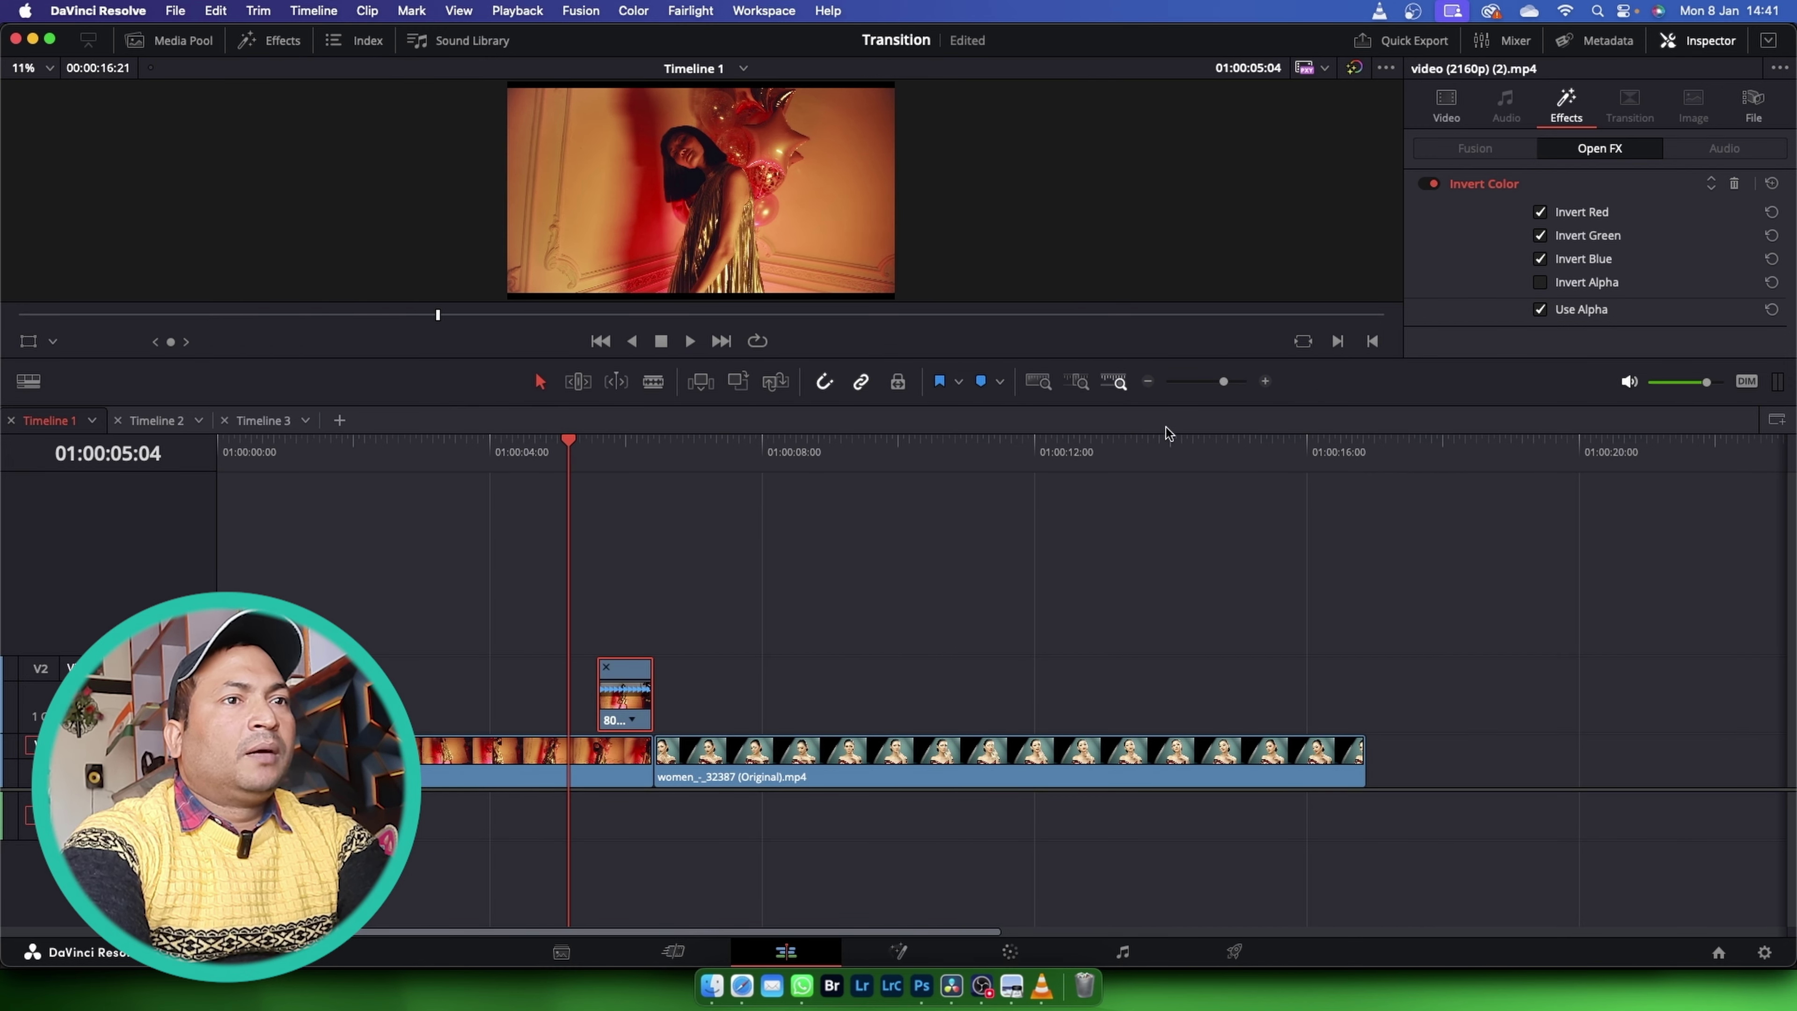
- Zoom in around the cut and play back the inverted flash to review it
left_click_drag(1223, 380, 1230, 381)
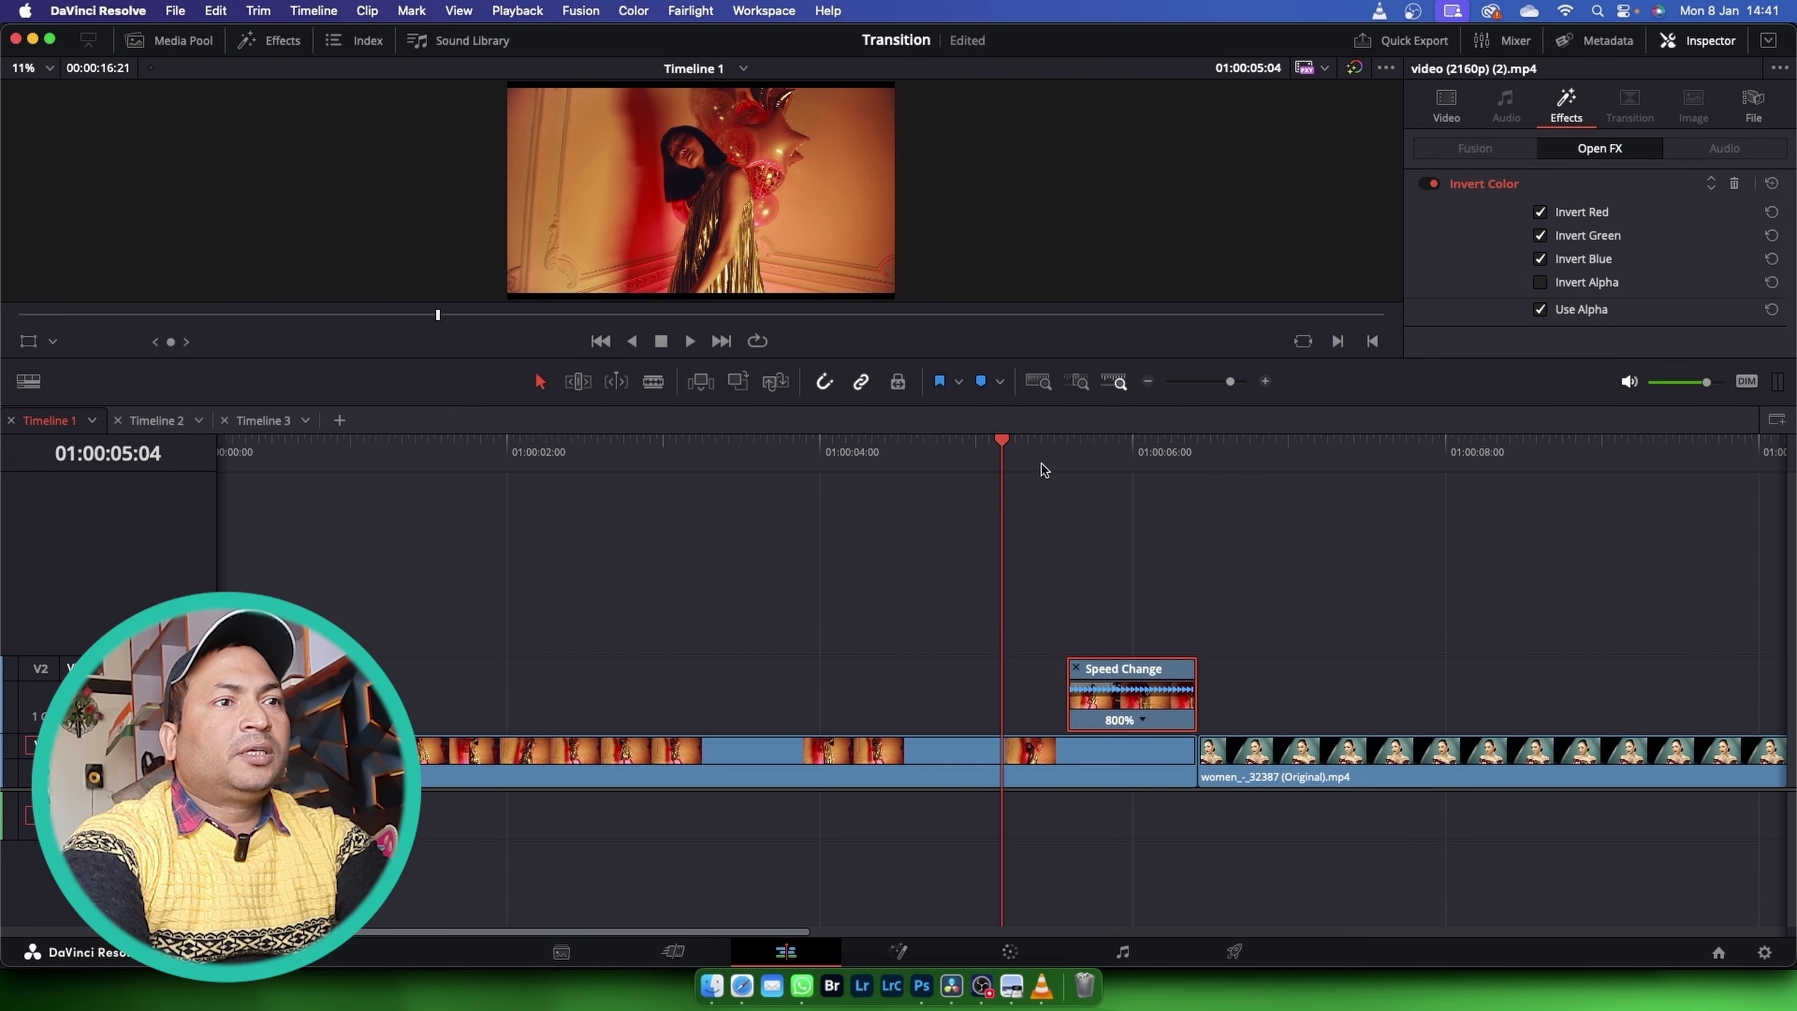
left_click_drag(1034, 467, 910, 498)
key("space")
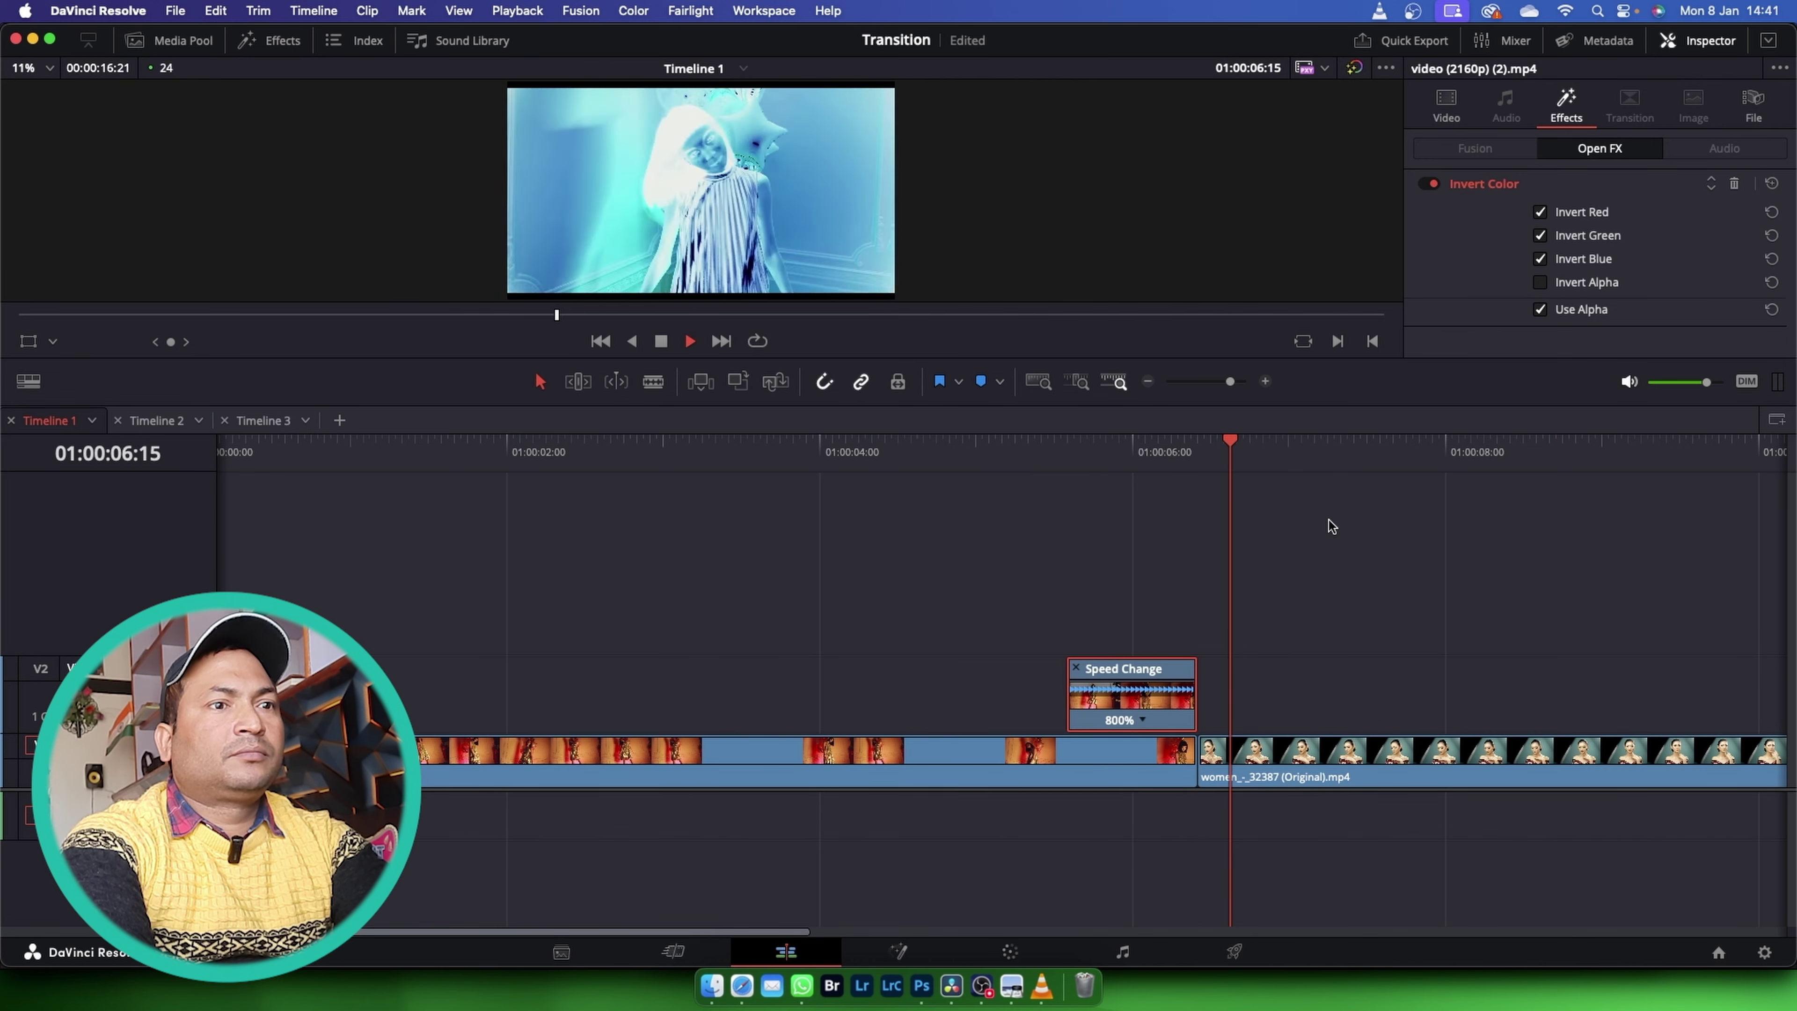
left_click_drag(1307, 473, 1034, 489)
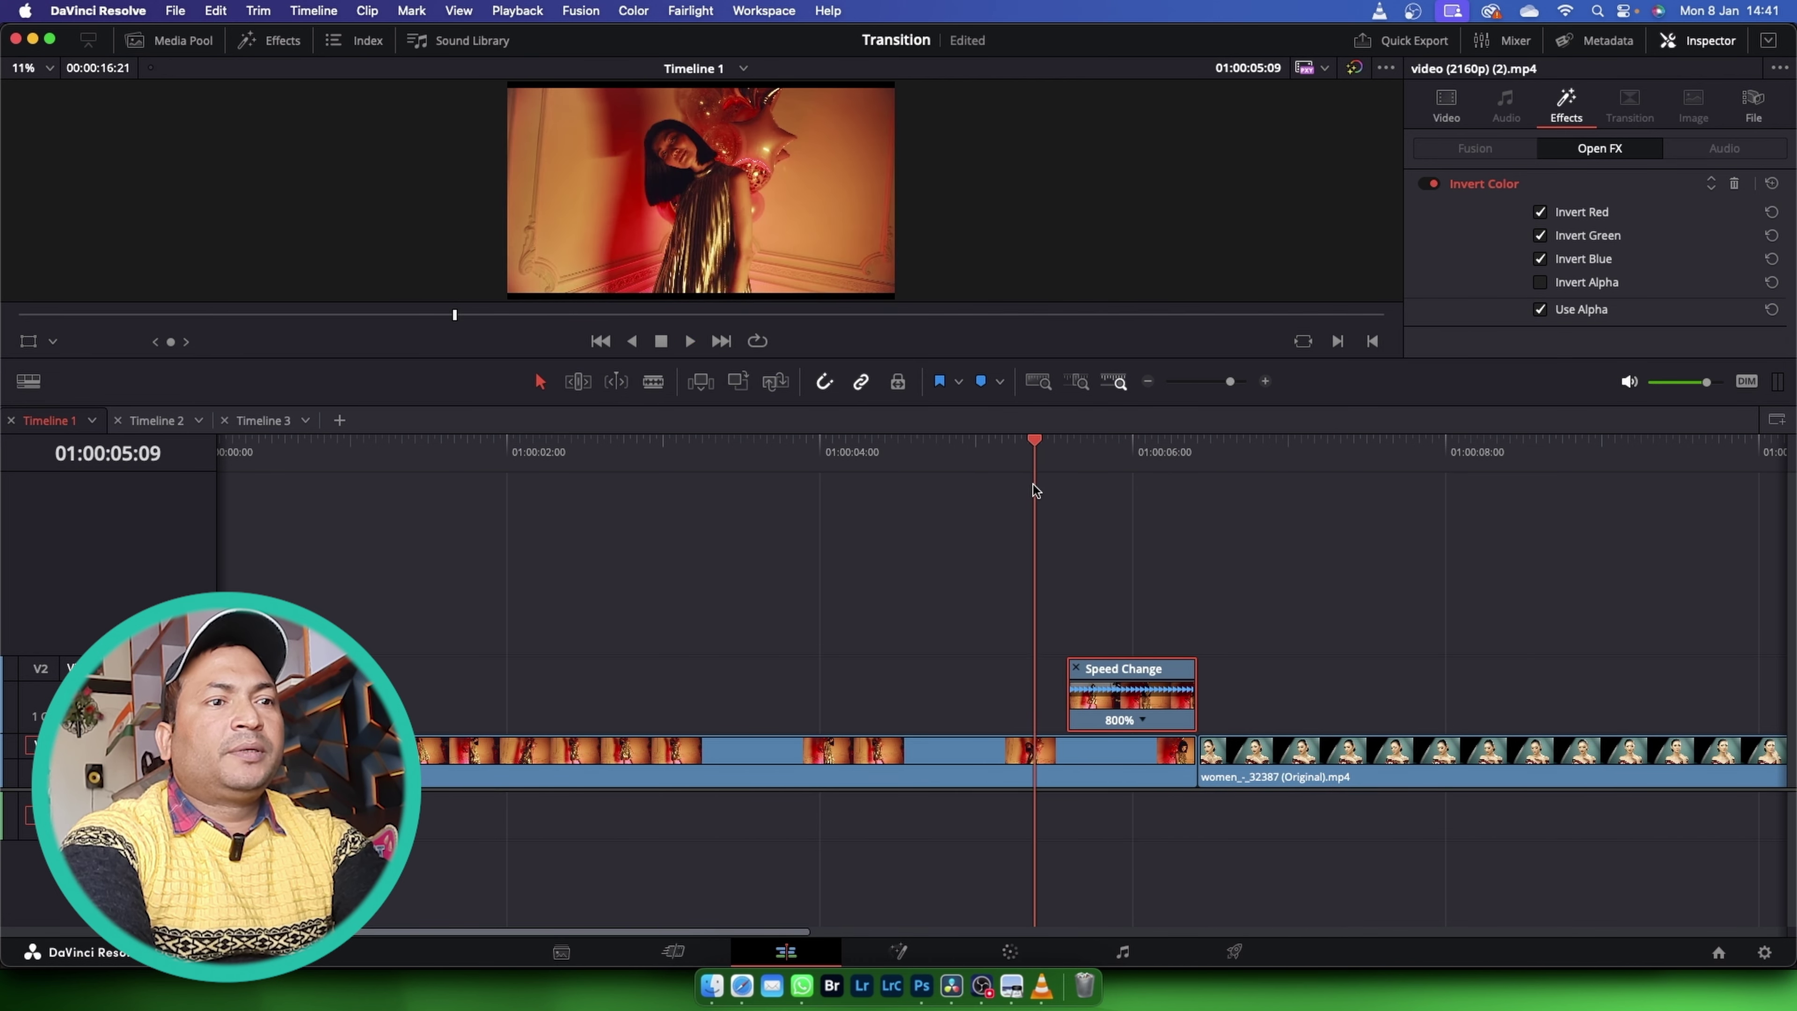
key("space")
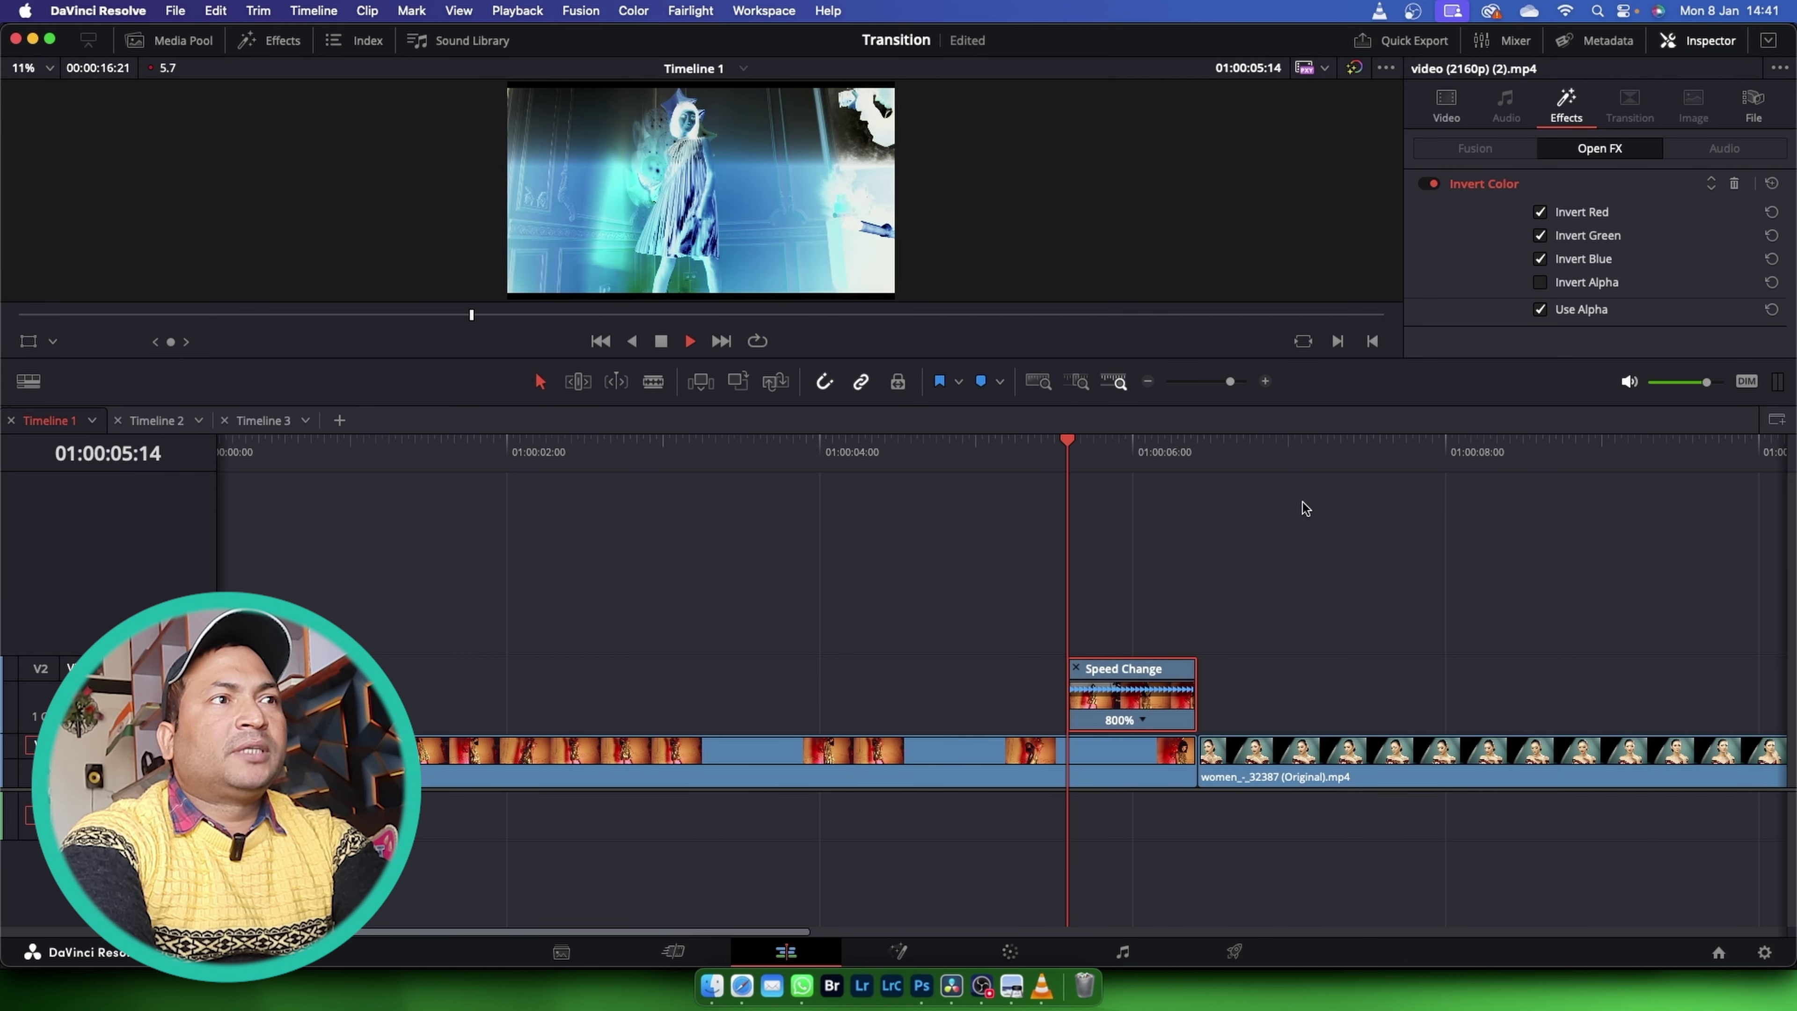
key("space")
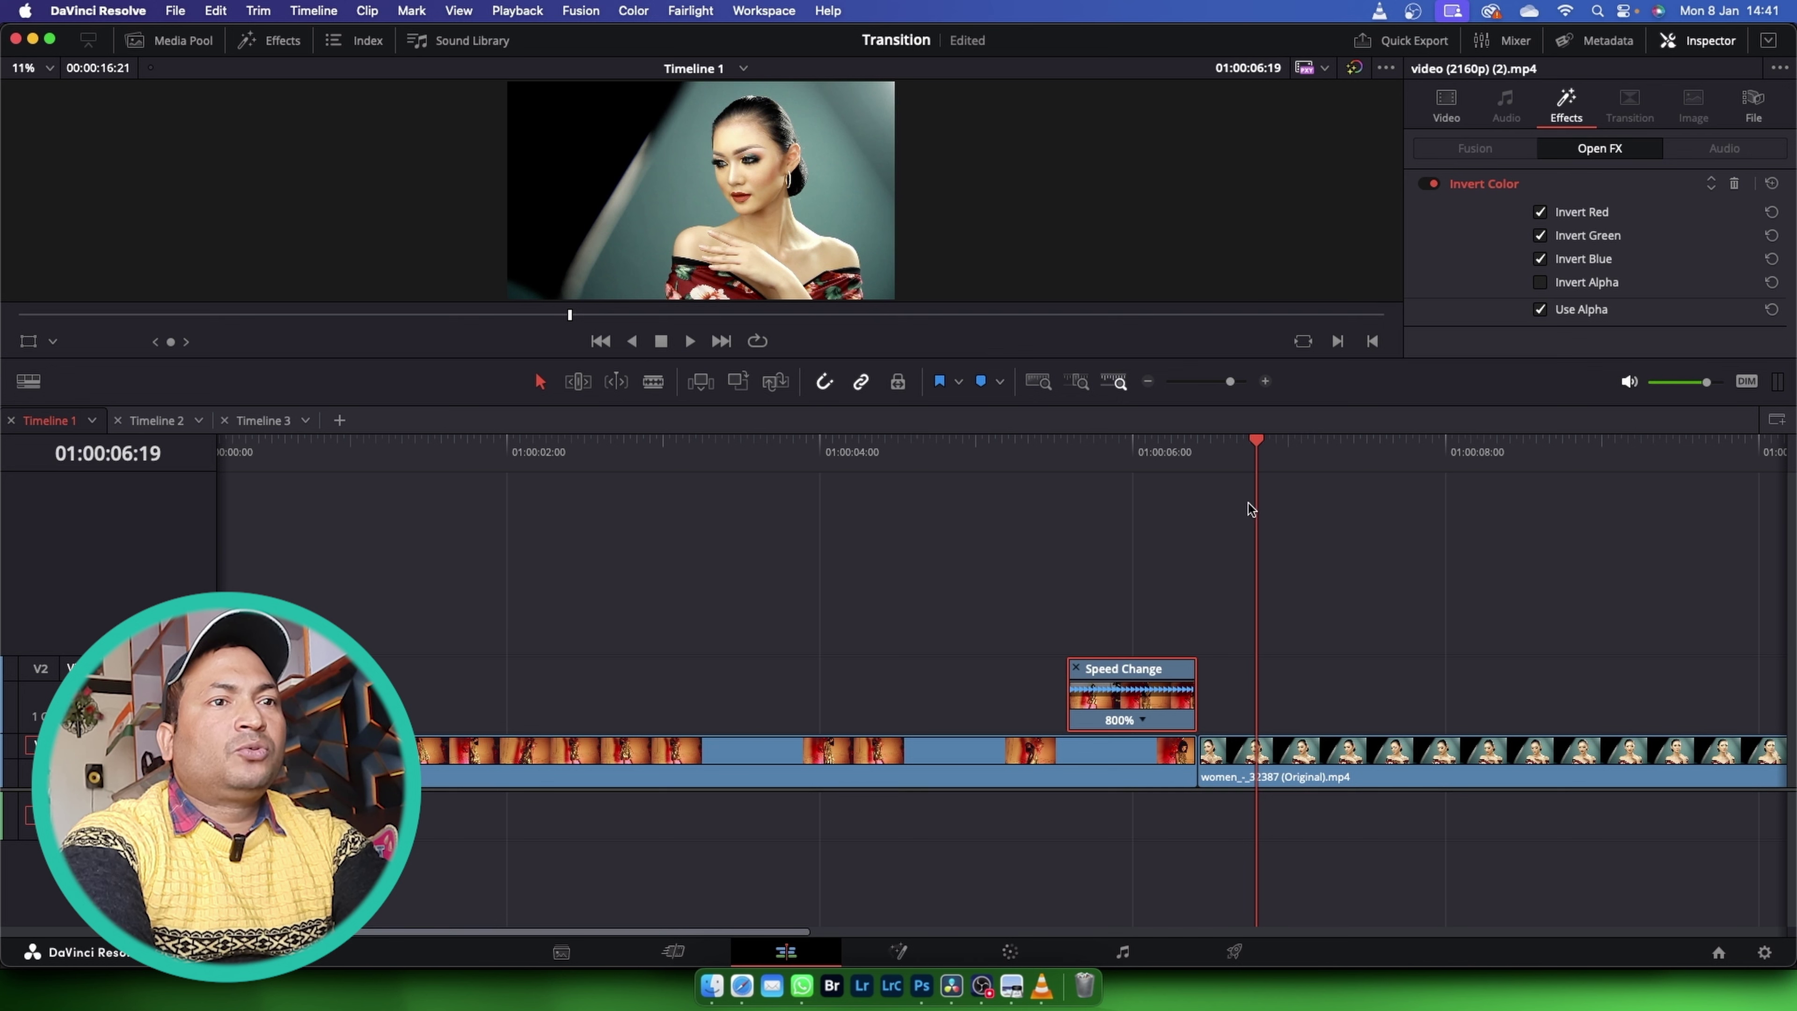
- Split the V2 clip at 01:00:06:02, delete the tail, and align the rest to the cut
left_click_drag(1251, 508, 1145, 523)
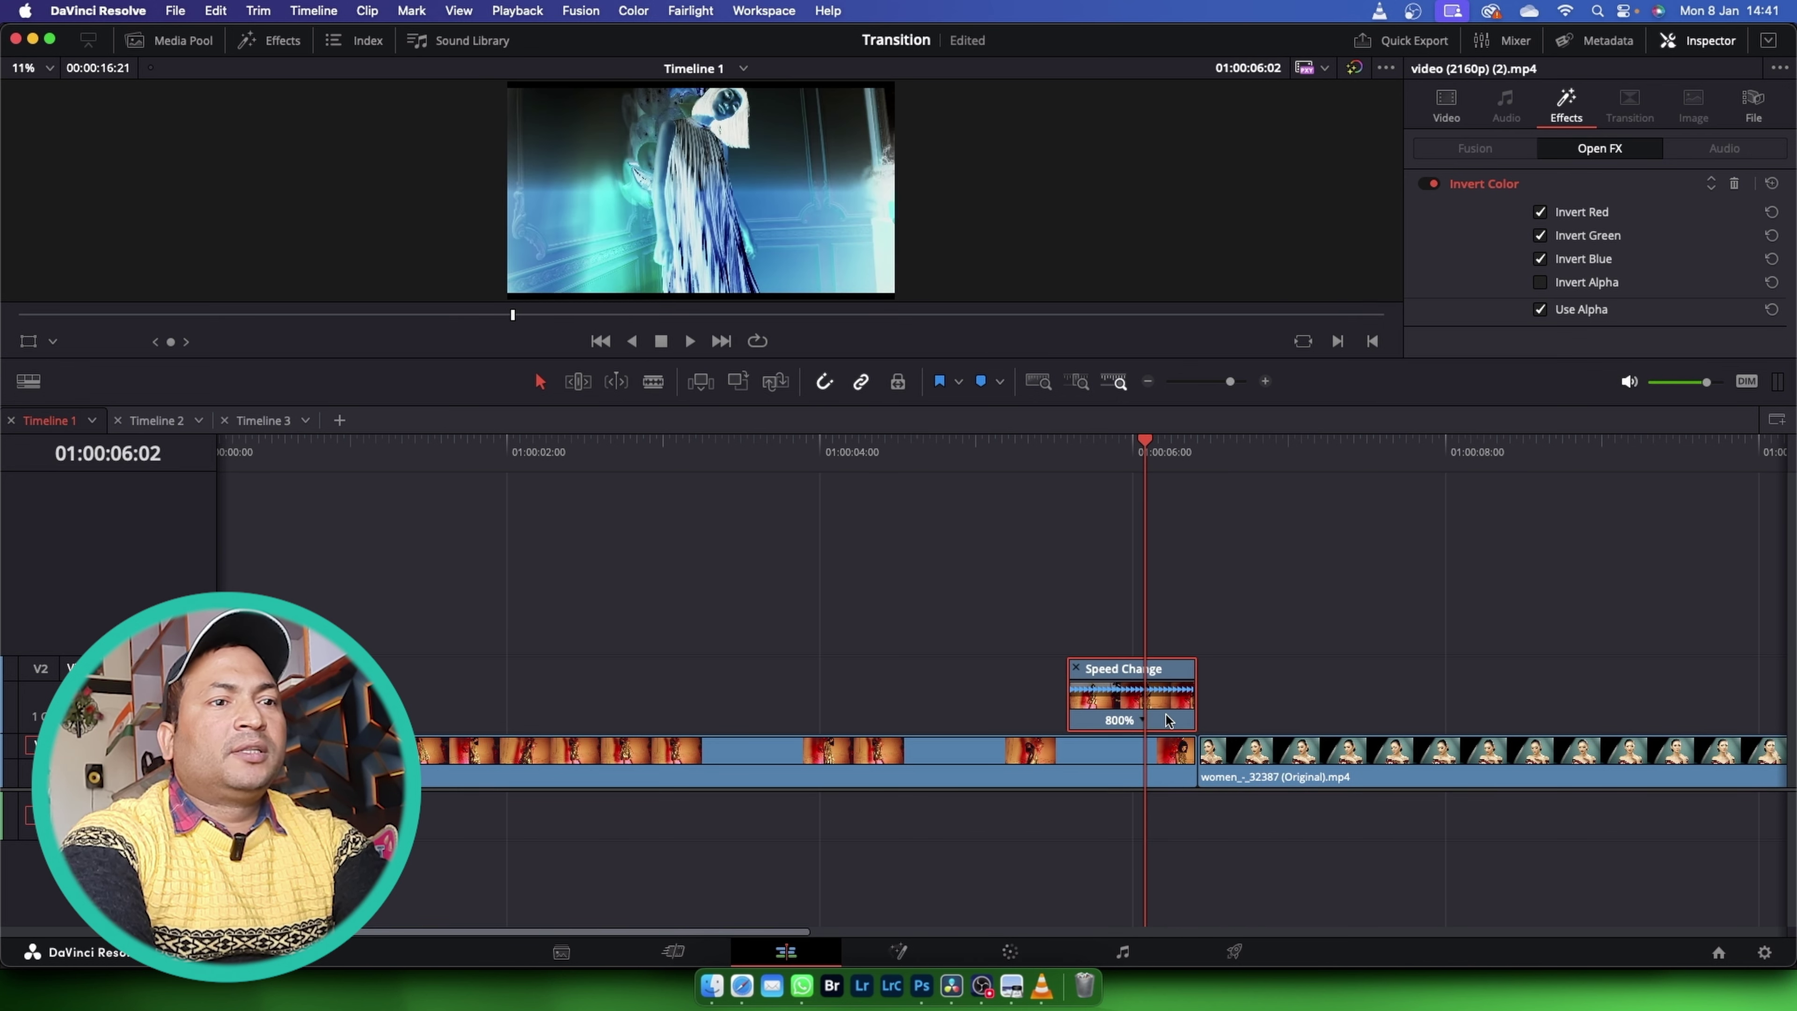
key("super+b")
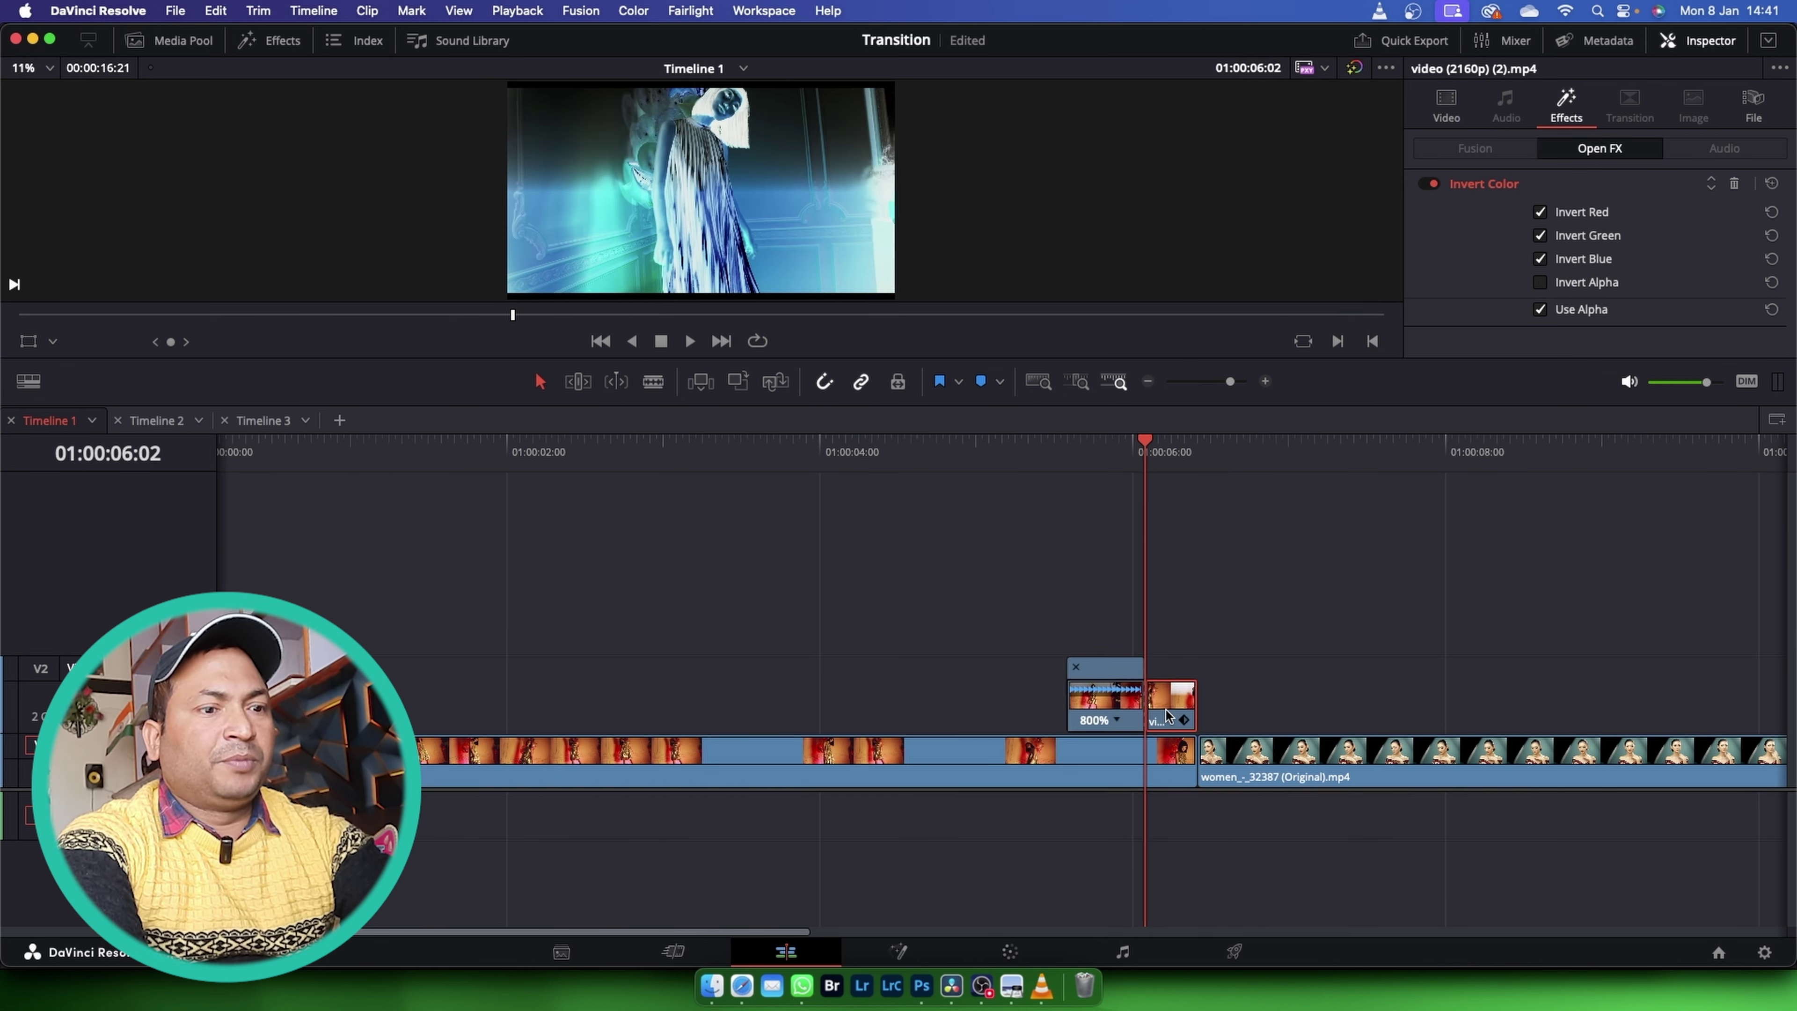
key("Delete")
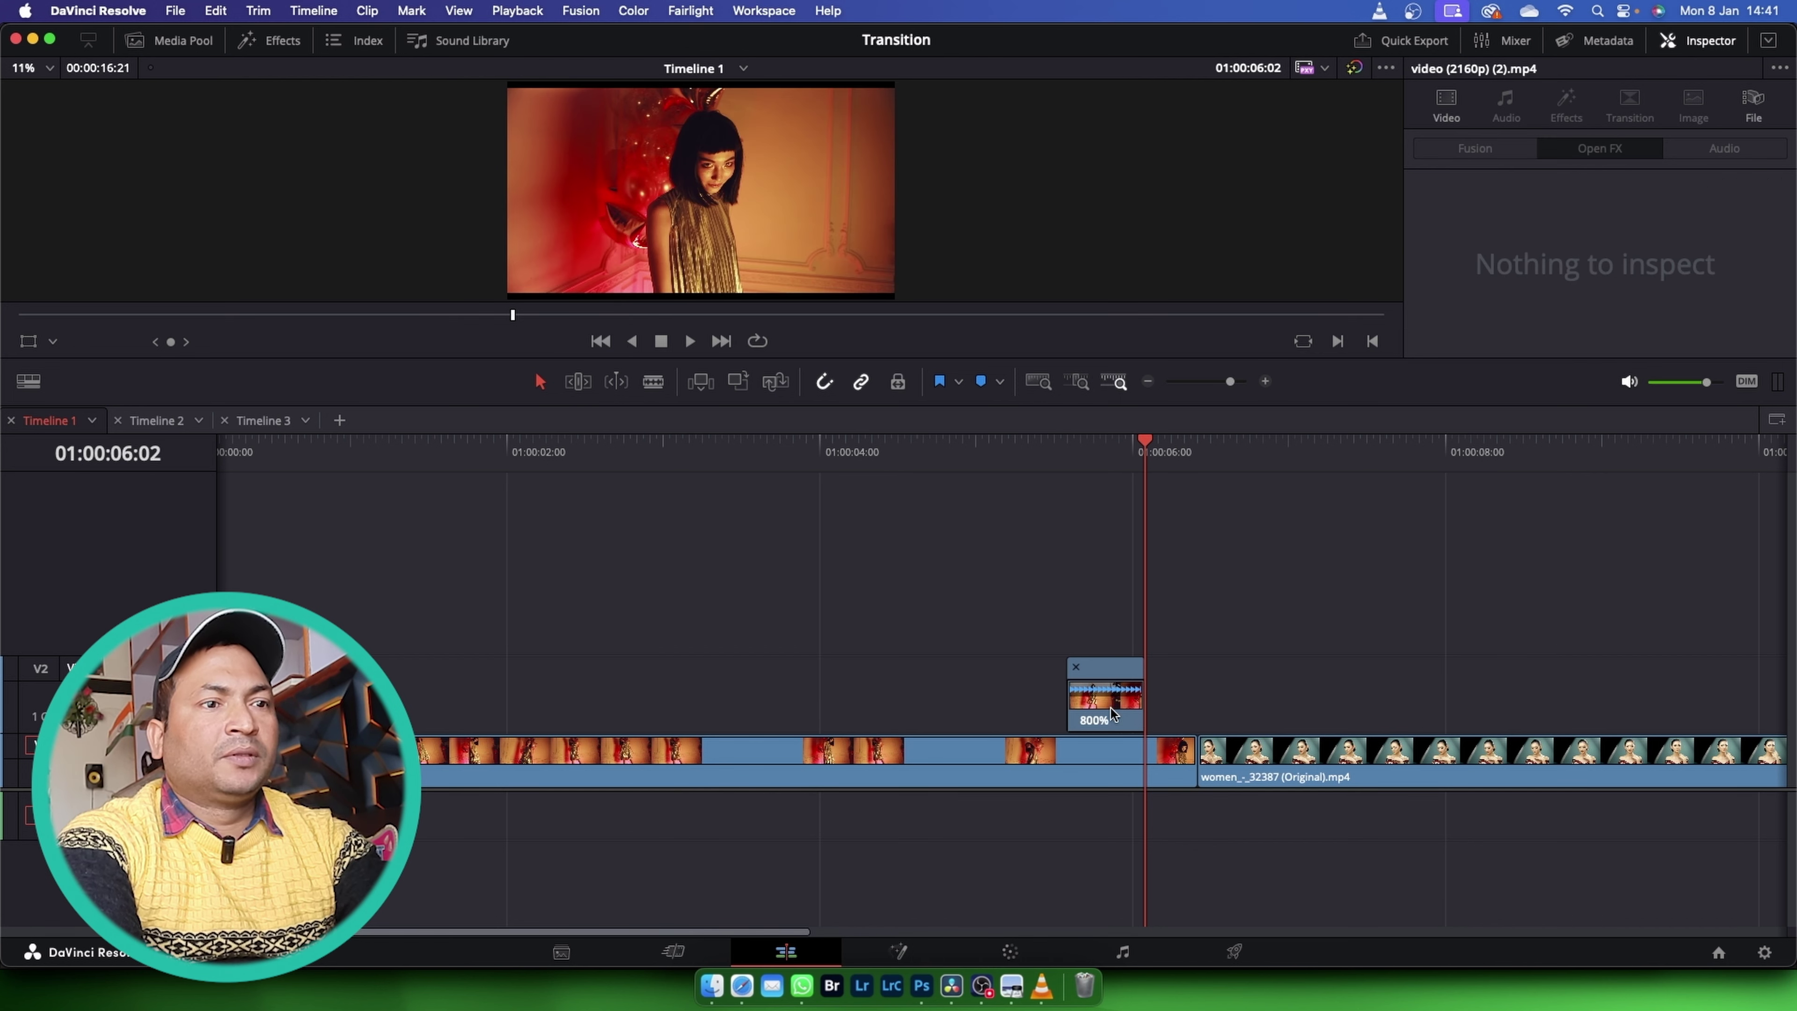
left_click_drag(1106, 710, 1160, 710)
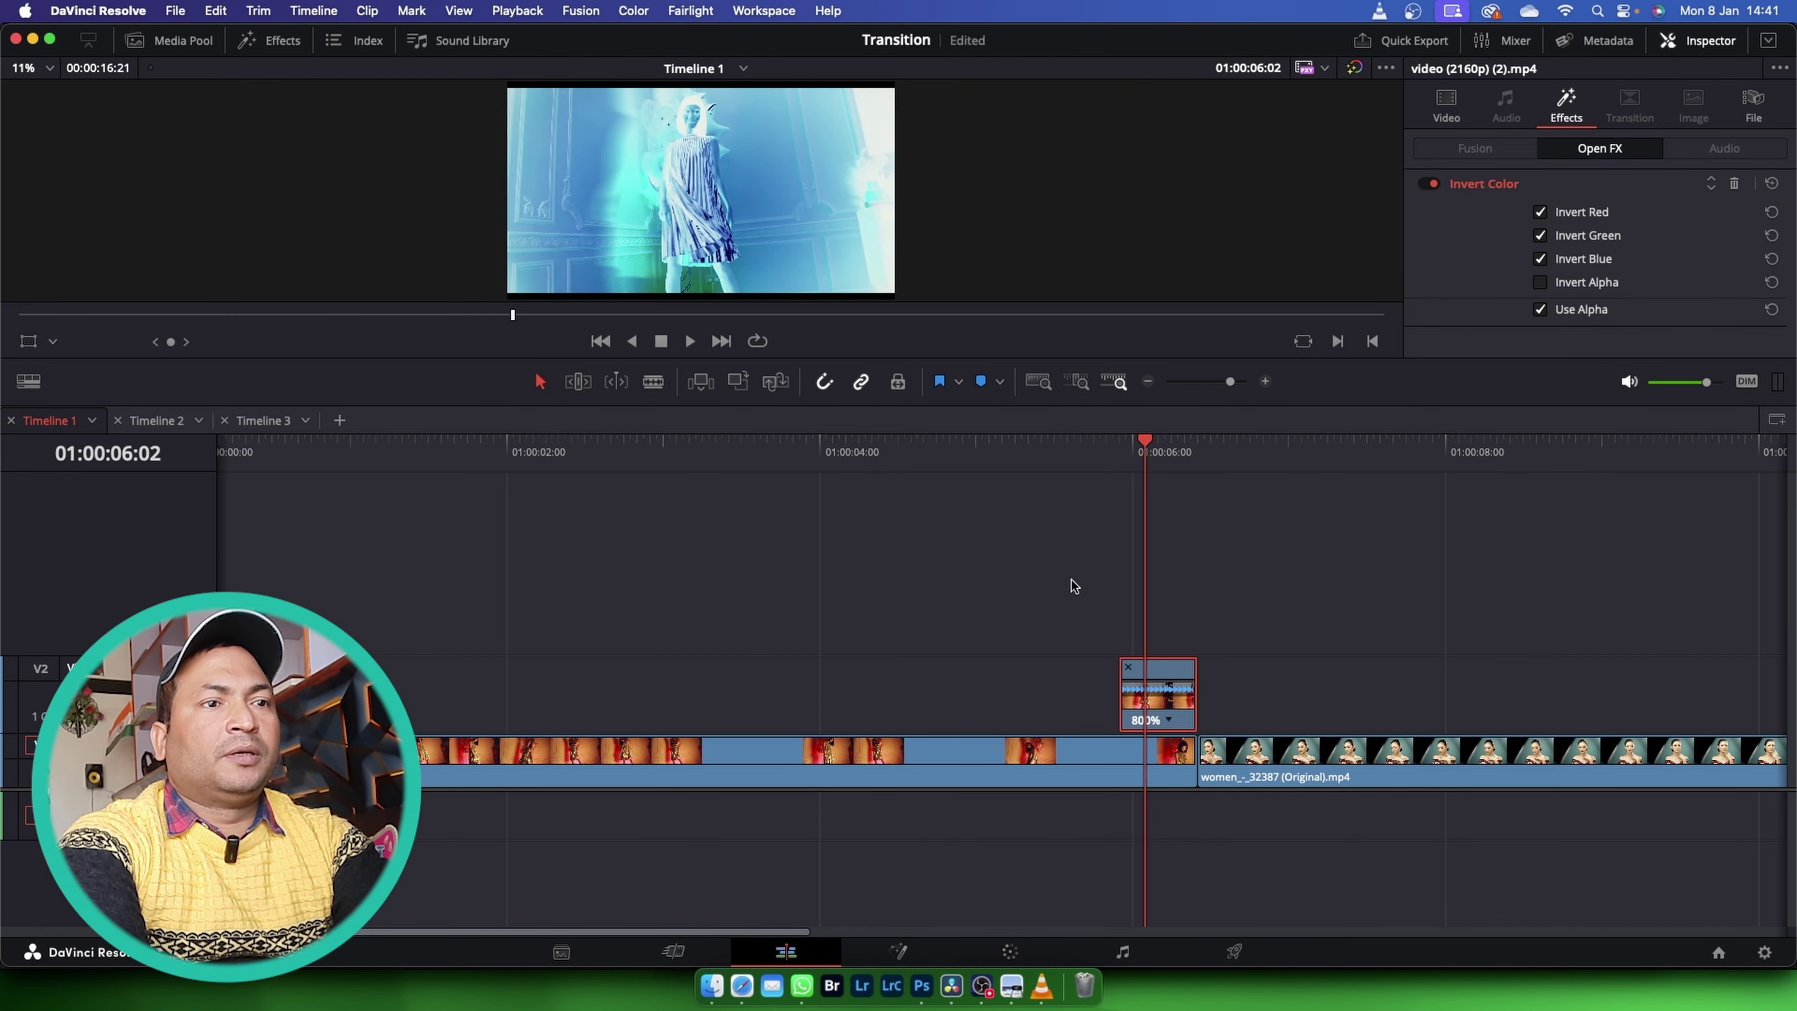
left_click(1023, 461)
key("space")
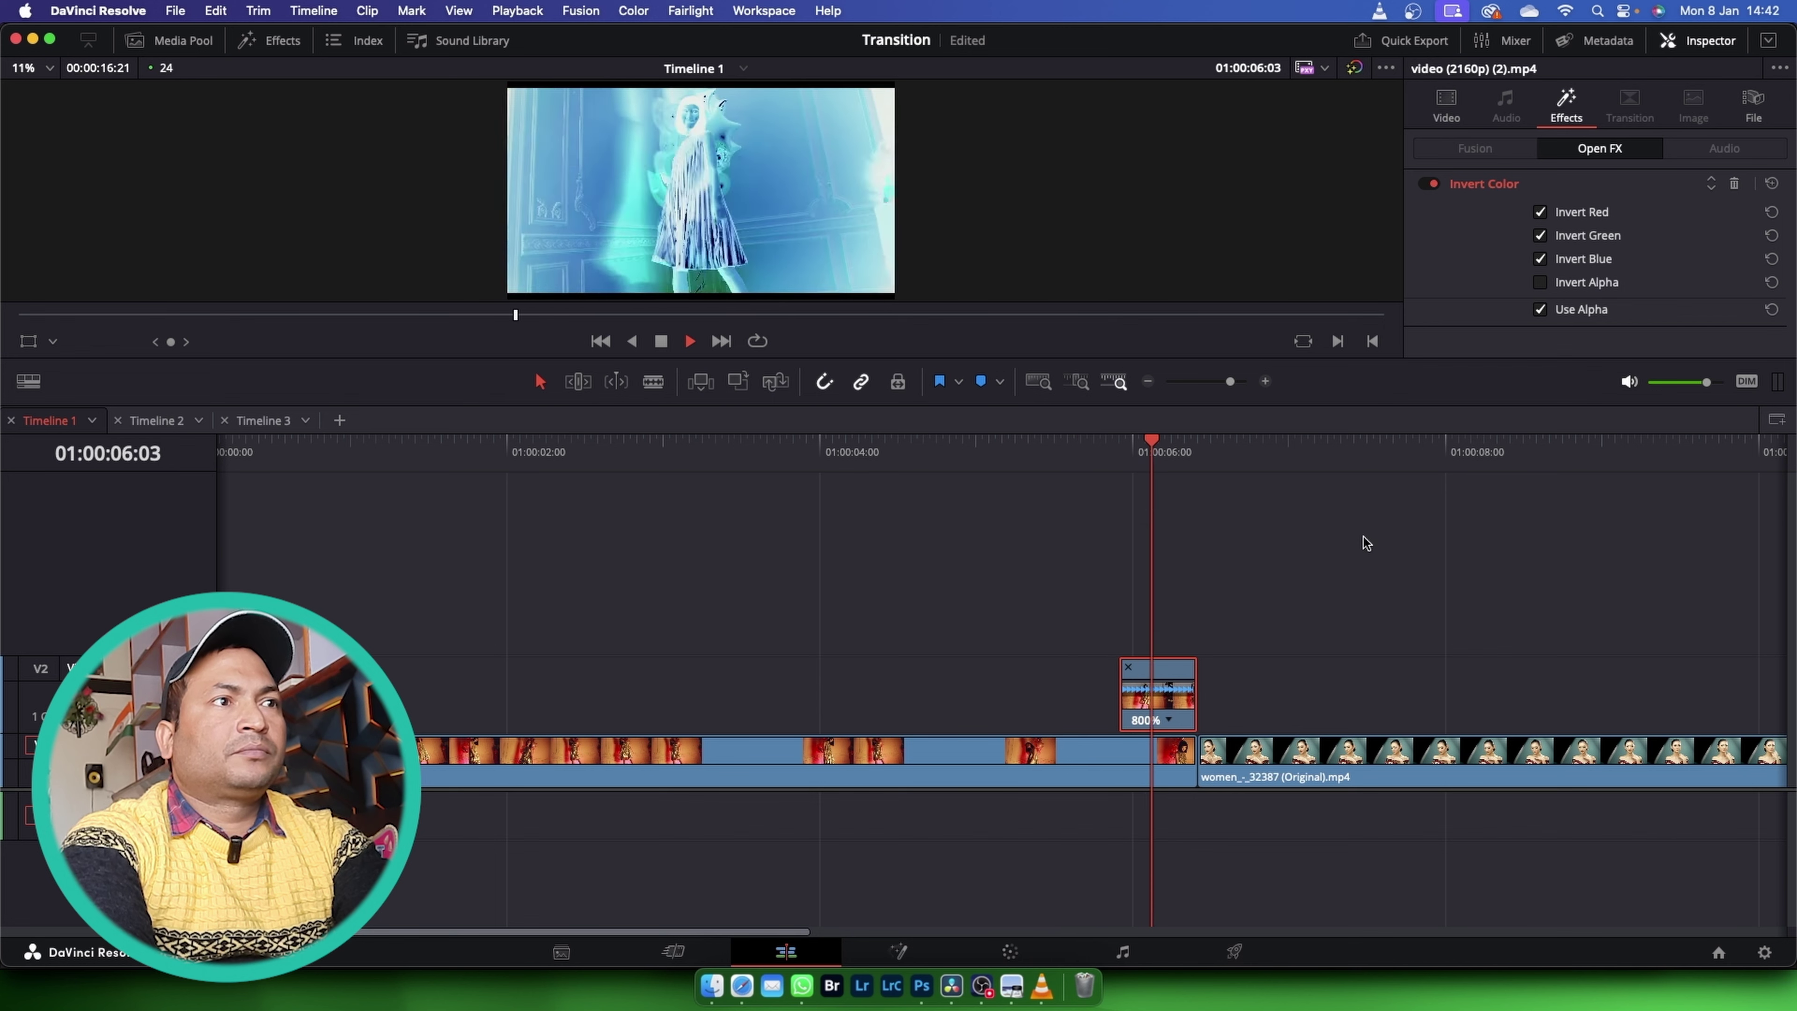
key("space")
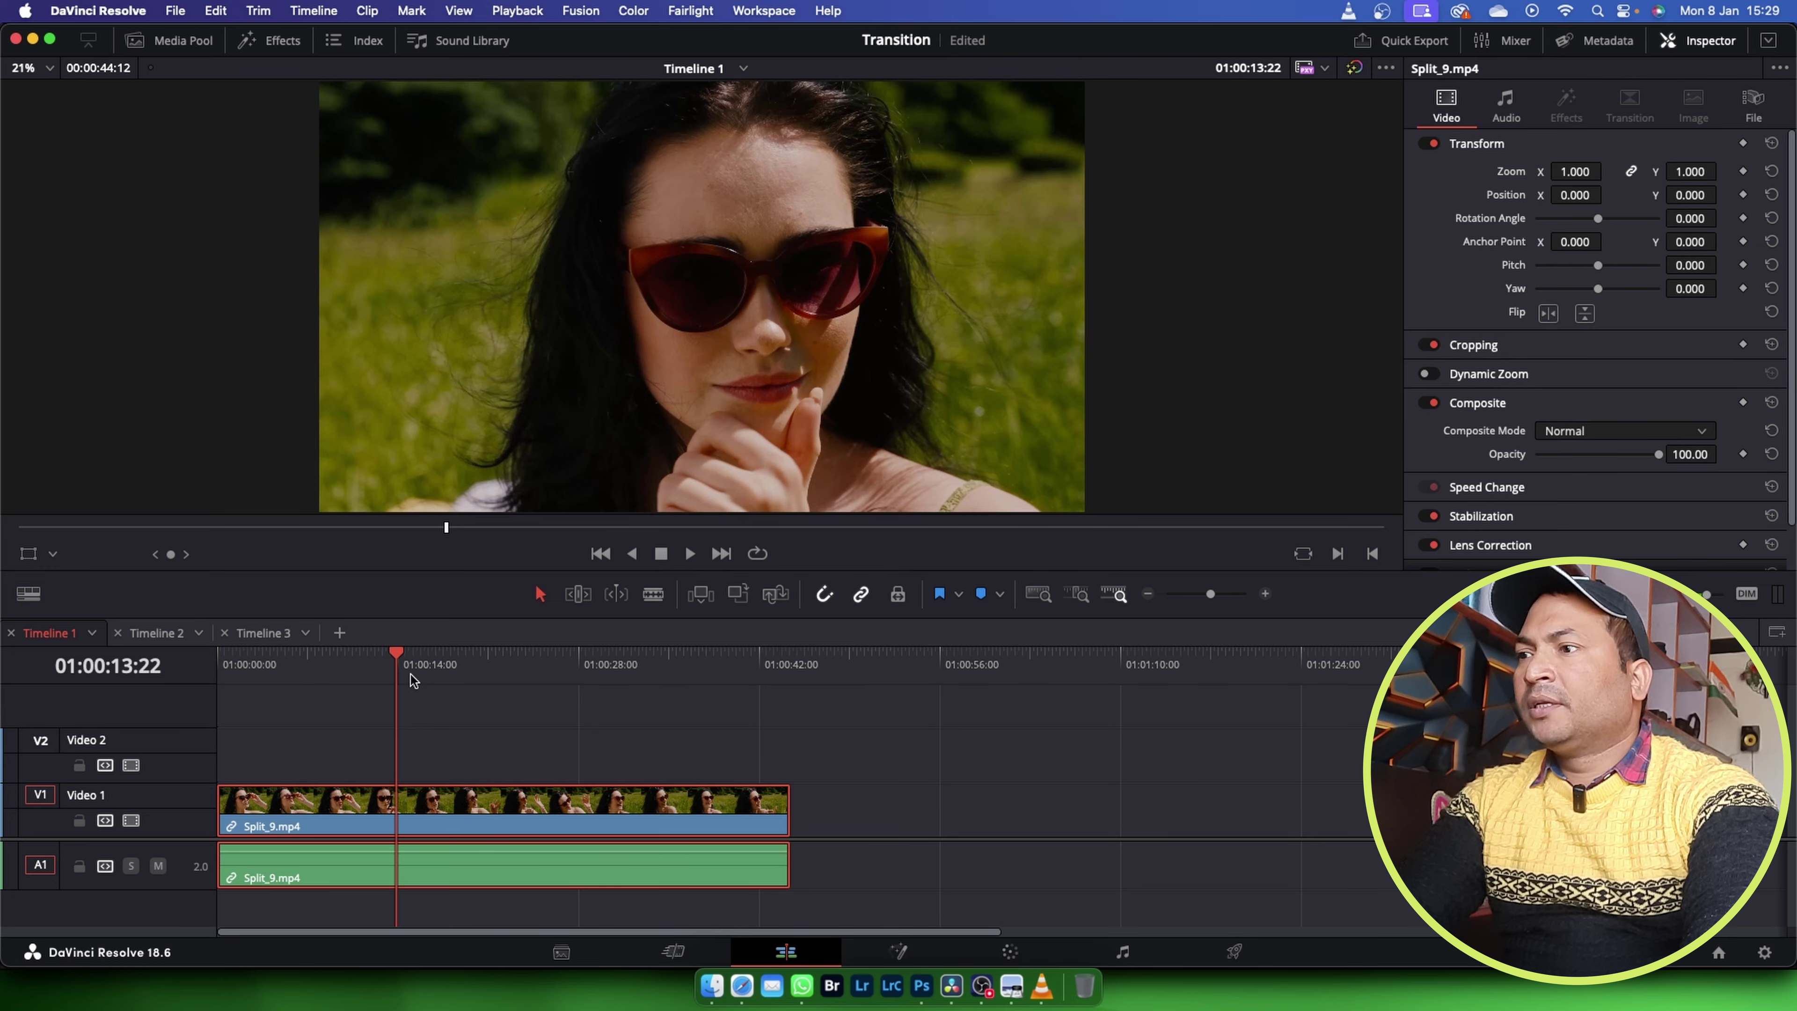
- Take the Split_9.mp4 clip to the Color page and ready the Effects library search
mouse_move(401, 688)
left_mouse_down()
mouse_move(261, 688)
mouse_move(377, 688)
left_mouse_up()
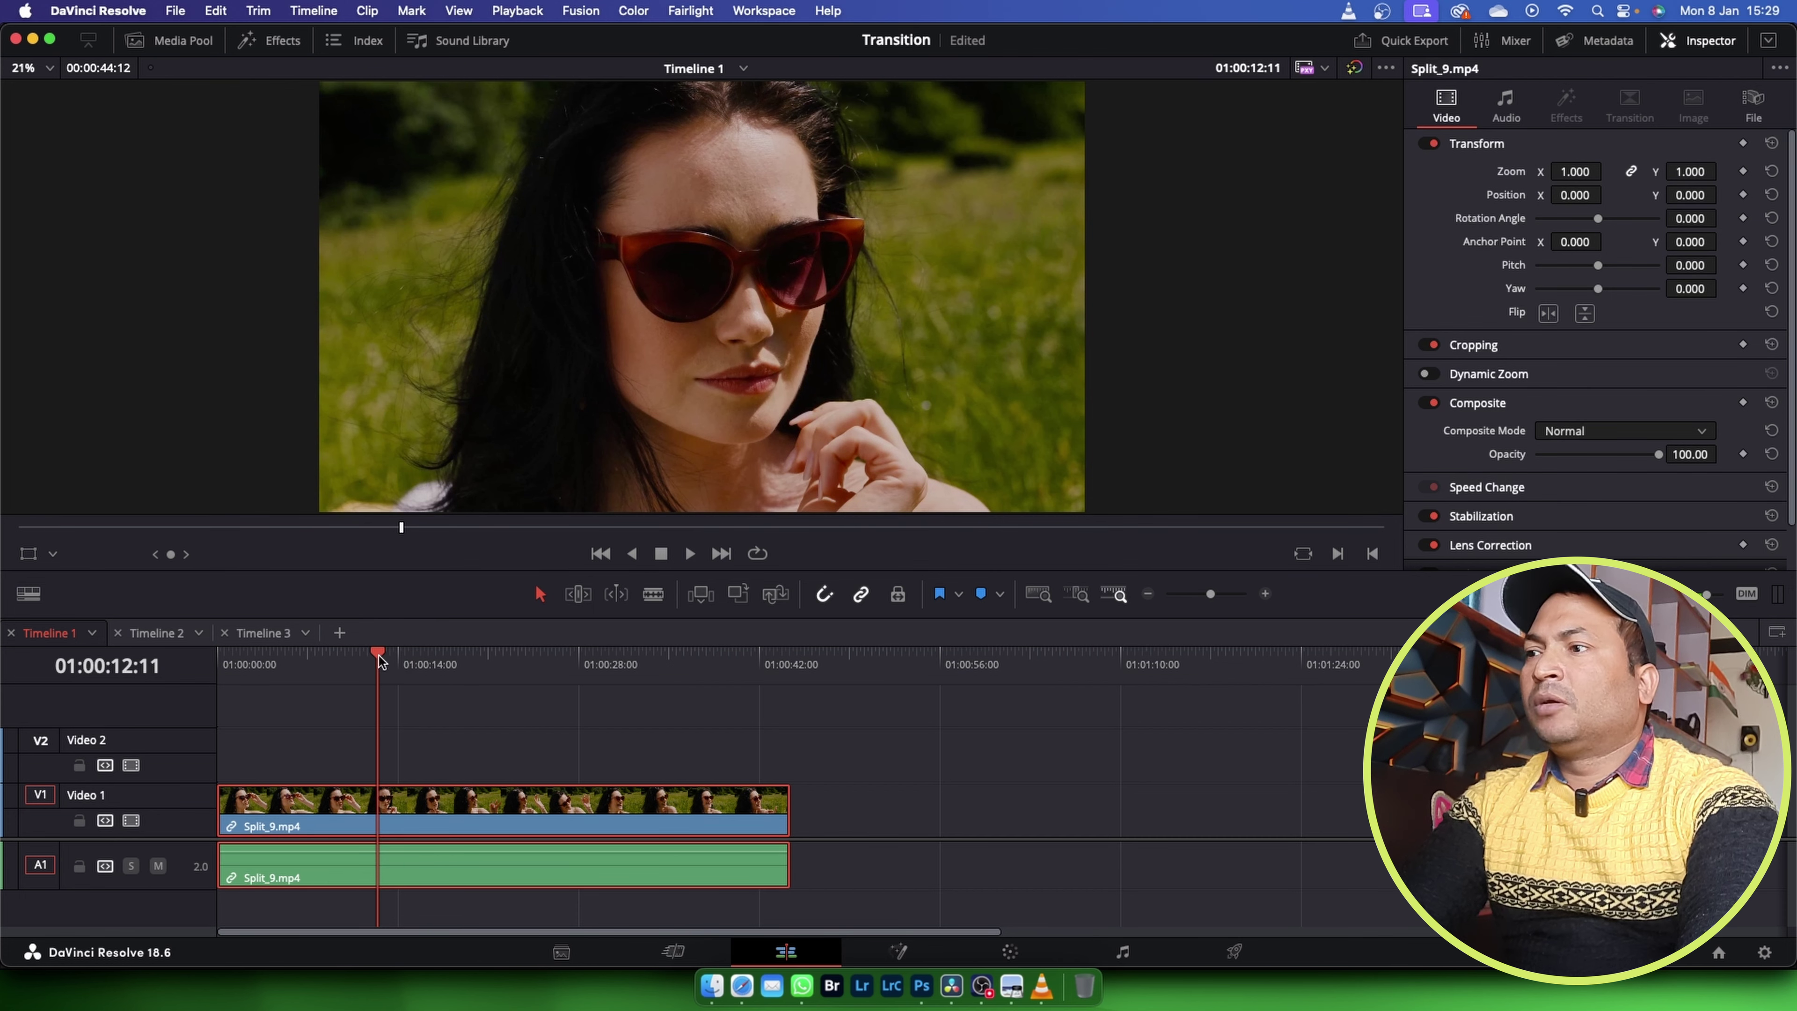
mouse_move(380, 660)
left_mouse_down()
mouse_move(593, 668)
mouse_move(383, 677)
left_mouse_up()
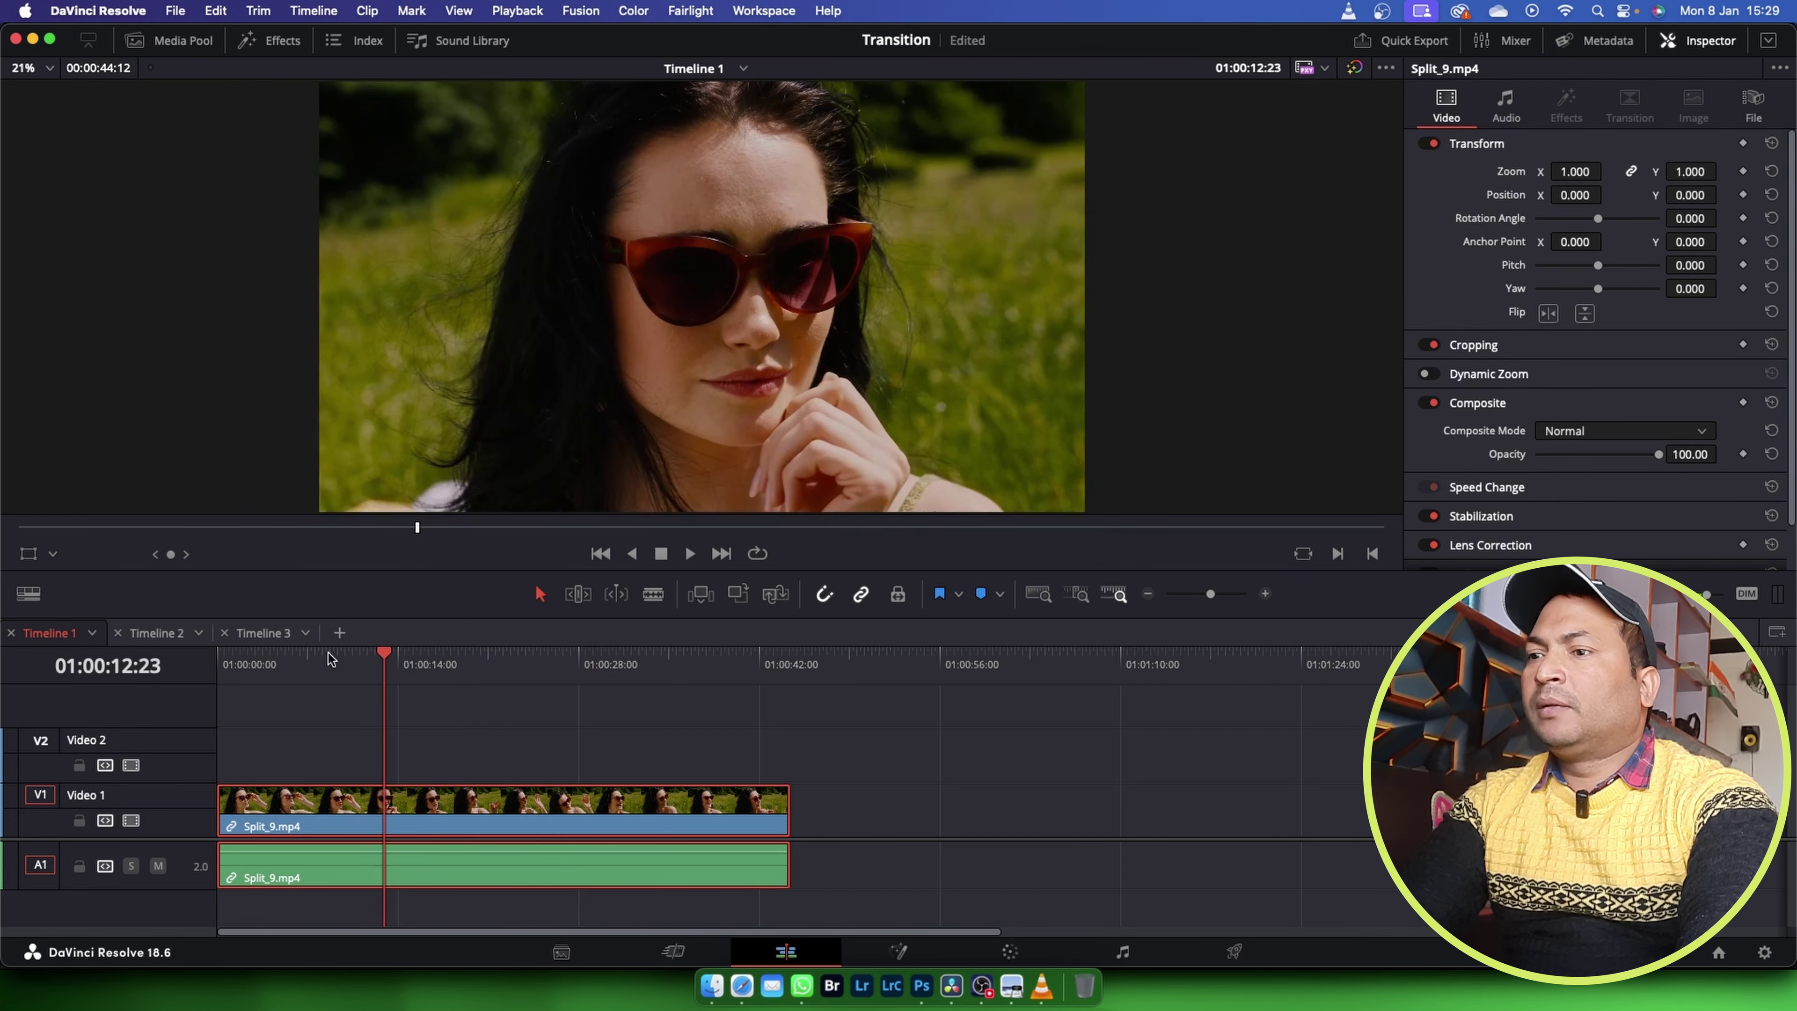
left_click(1010, 951)
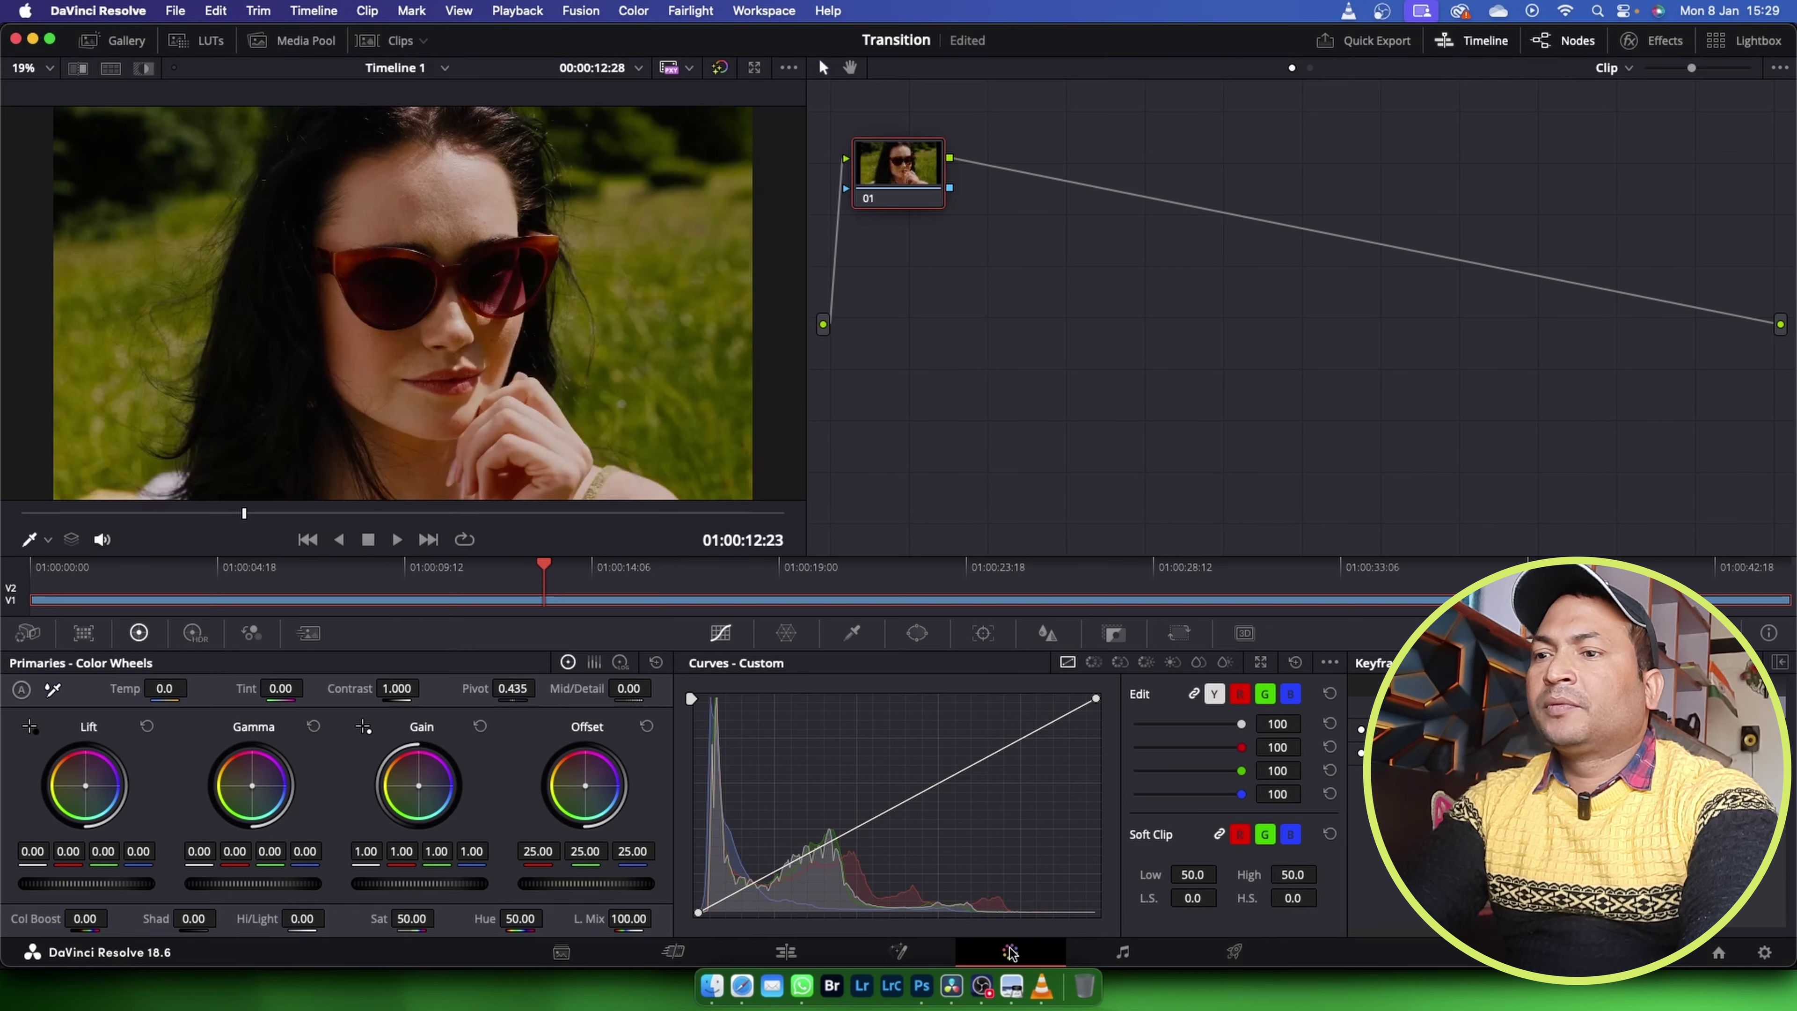
left_click(1670, 44)
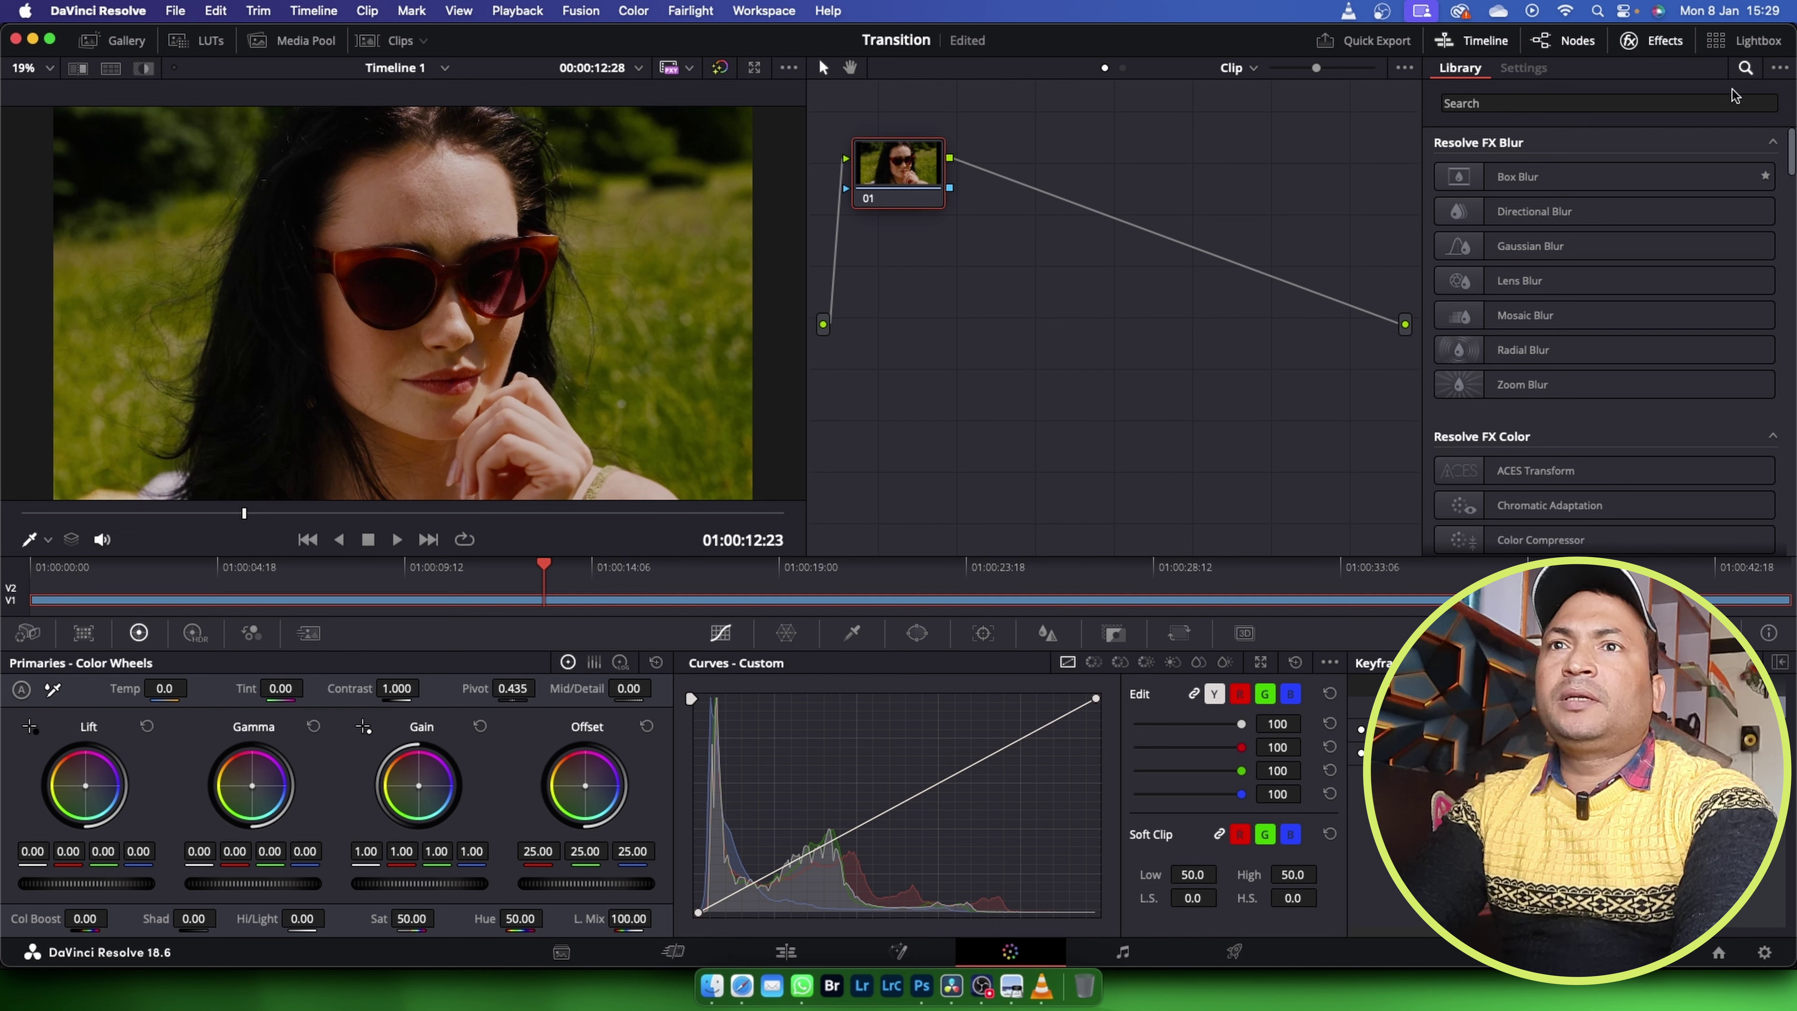
left_click(1515, 103)
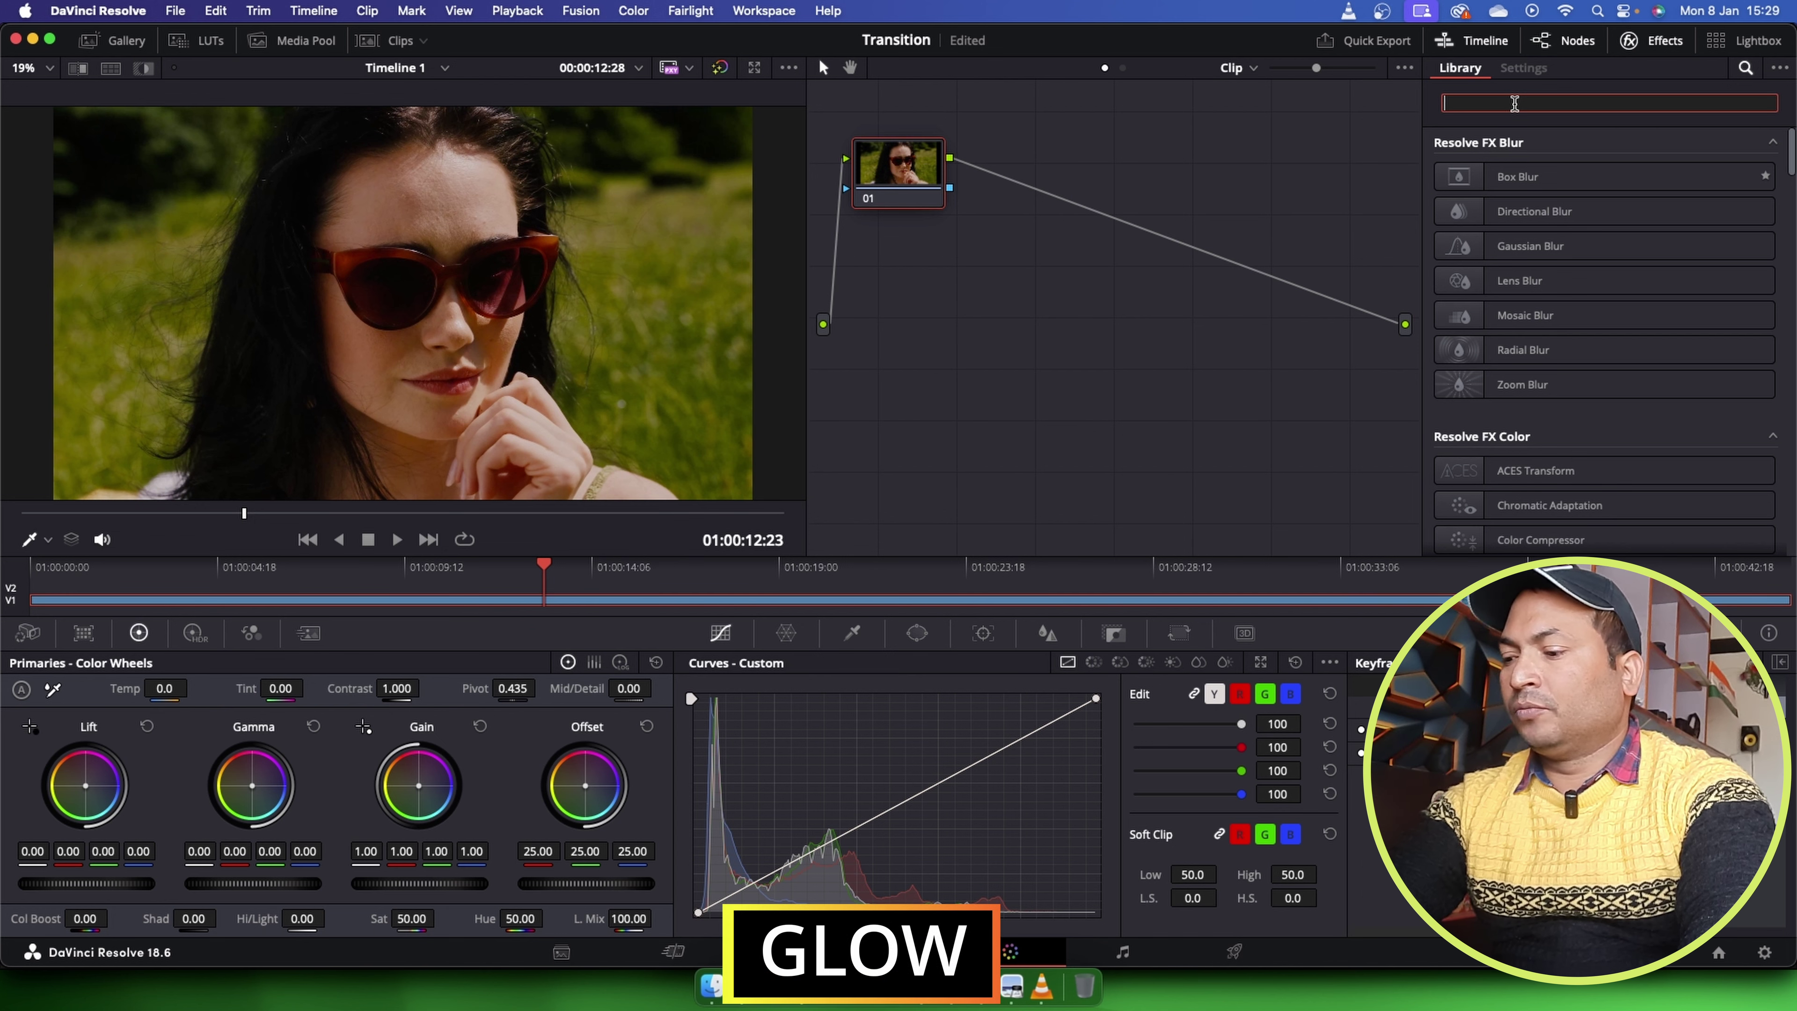
- Apply Glow to node 01 with Shine Threshold and Spread at 0, toggling to compare
type("glo")
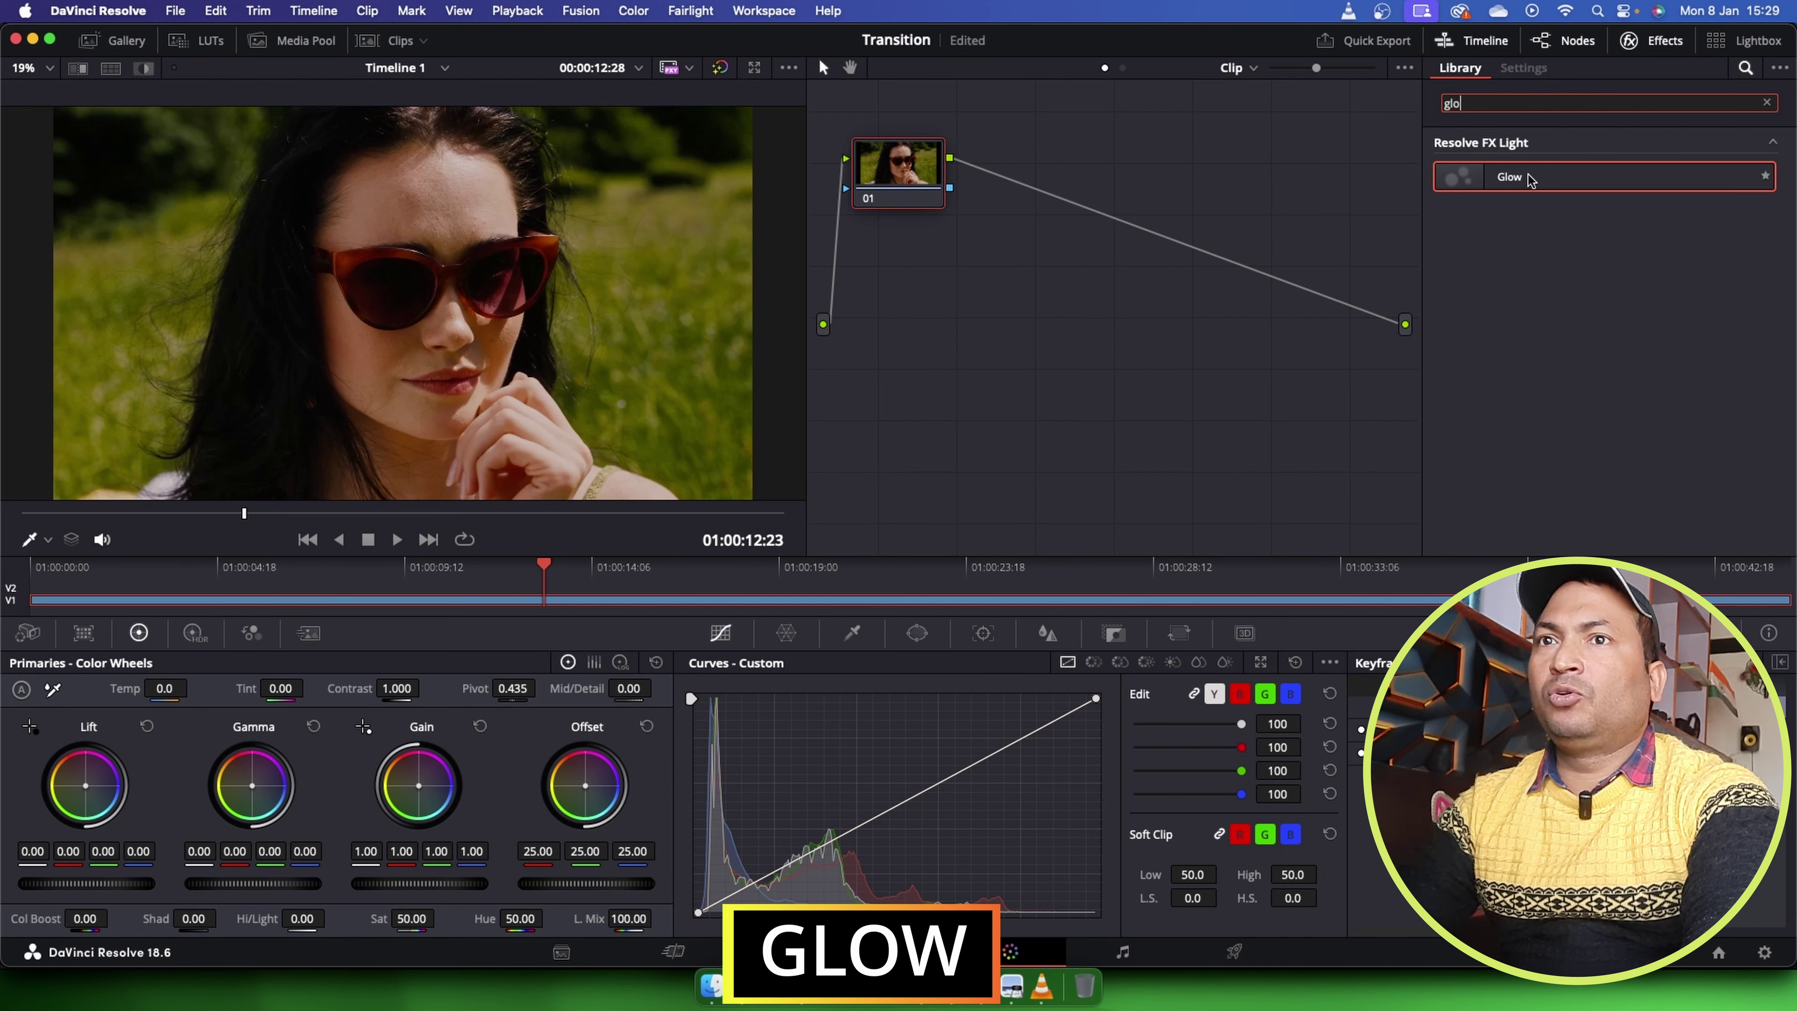
type("w")
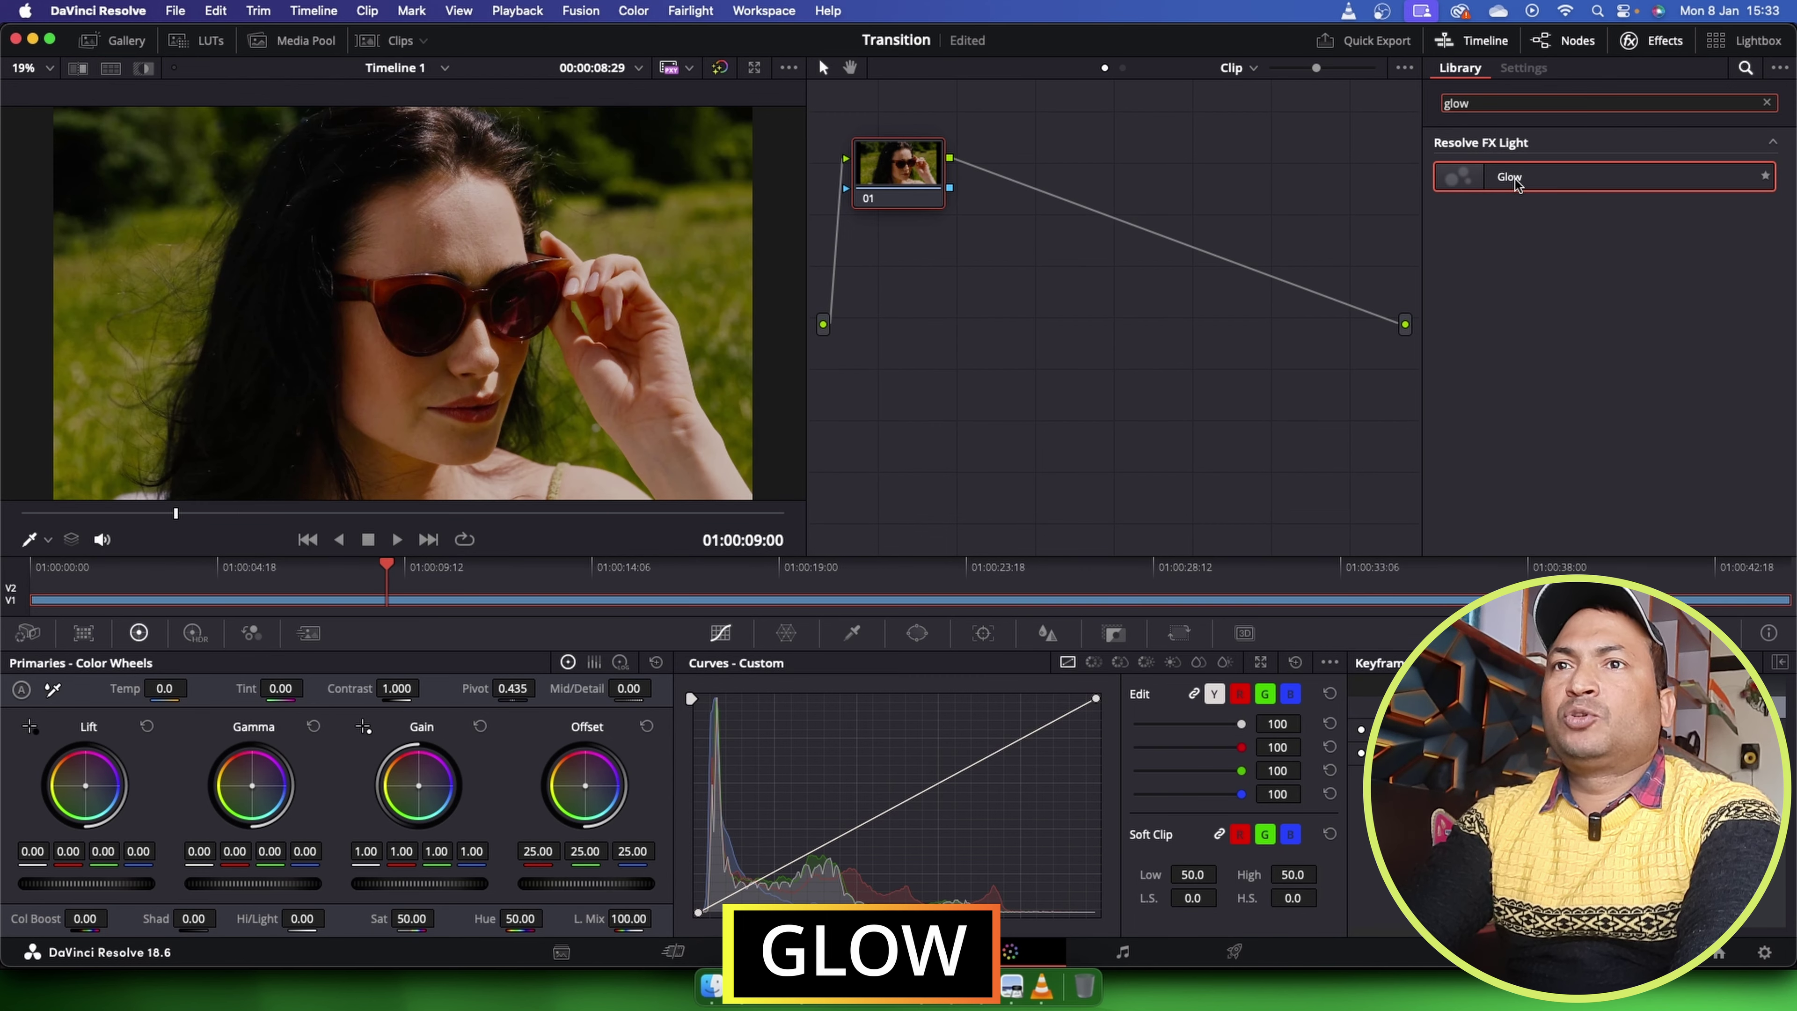
left_click_drag(1514, 180, 893, 195)
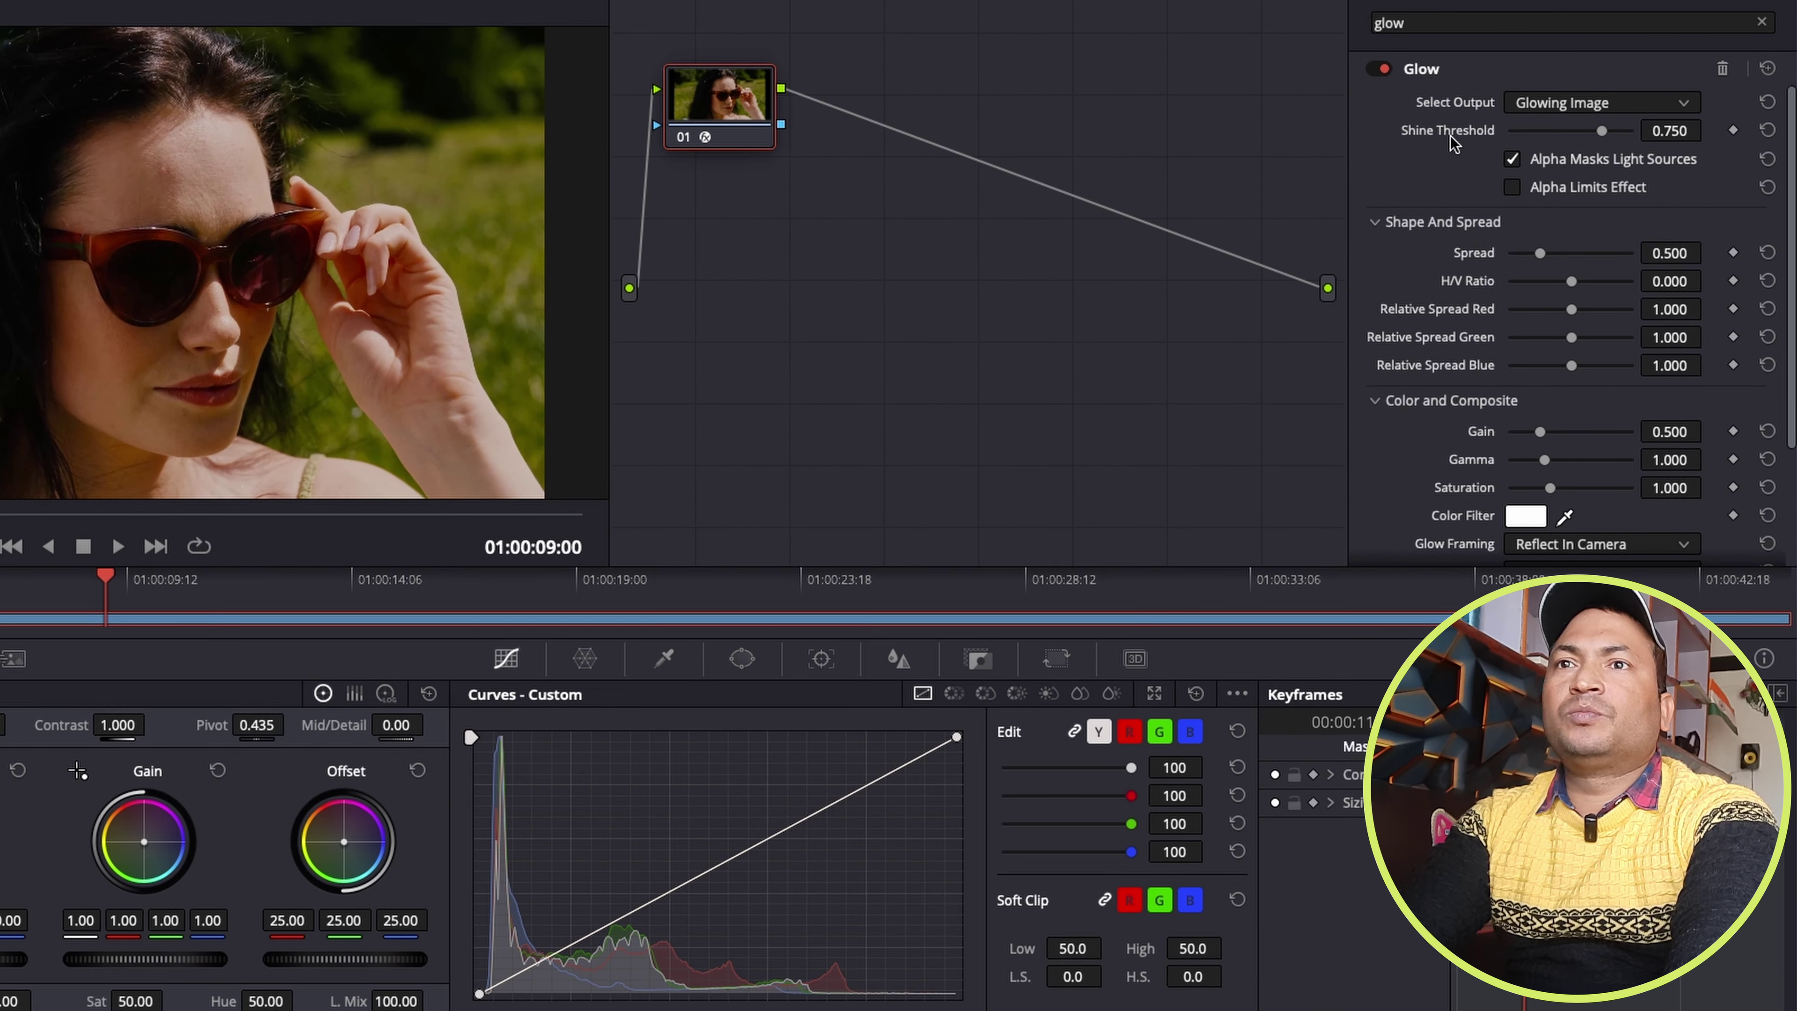
left_click_drag(1600, 131, 1456, 141)
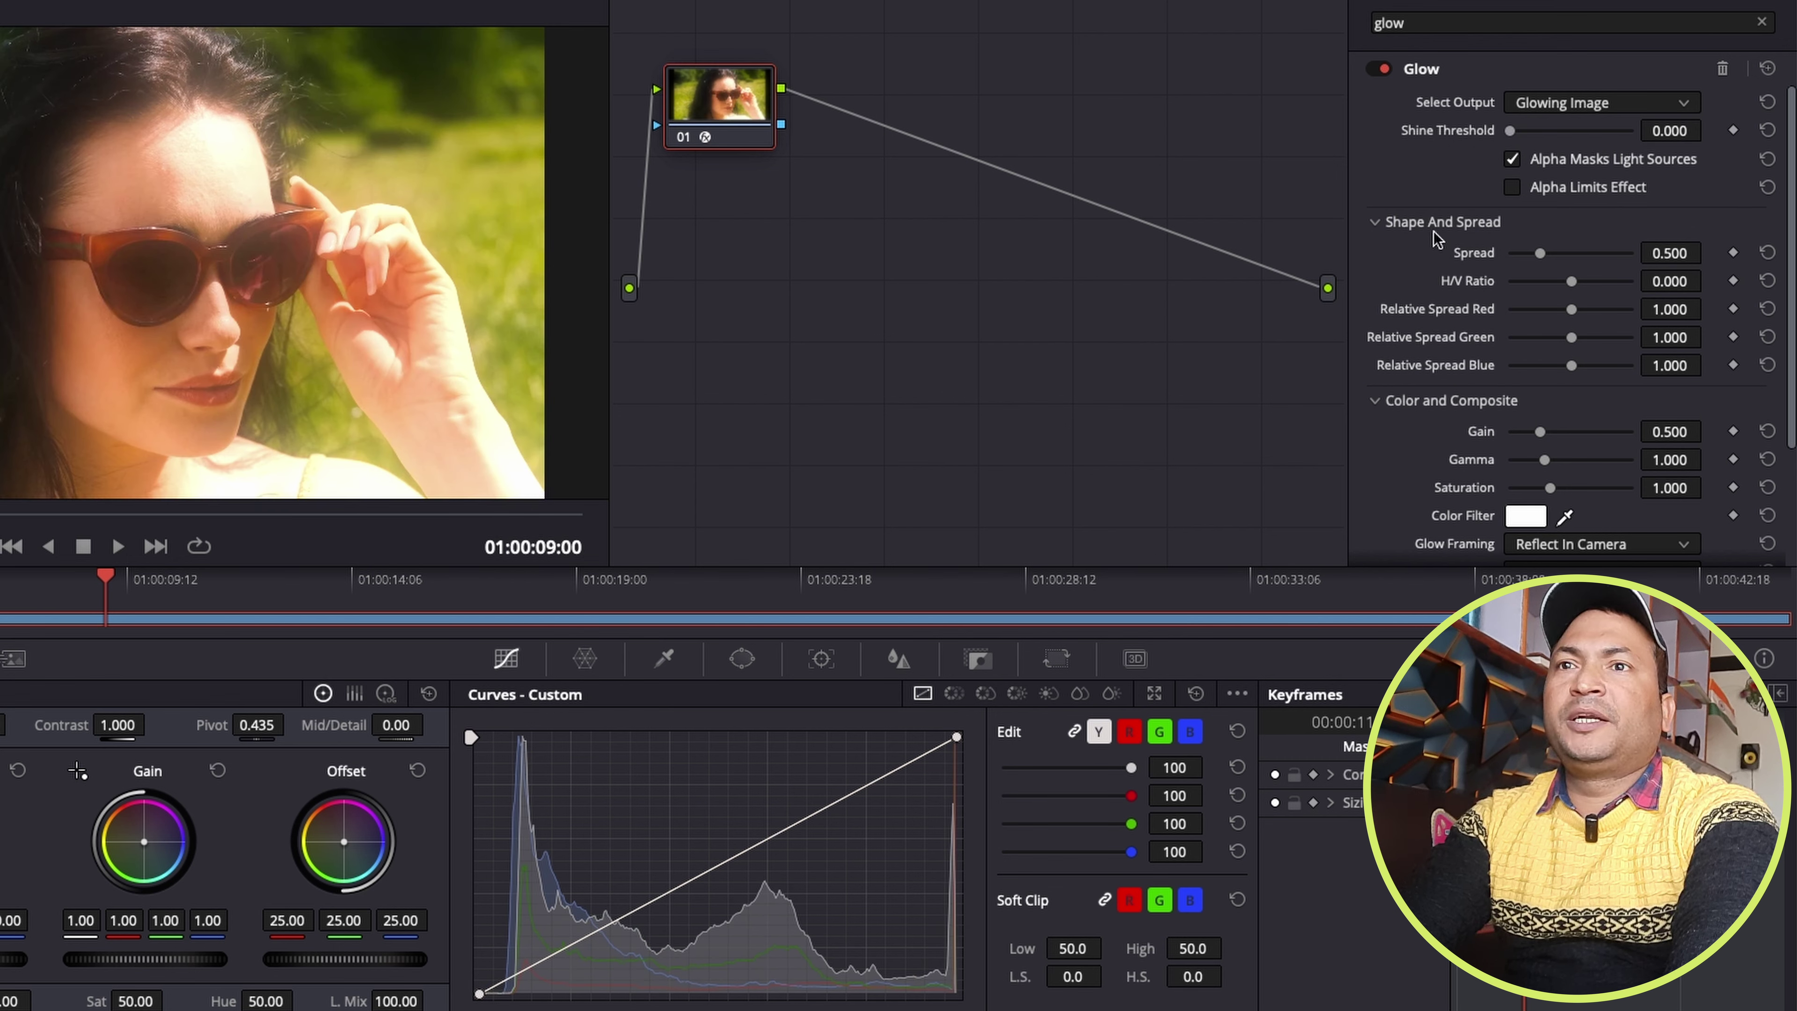
left_click_drag(1541, 253, 1506, 254)
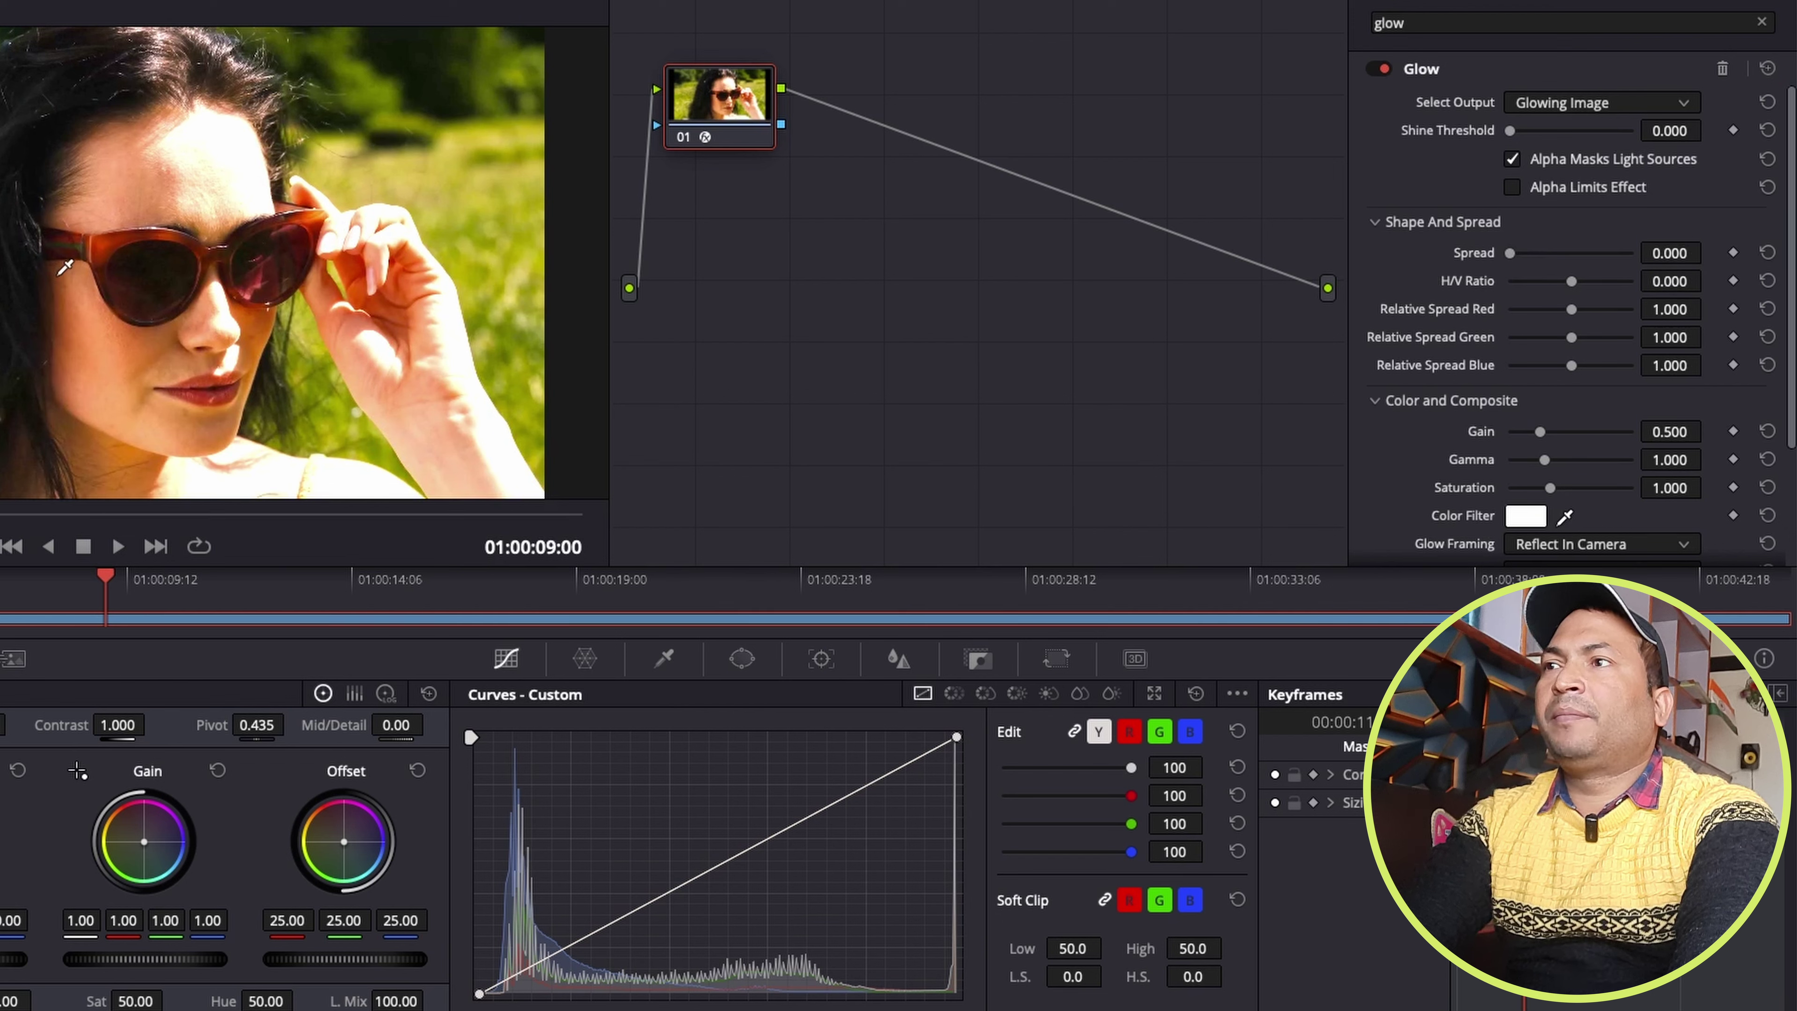
left_click(1380, 70)
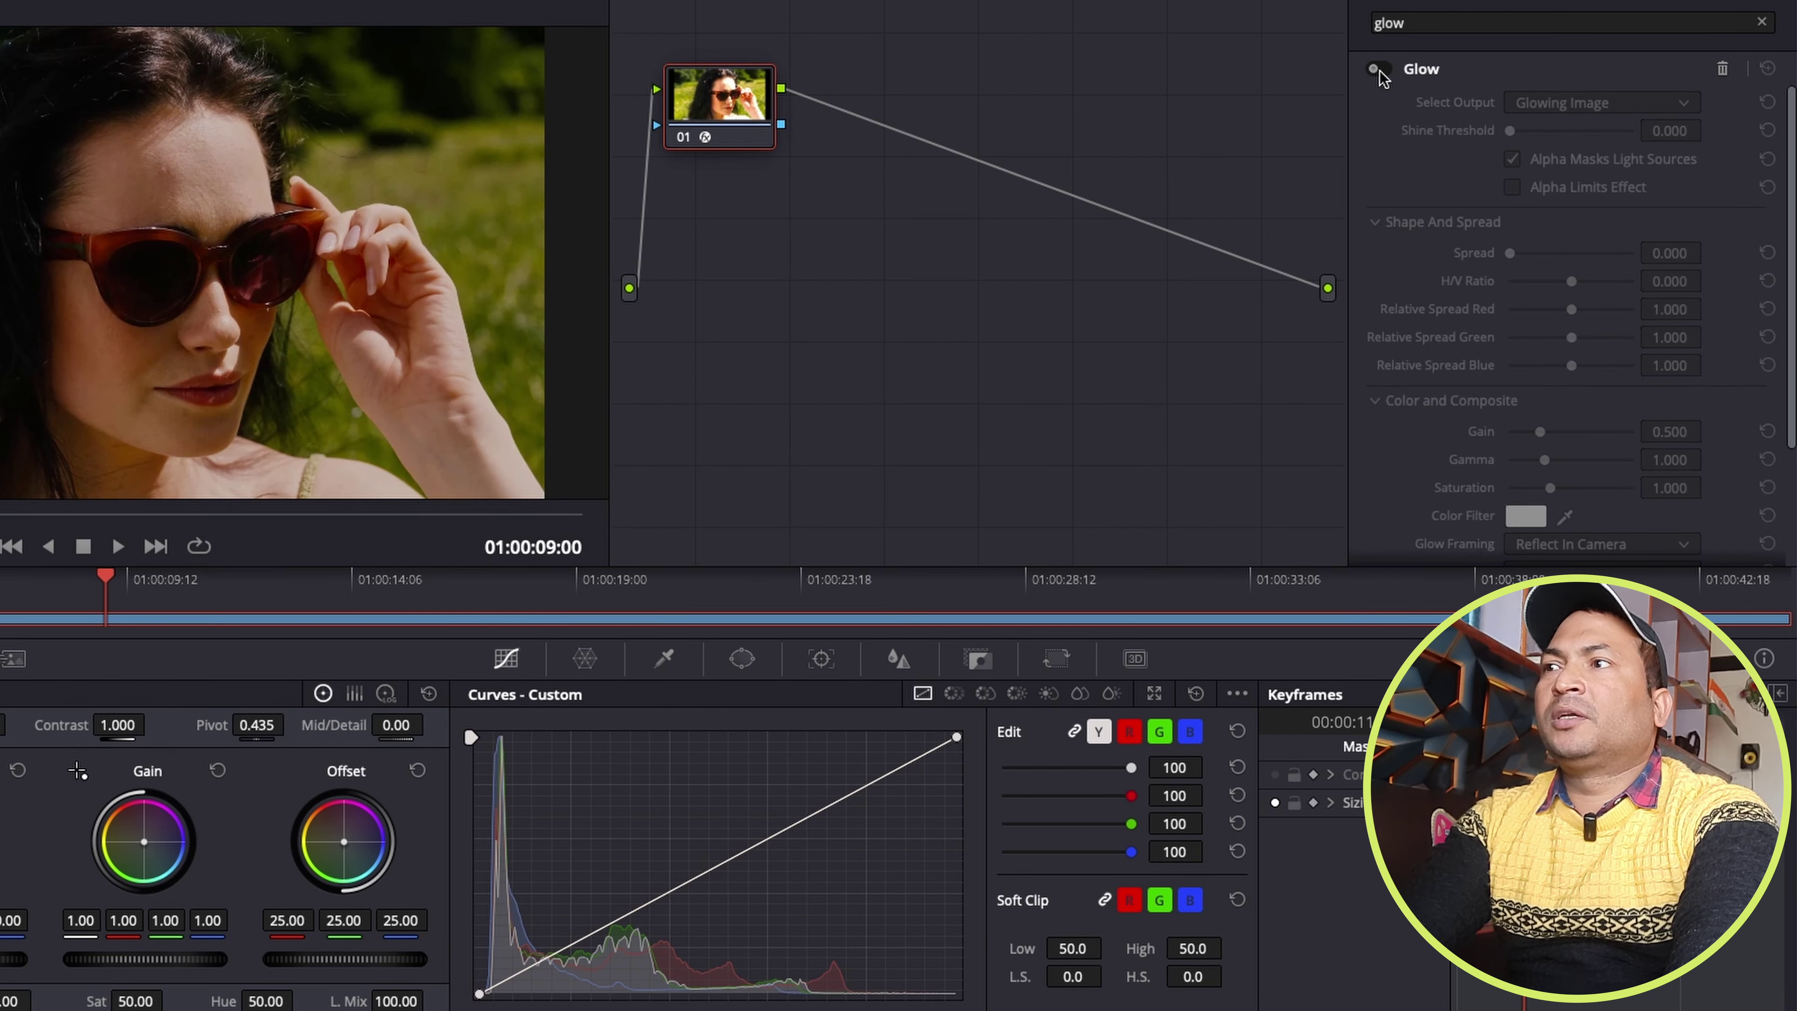
left_click(1380, 70)
left_click(1380, 70)
left_click(1381, 70)
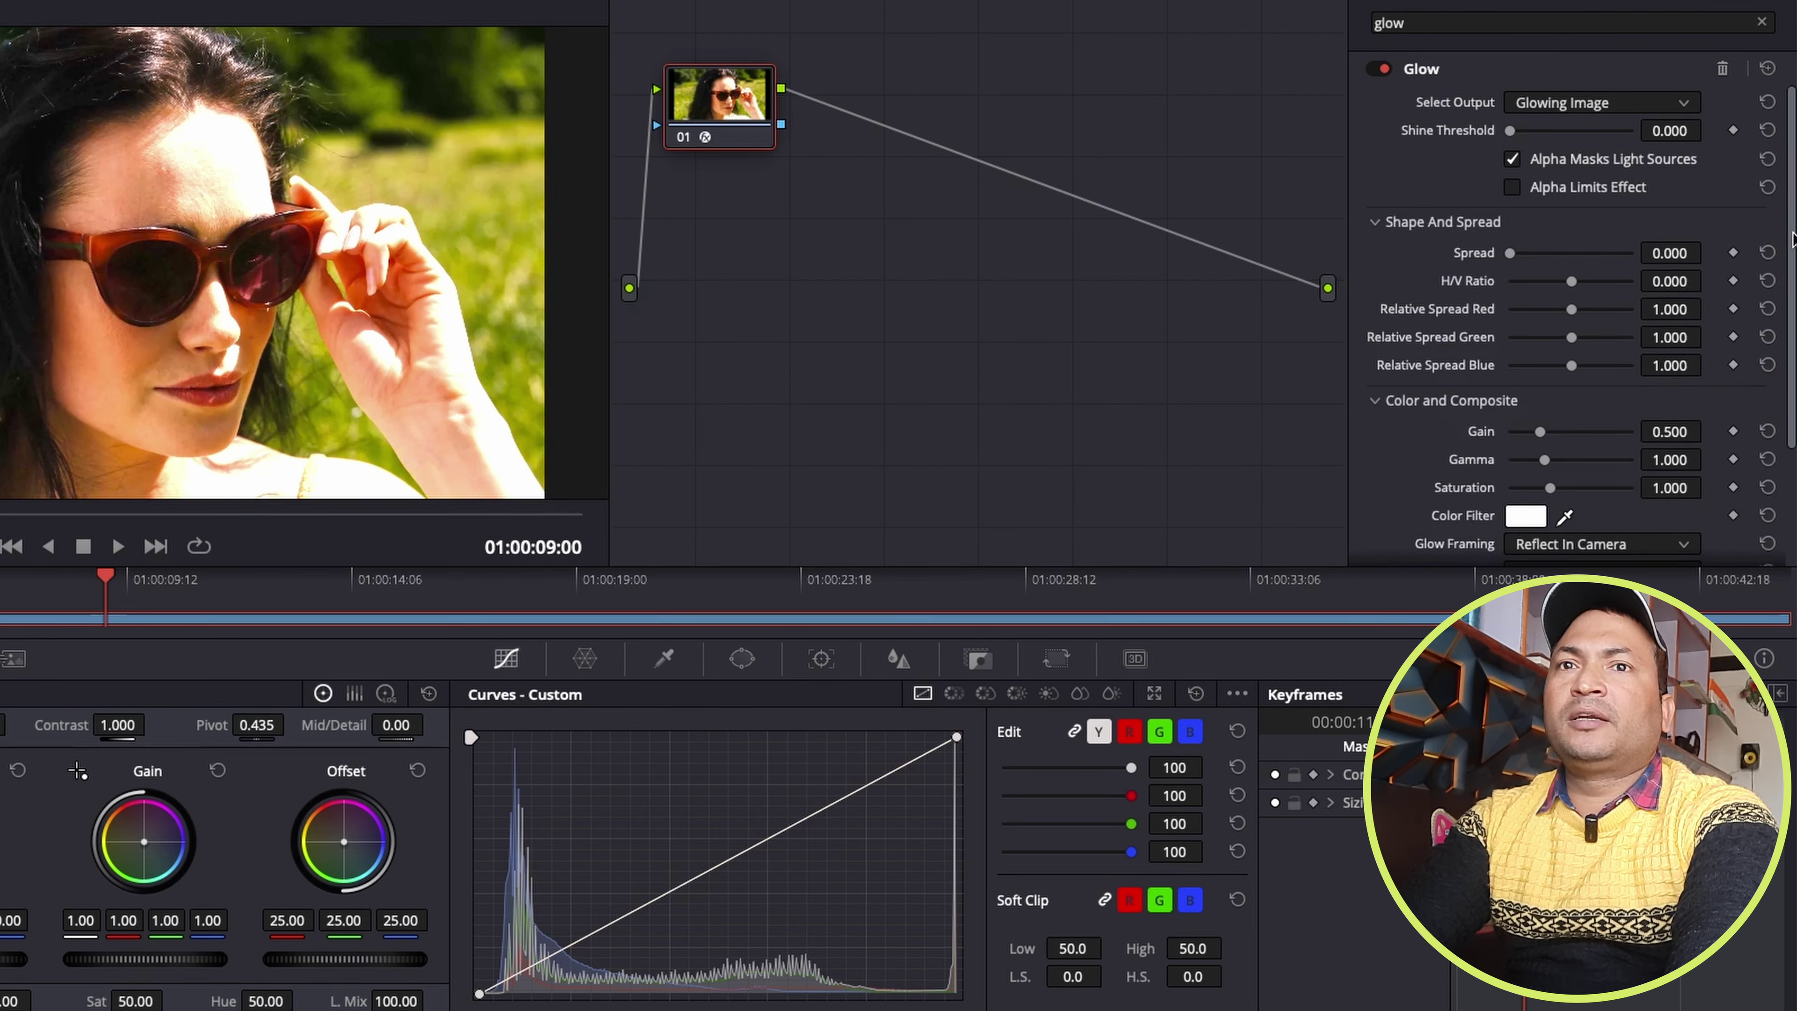
- Set the Glow's Composite Type to Softlight and compare it on and off
left_click_drag(1793, 238, 1793, 410)
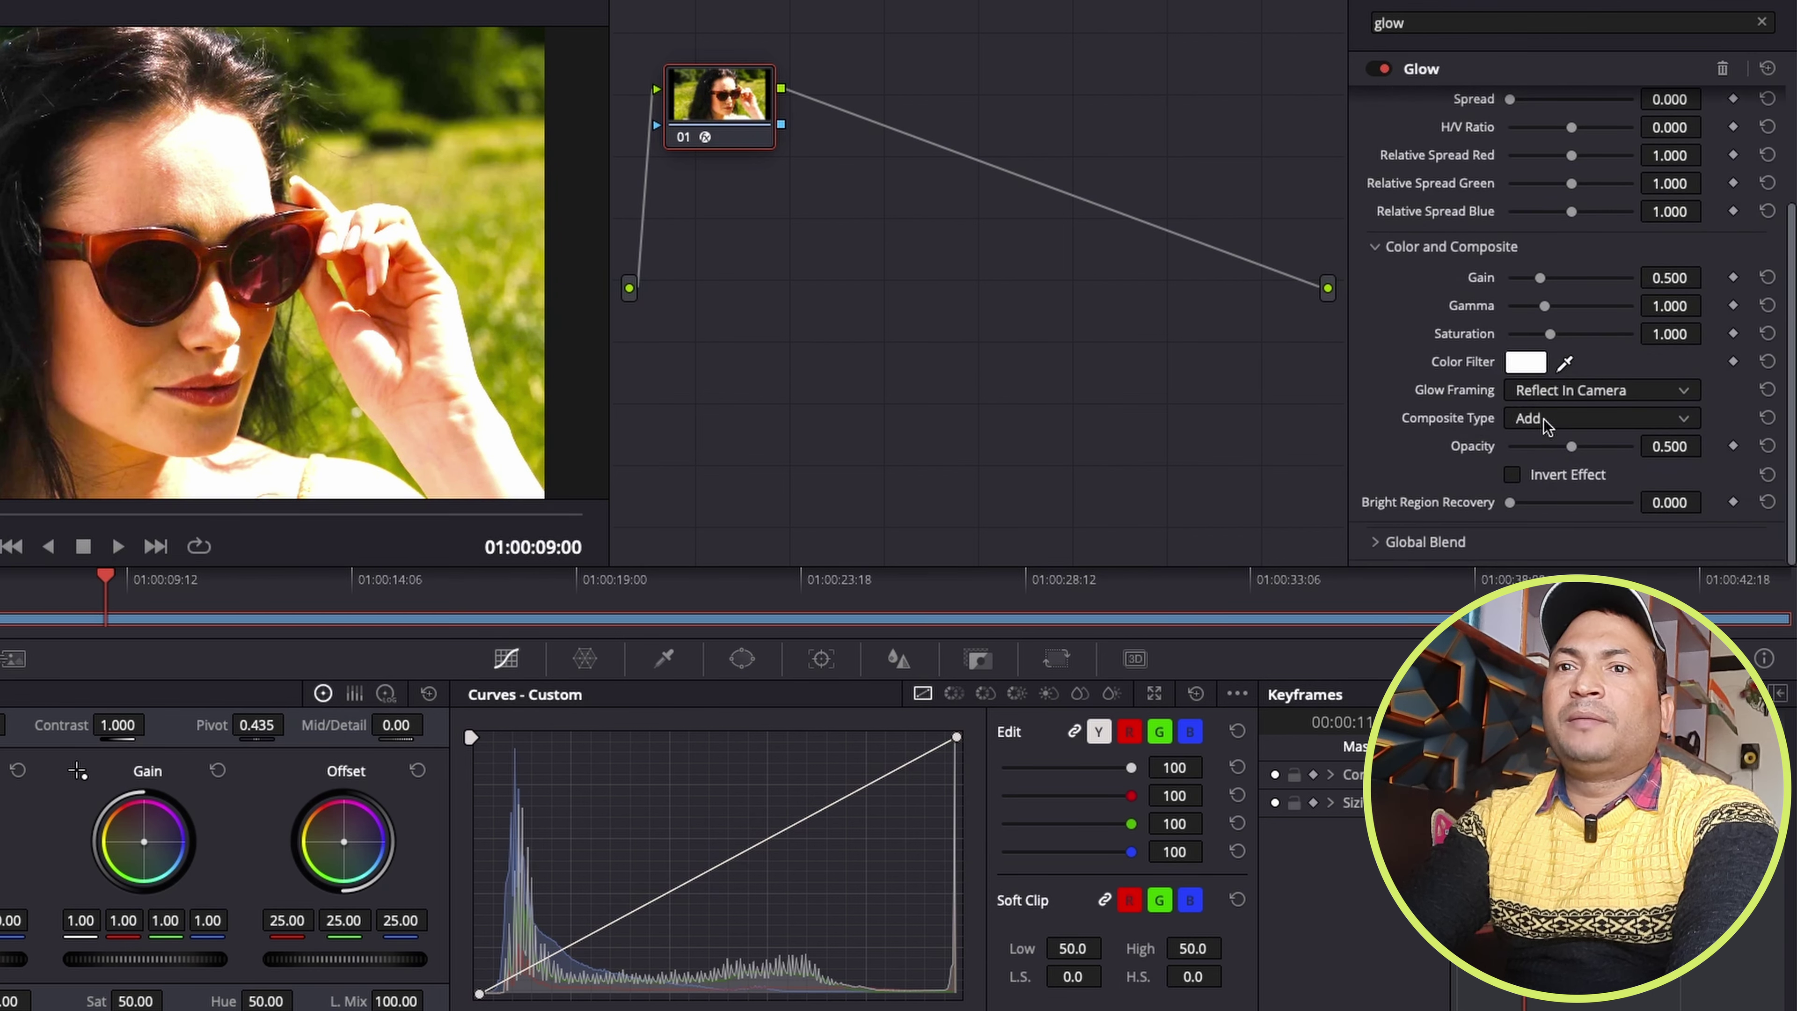
left_click(1559, 421)
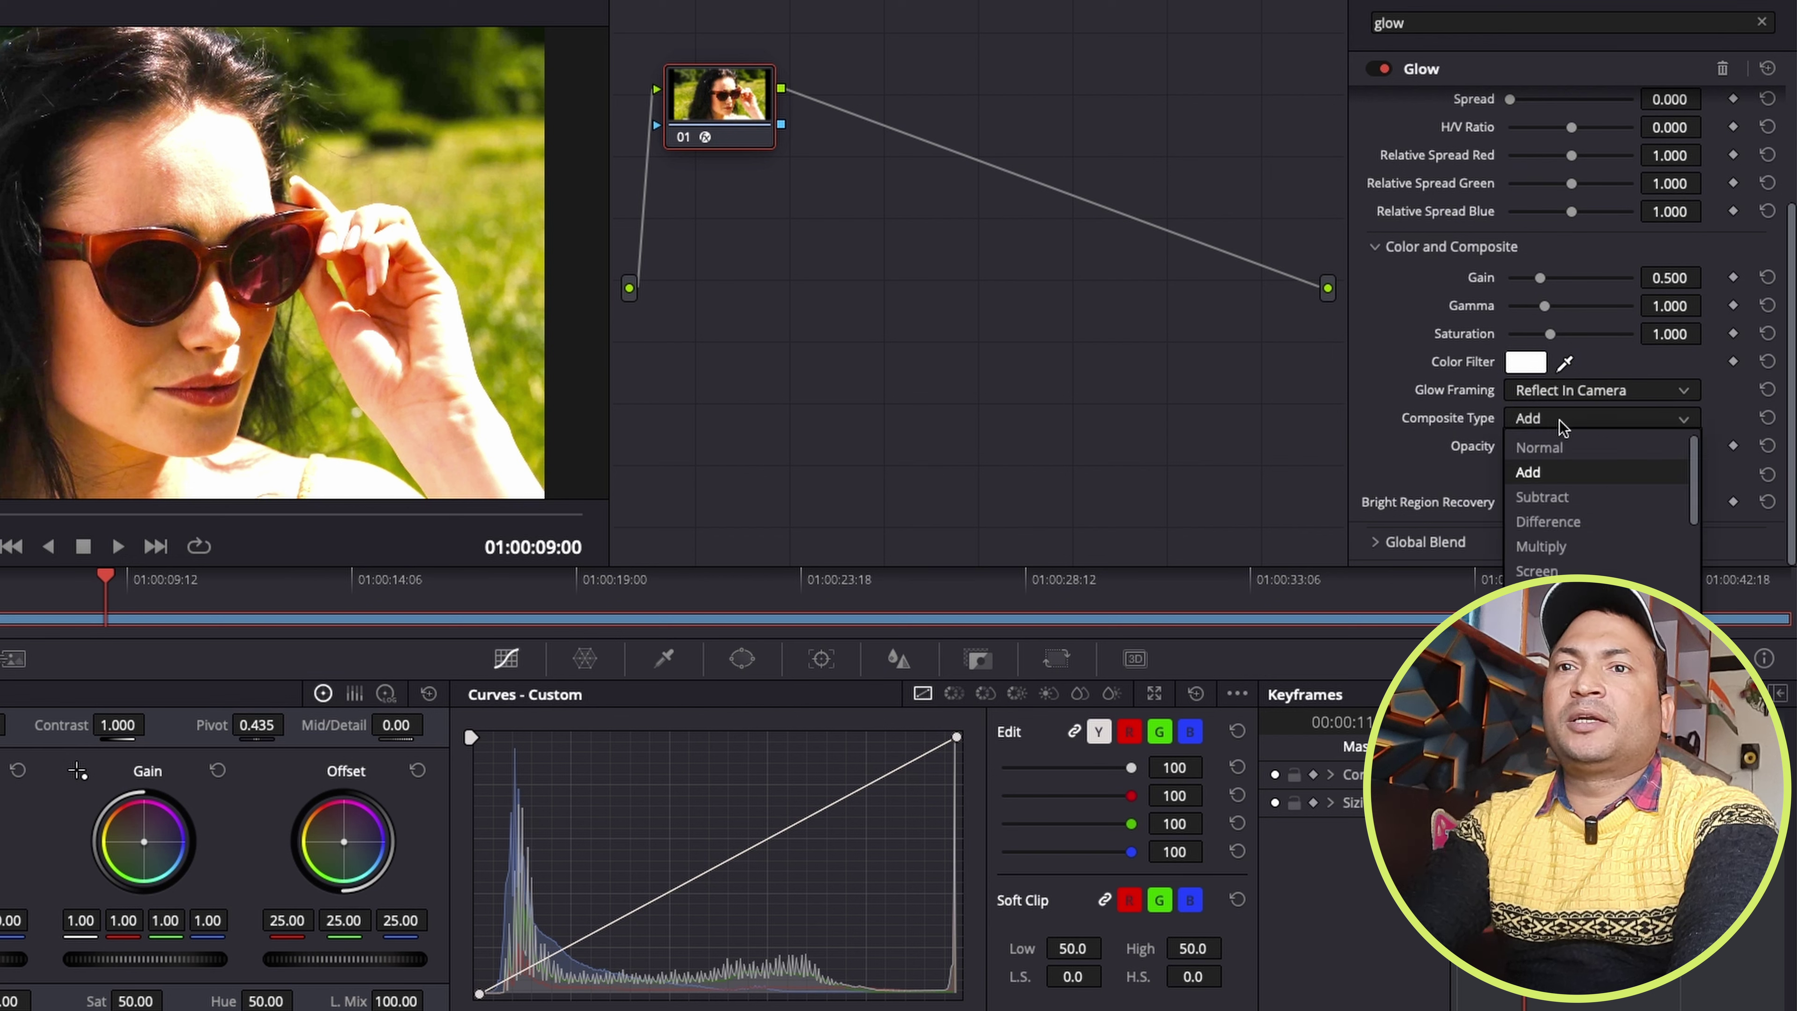
left_click(1542, 621)
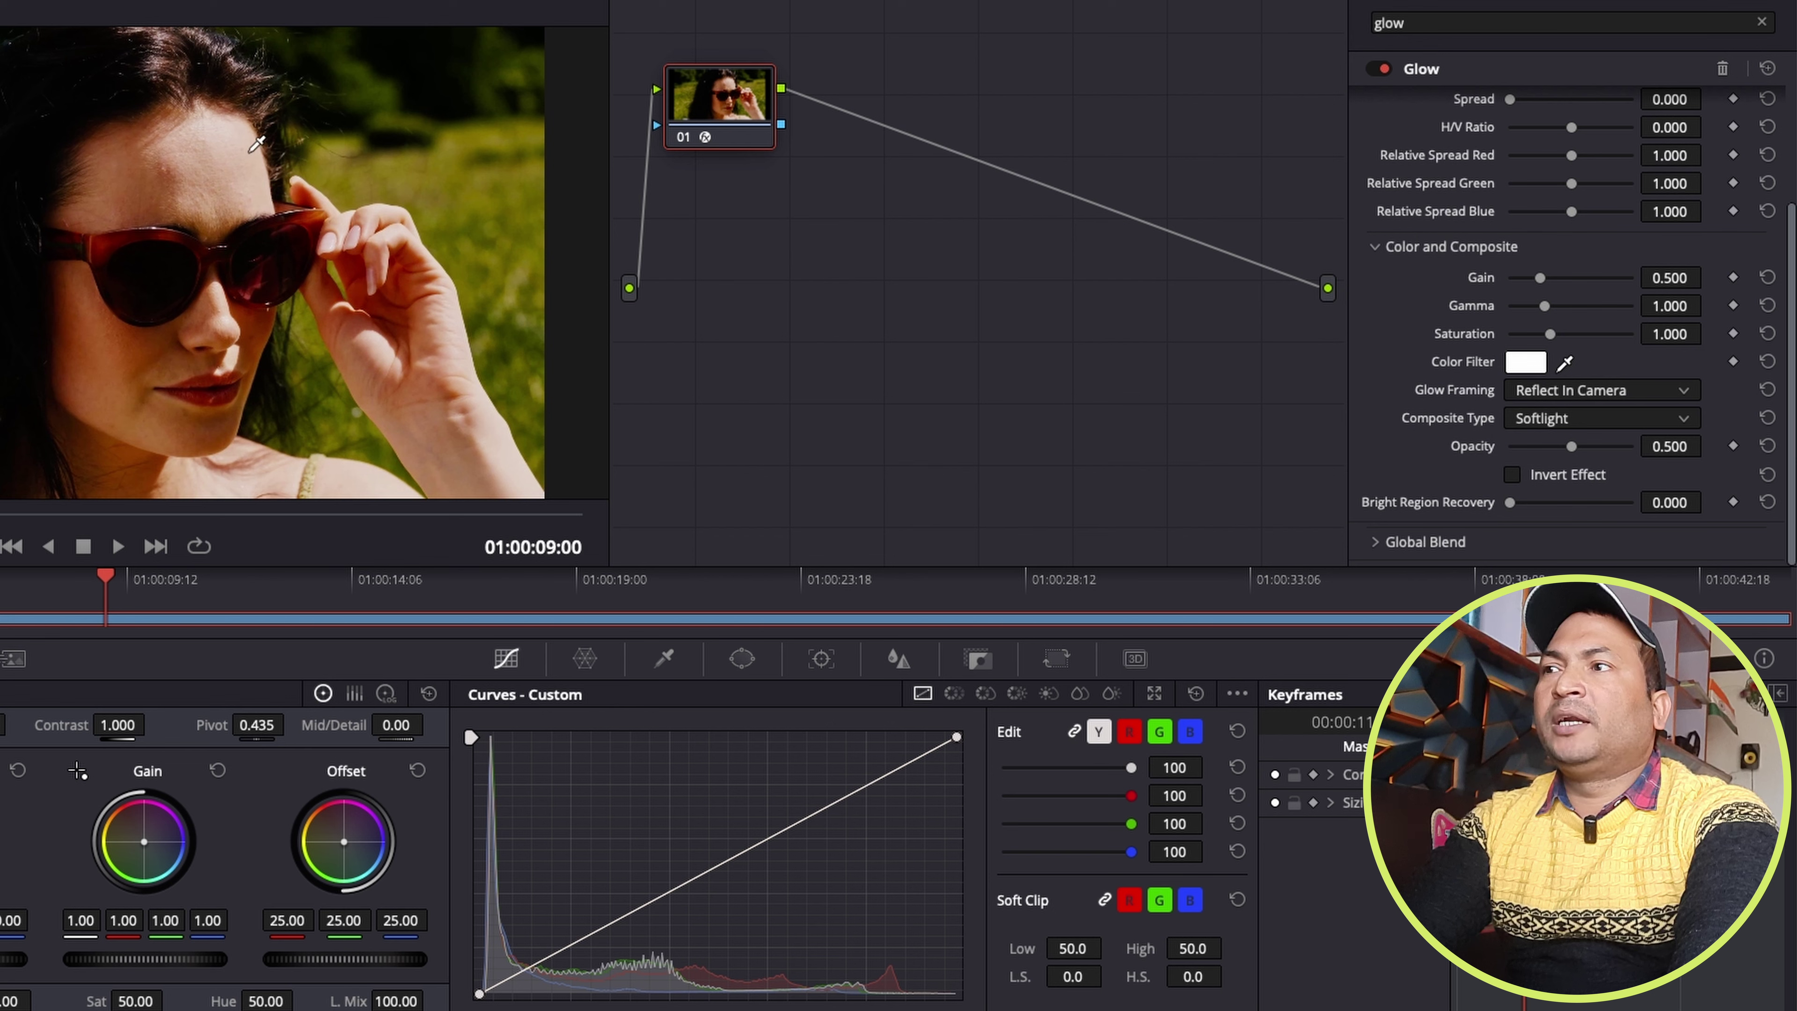
left_click(1378, 69)
left_click(1378, 70)
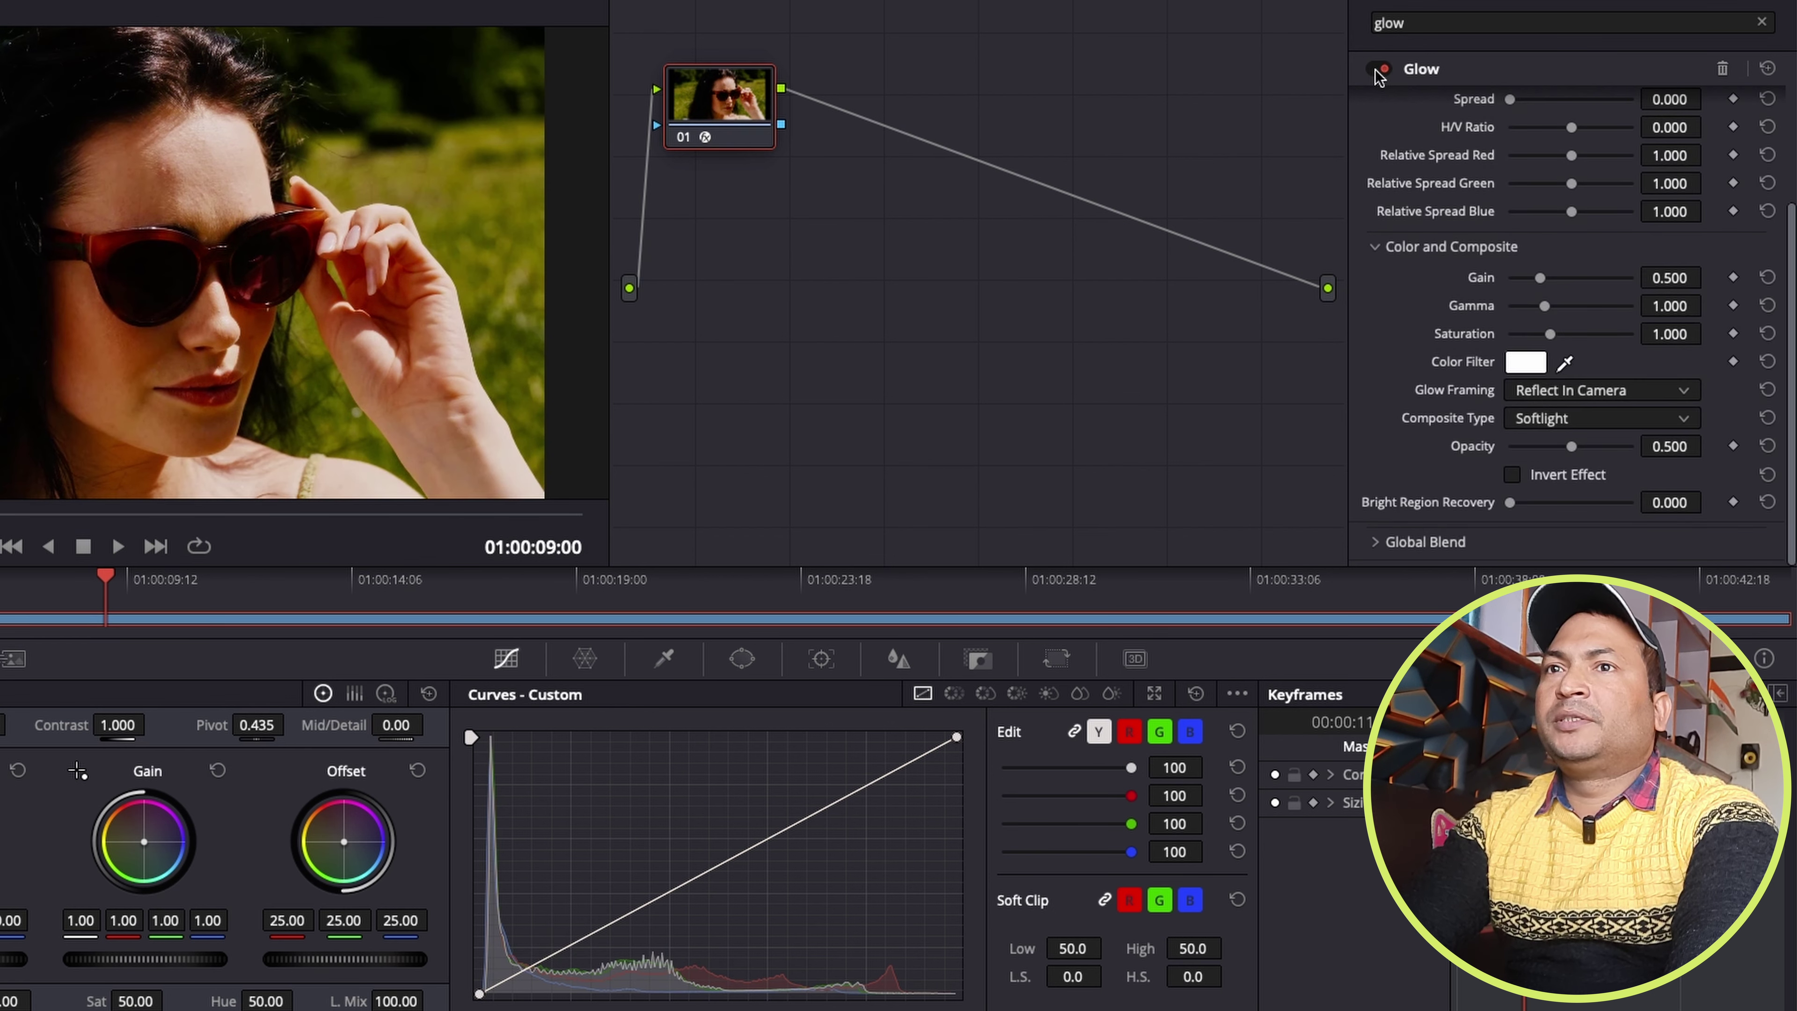
left_click(1378, 70)
left_click(1378, 69)
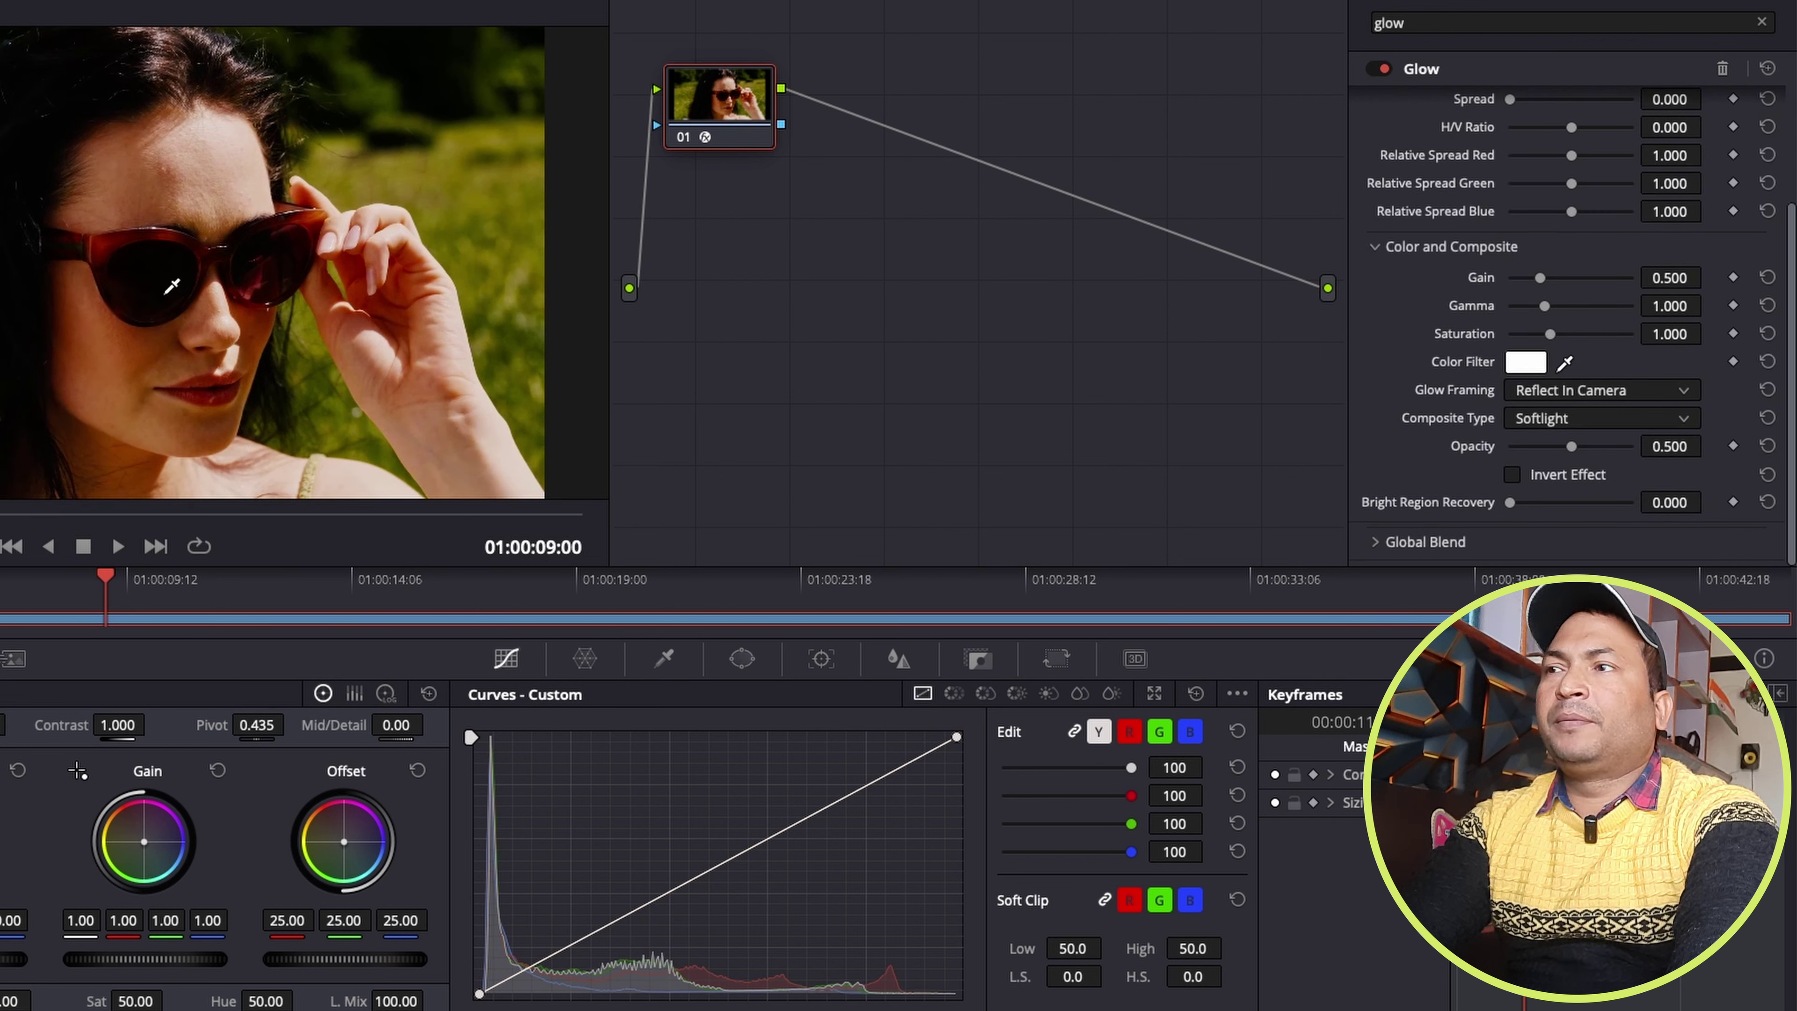
left_click(1525, 367)
- Tint the Glow's Color Filter reddish-orange in the Colors picker and confirm it
left_click_drag(615, 664, 561, 742)
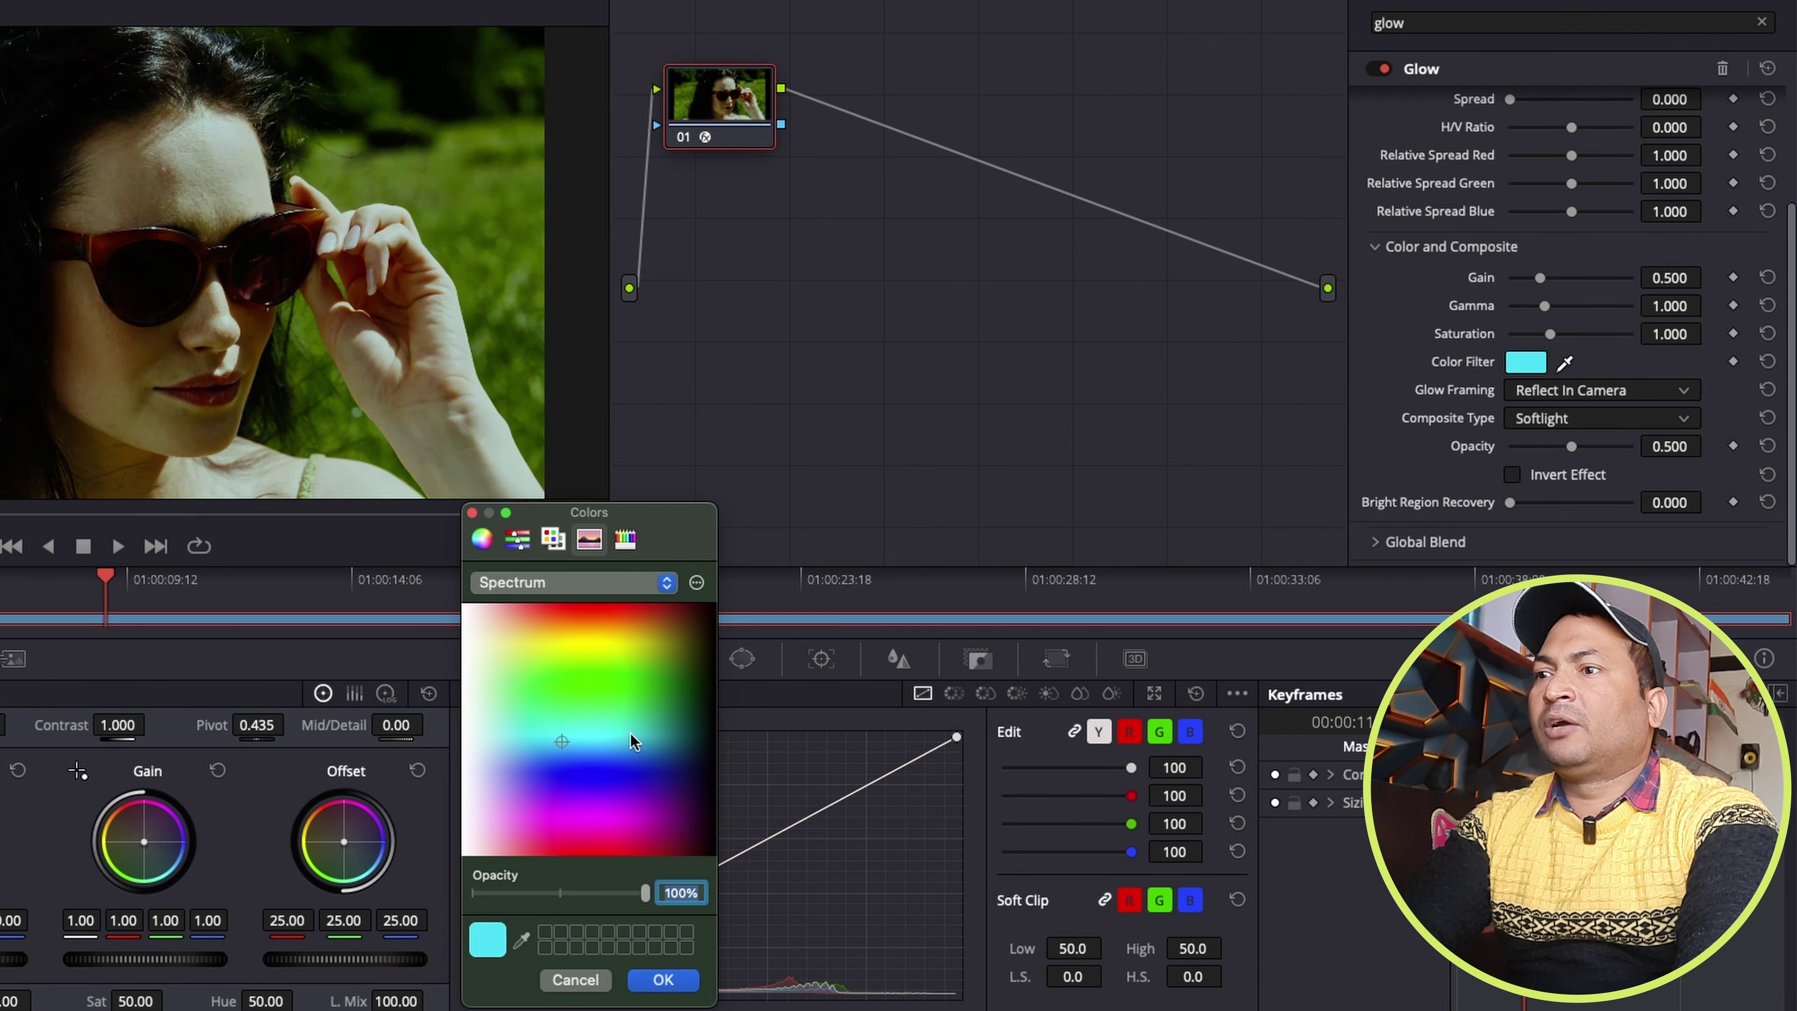
left_click(578, 766)
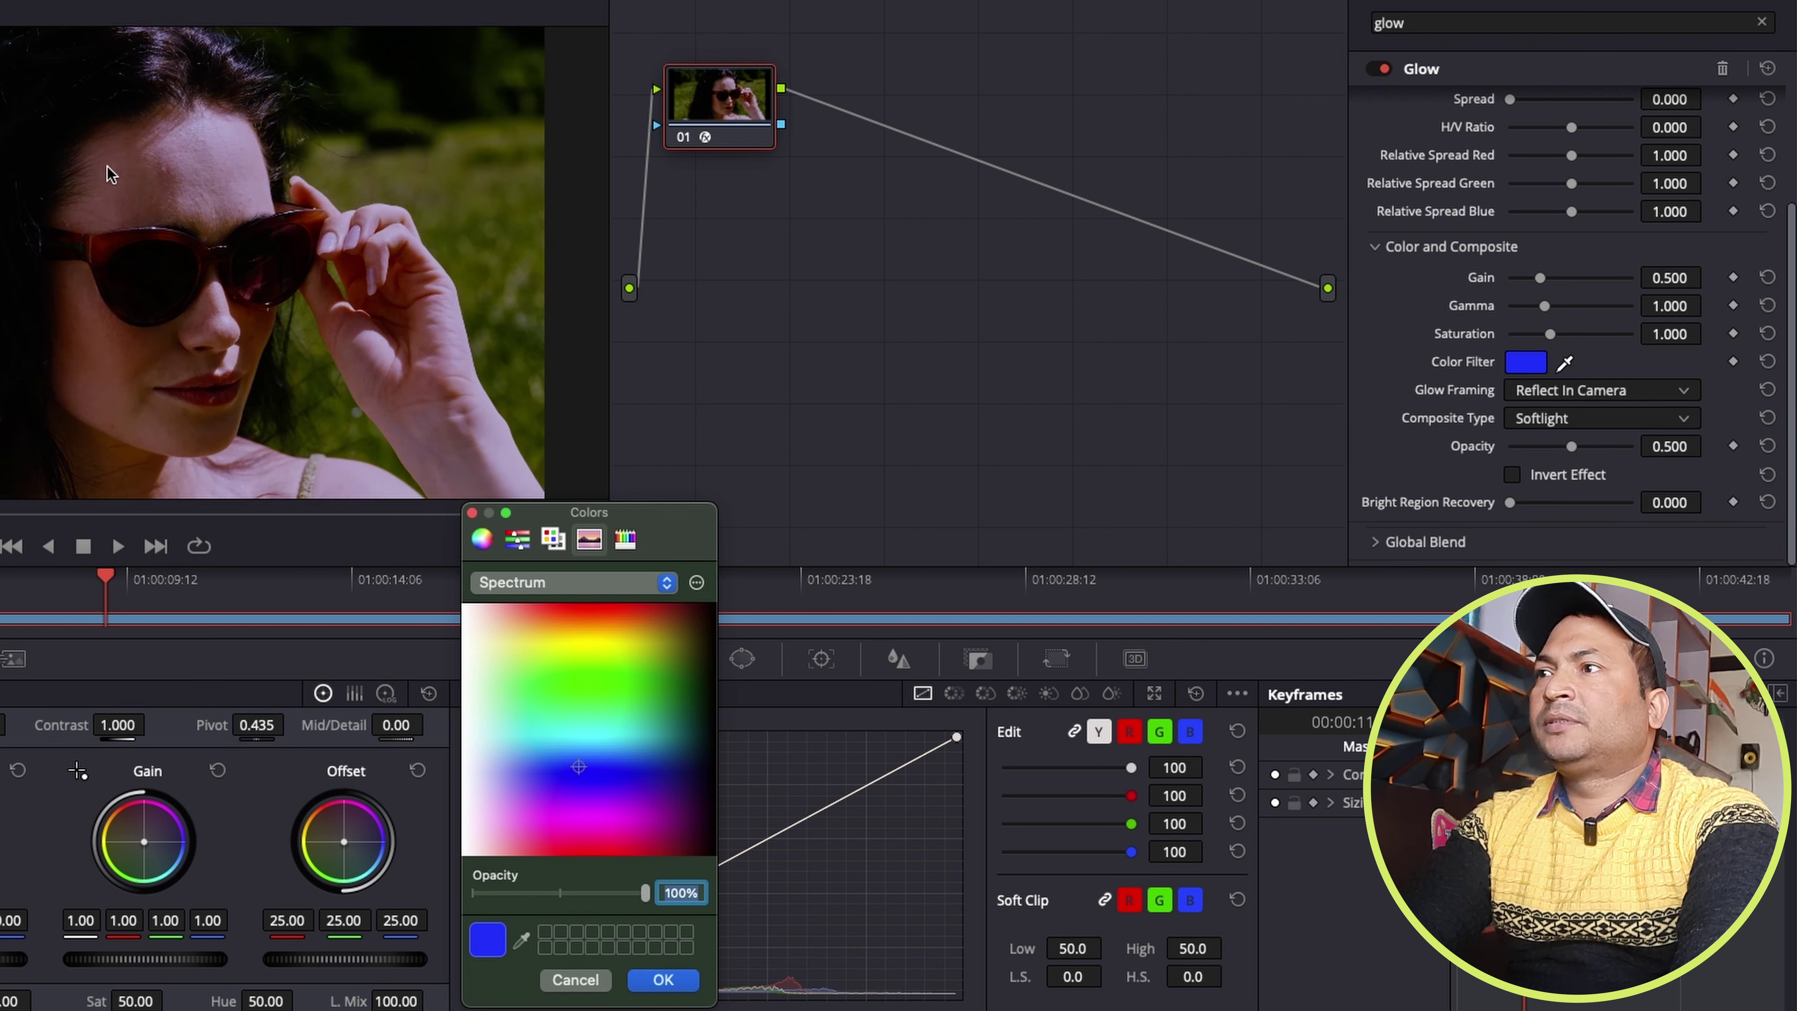
left_click_drag(547, 652, 608, 627)
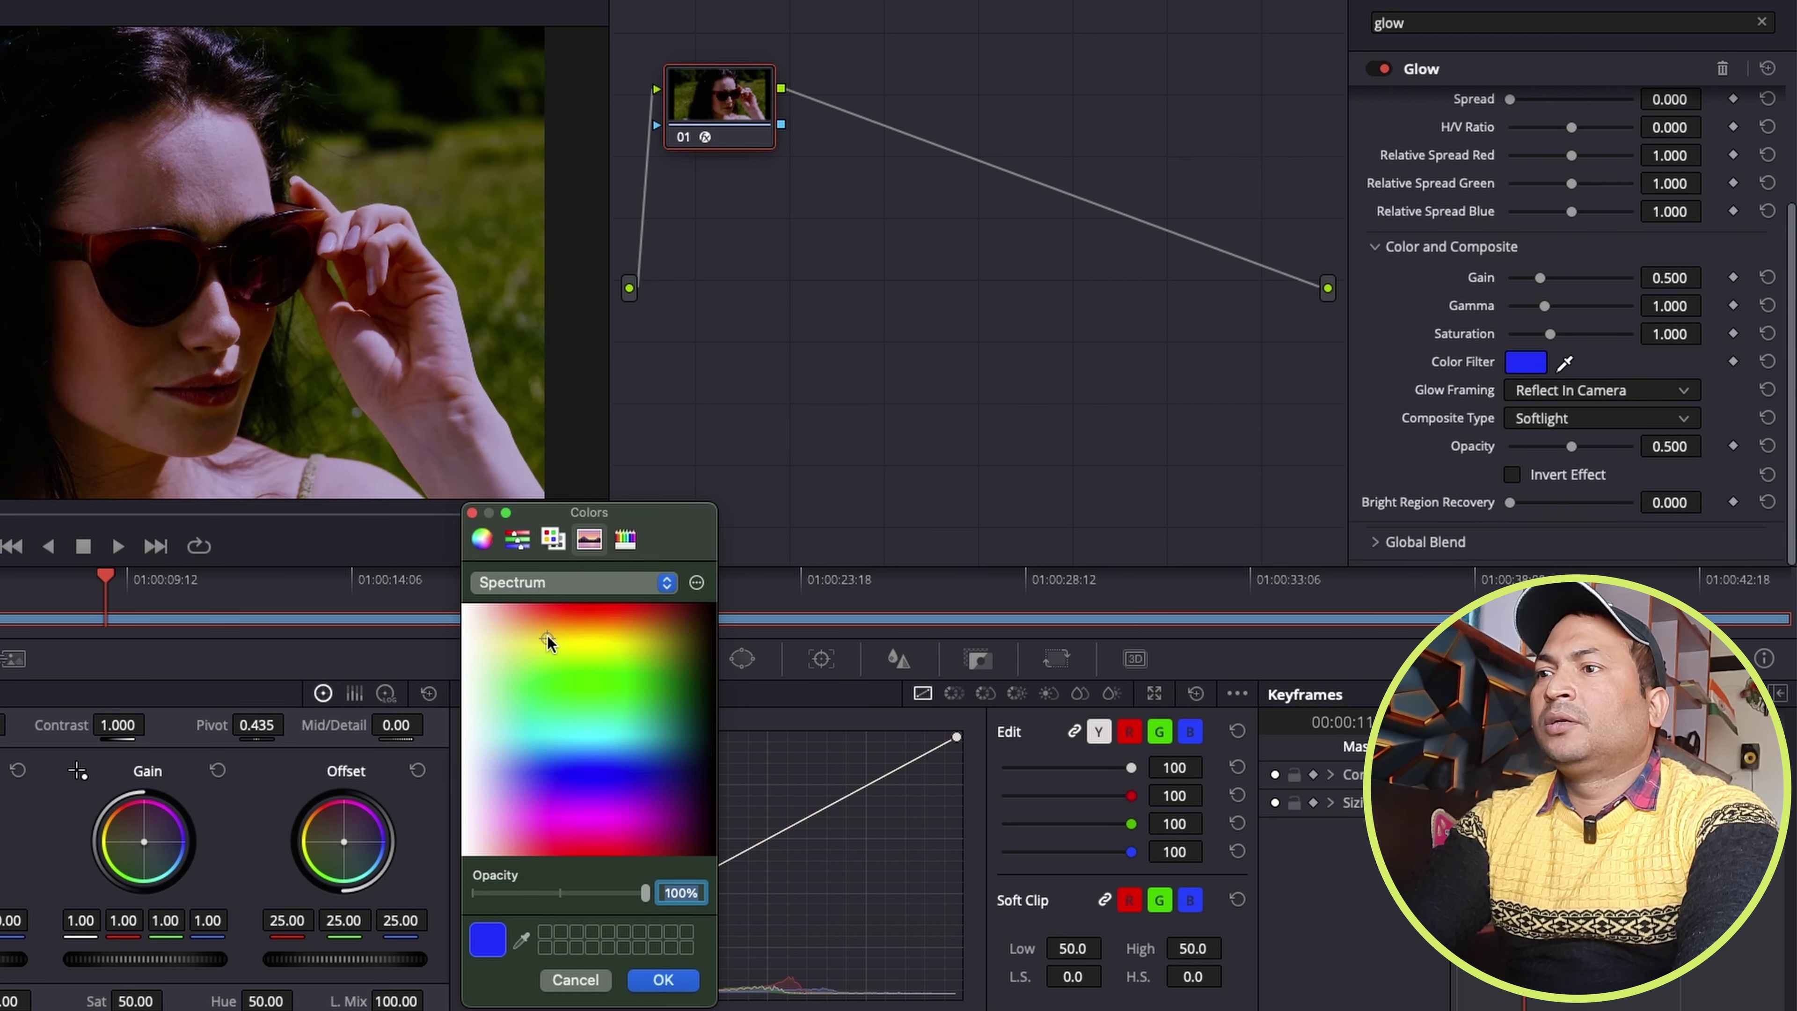
left_click(540, 617)
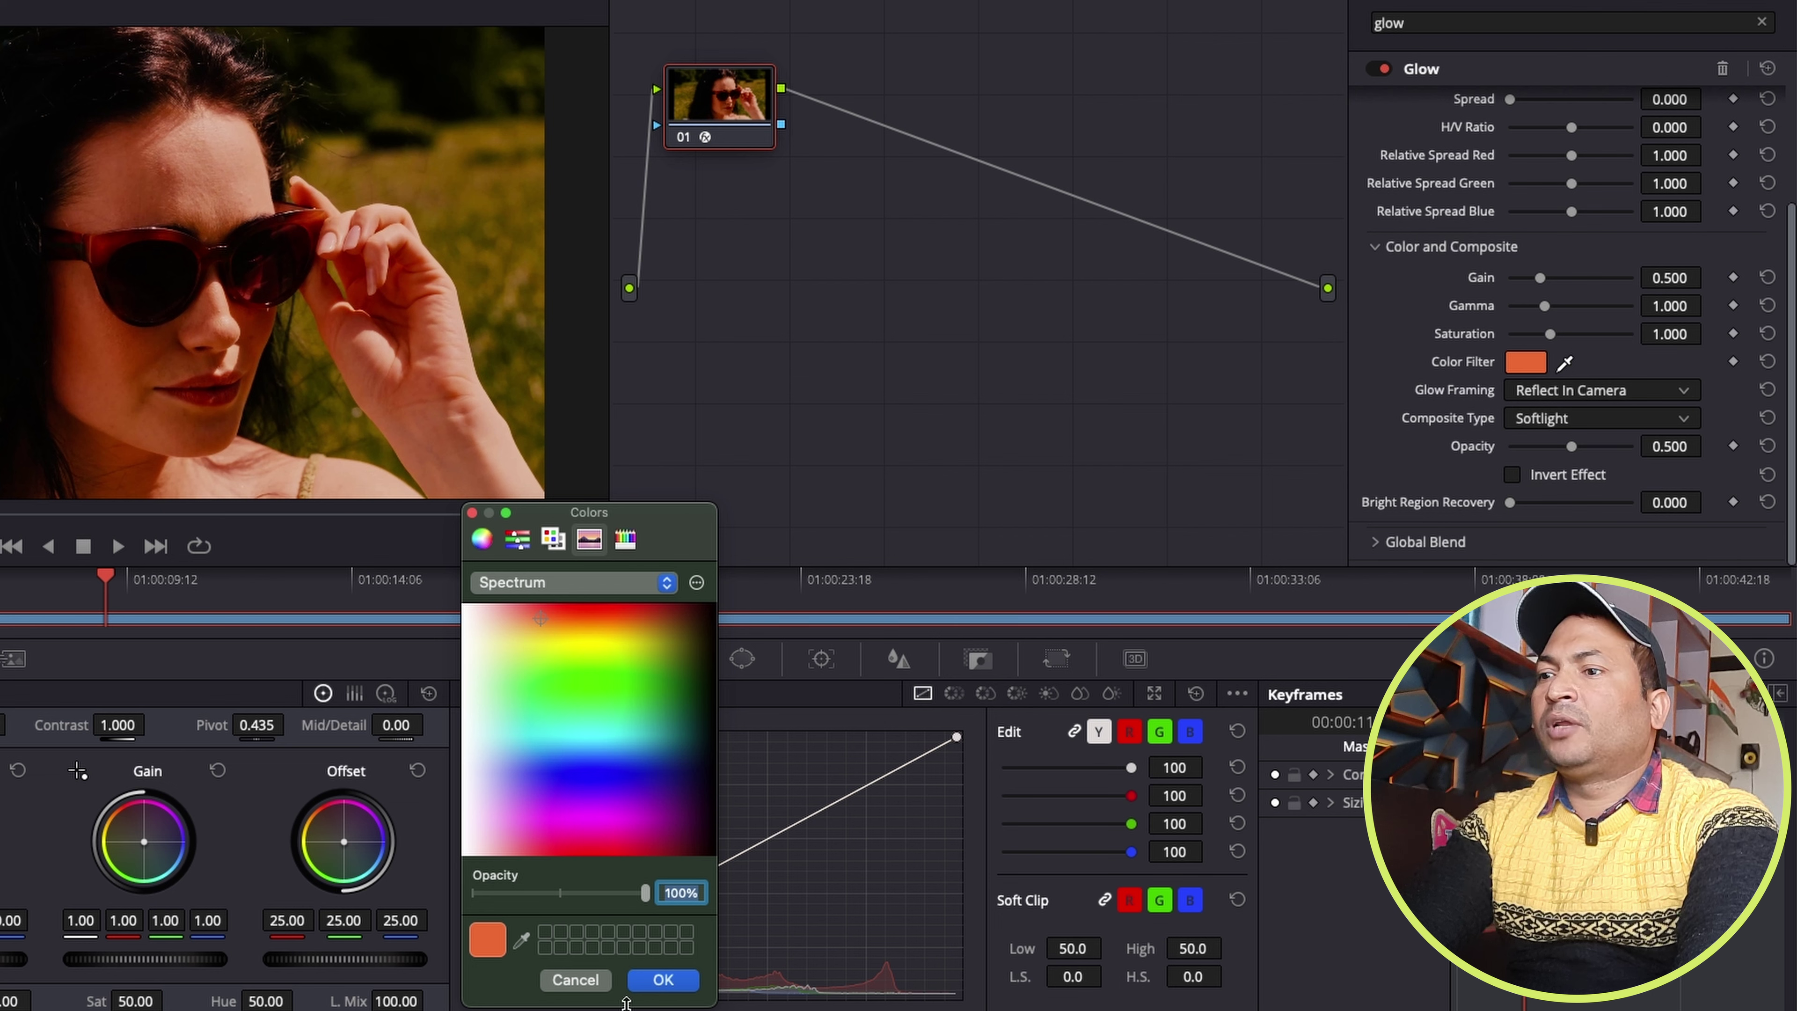
left_click(651, 980)
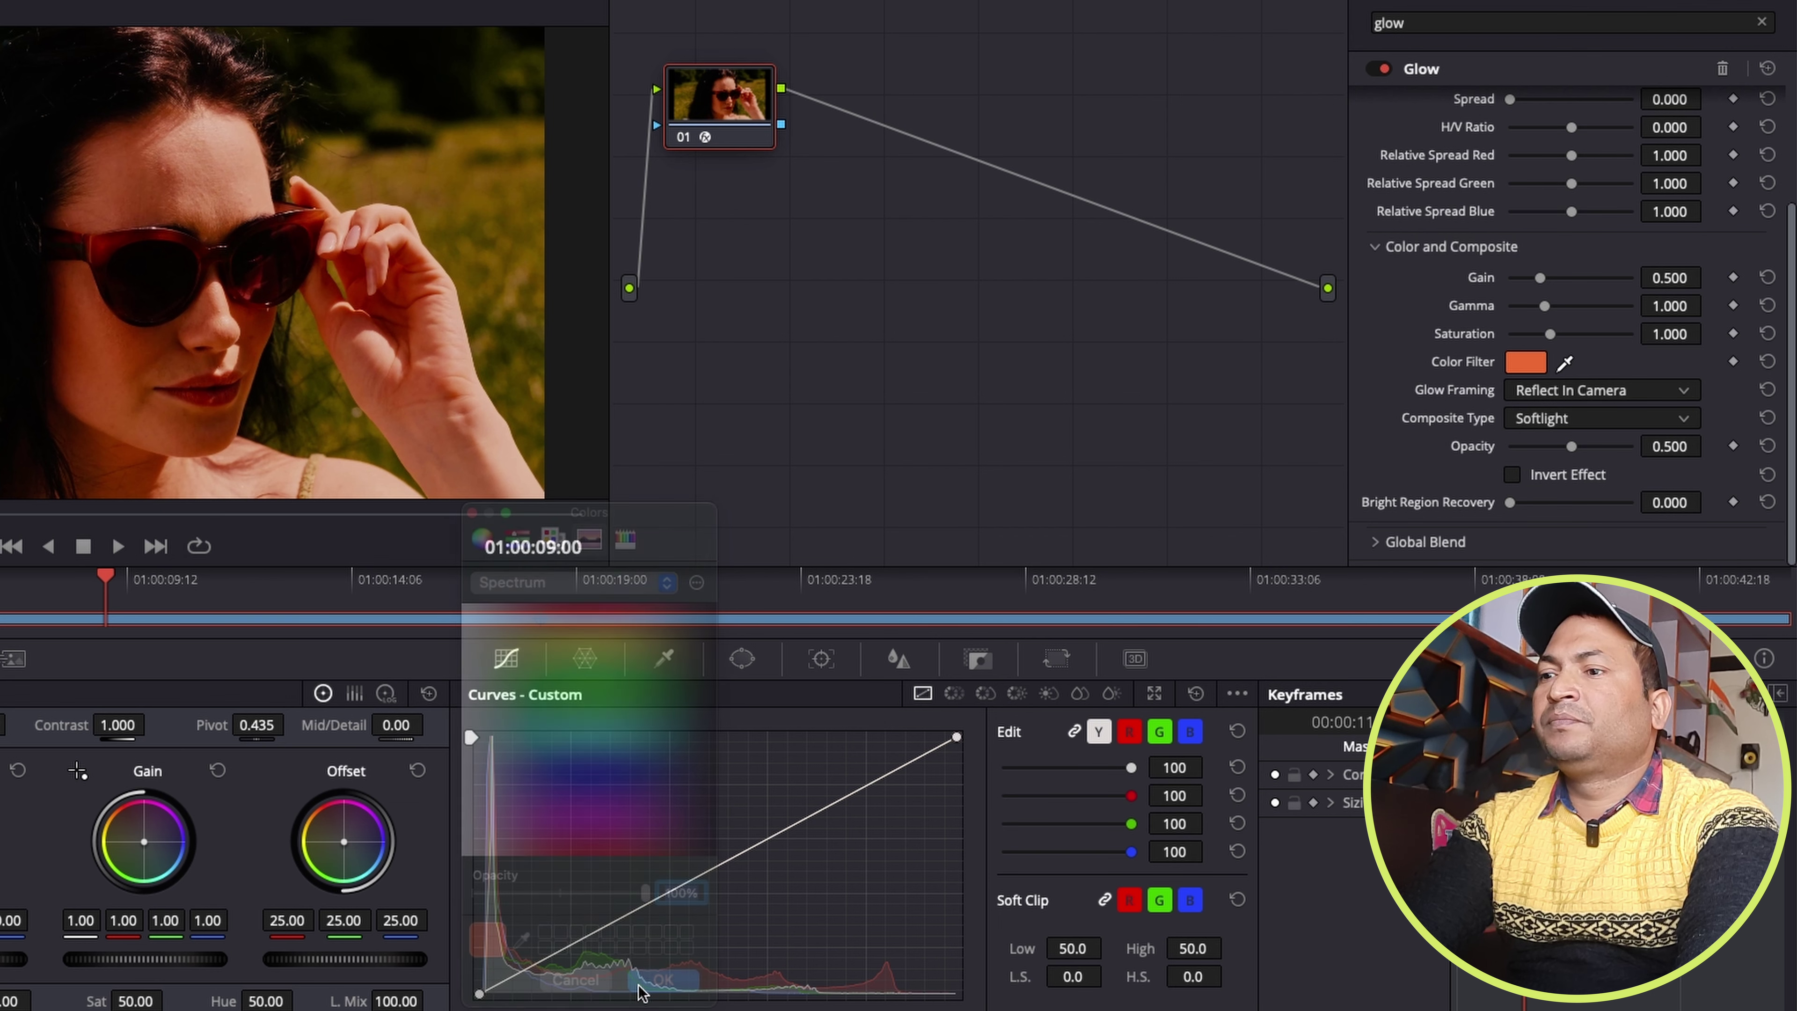
left_click(107, 587)
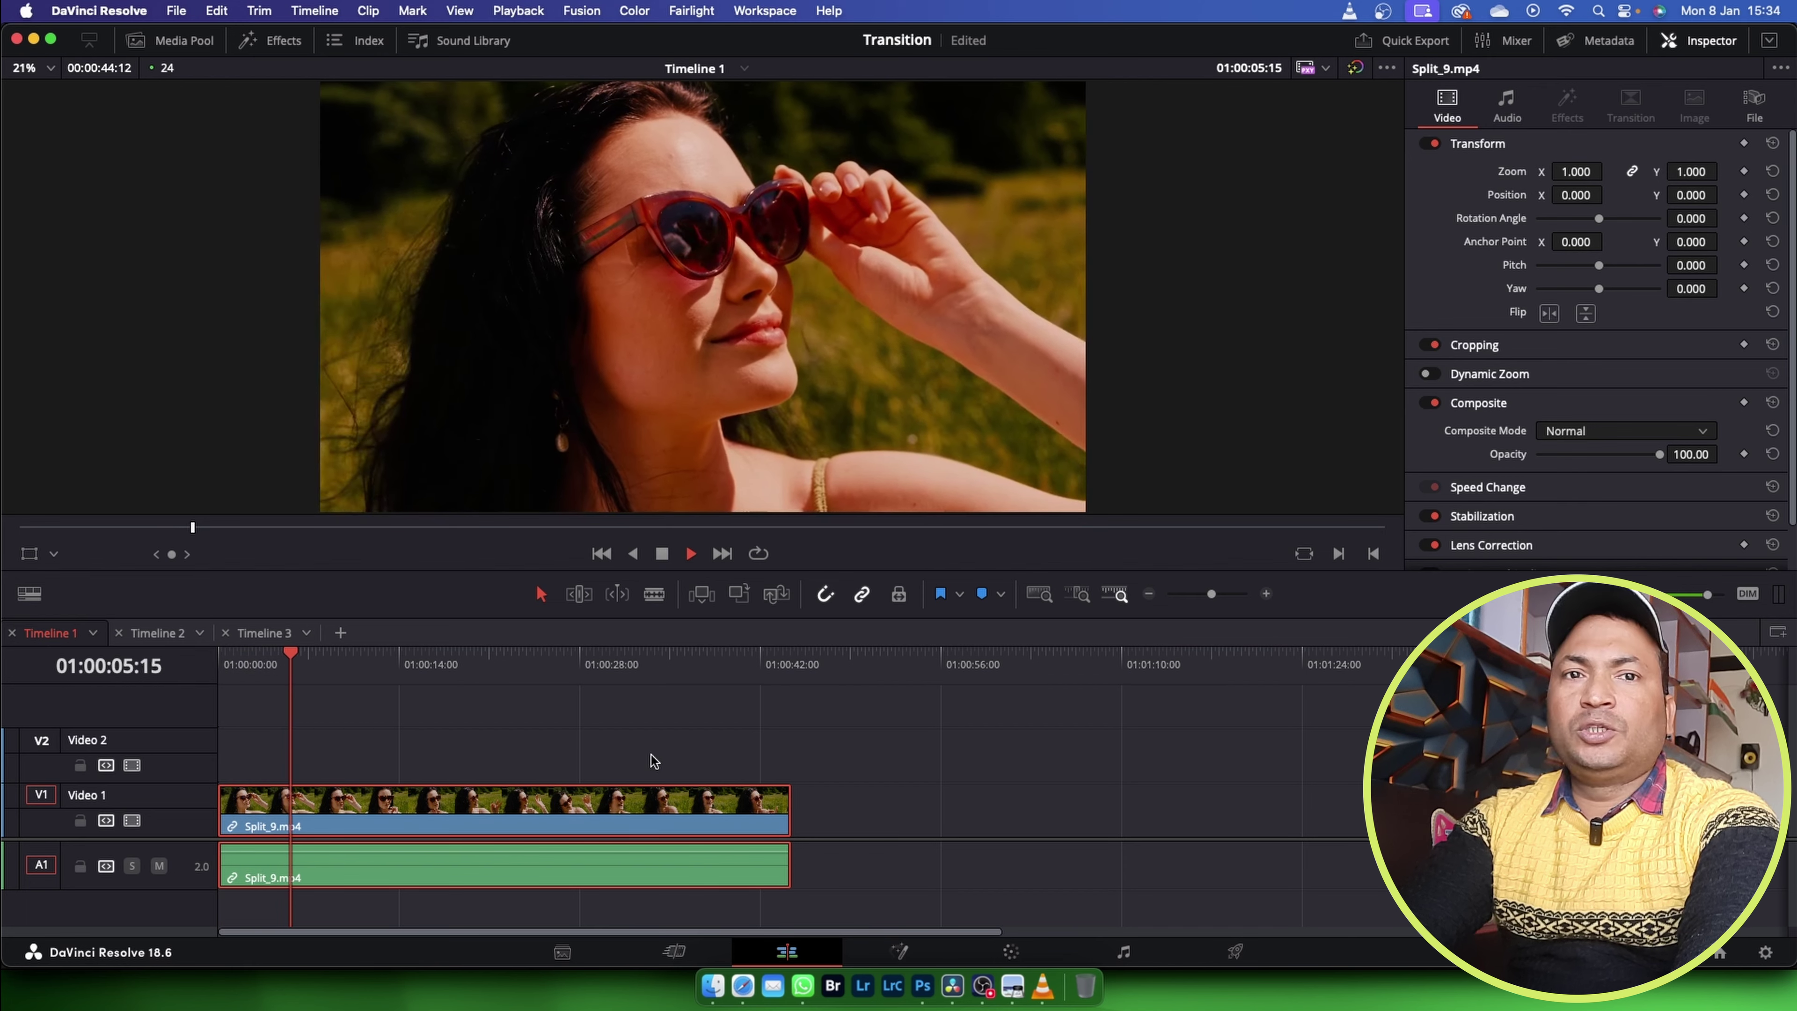
- Stop timeline playback partway through the glow-graded clip
key("space")
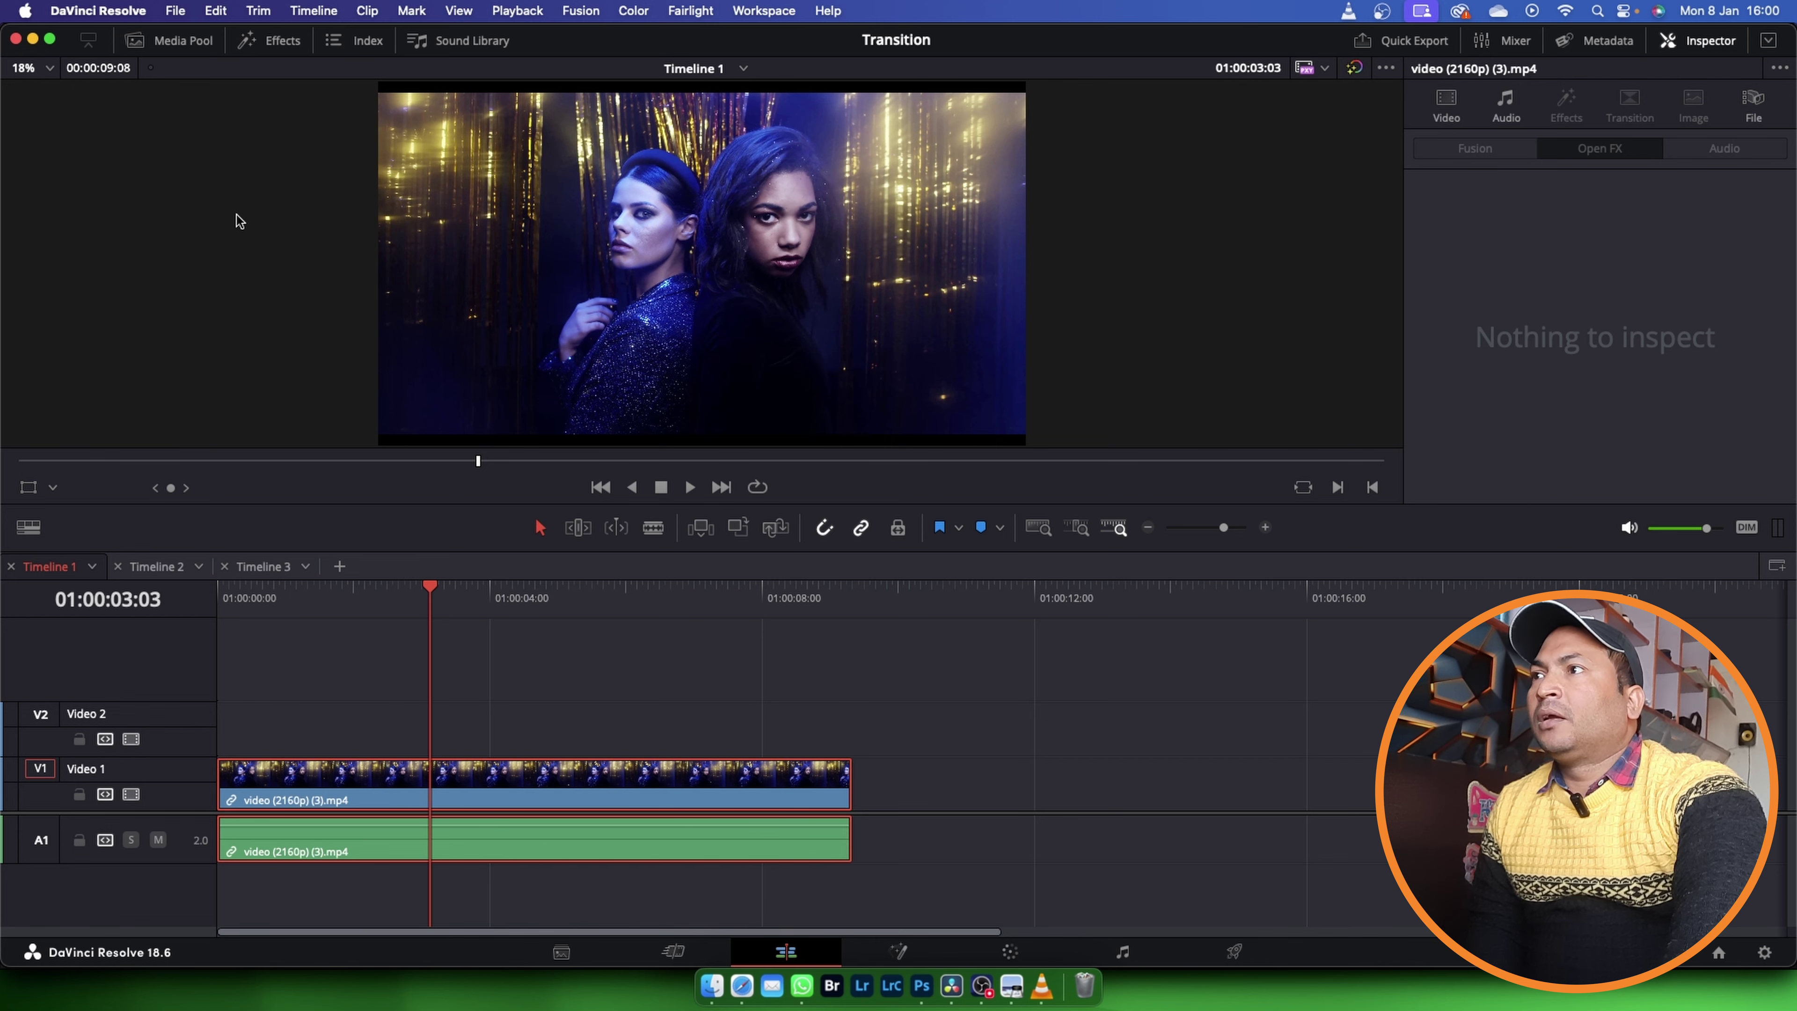
- Search 'pris', drop Prism Blur onto the Video 1 clip, and enlarge the viewer
left_click(282, 44)
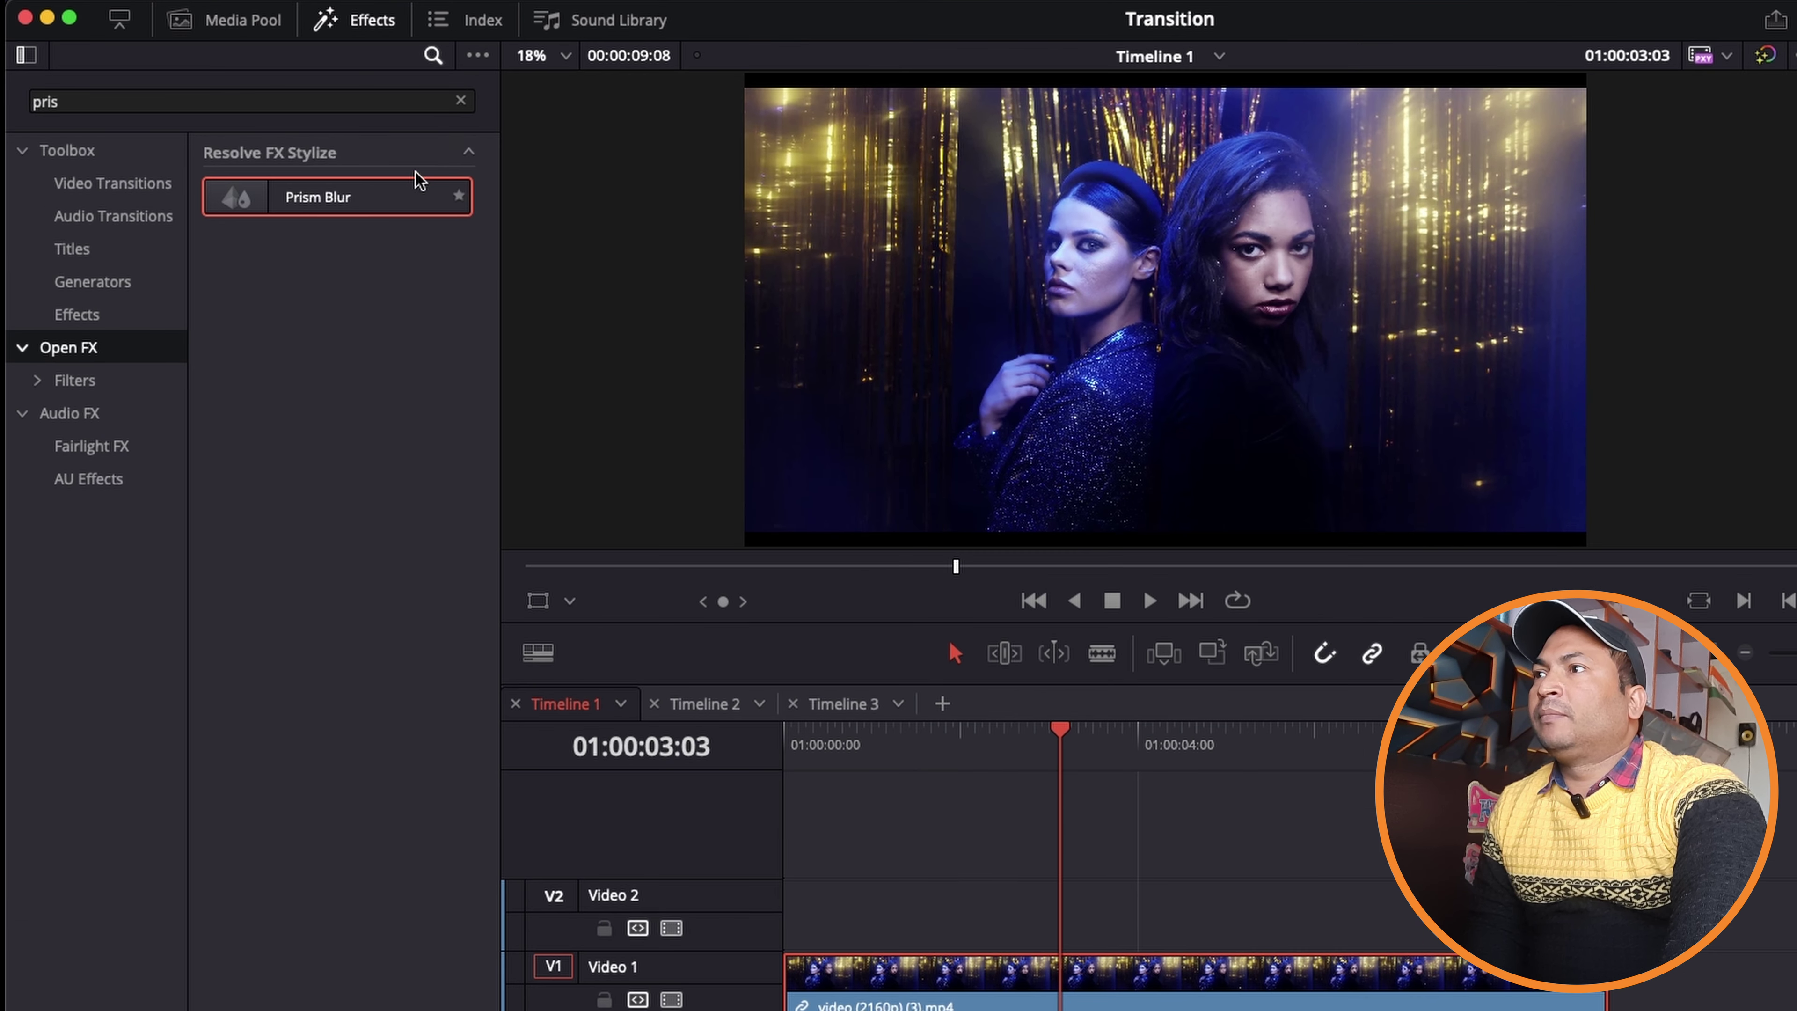
left_click(461, 107)
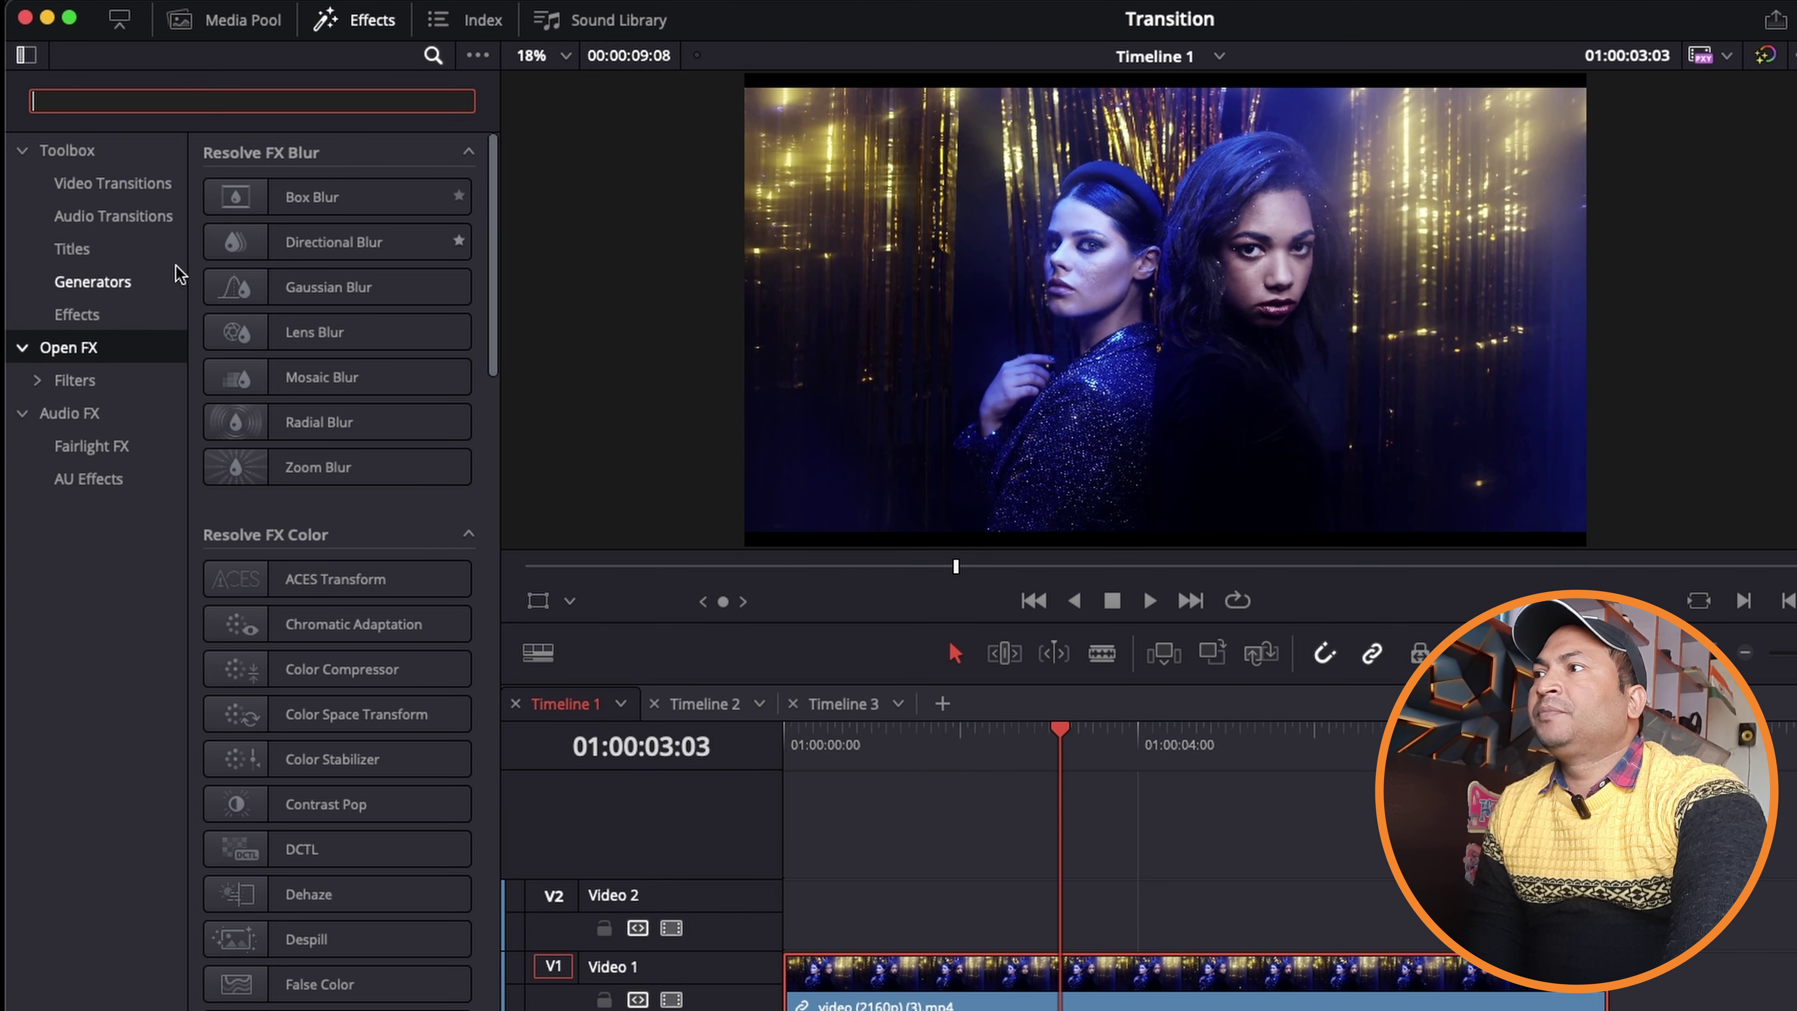
left_click(73, 351)
left_click(138, 102)
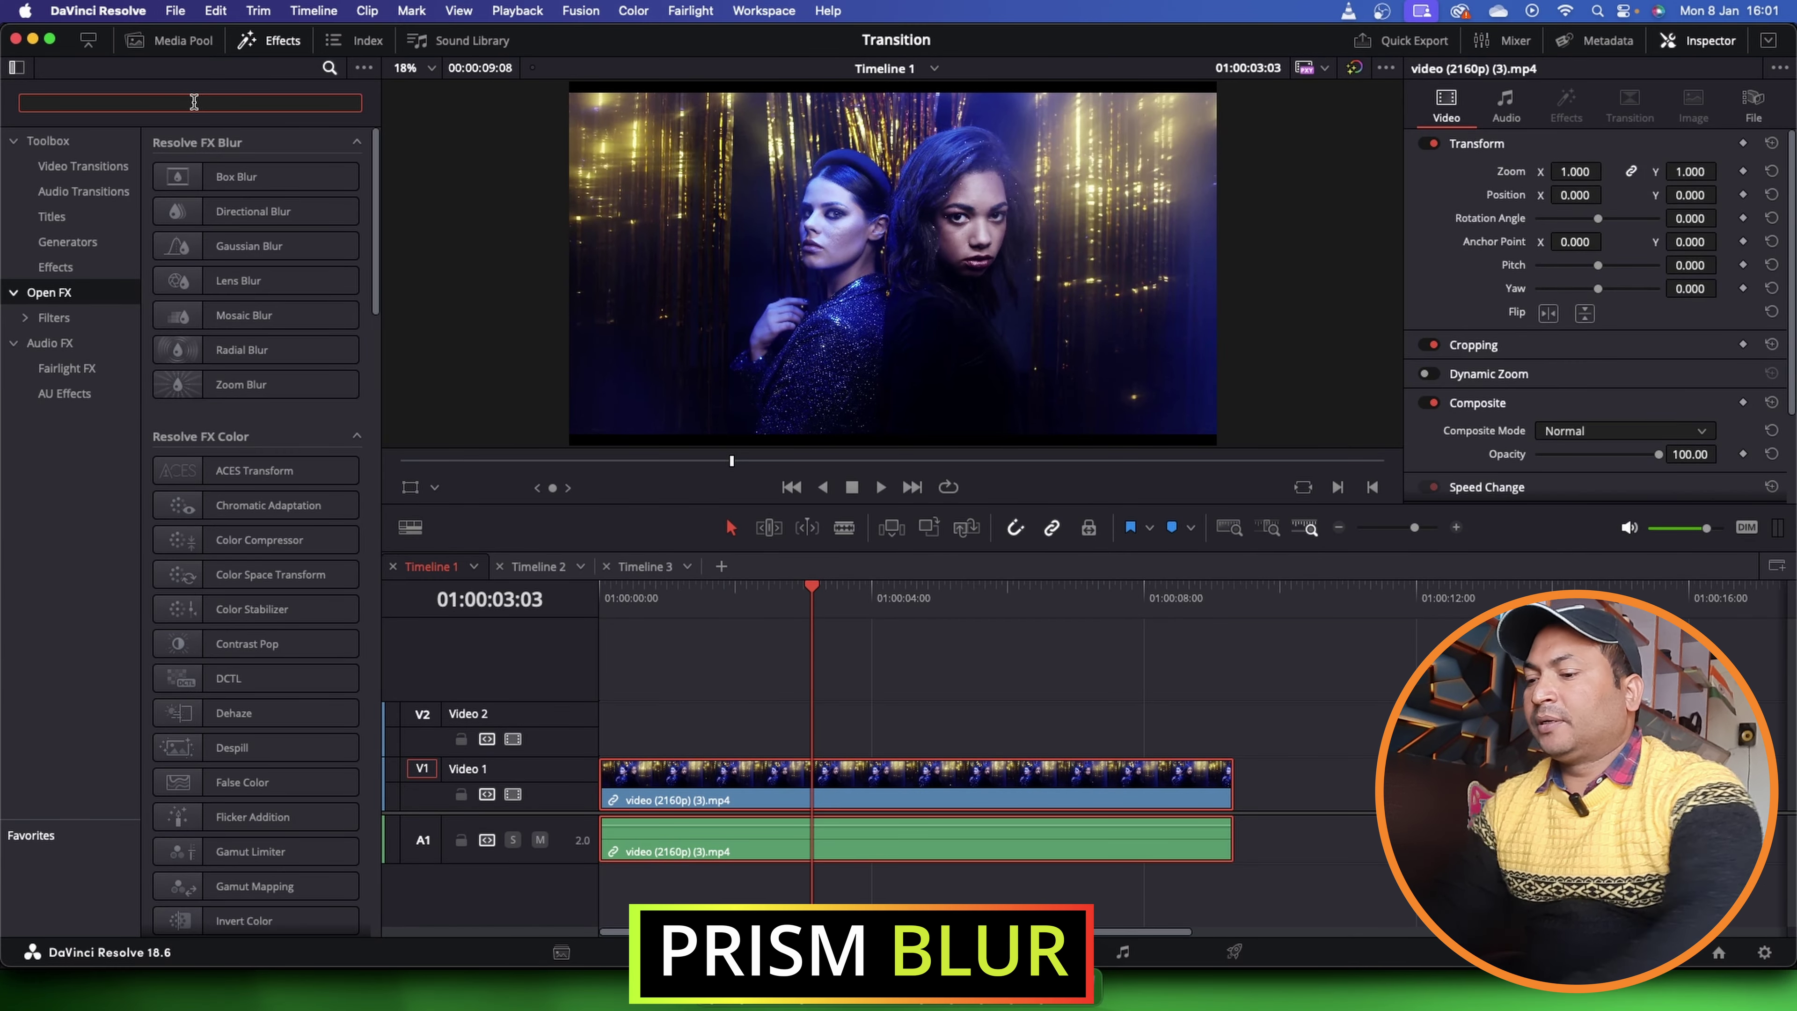
type("p")
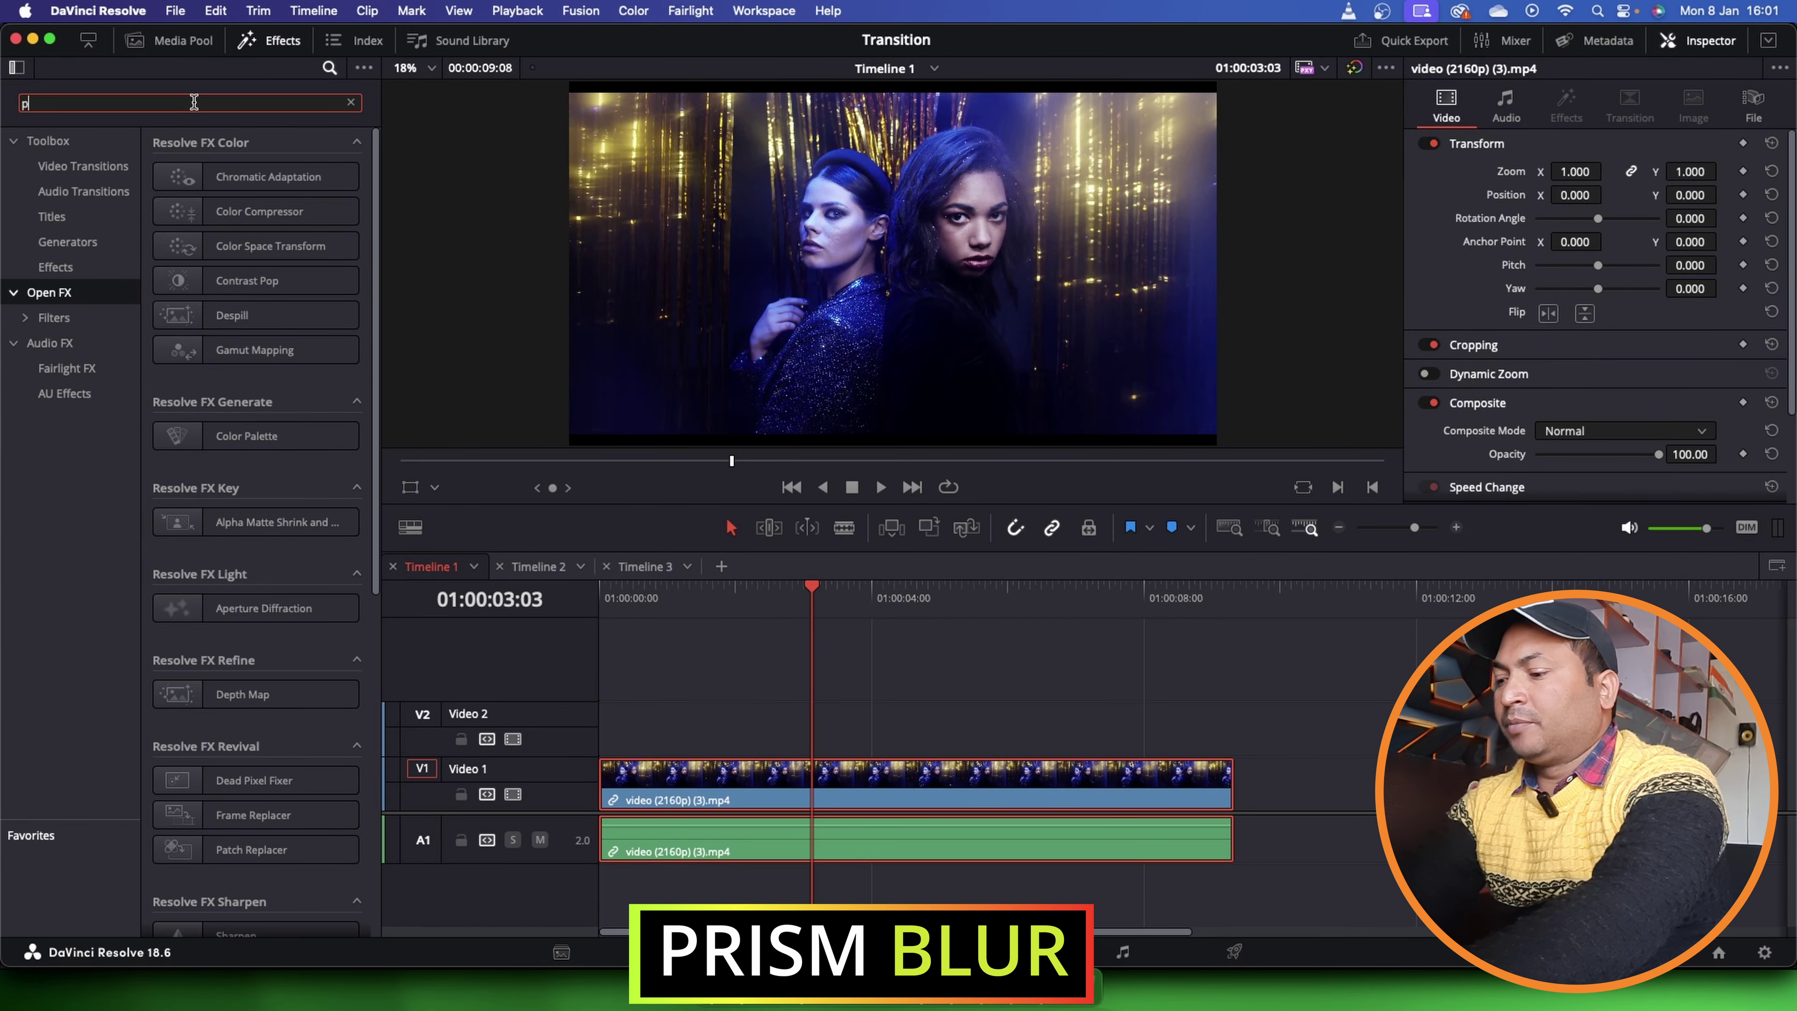
type("ris")
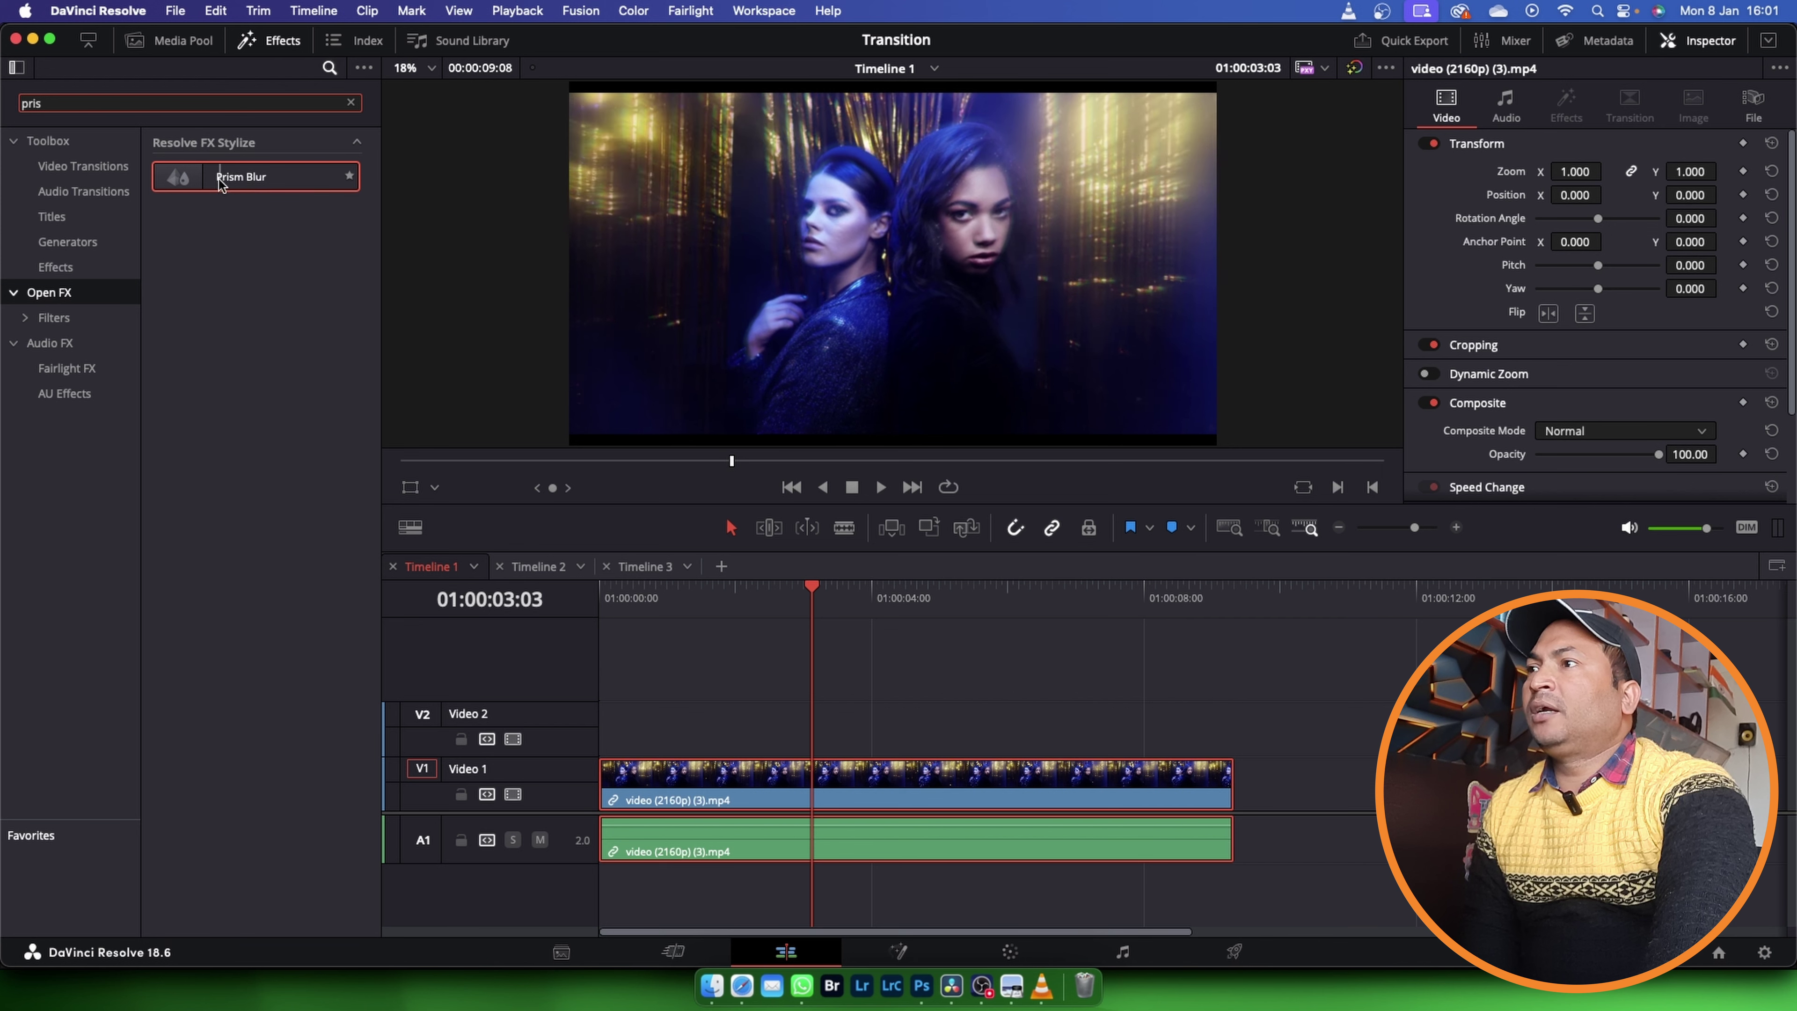
mouse_move(221, 184)
left_mouse_down()
mouse_move(758, 788)
mouse_move(738, 784)
left_mouse_up()
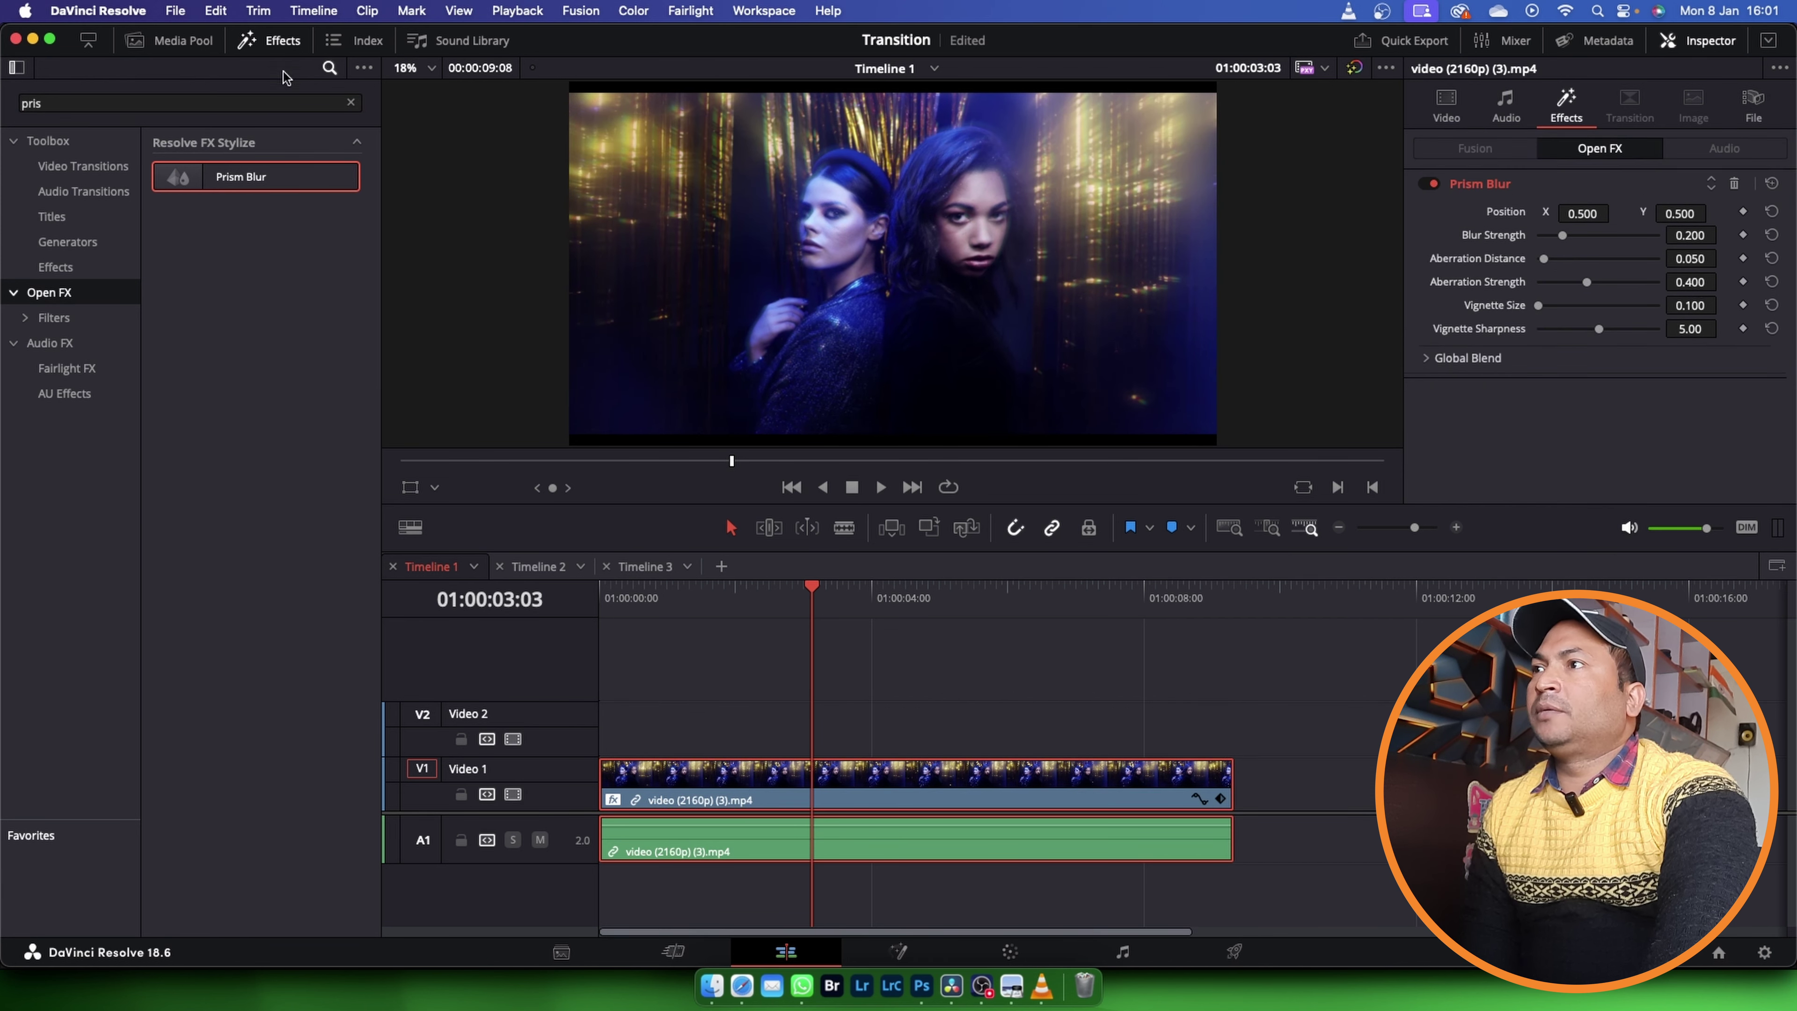
left_click(277, 41)
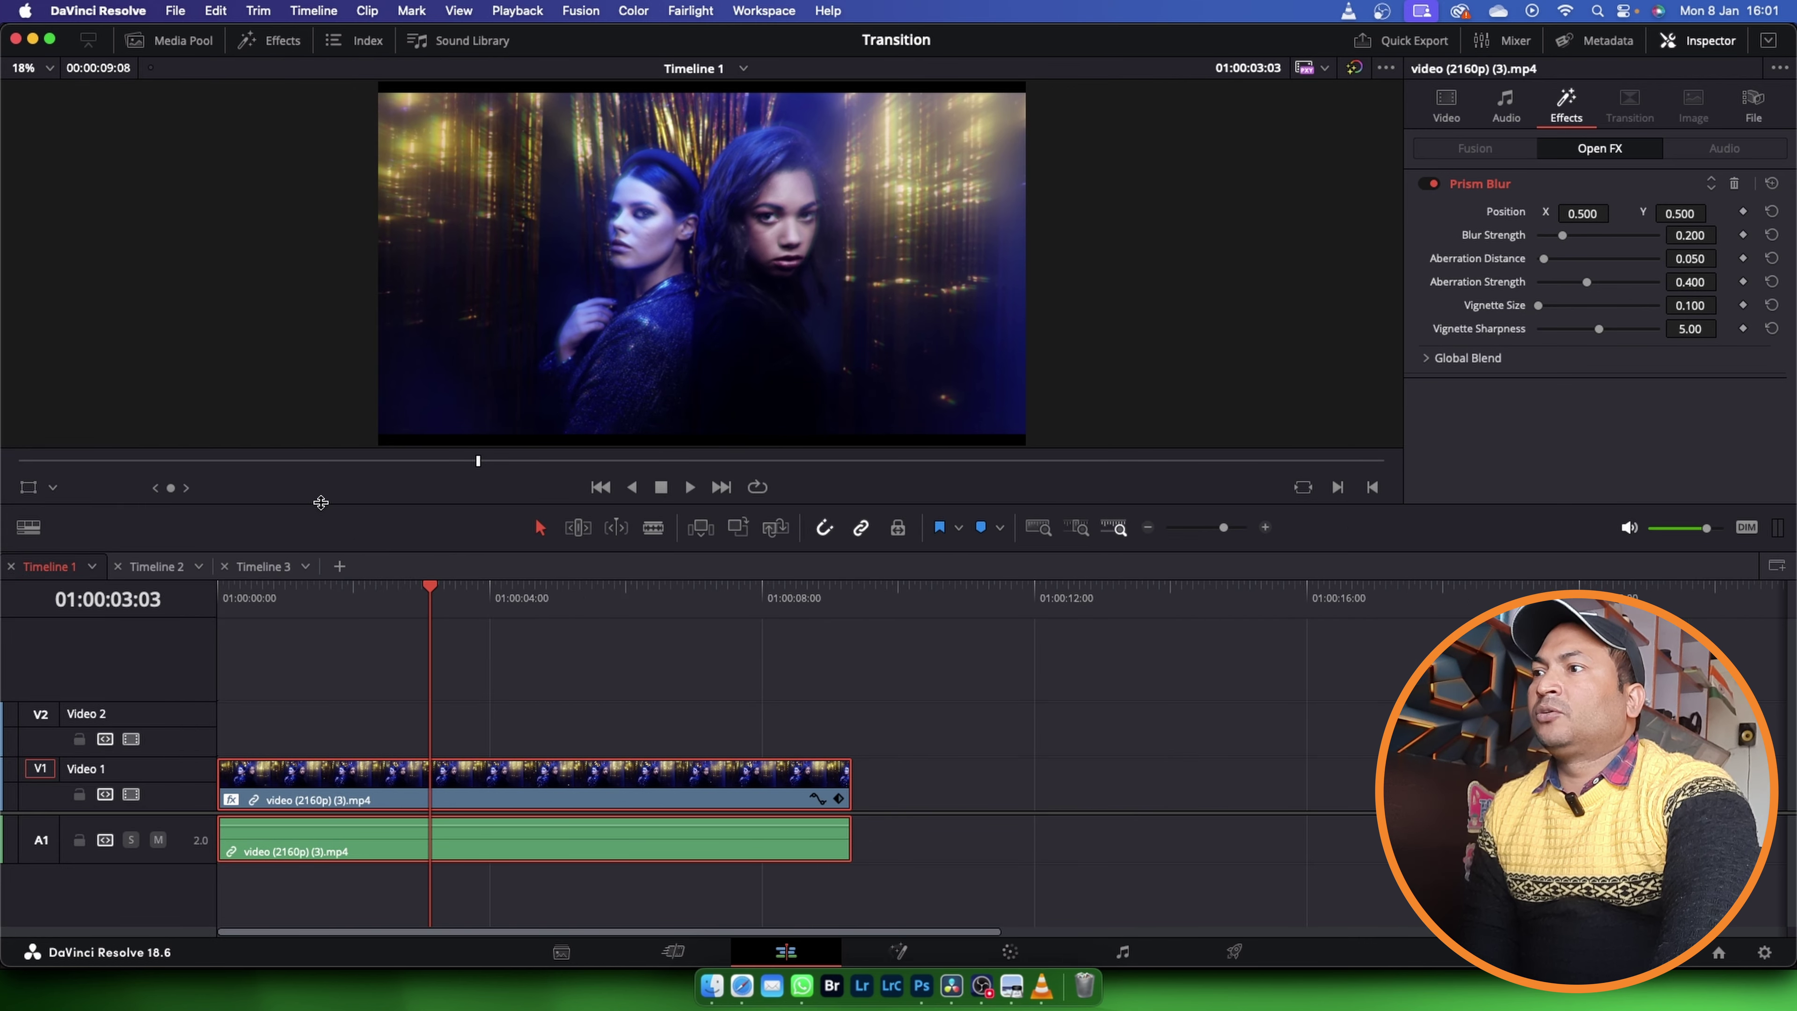
left_click_drag(320, 501, 322, 619)
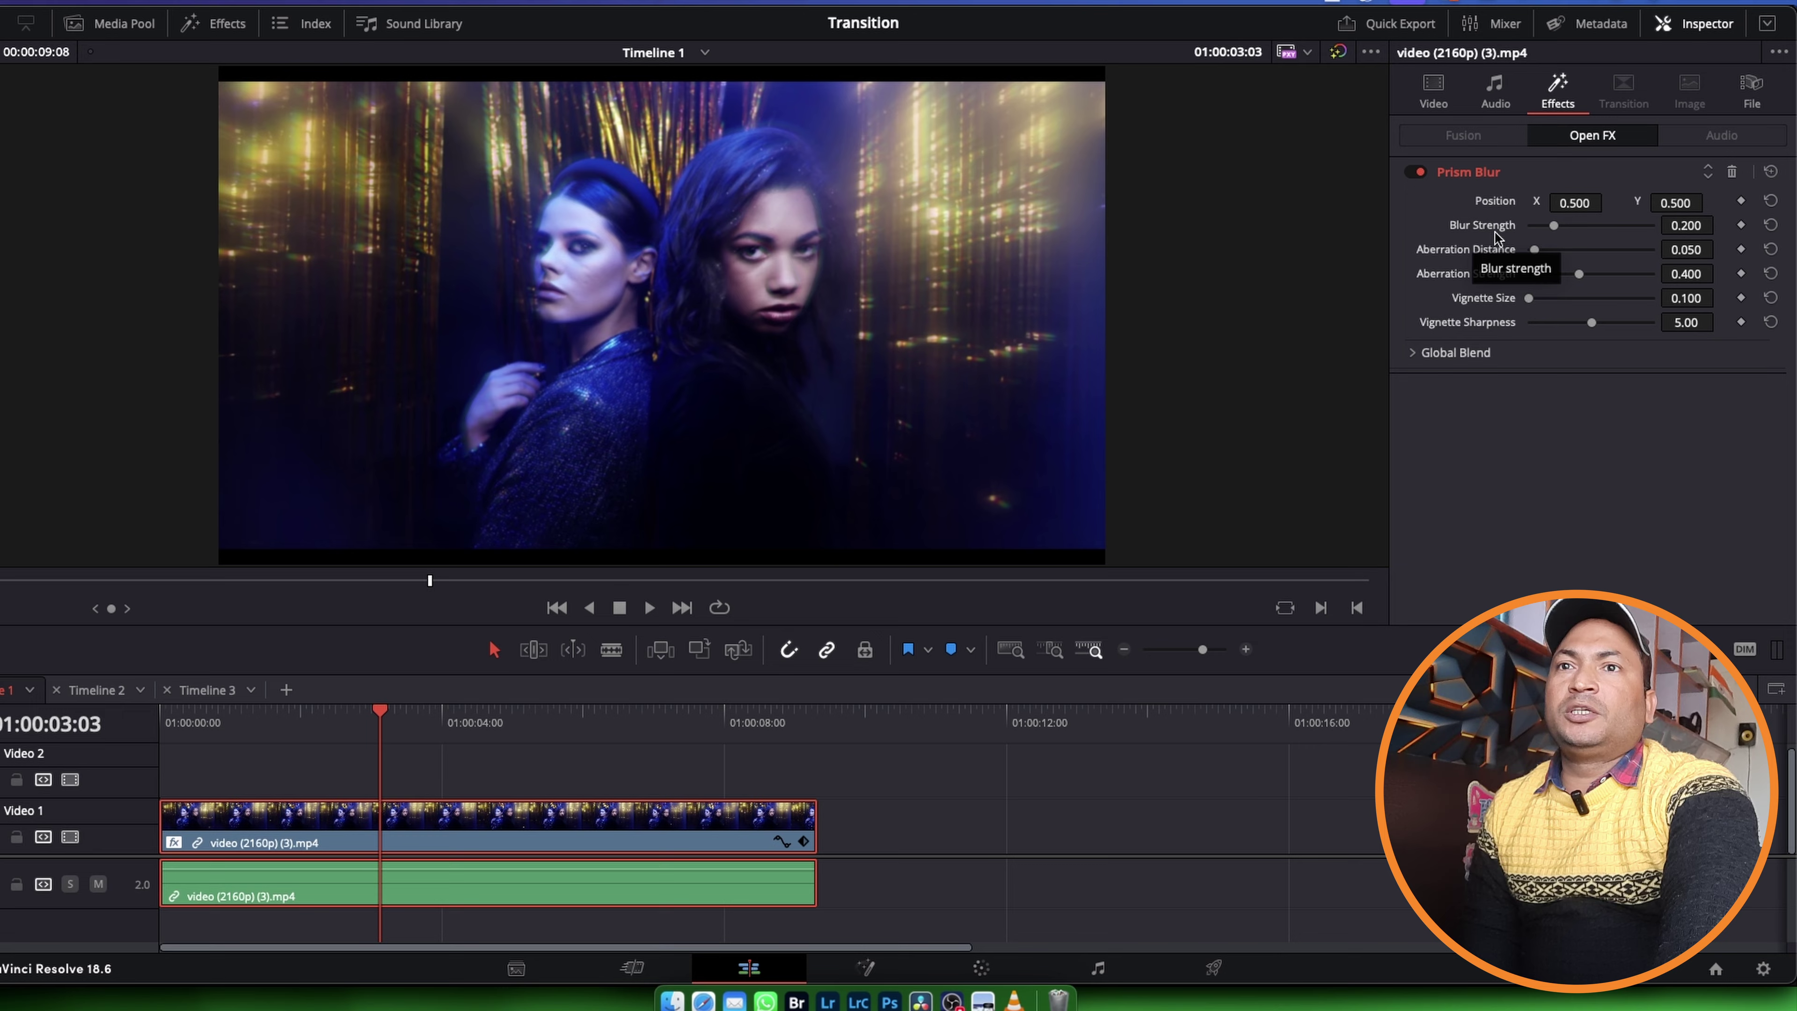
- Set Prism Blur to Blur Strength 0, Aberration 0.597, Vignette Size 0.526, Blend 1.000
left_click_drag(1562, 234, 1533, 236)
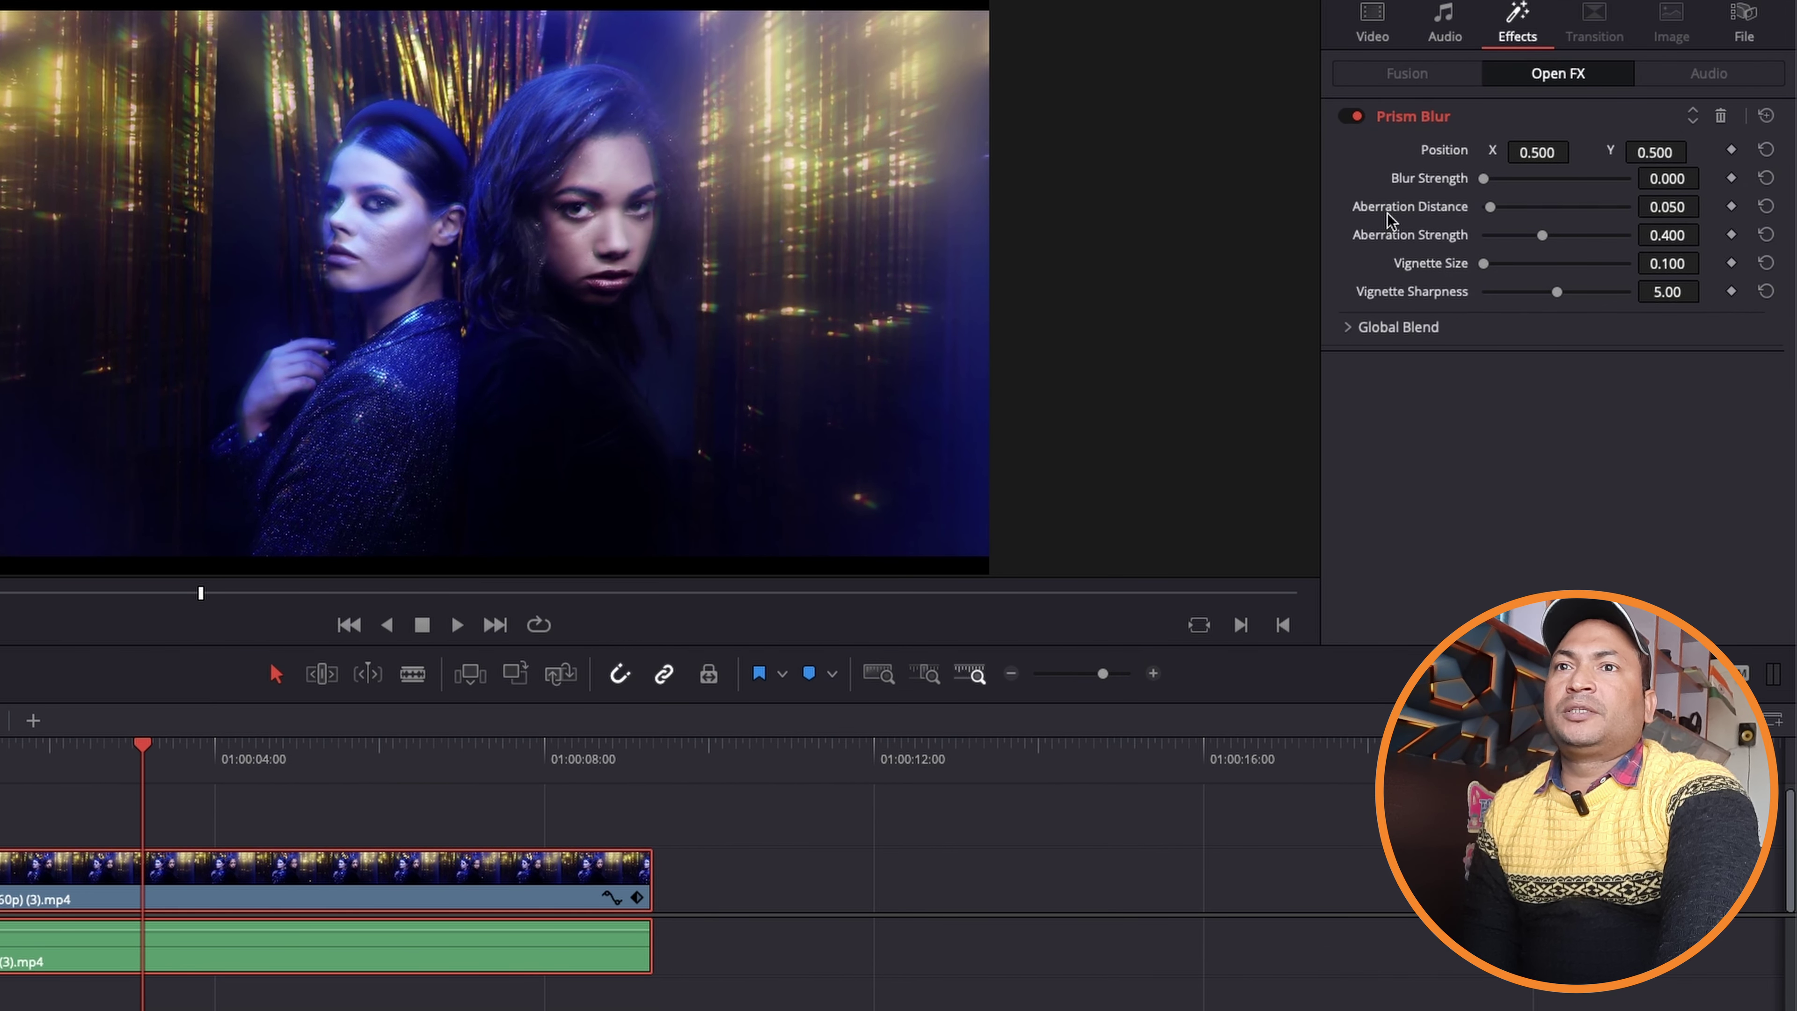
mouse_move(1498, 210)
left_mouse_down()
mouse_move(1570, 206)
mouse_move(1533, 207)
left_mouse_up()
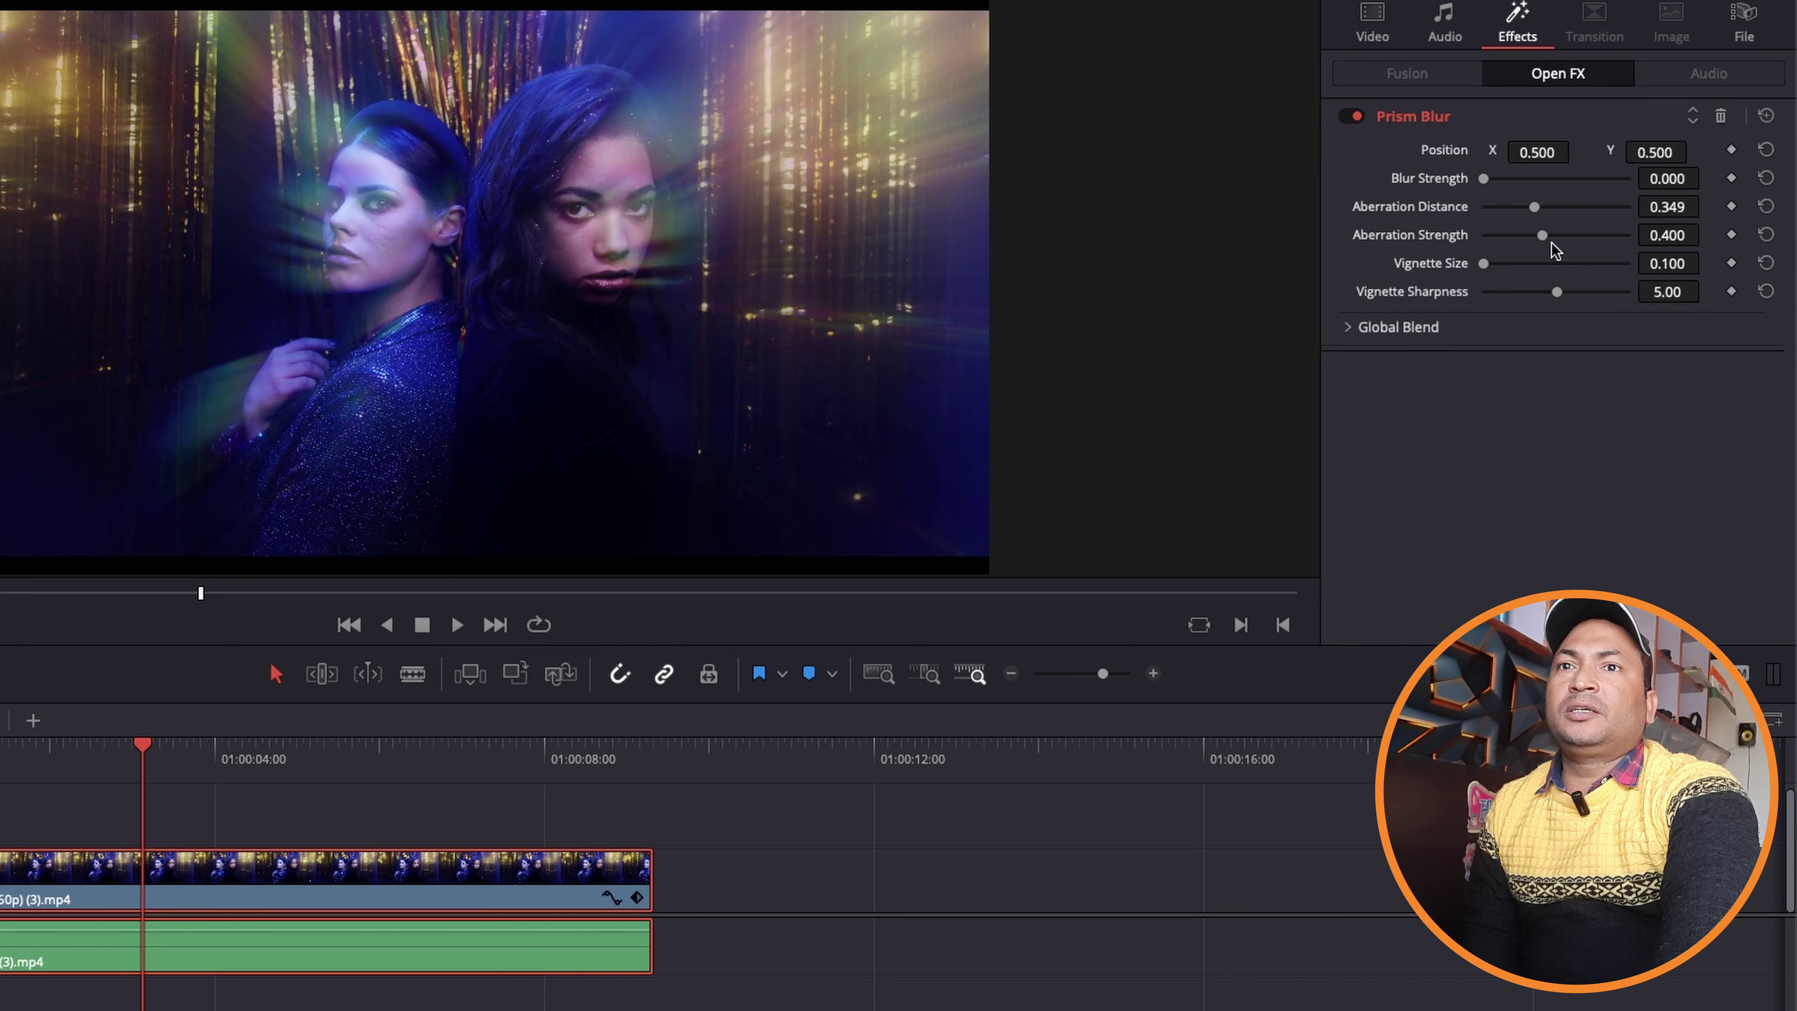
mouse_move(1543, 236)
left_mouse_down()
mouse_move(1588, 237)
mouse_move(1549, 265)
mouse_move(1568, 265)
left_mouse_up()
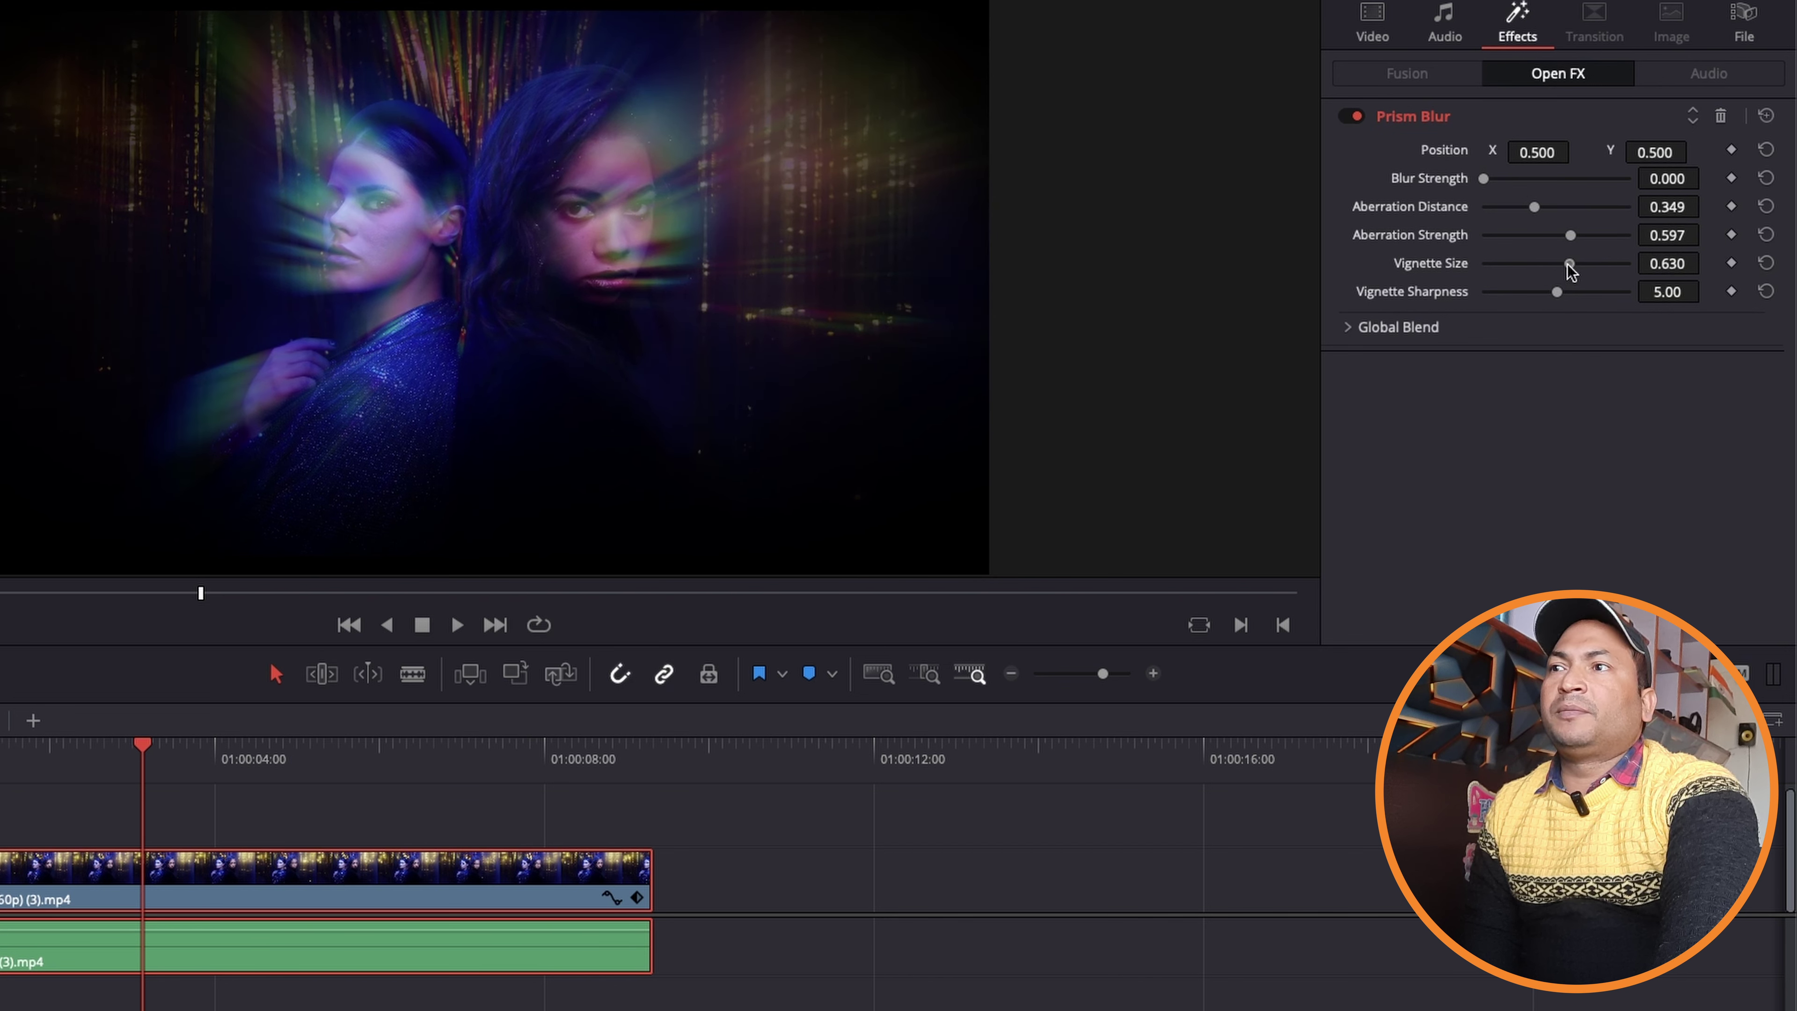
left_click_drag(1568, 265, 1552, 264)
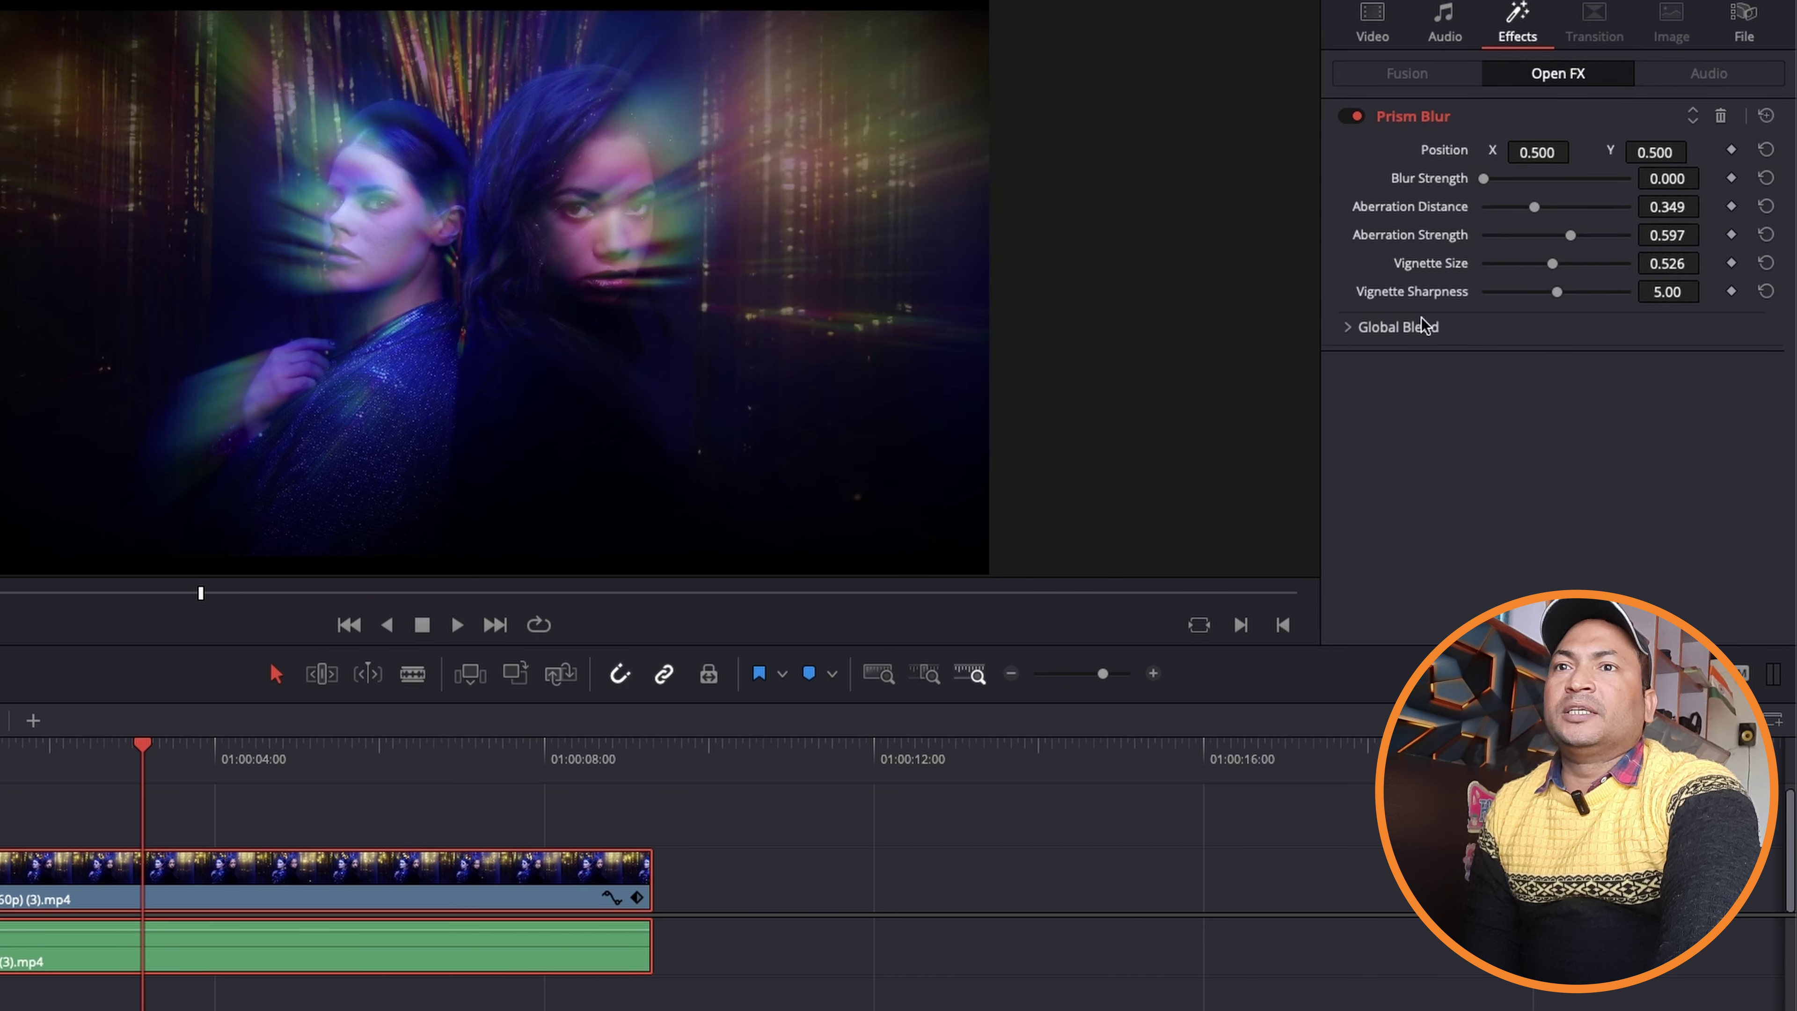
left_click(1352, 328)
left_click_drag(1616, 360, 1669, 364)
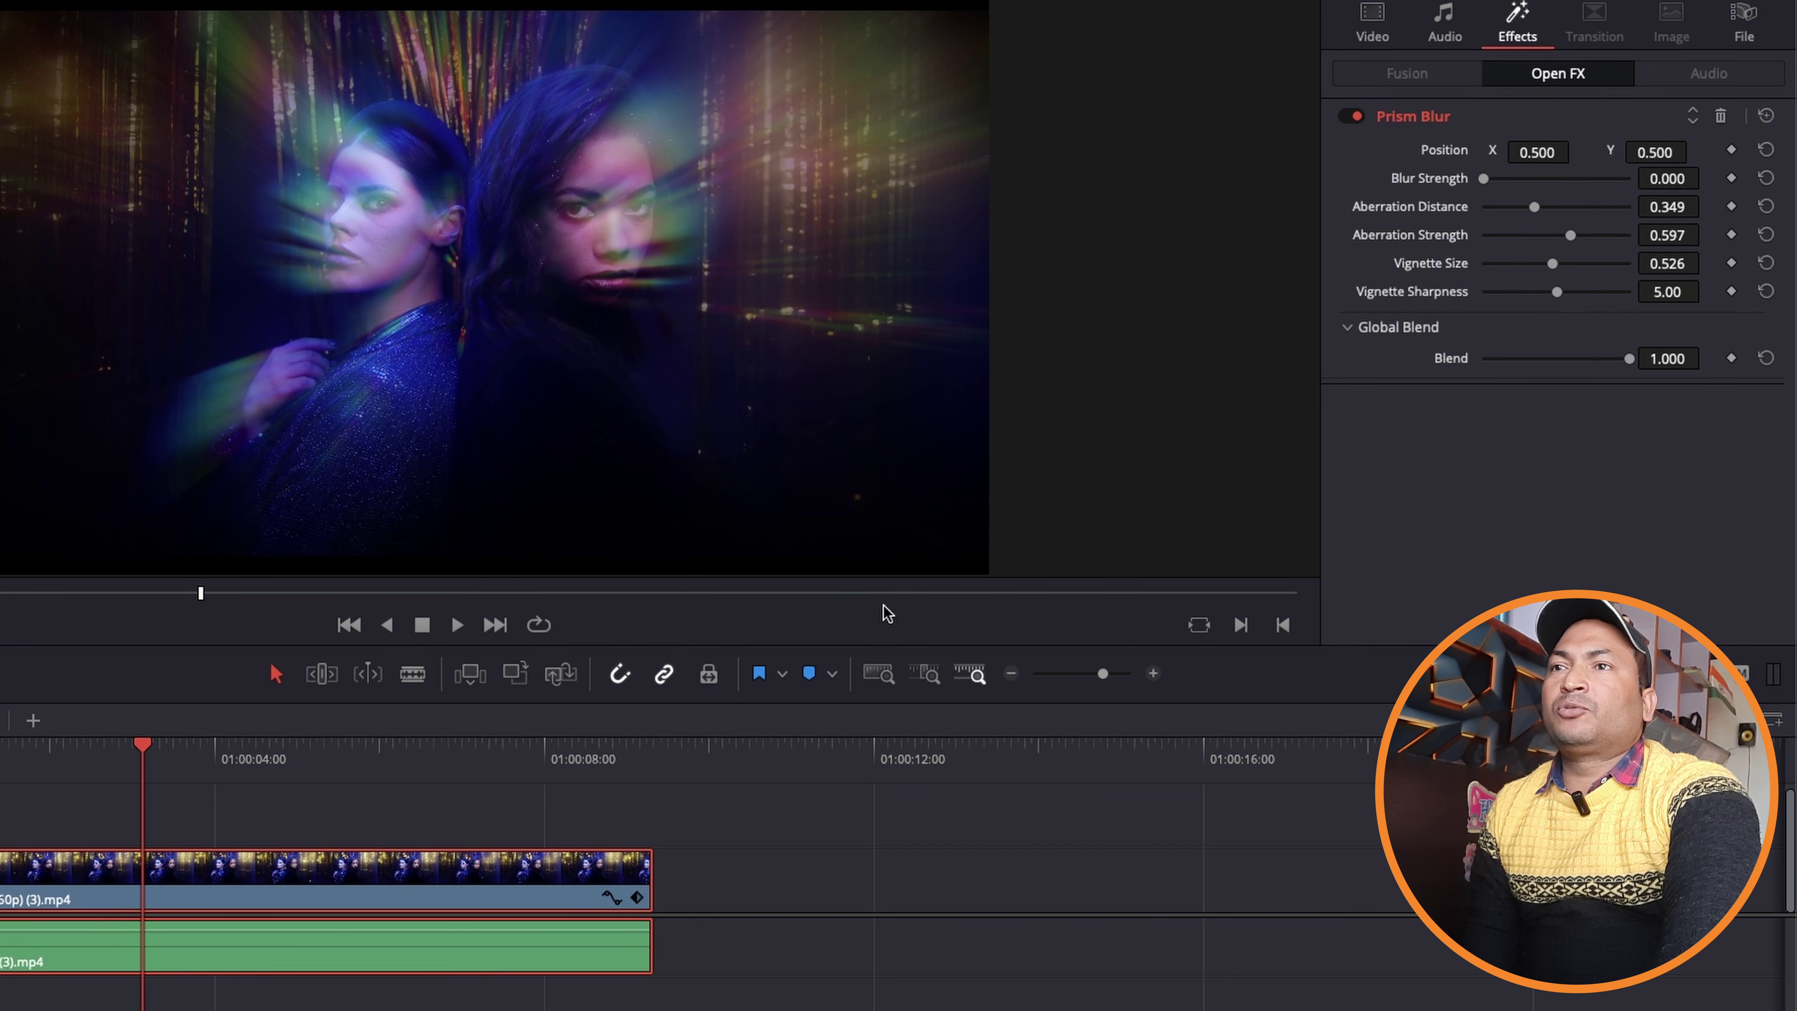
- Preview the clip with Prism Blur, then delete the effect in the Inspector
left_click(458, 625)
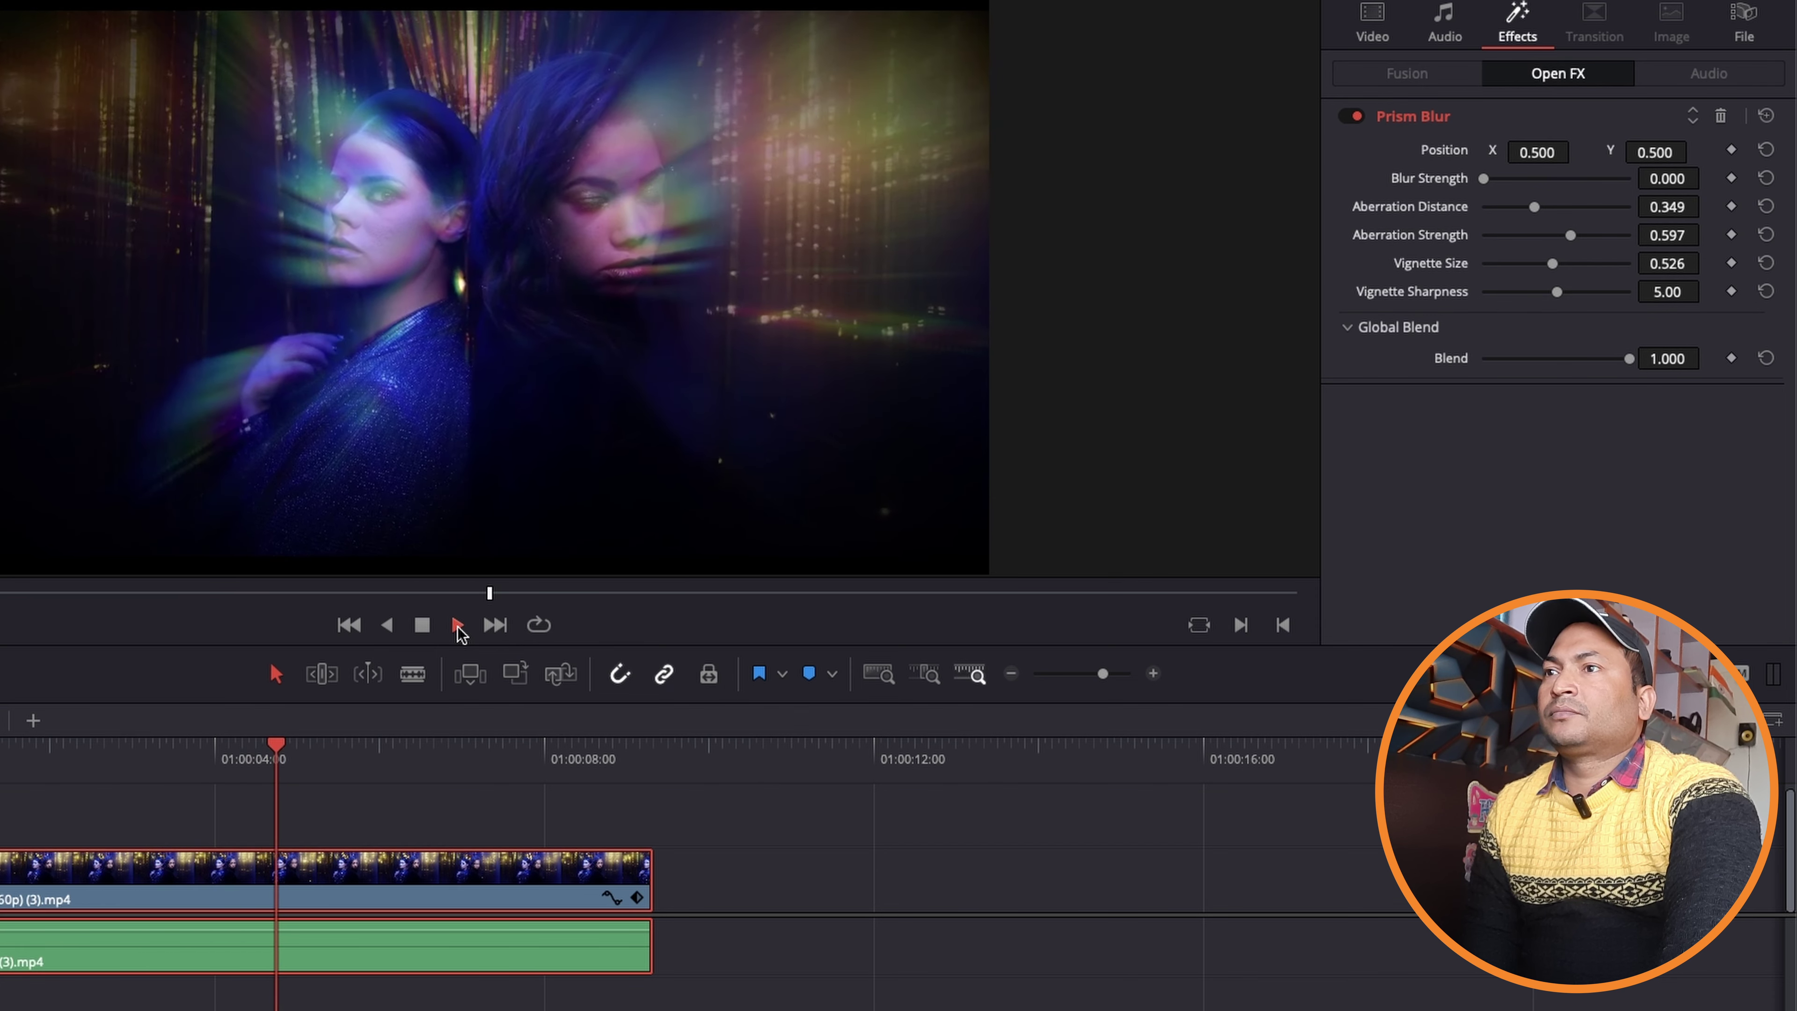
left_click(424, 625)
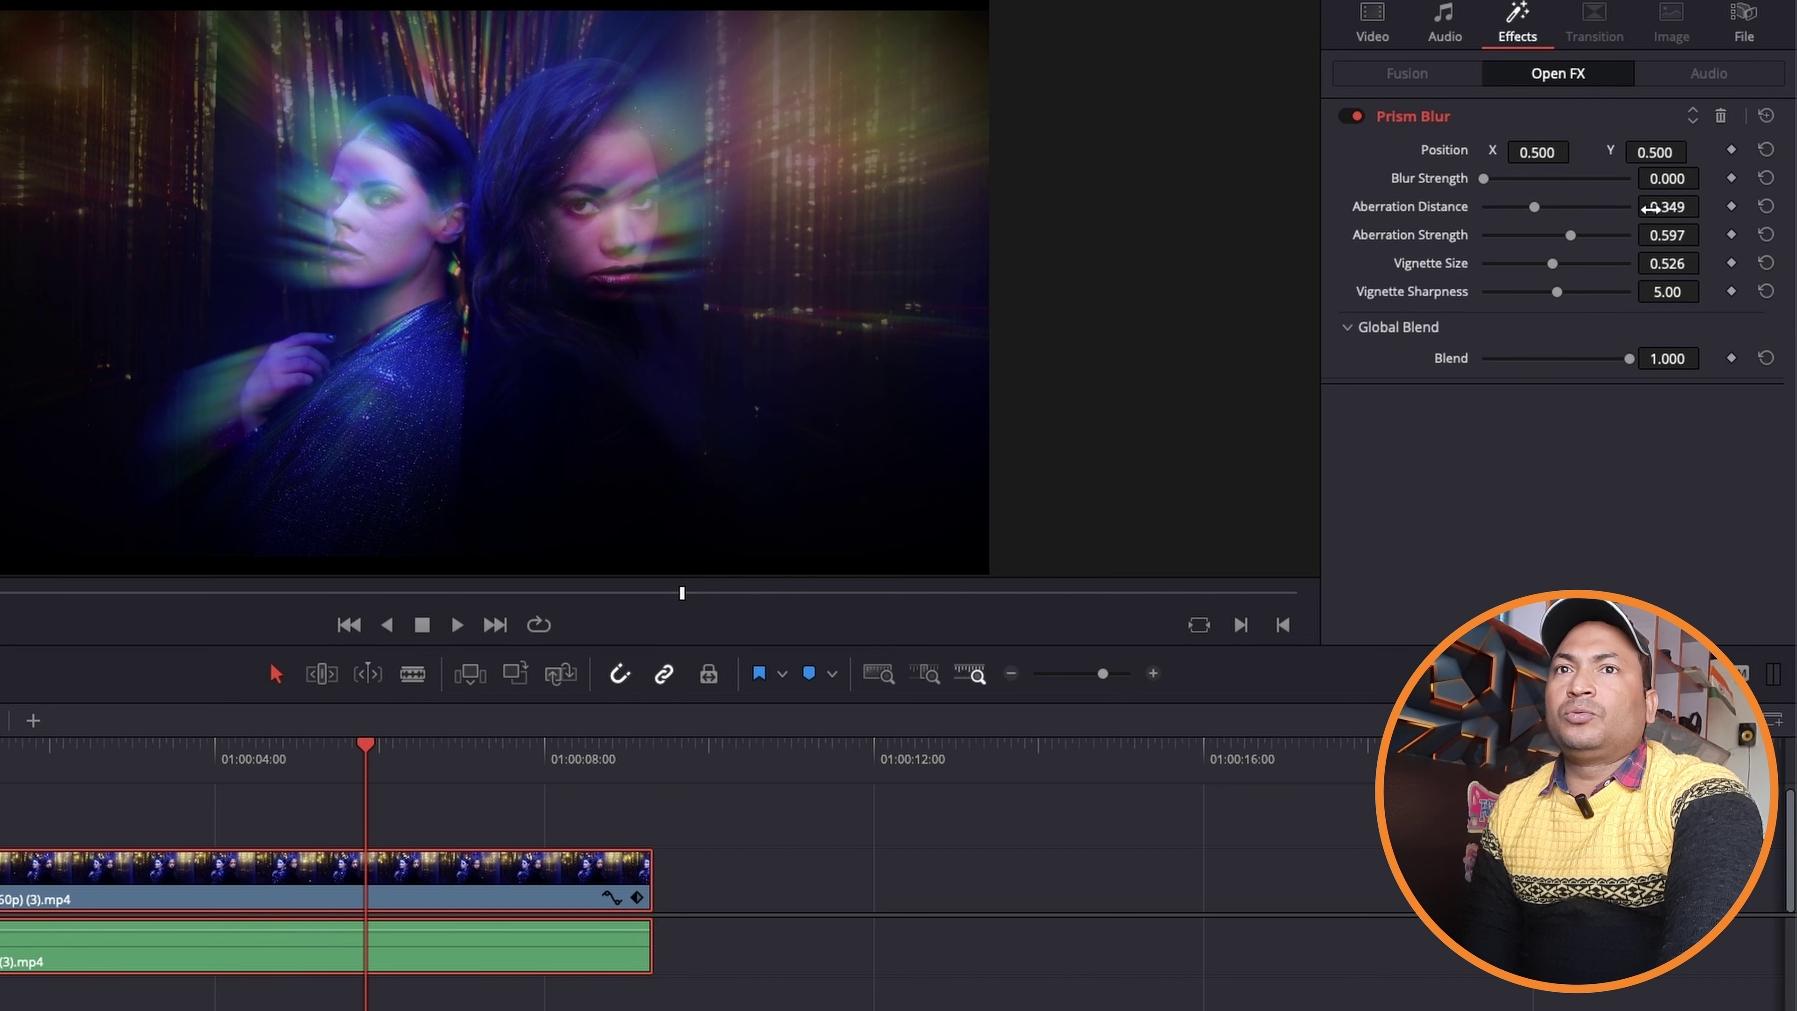
left_click(1720, 119)
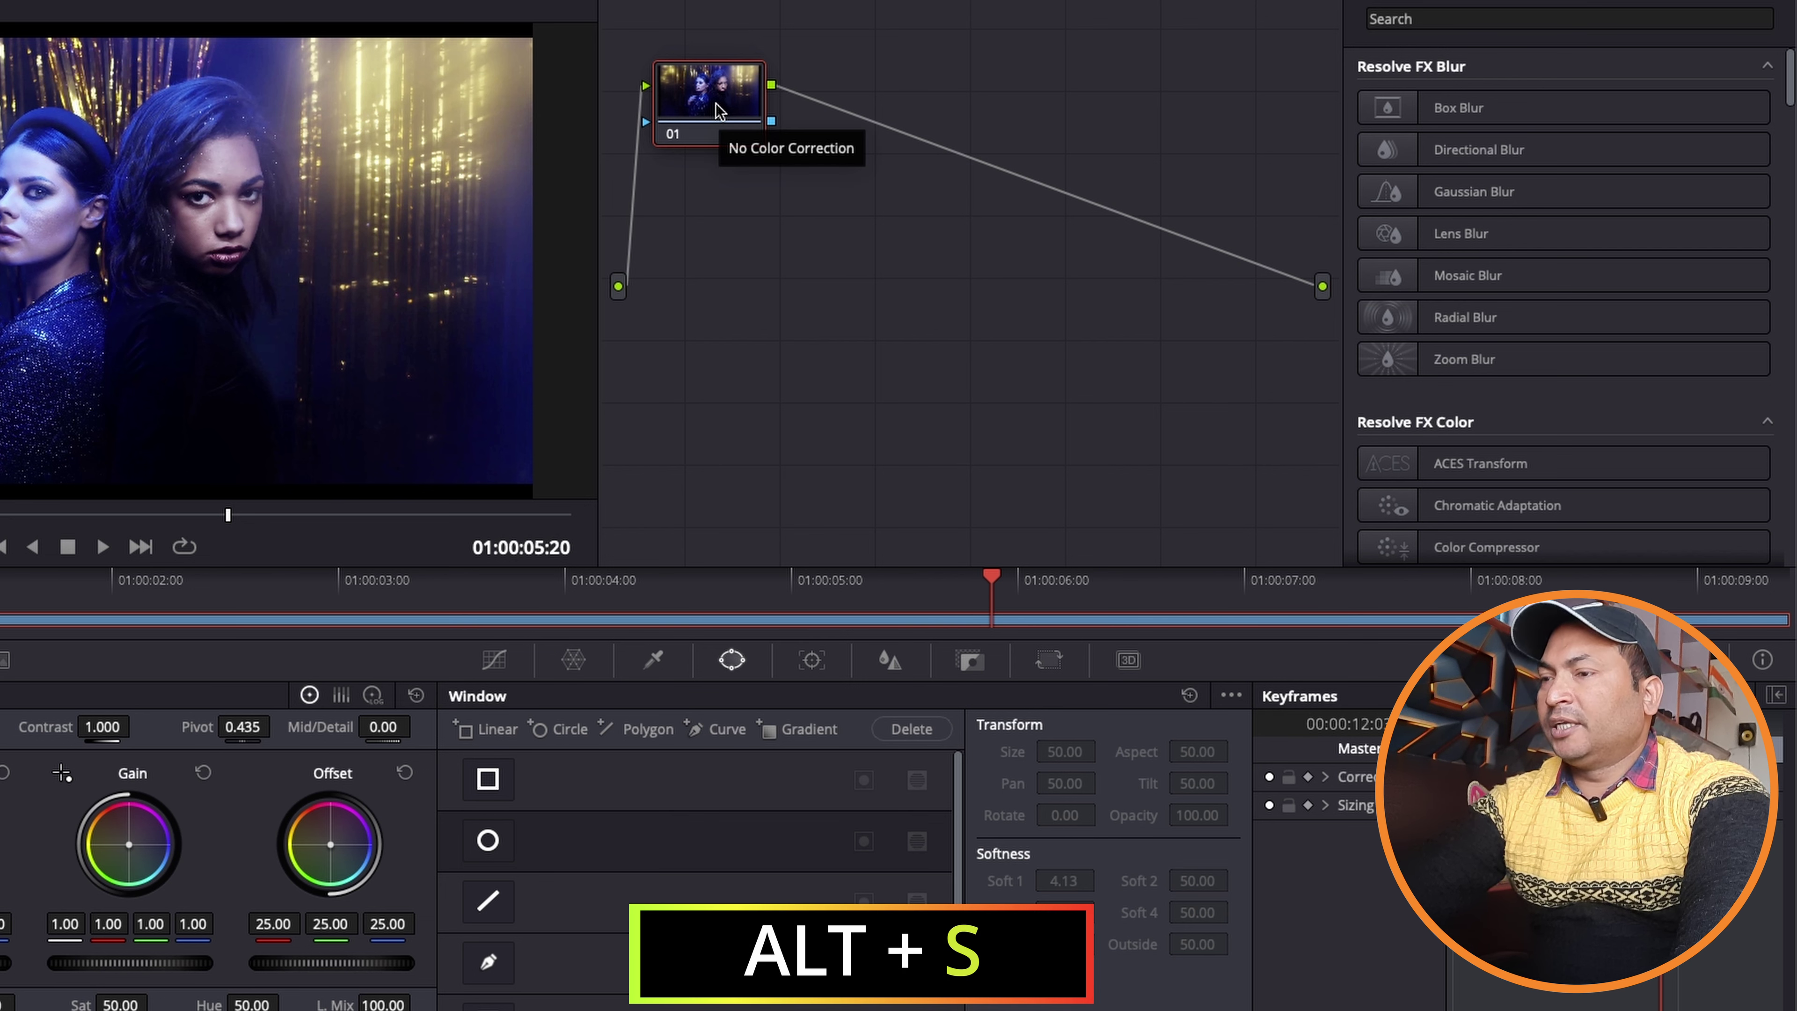
- Add serial node 02 after node 01 and drop Prism Blur from the Effects library onto it
key("alt+s")
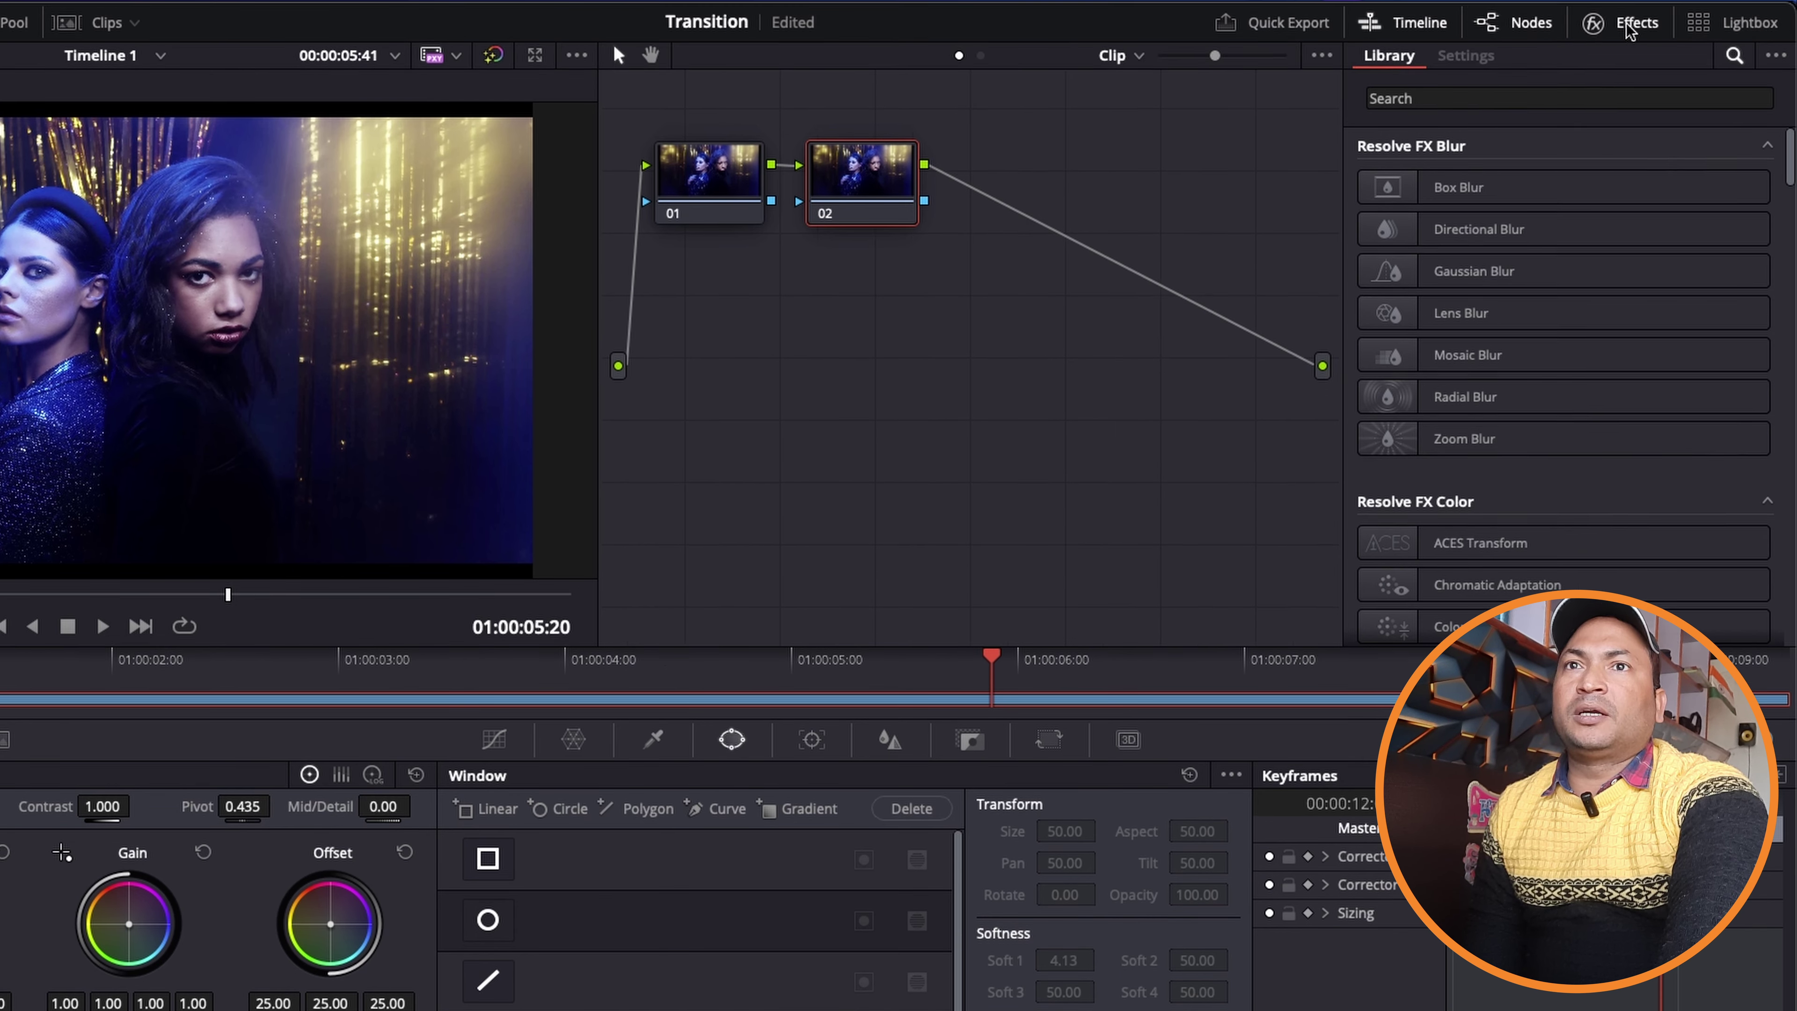
left_click(1626, 24)
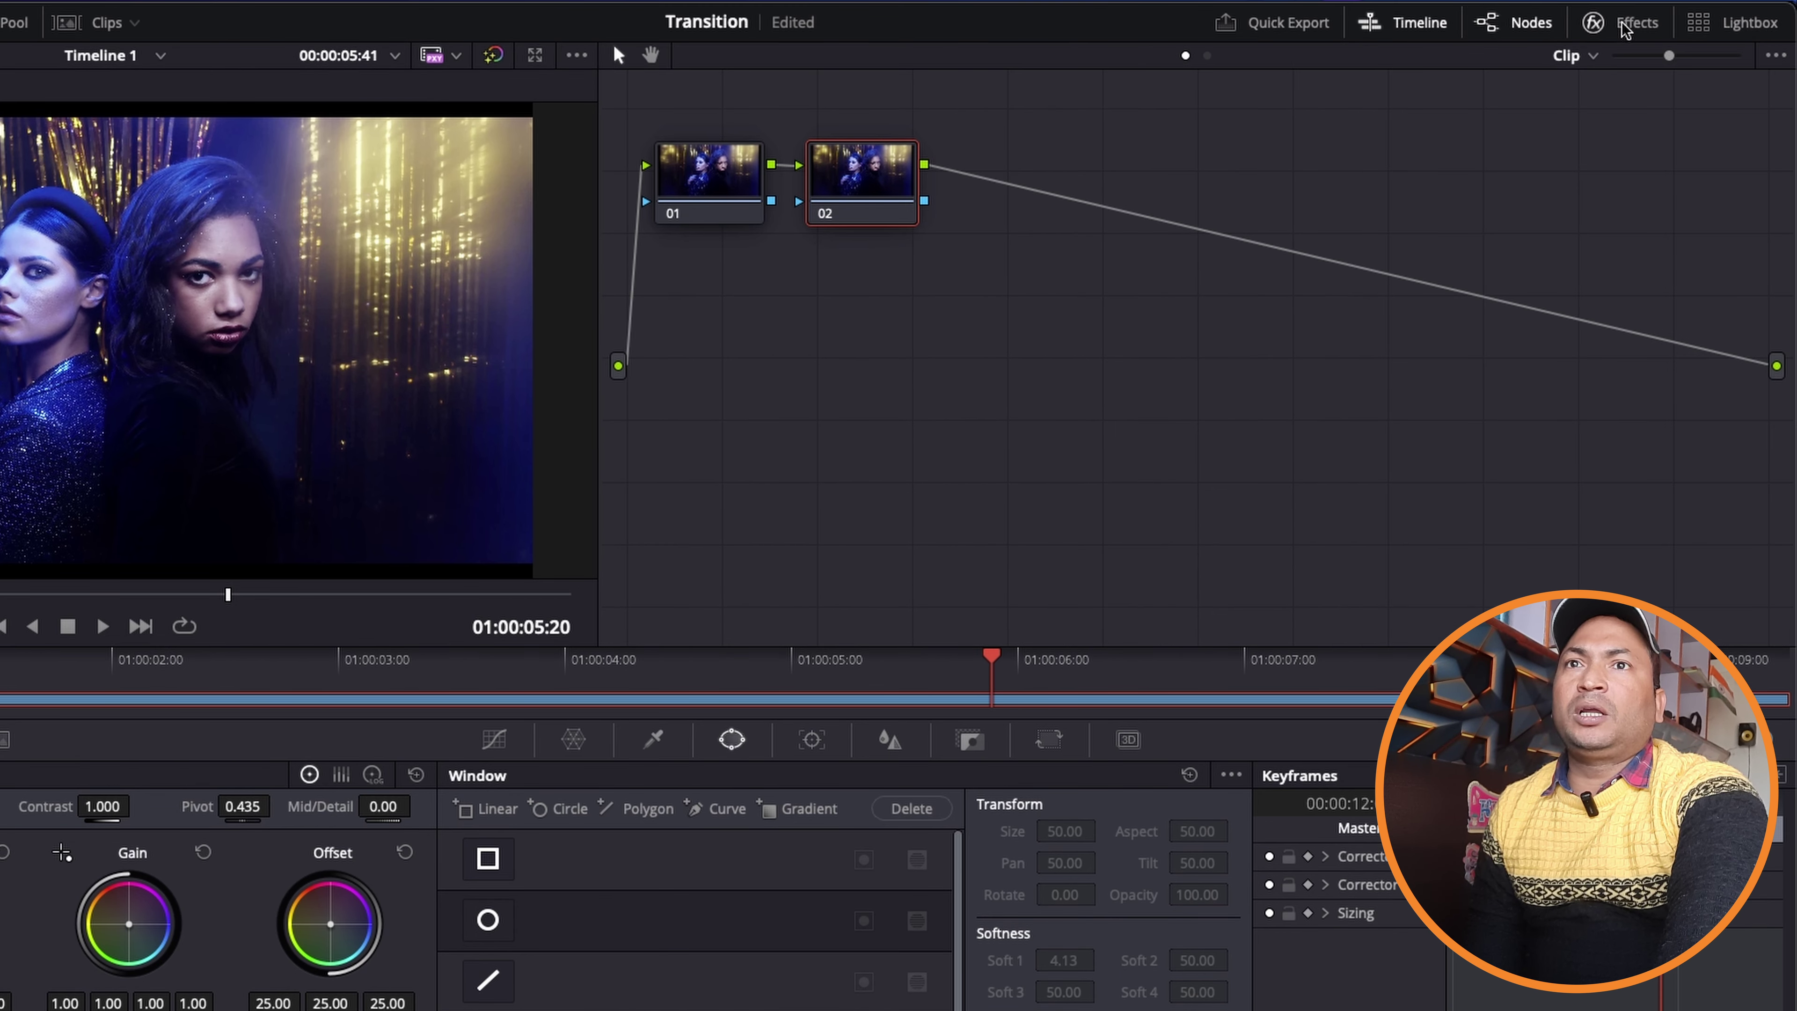
left_click(1619, 25)
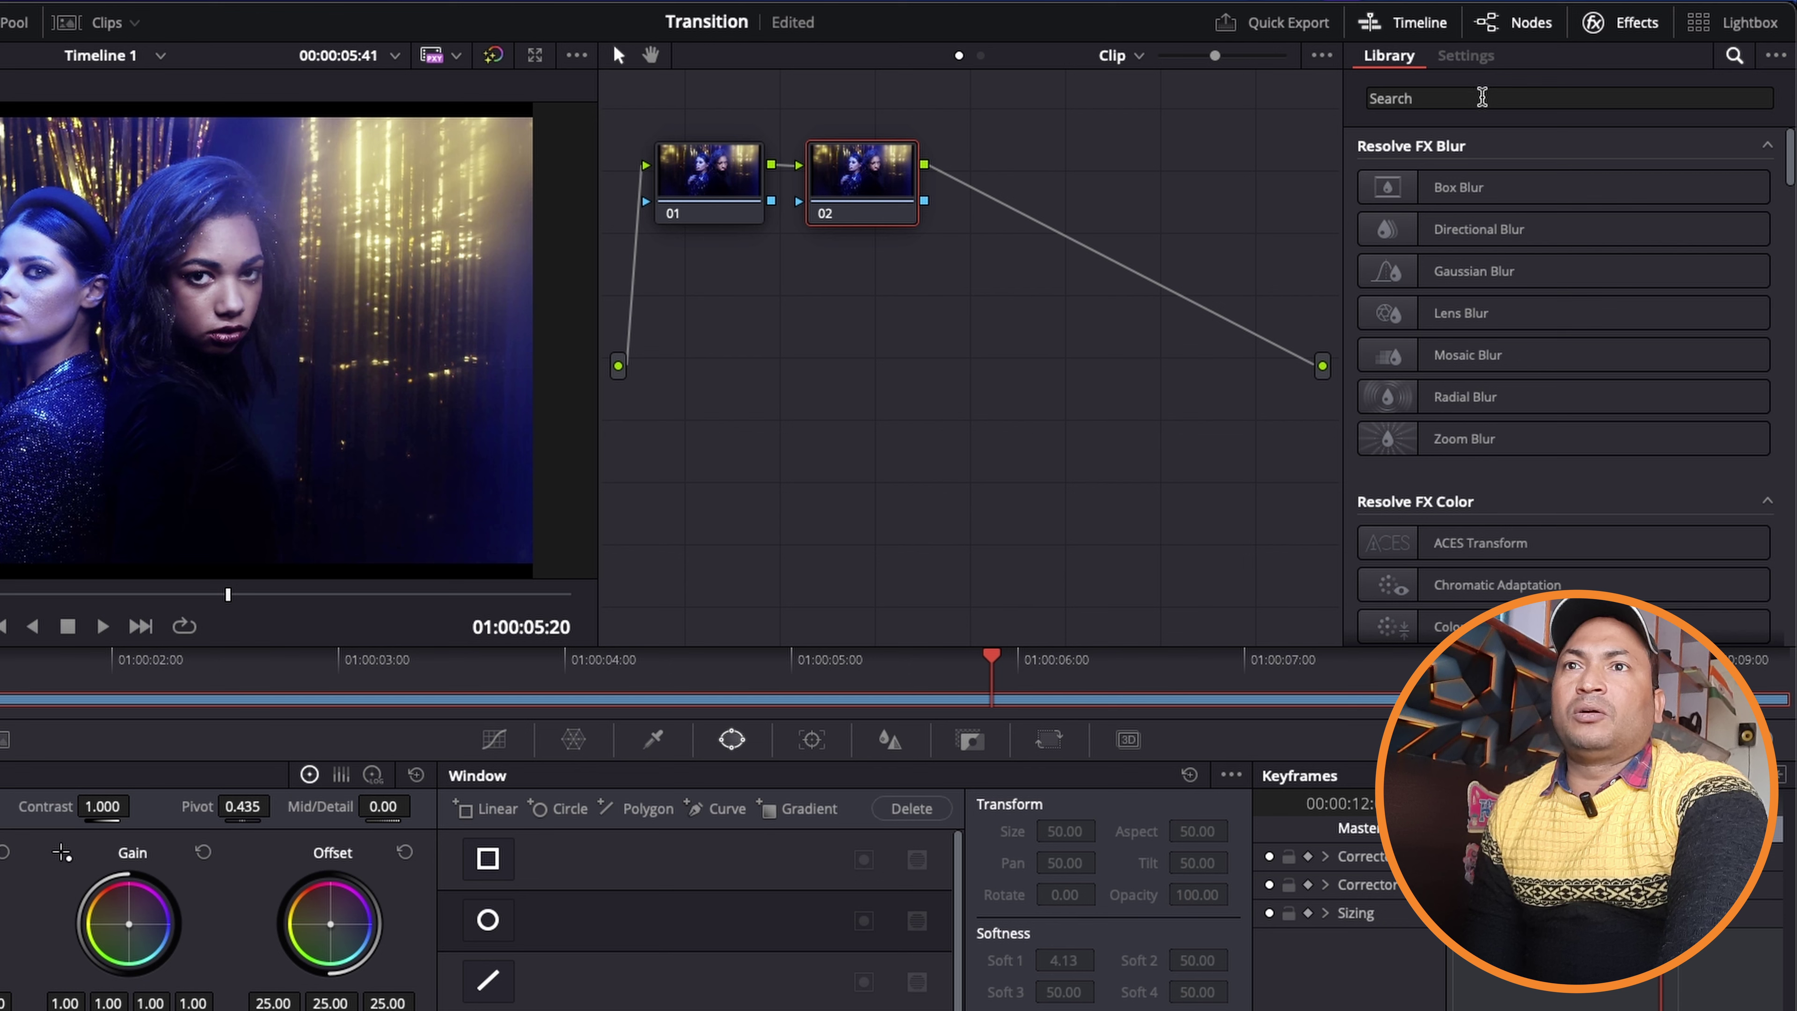
left_click(1468, 95)
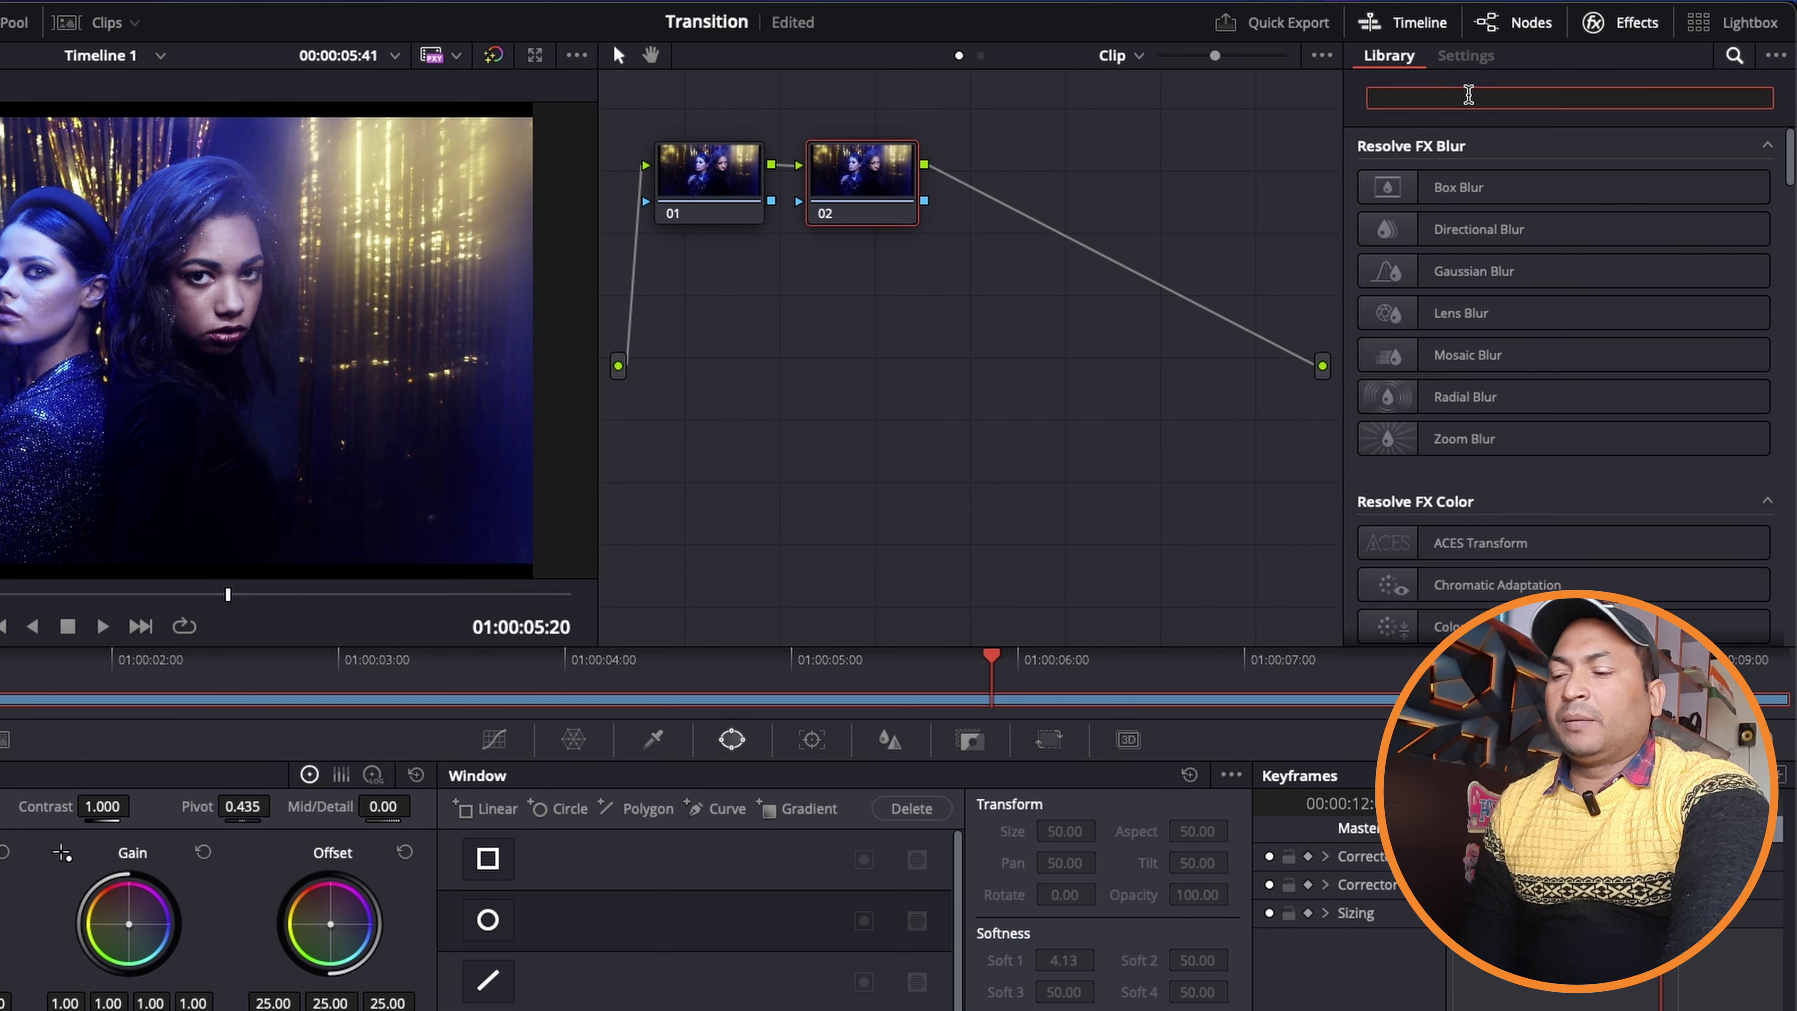
type("pris")
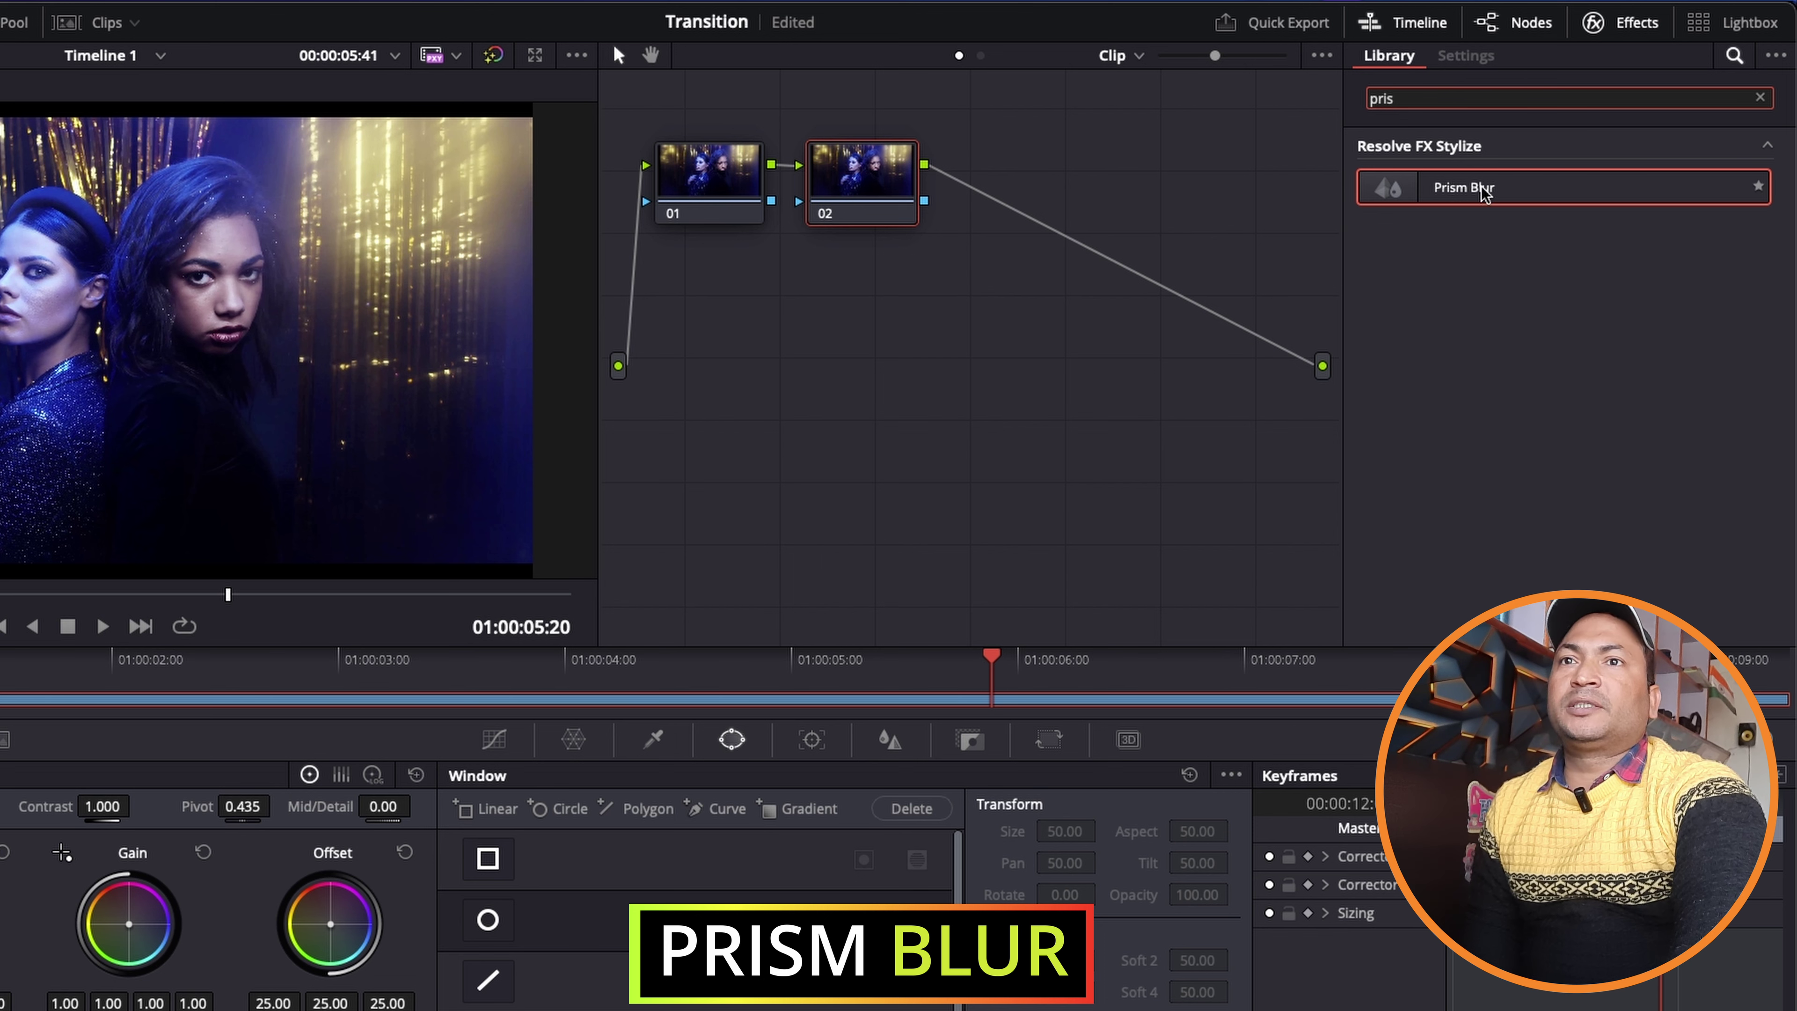
left_click_drag(1454, 195, 877, 189)
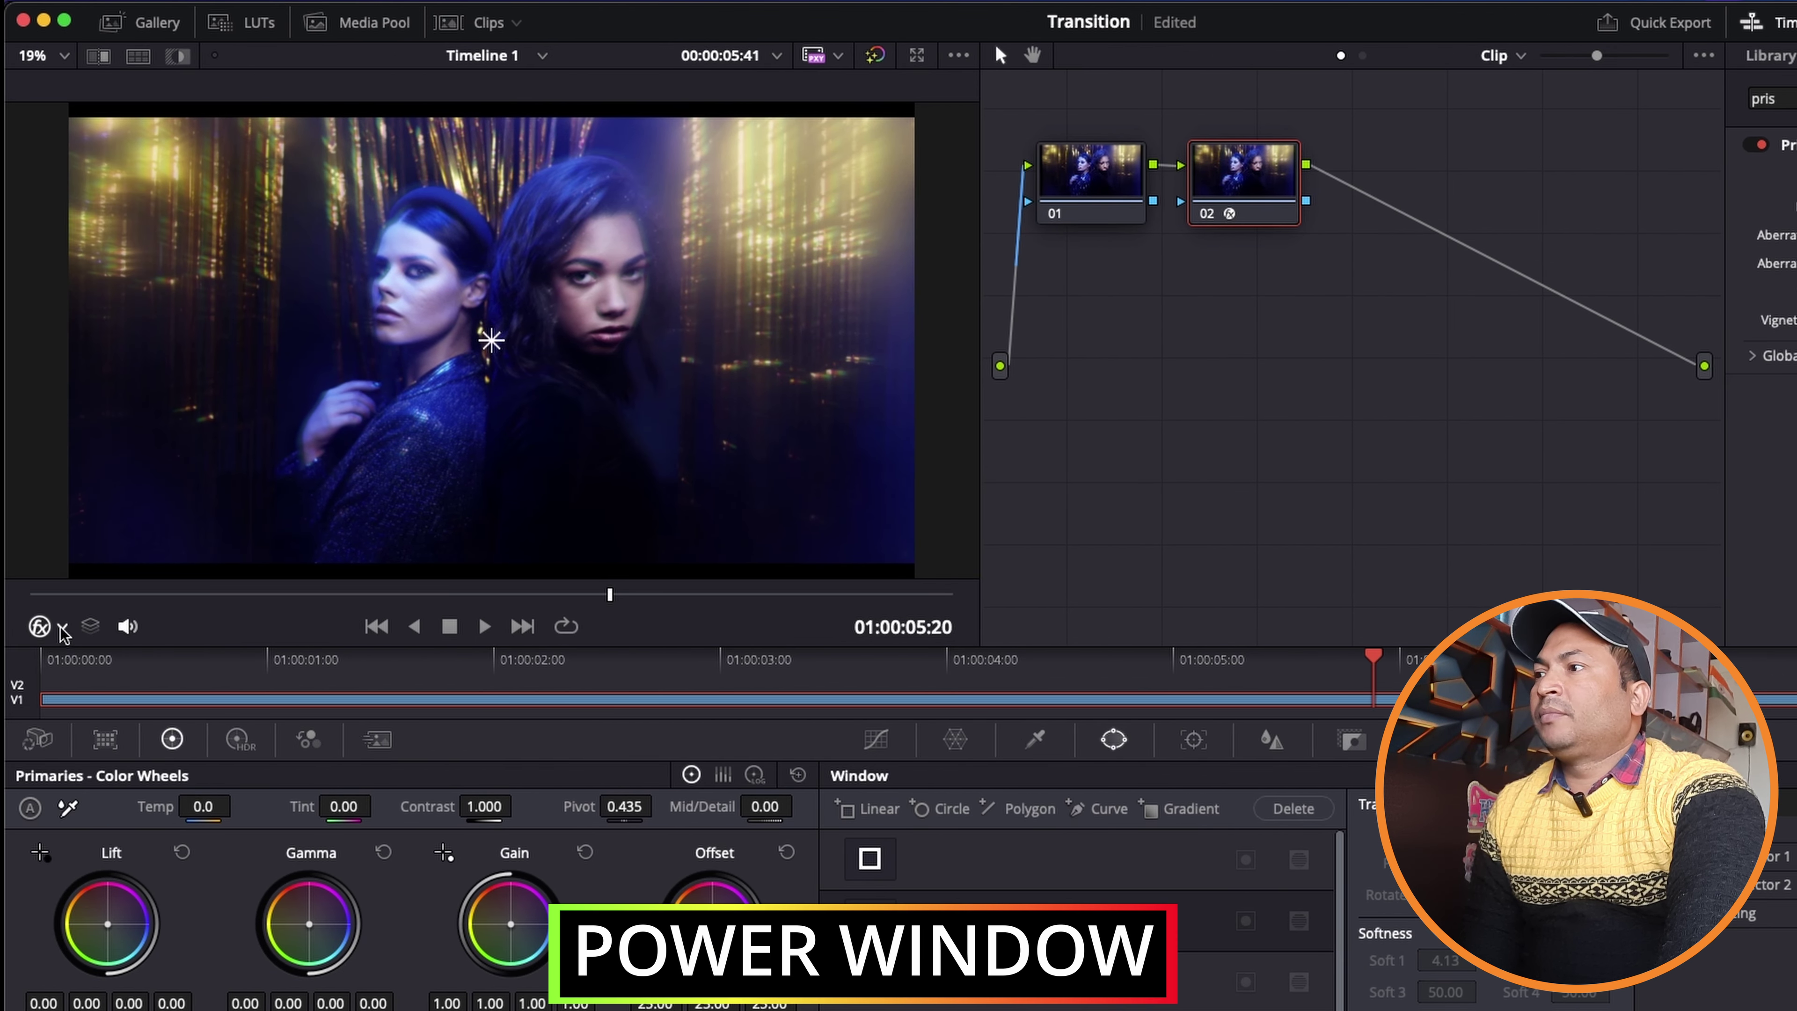
- Set the viewer overlay to Power Window and add a circular window to node 02
left_click(62, 628)
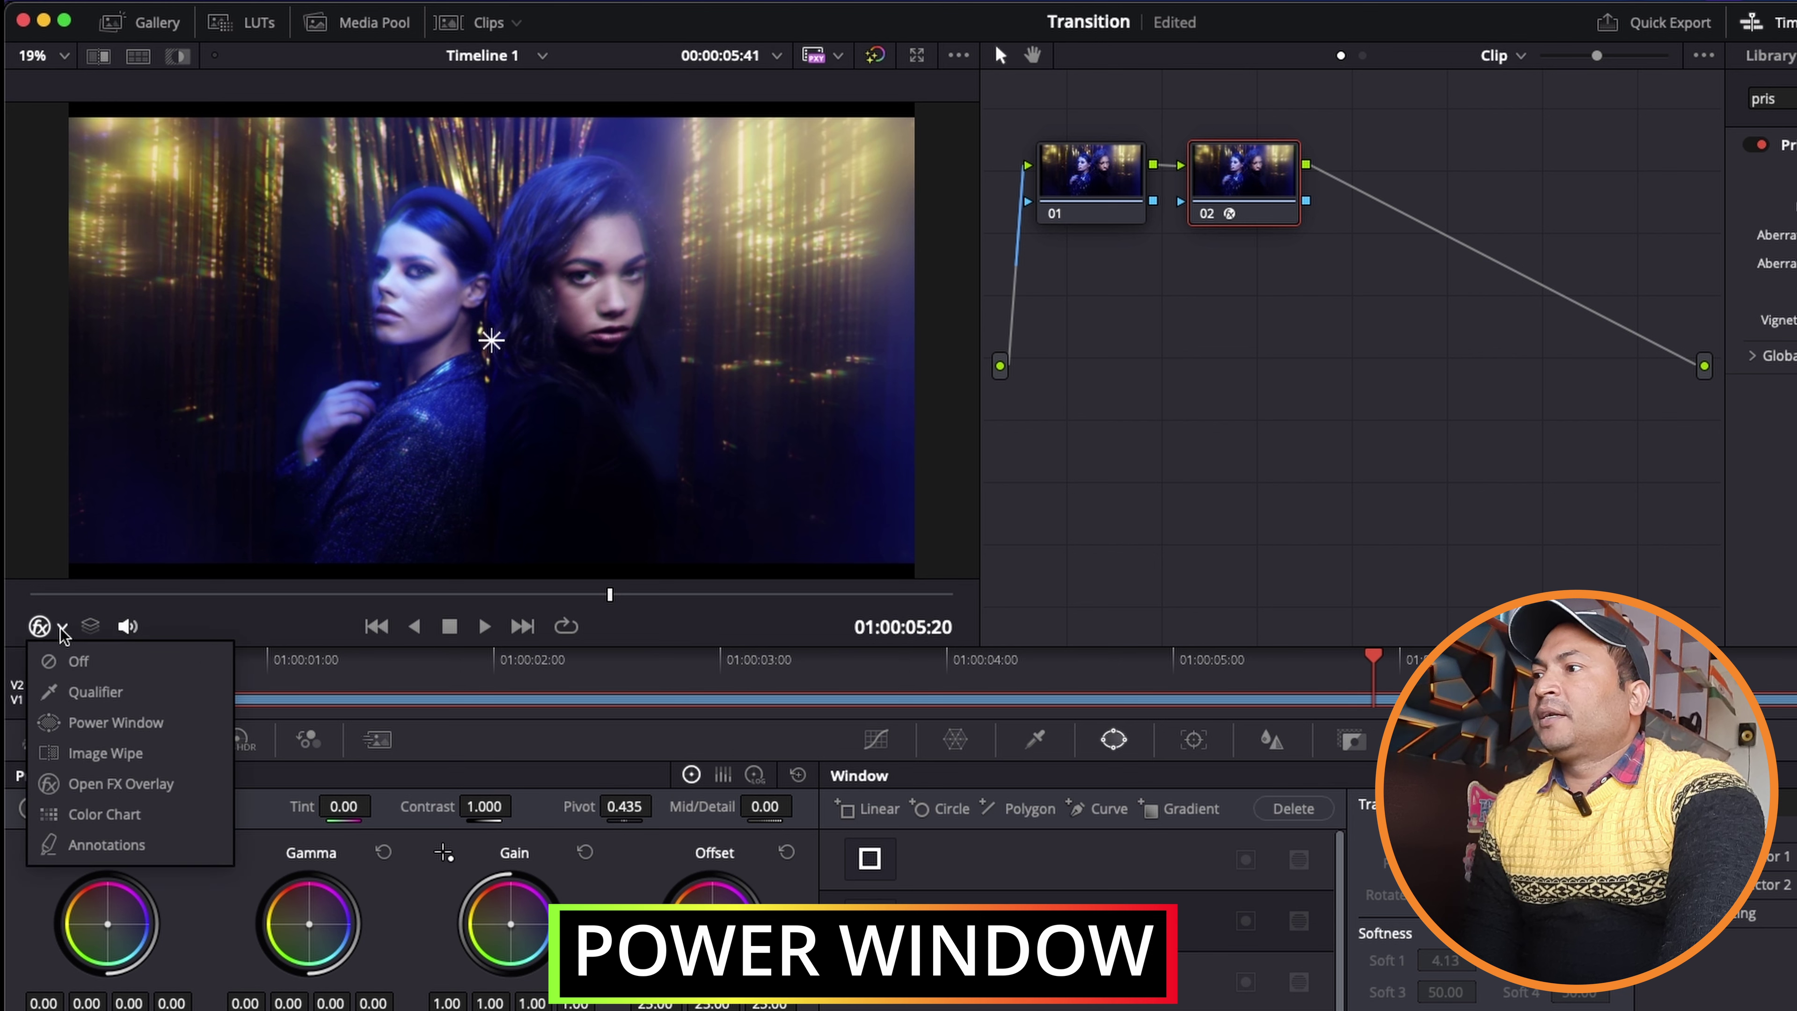
left_click(116, 724)
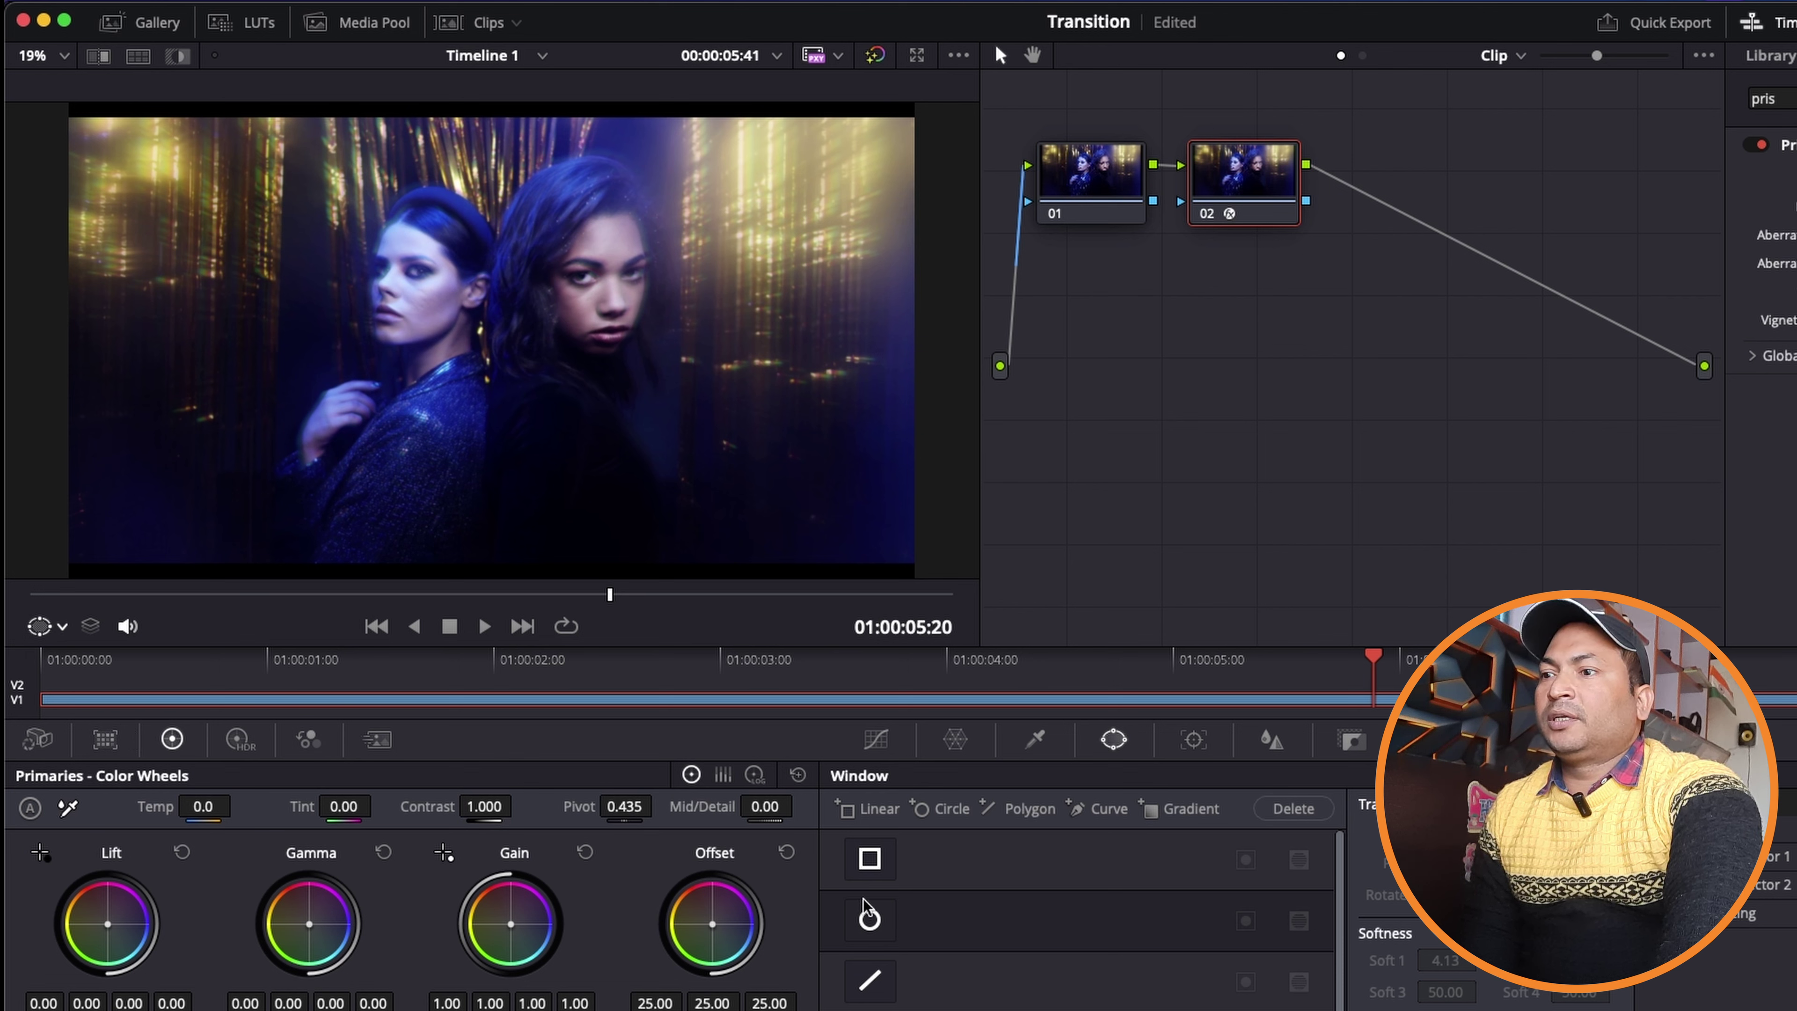
left_click(870, 920)
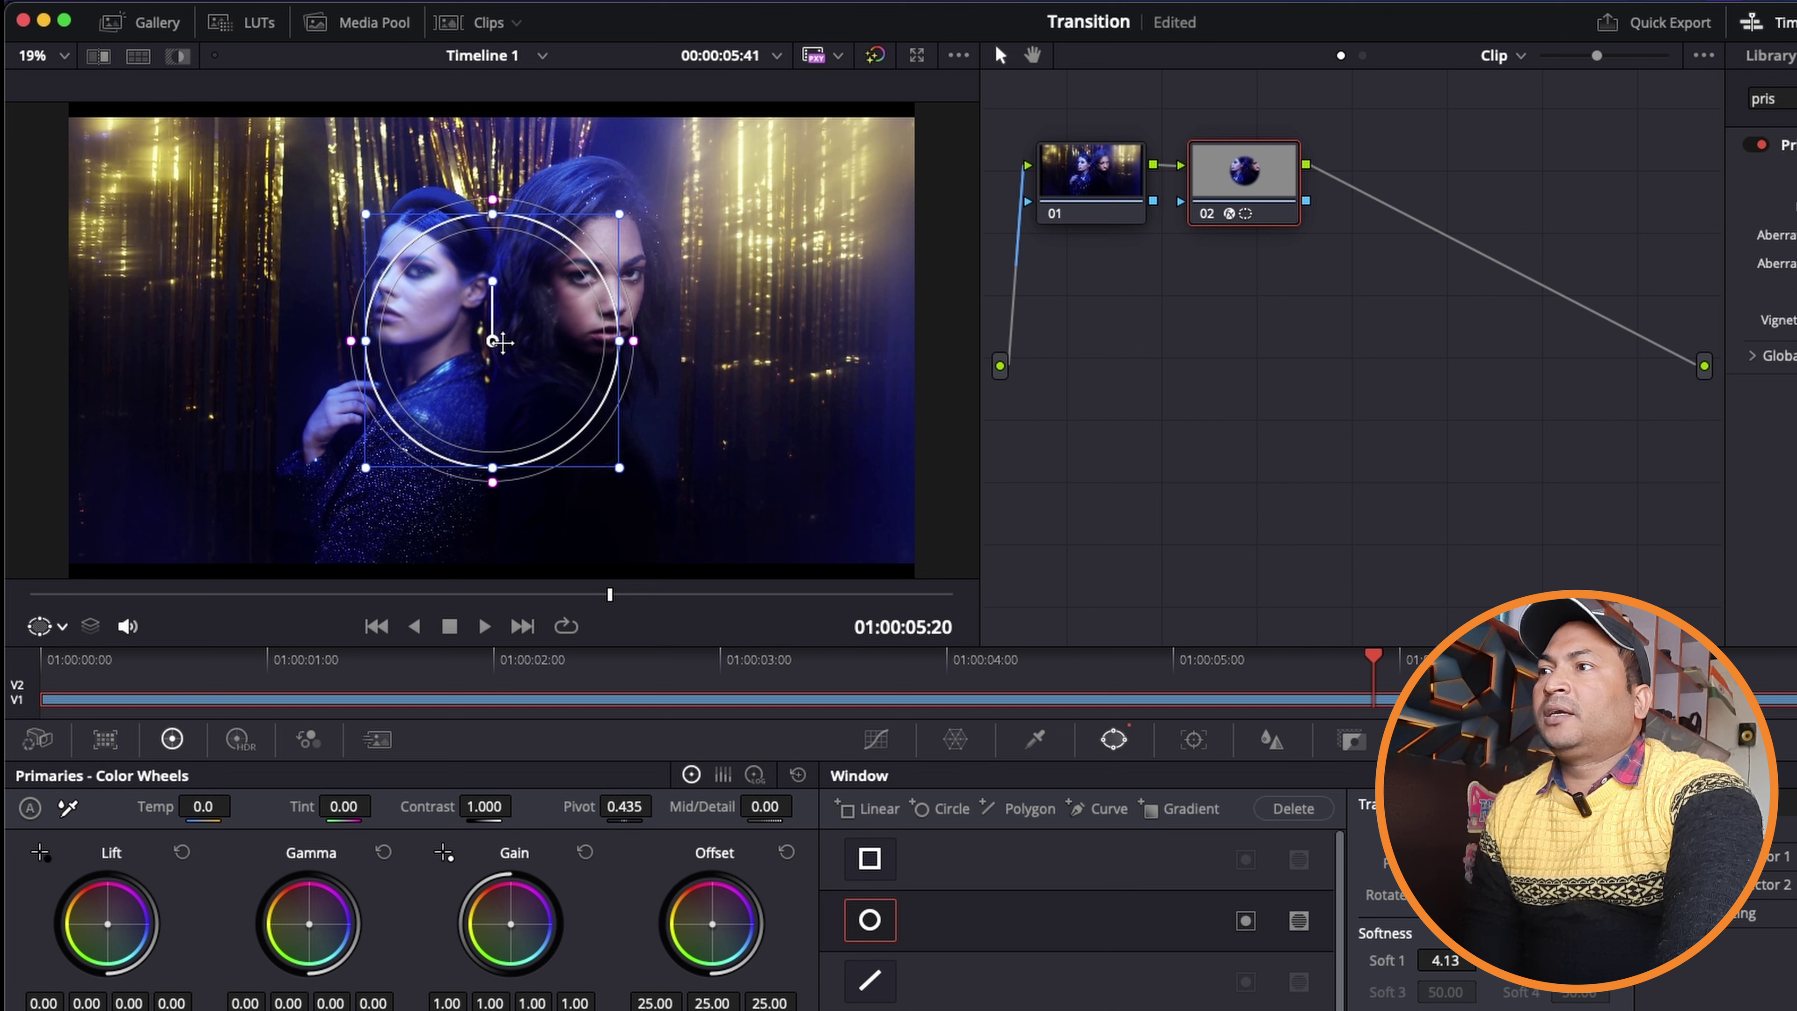
- Position the circle over the women's faces, make it taller and soften its edge to 3.34
left_click_drag(501, 343, 497, 304)
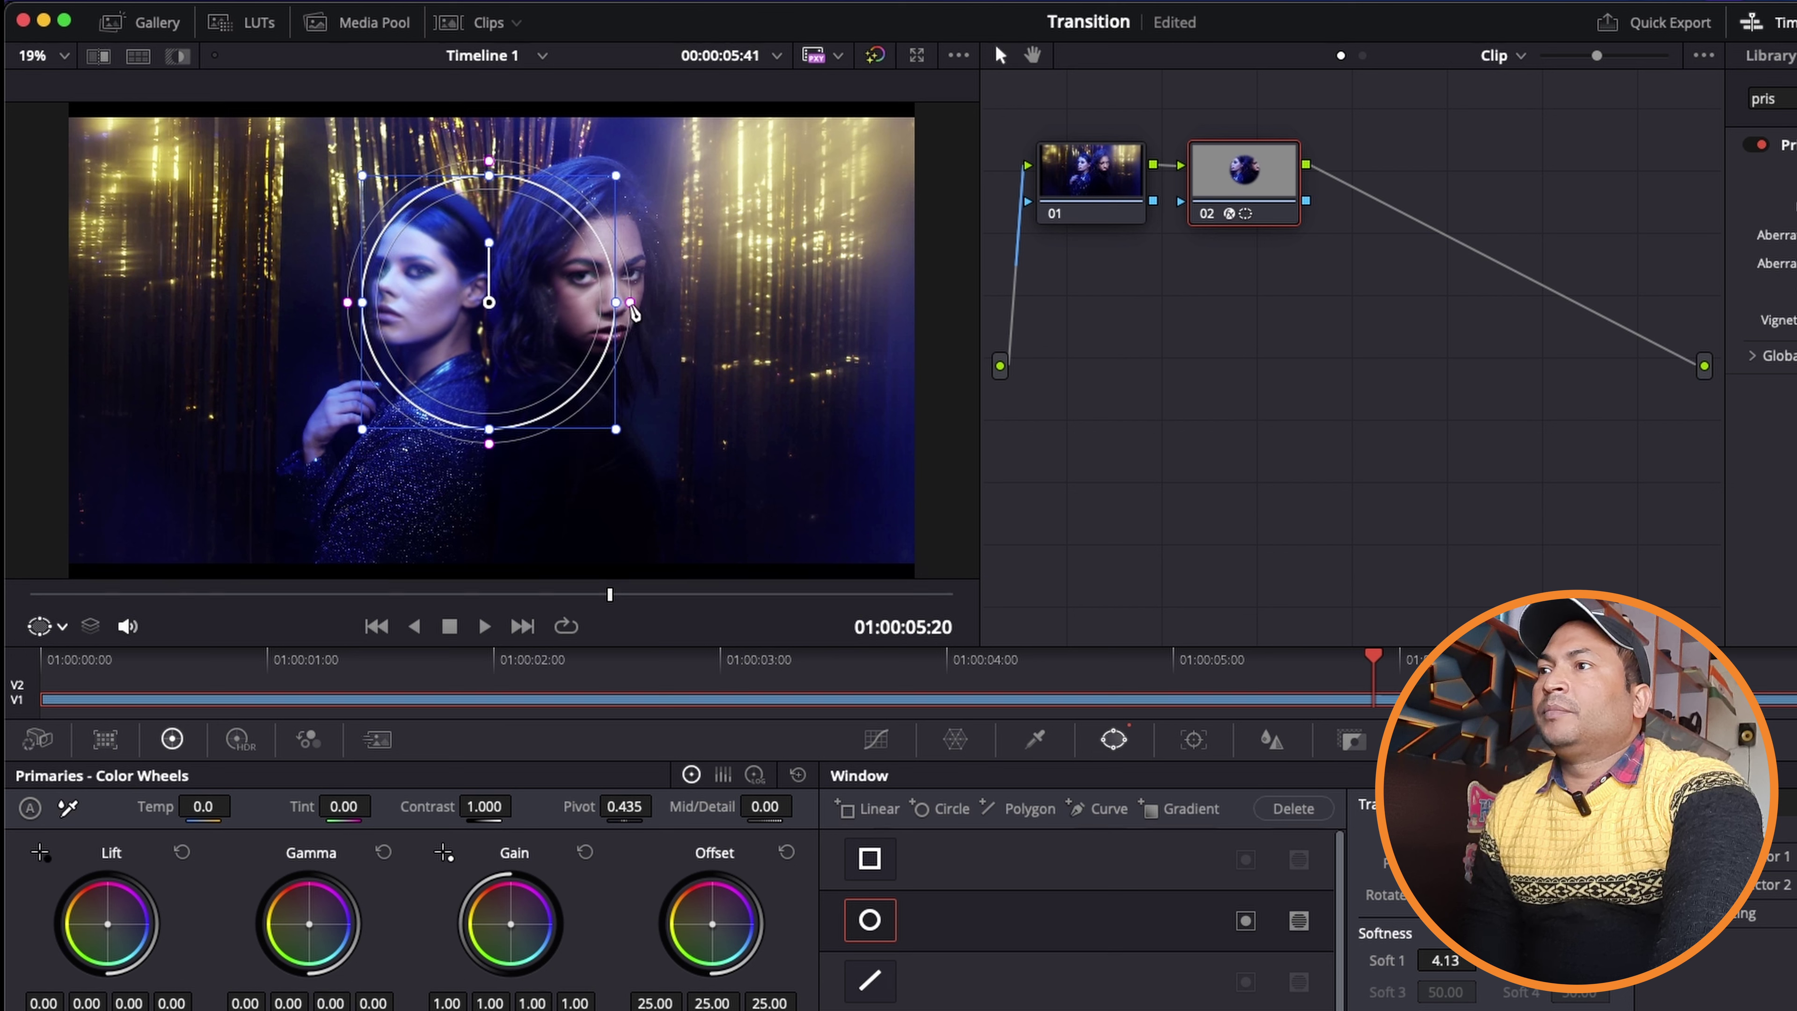
left_click_drag(630, 302, 651, 302)
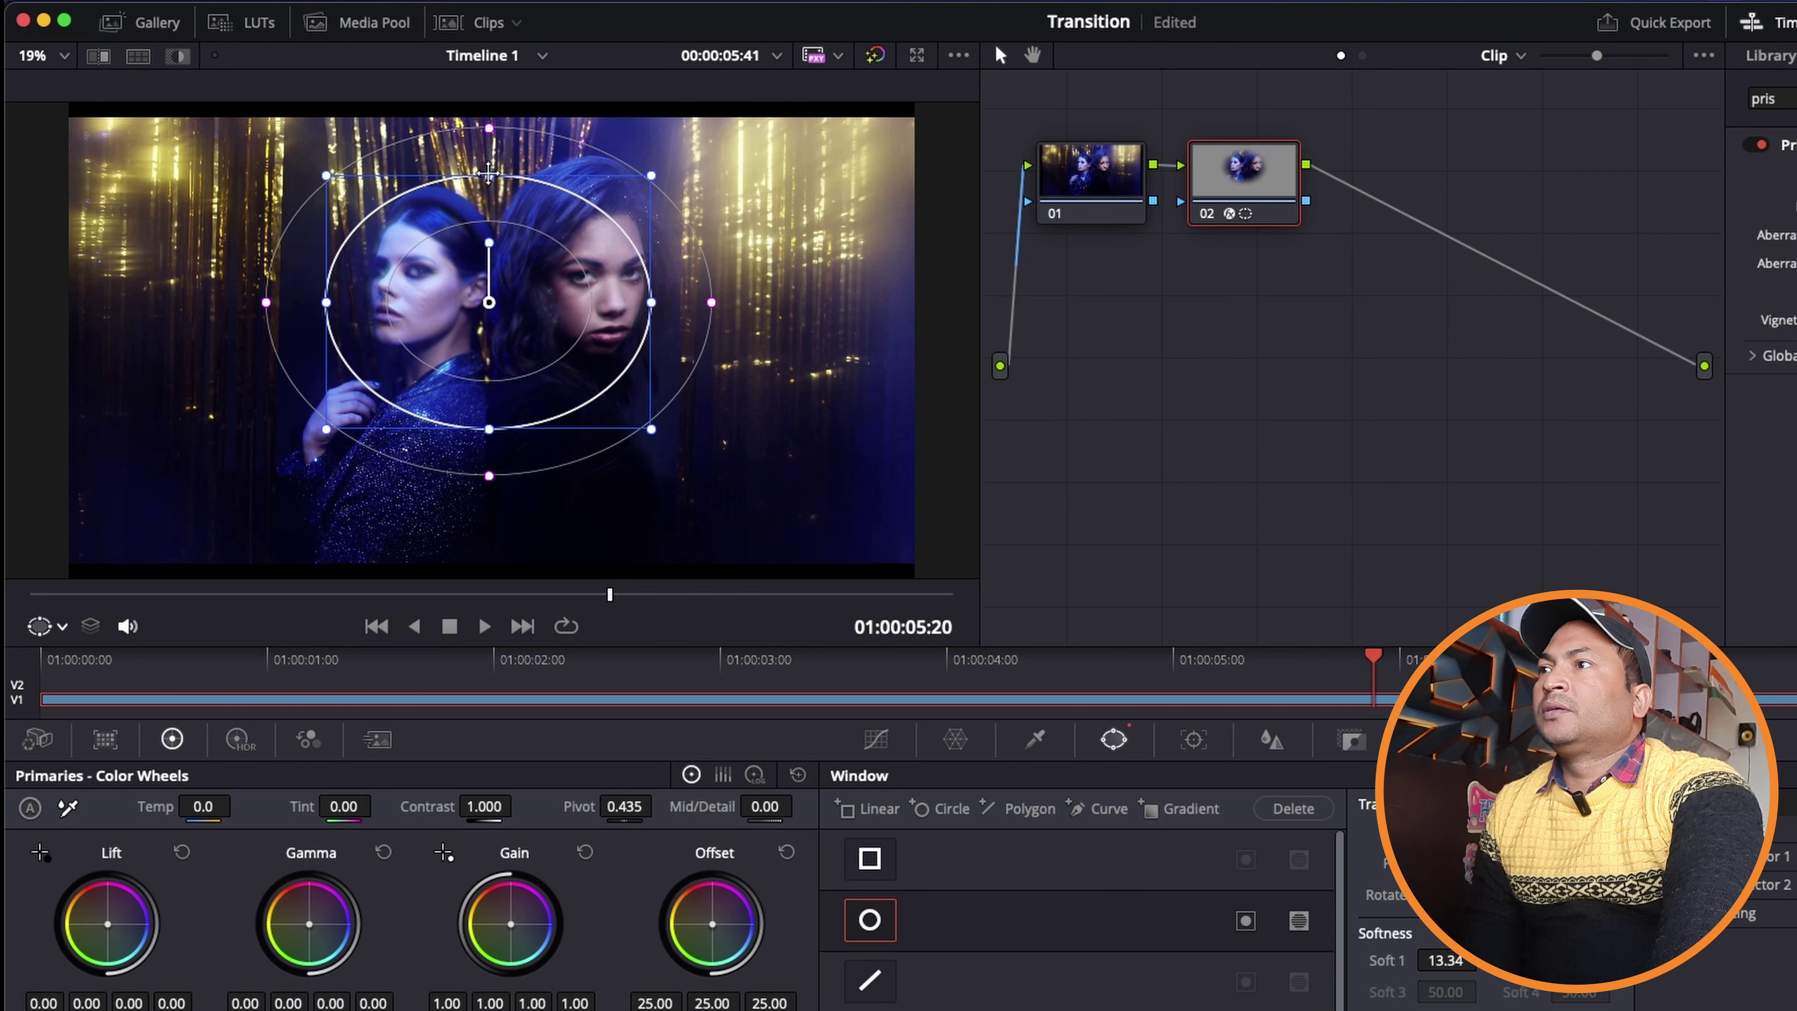
left_click_drag(489, 429, 491, 469)
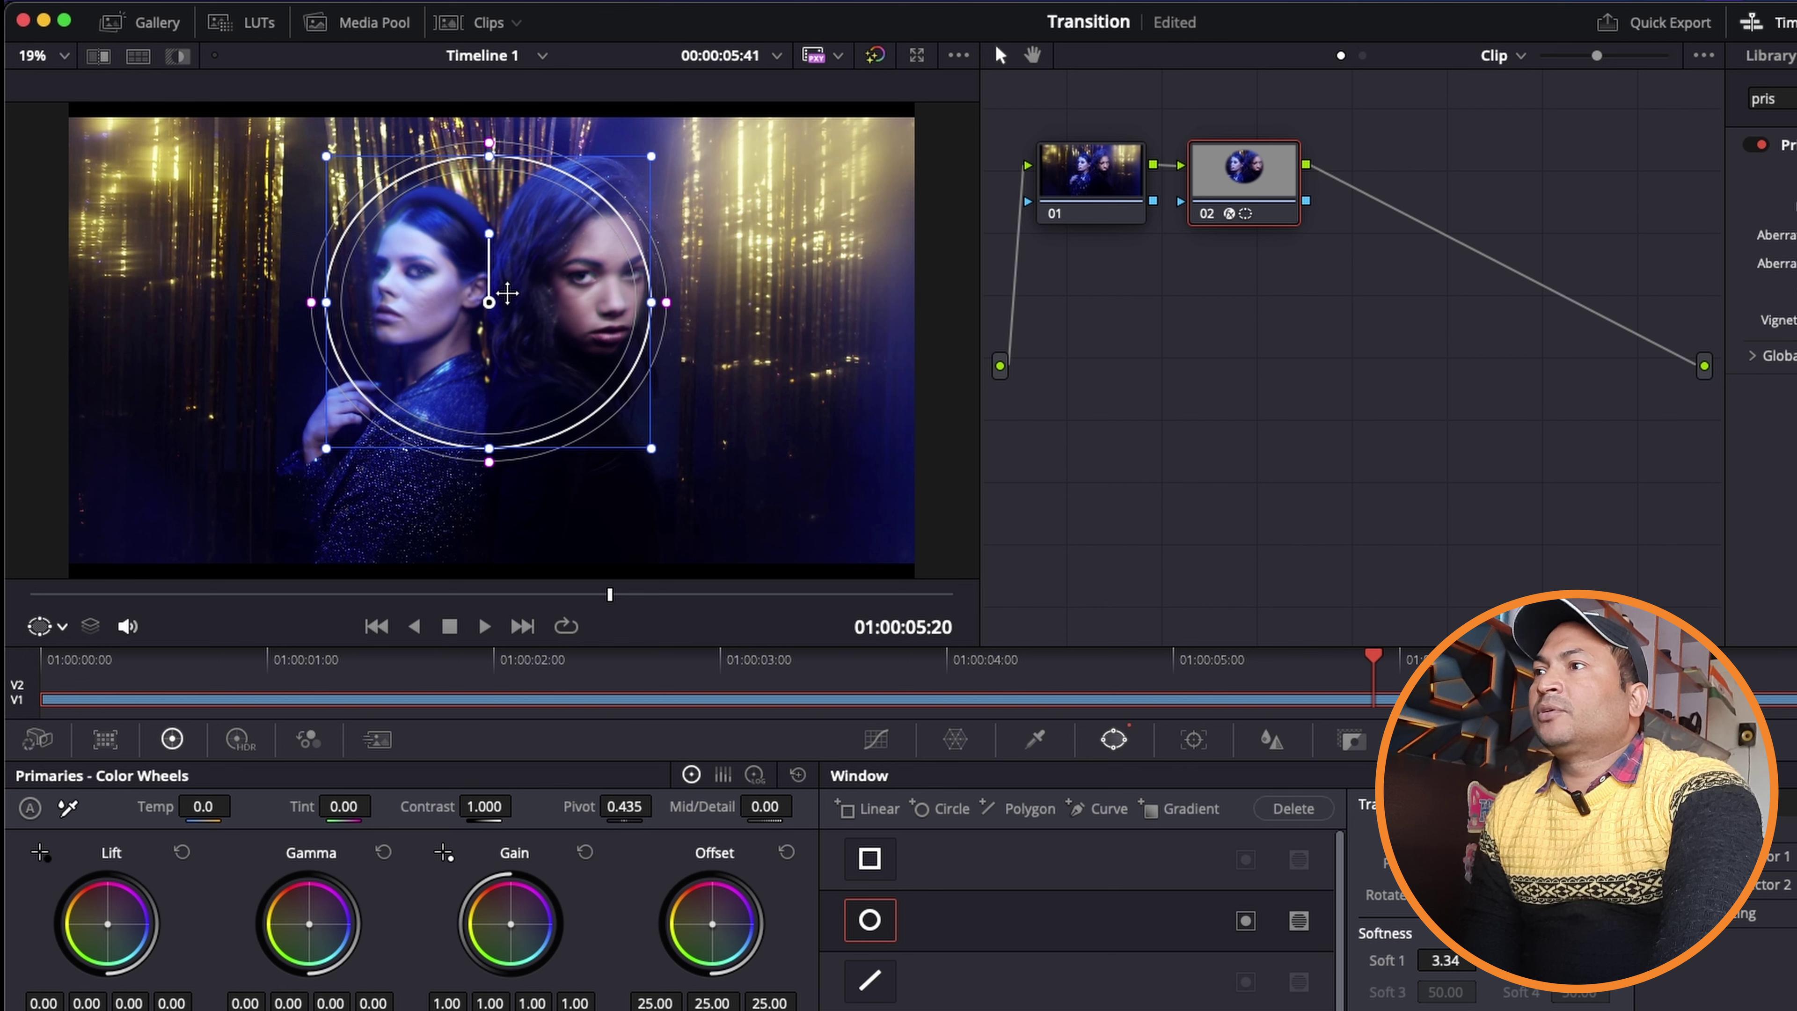
mouse_move(489, 302)
left_mouse_down()
mouse_move(602, 261)
mouse_move(460, 305)
mouse_move(502, 272)
left_mouse_up()
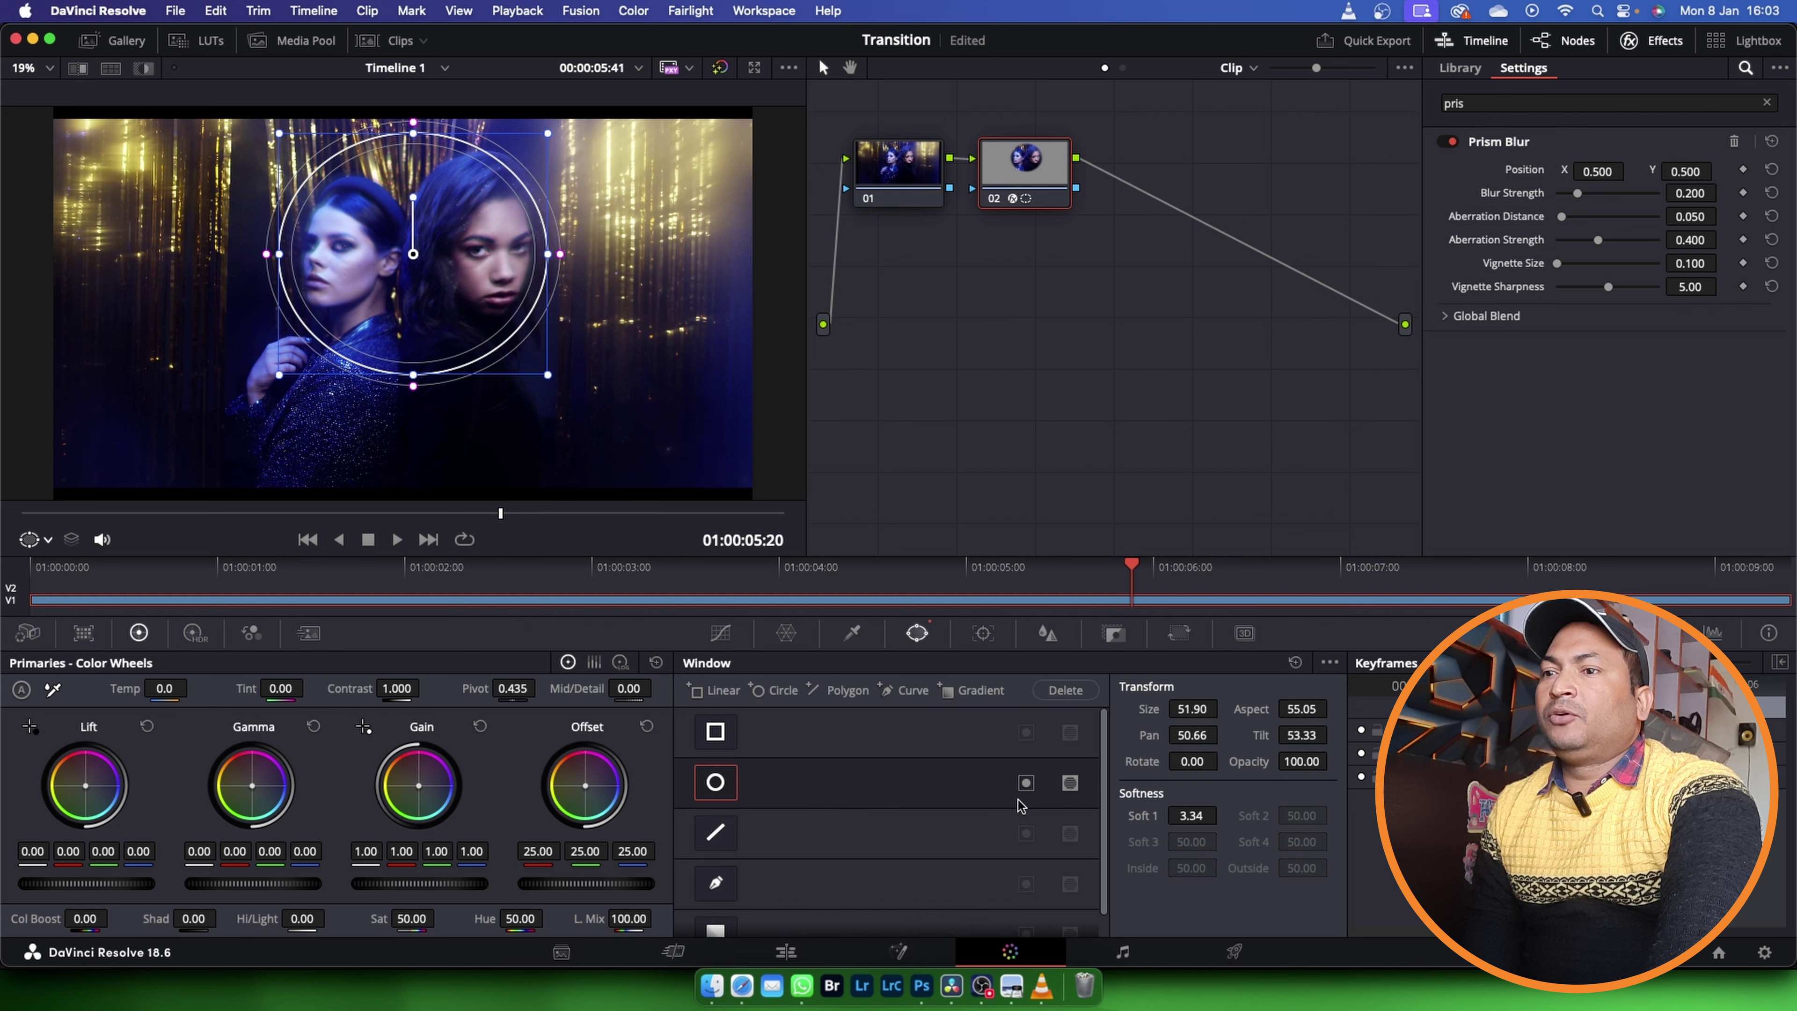
- Invert the circle, set Blur Strength 0, Aberration Distance 0.477, Aberration Strength 0.587, then hide the overlay
left_click(1027, 782)
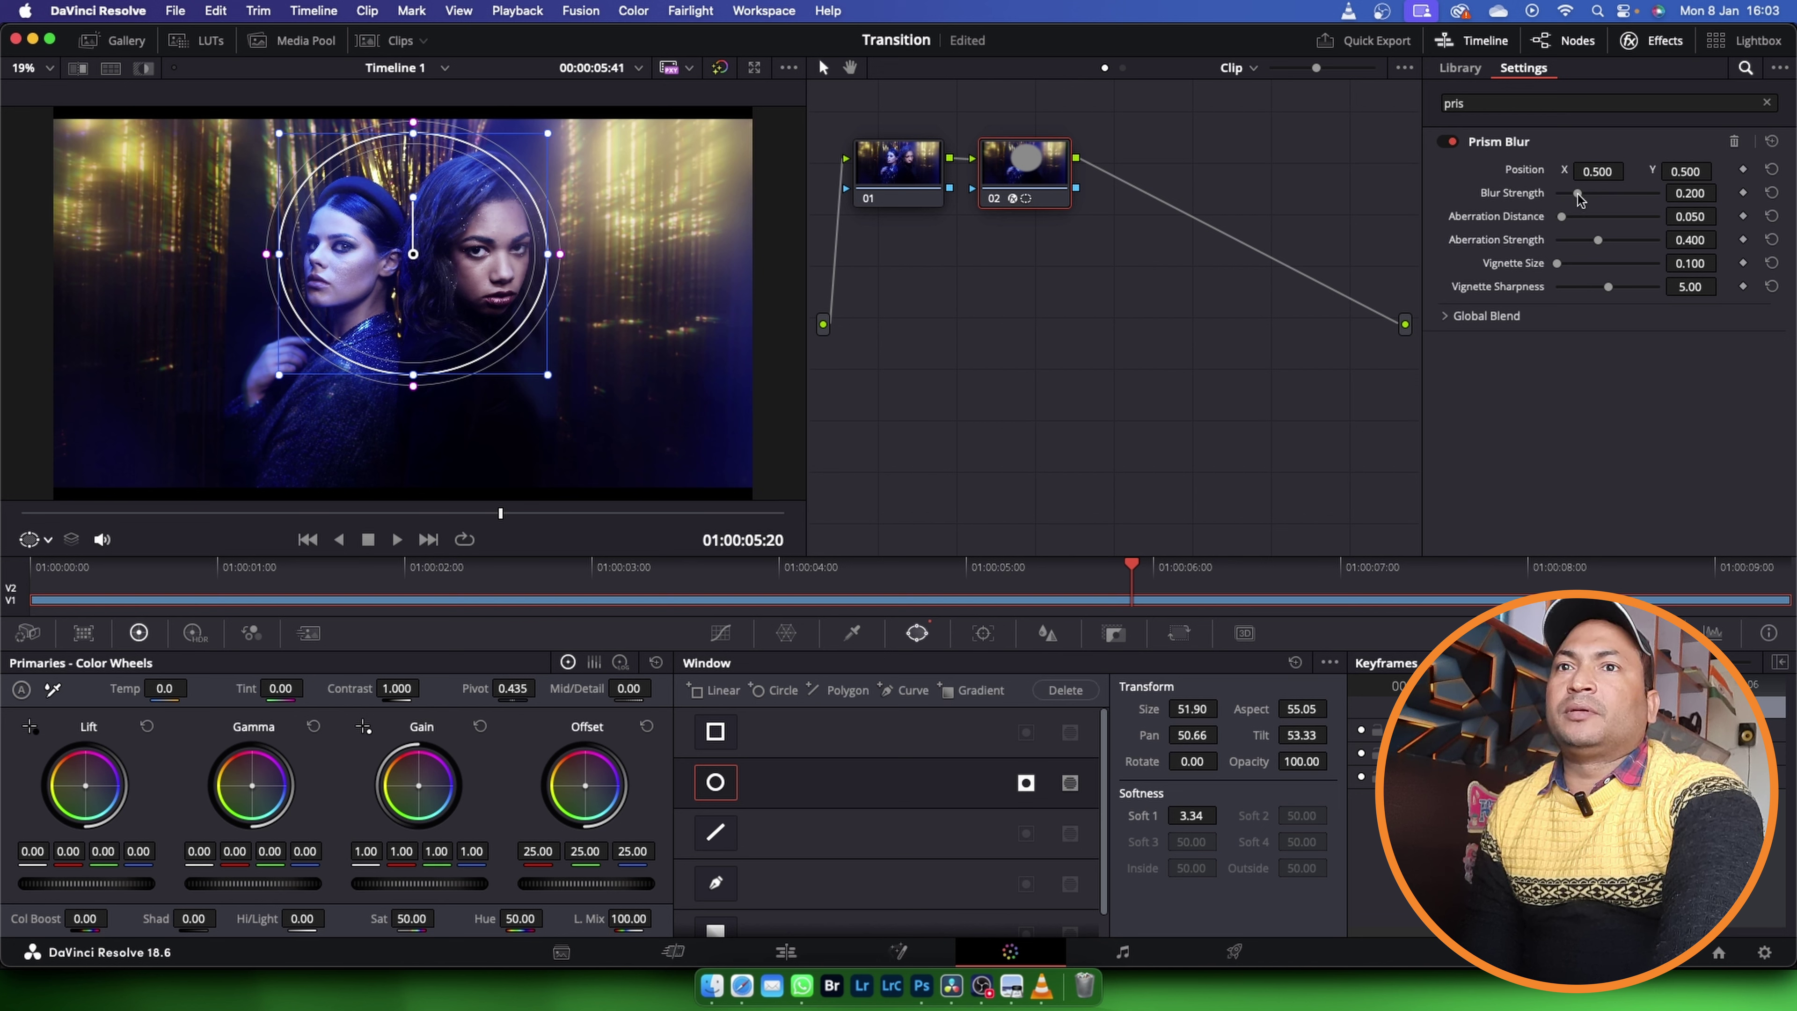
left_click_drag(1566, 194, 1543, 198)
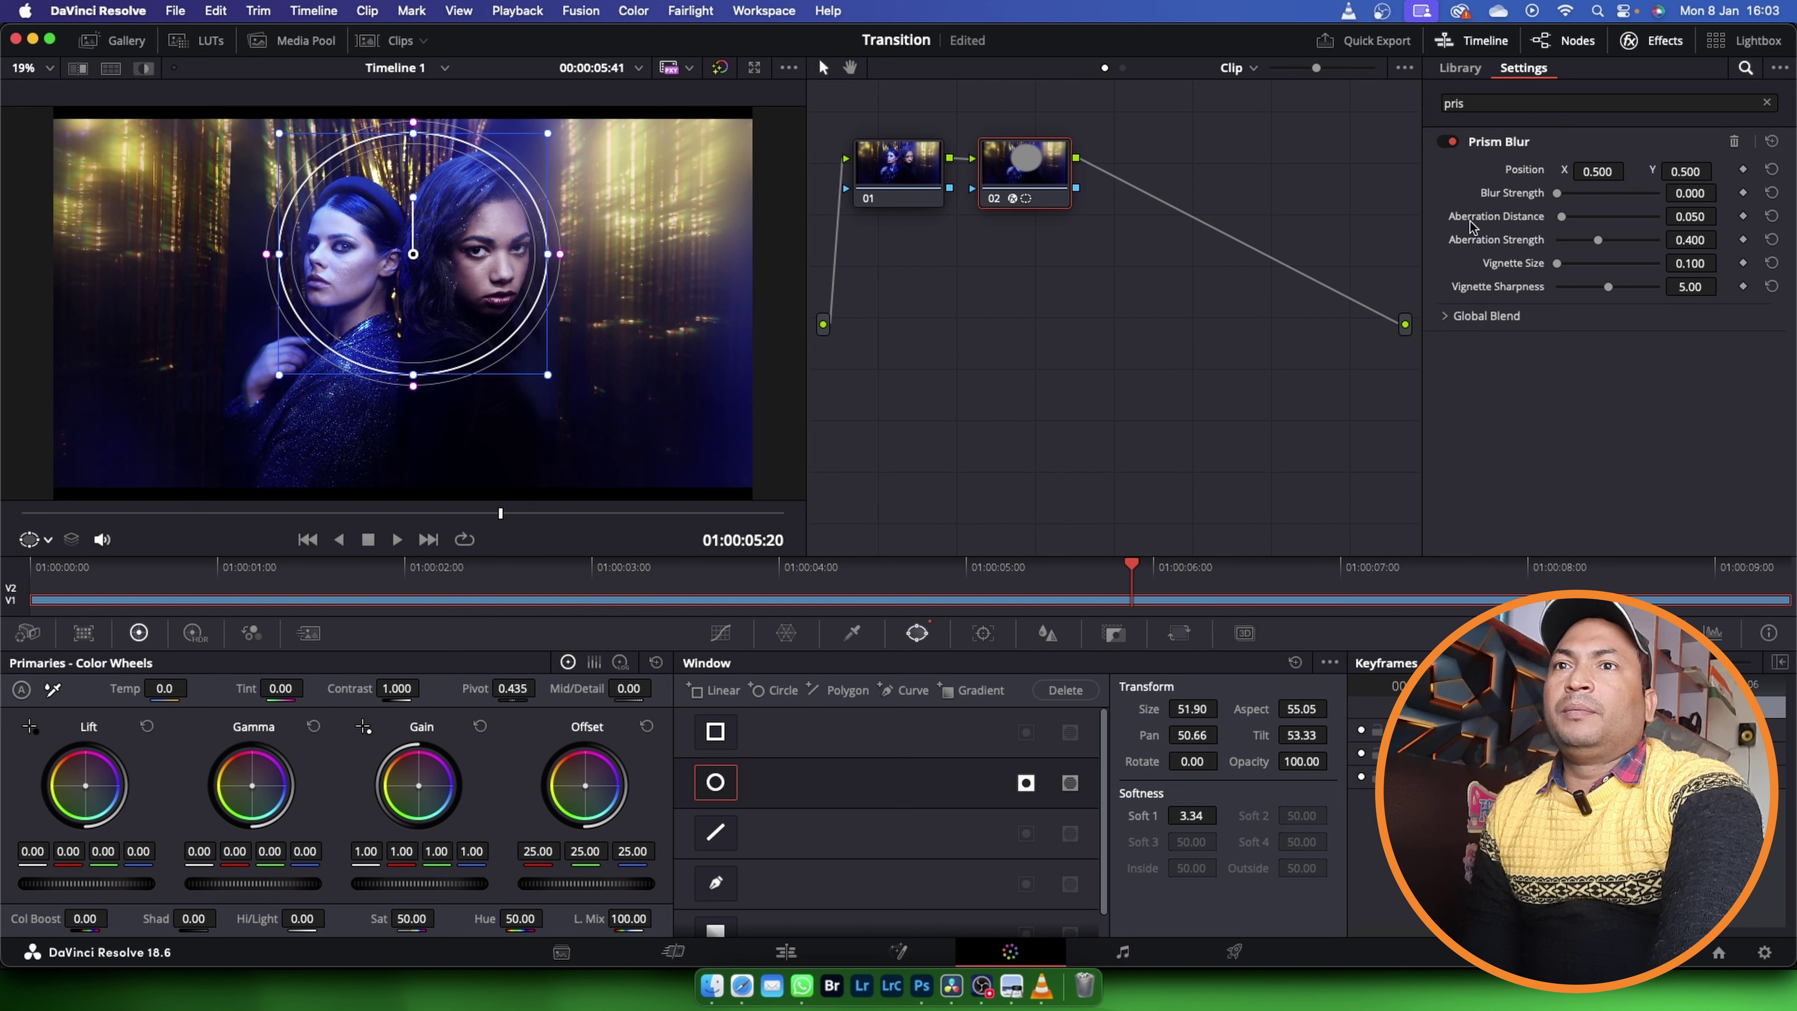
left_click_drag(1566, 219, 1596, 218)
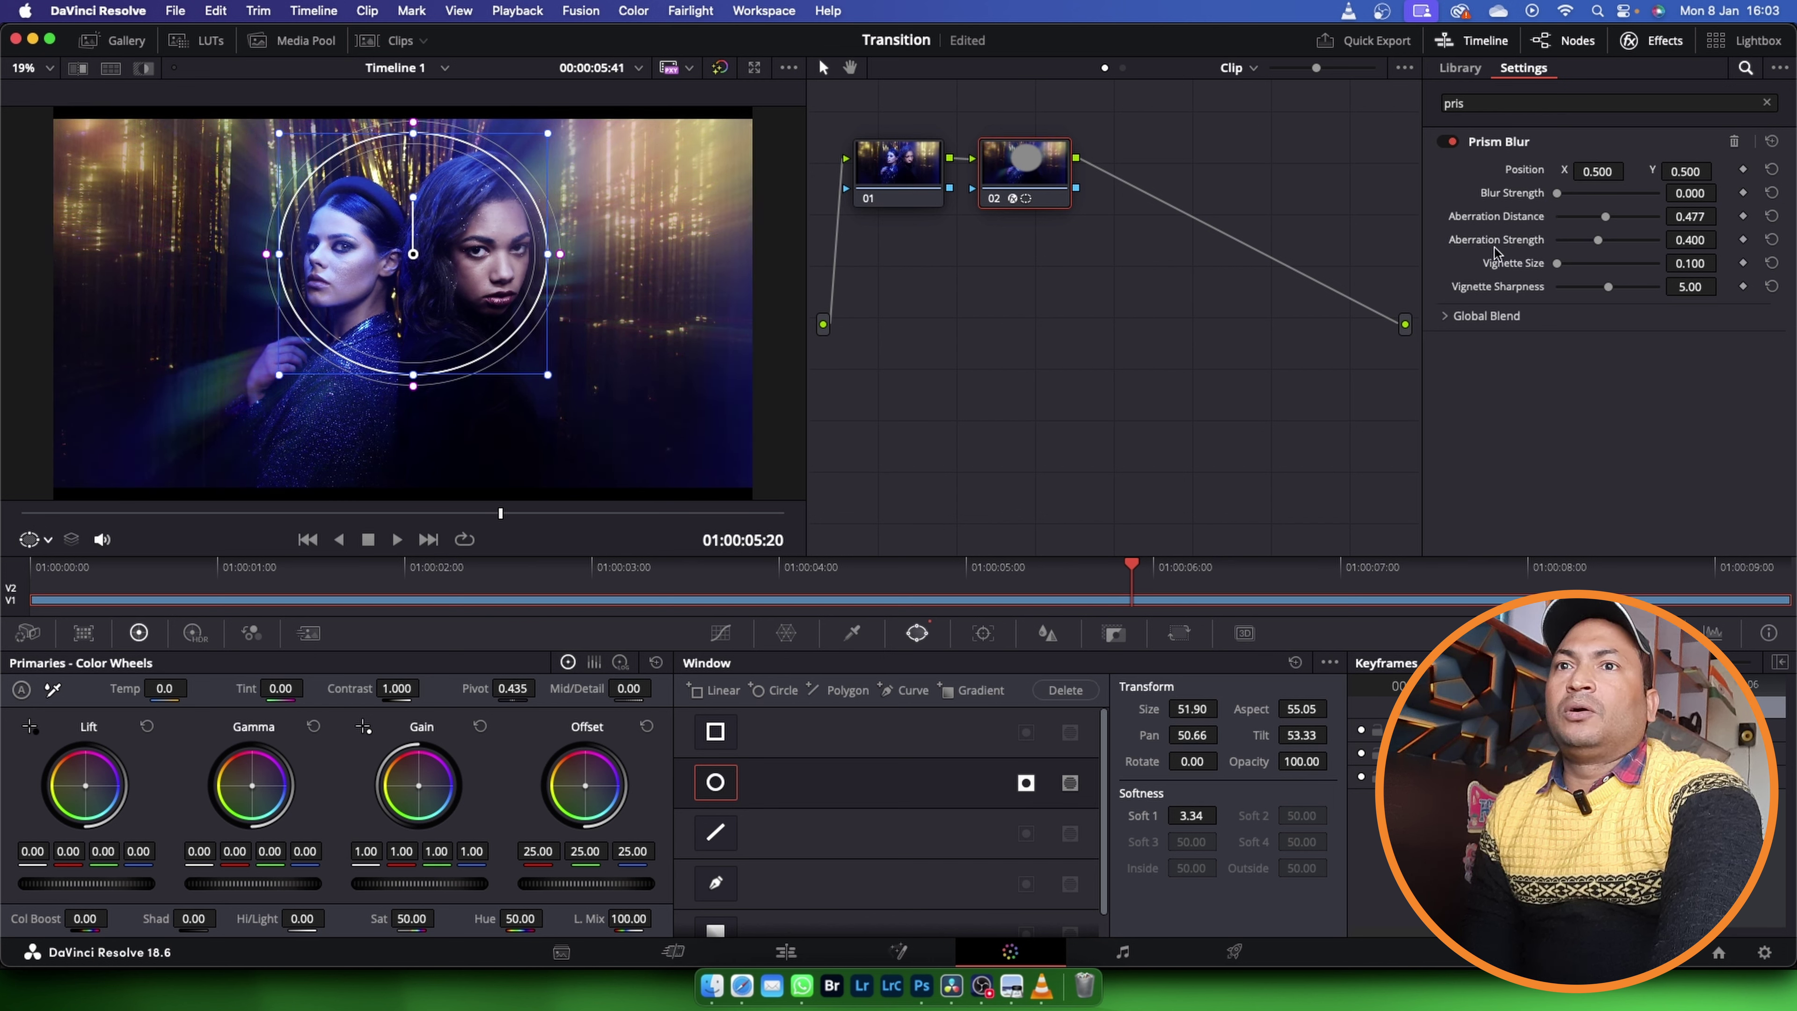
mouse_move(1596, 241)
left_mouse_down()
mouse_move(1617, 240)
mouse_move(1605, 264)
mouse_move(1578, 264)
left_mouse_up()
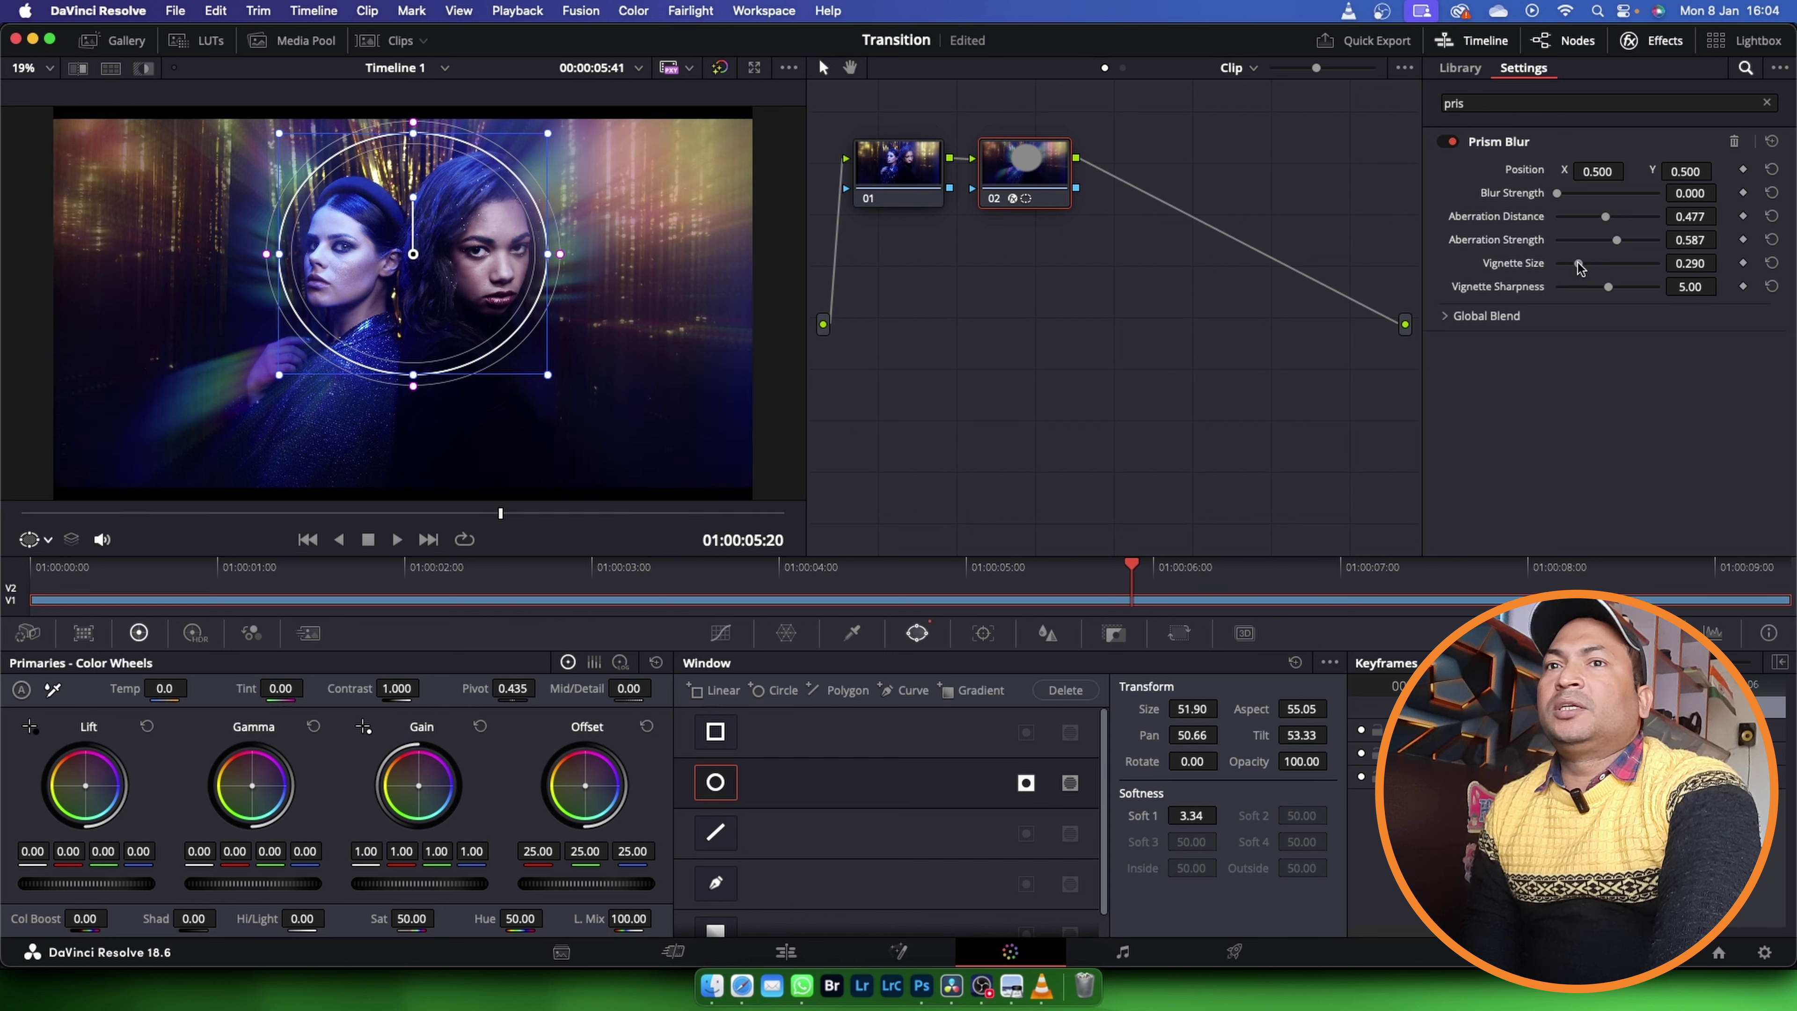
left_click(47, 541)
left_click(61, 577)
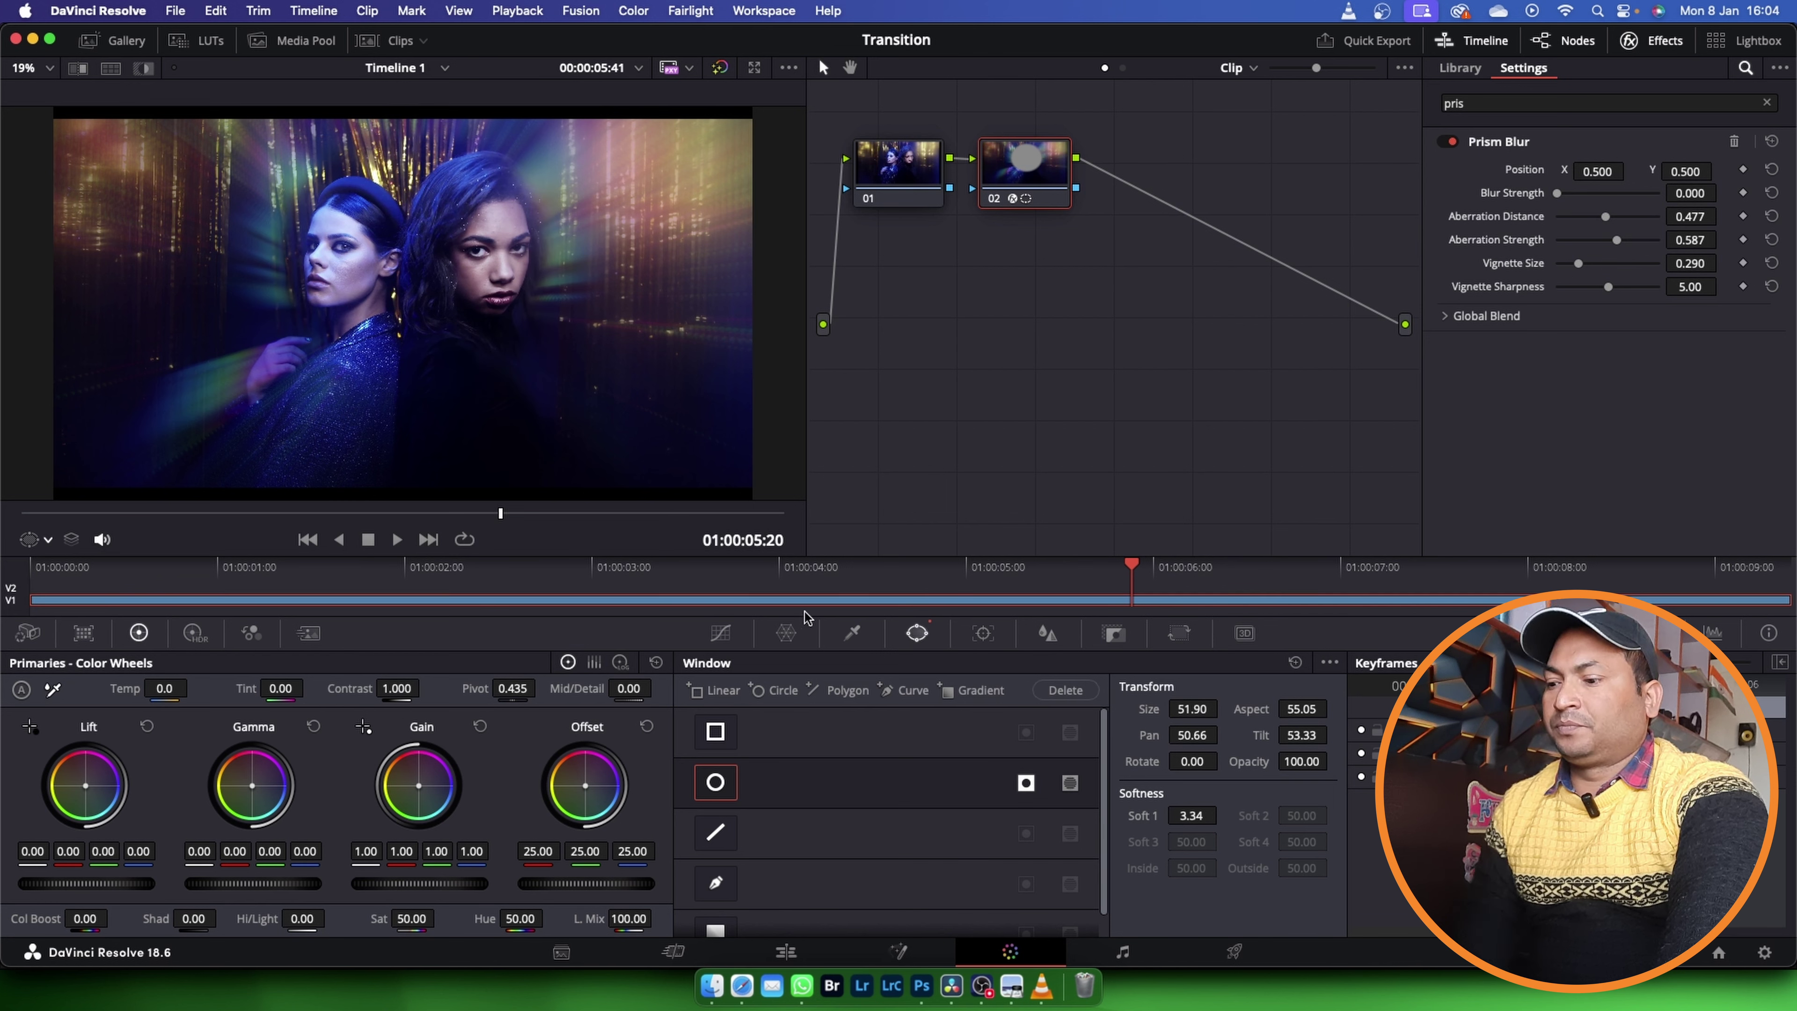
- Play back and stop the prism-graded clip, then go back to the Edit page
key("space")
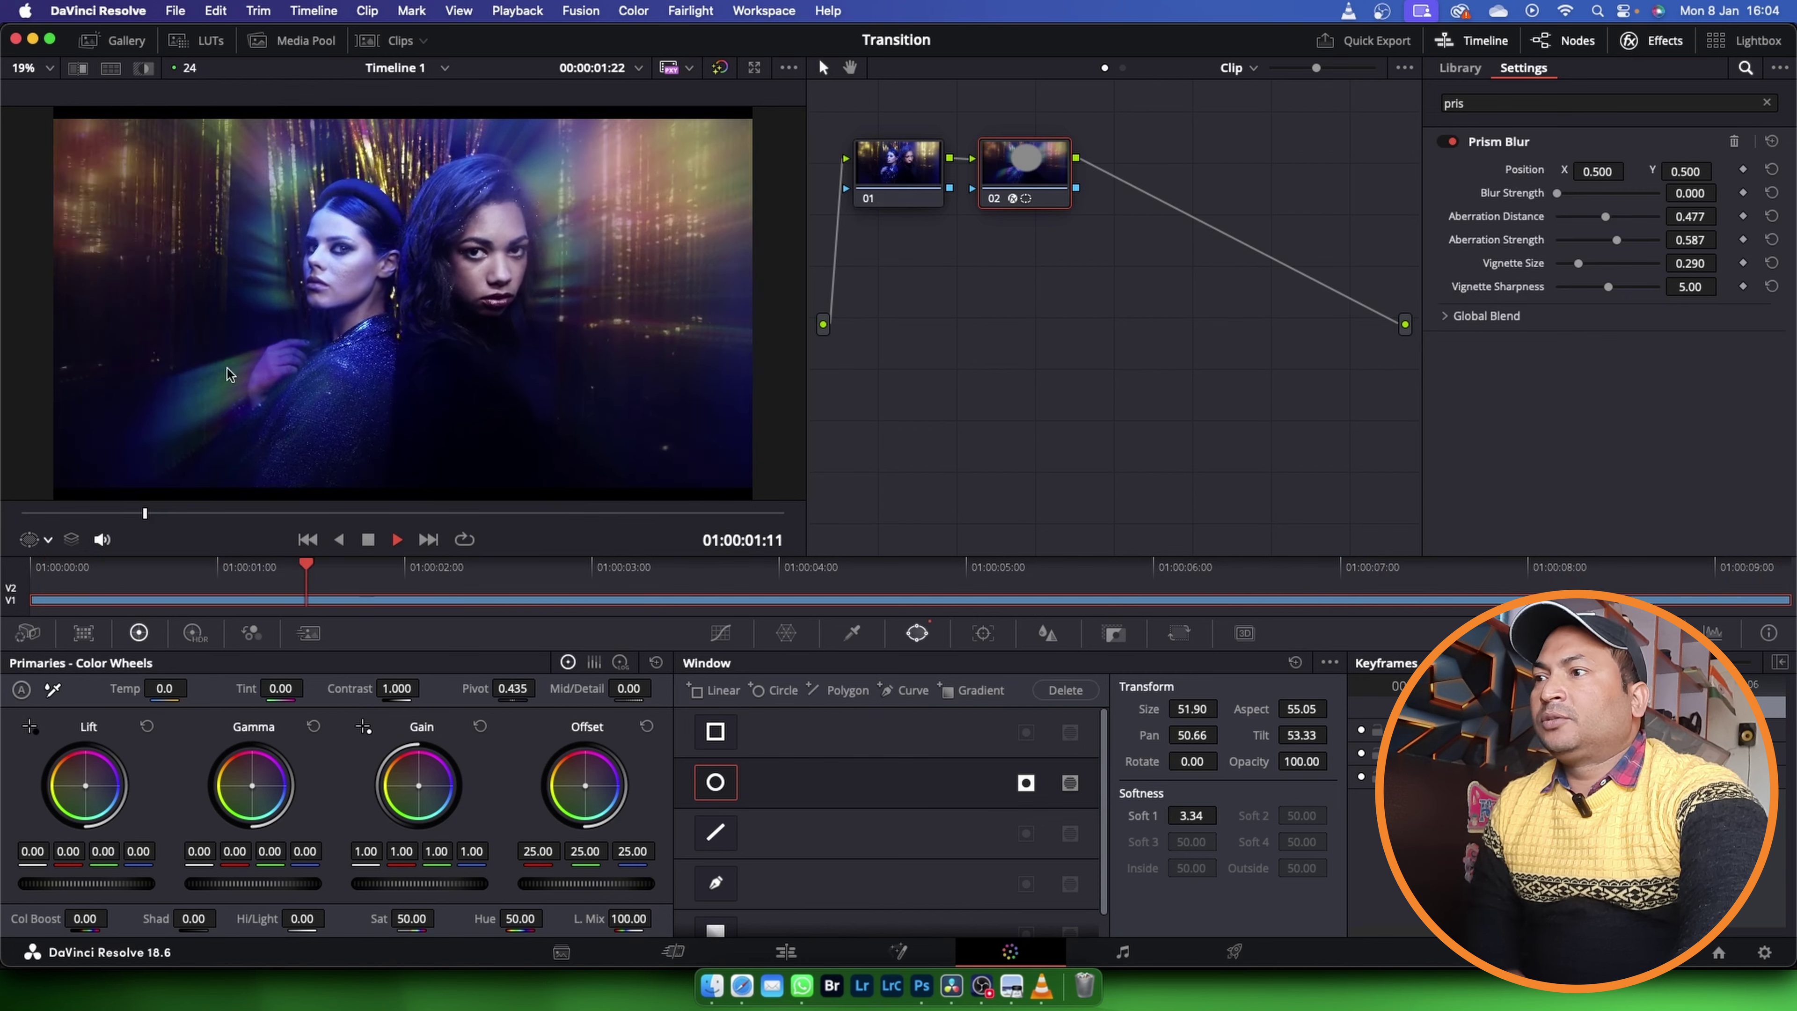
key("space")
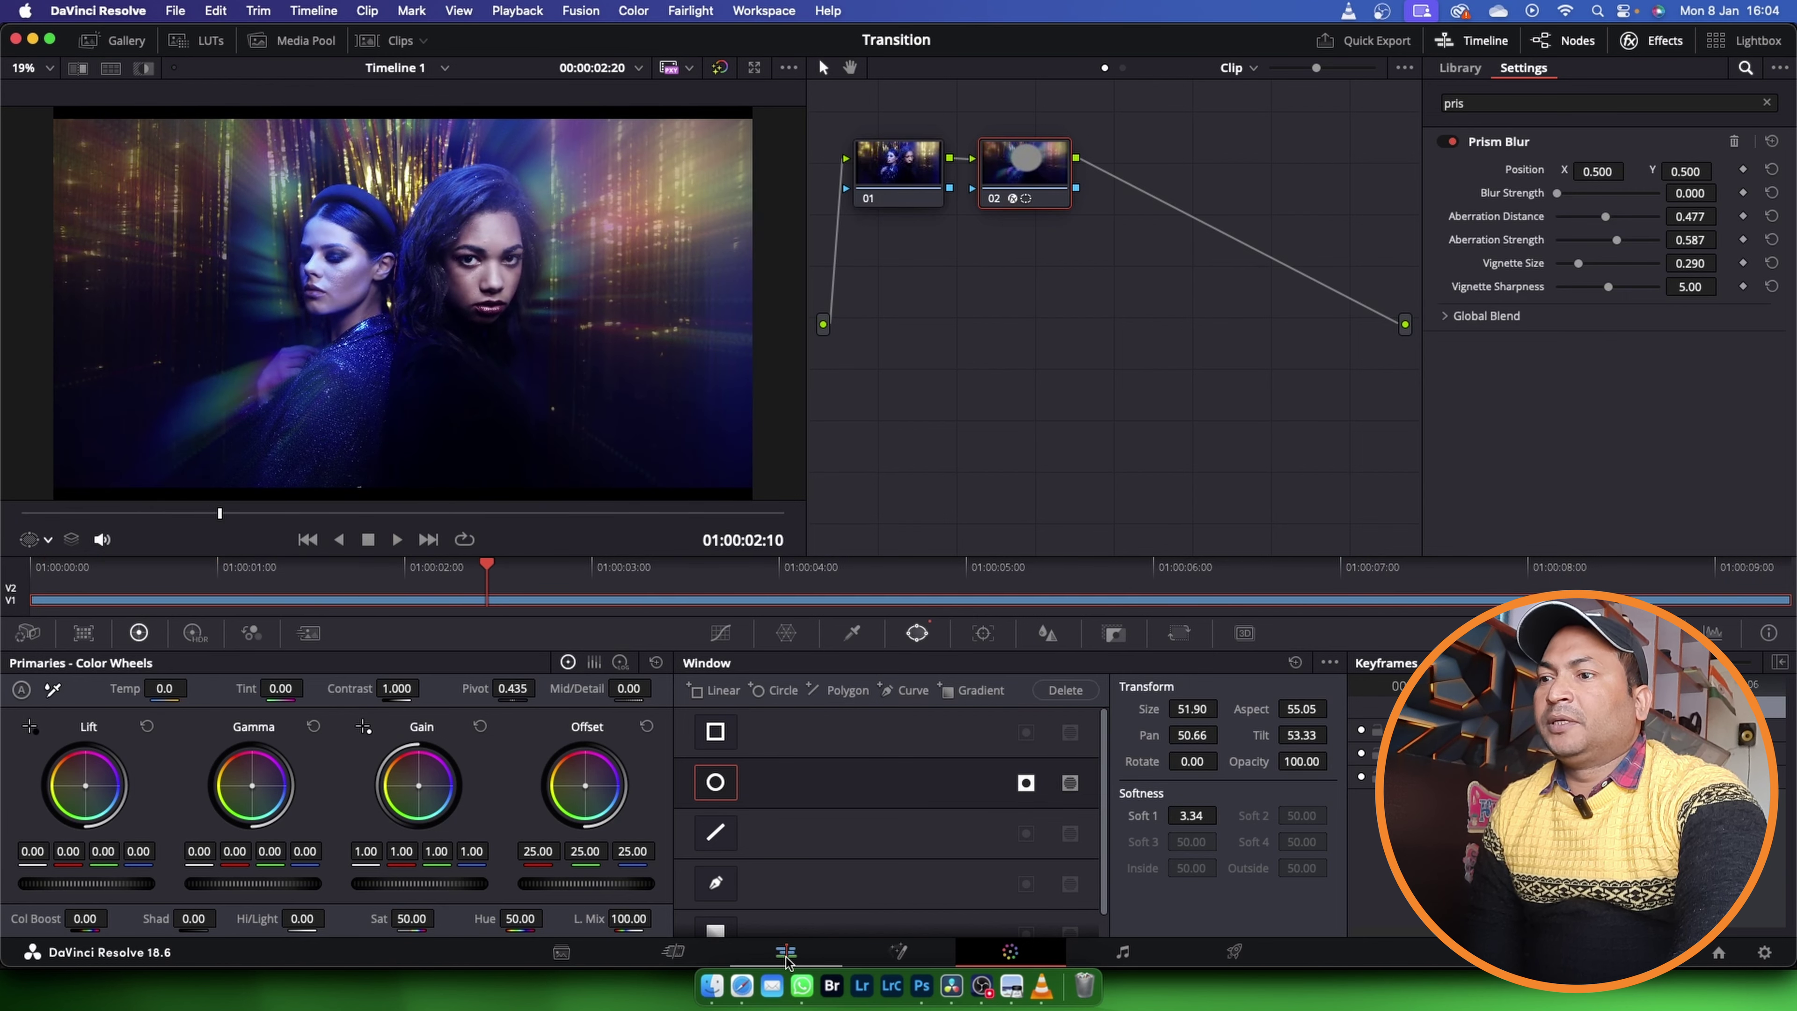
left_click(786, 952)
- Rewind the playhead to 01:00:00:00 and play the clip with looping enabled
left_click_drag(382, 707, 216, 727)
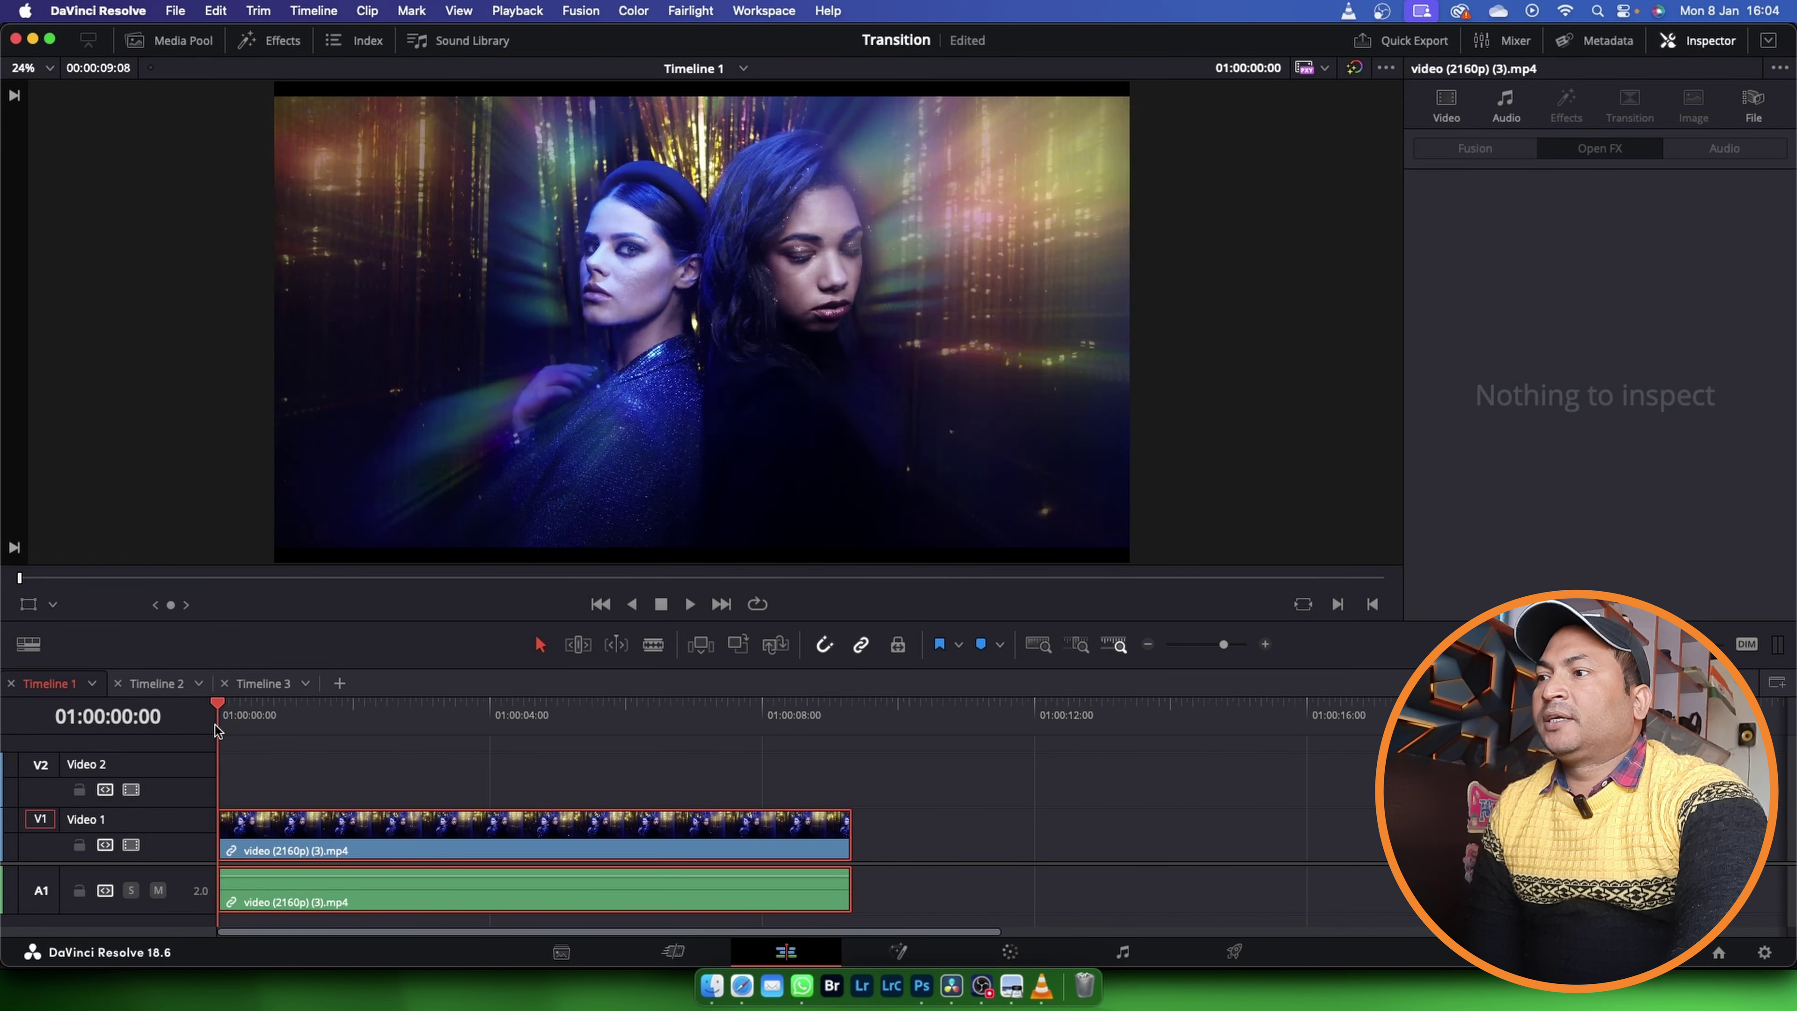
left_click(690, 603)
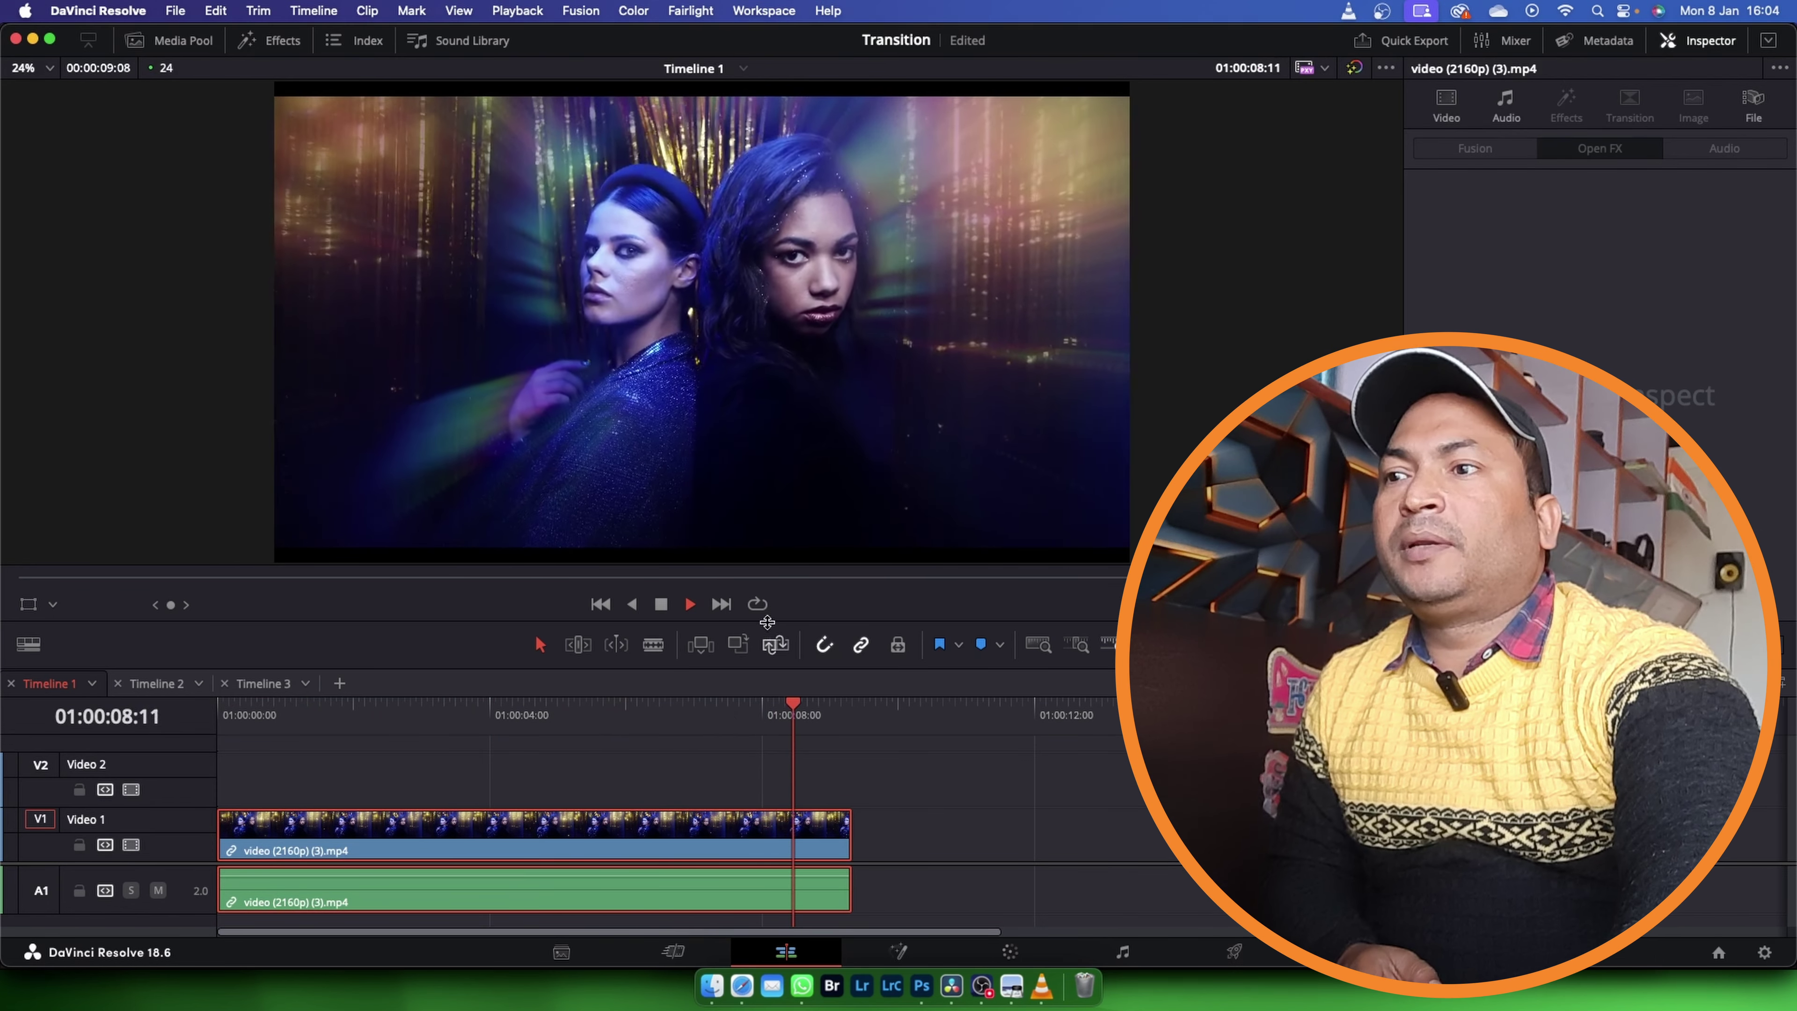
left_click(757, 603)
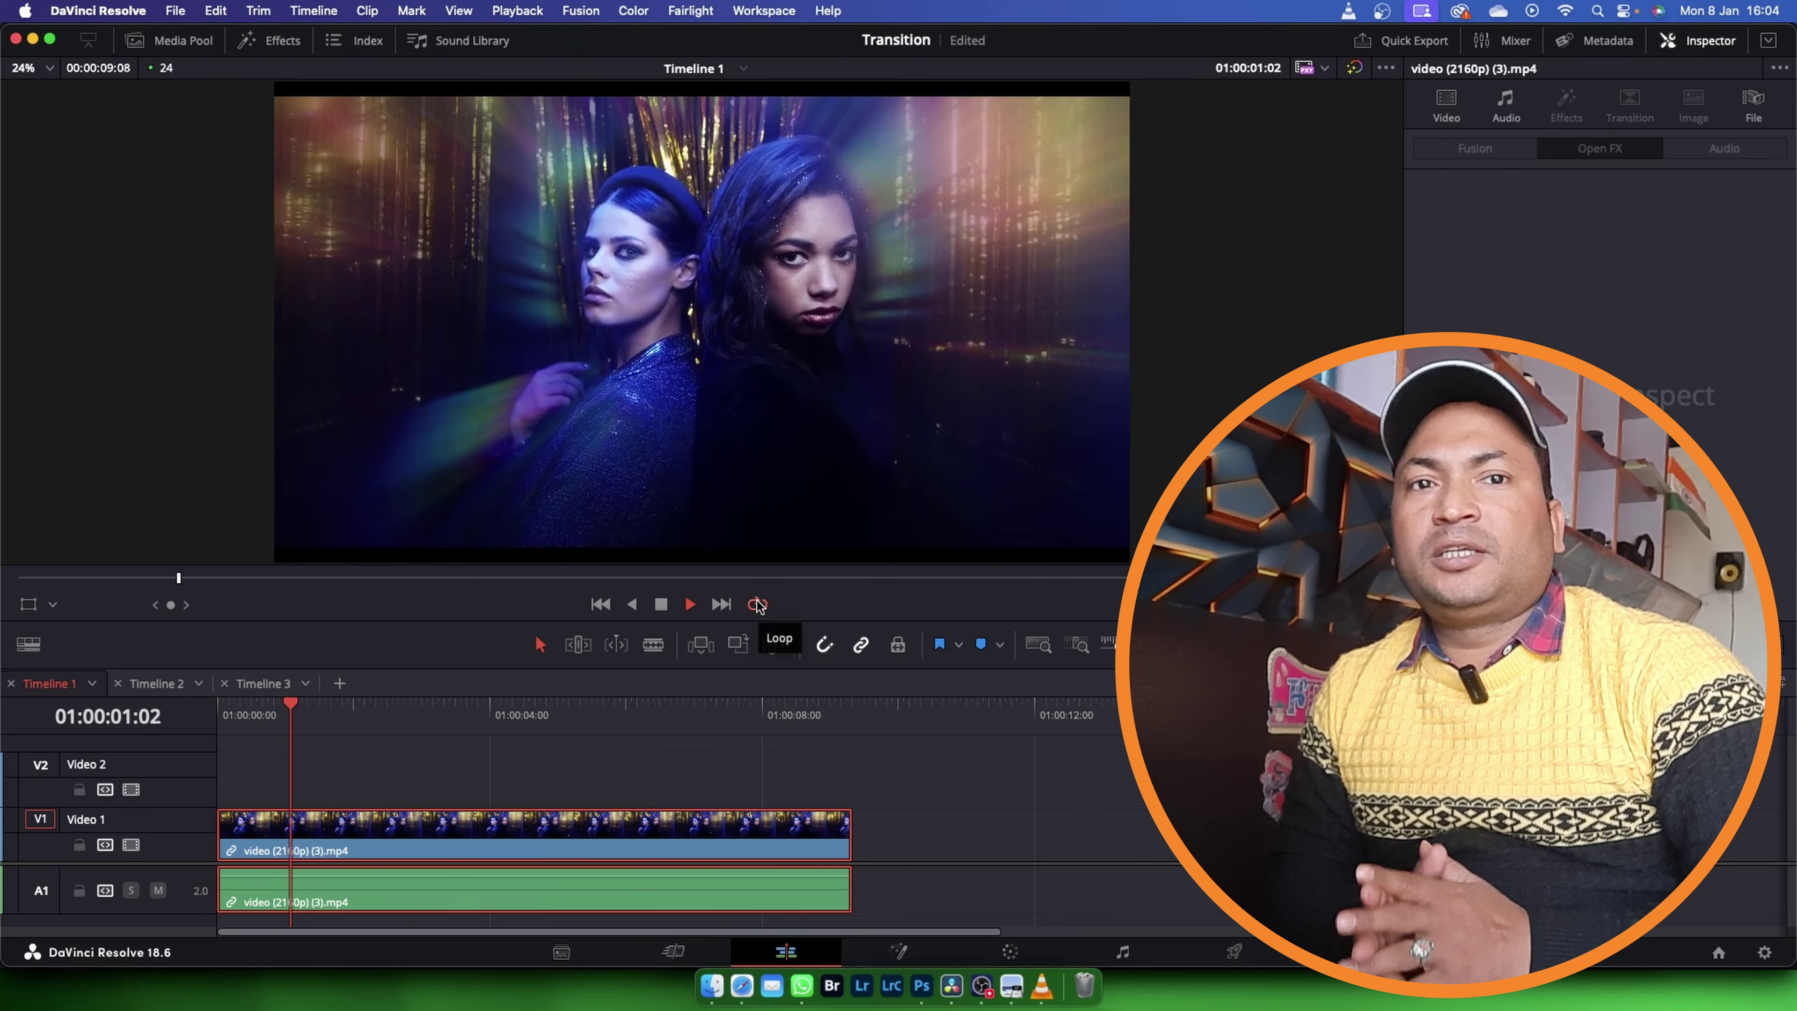